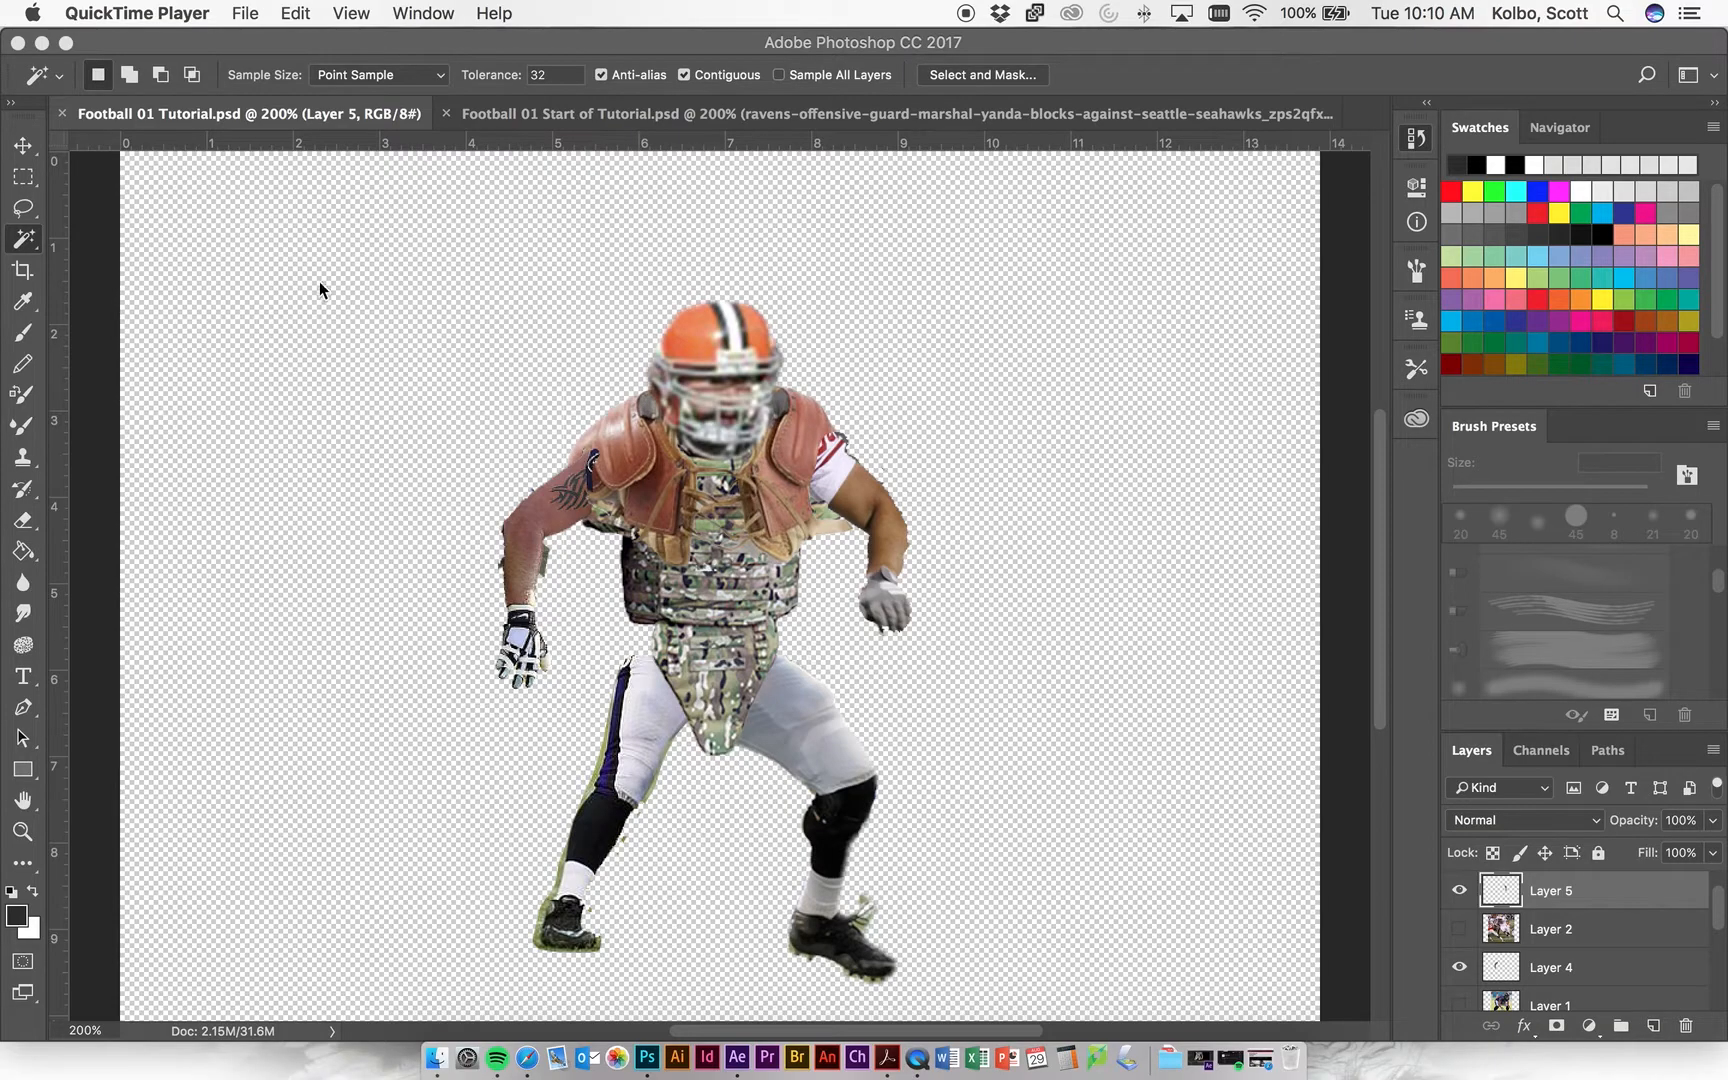
Switch to Finder and create a folder named Unit 03 Football Monster on the iCloud Desktop.
click(435, 1058)
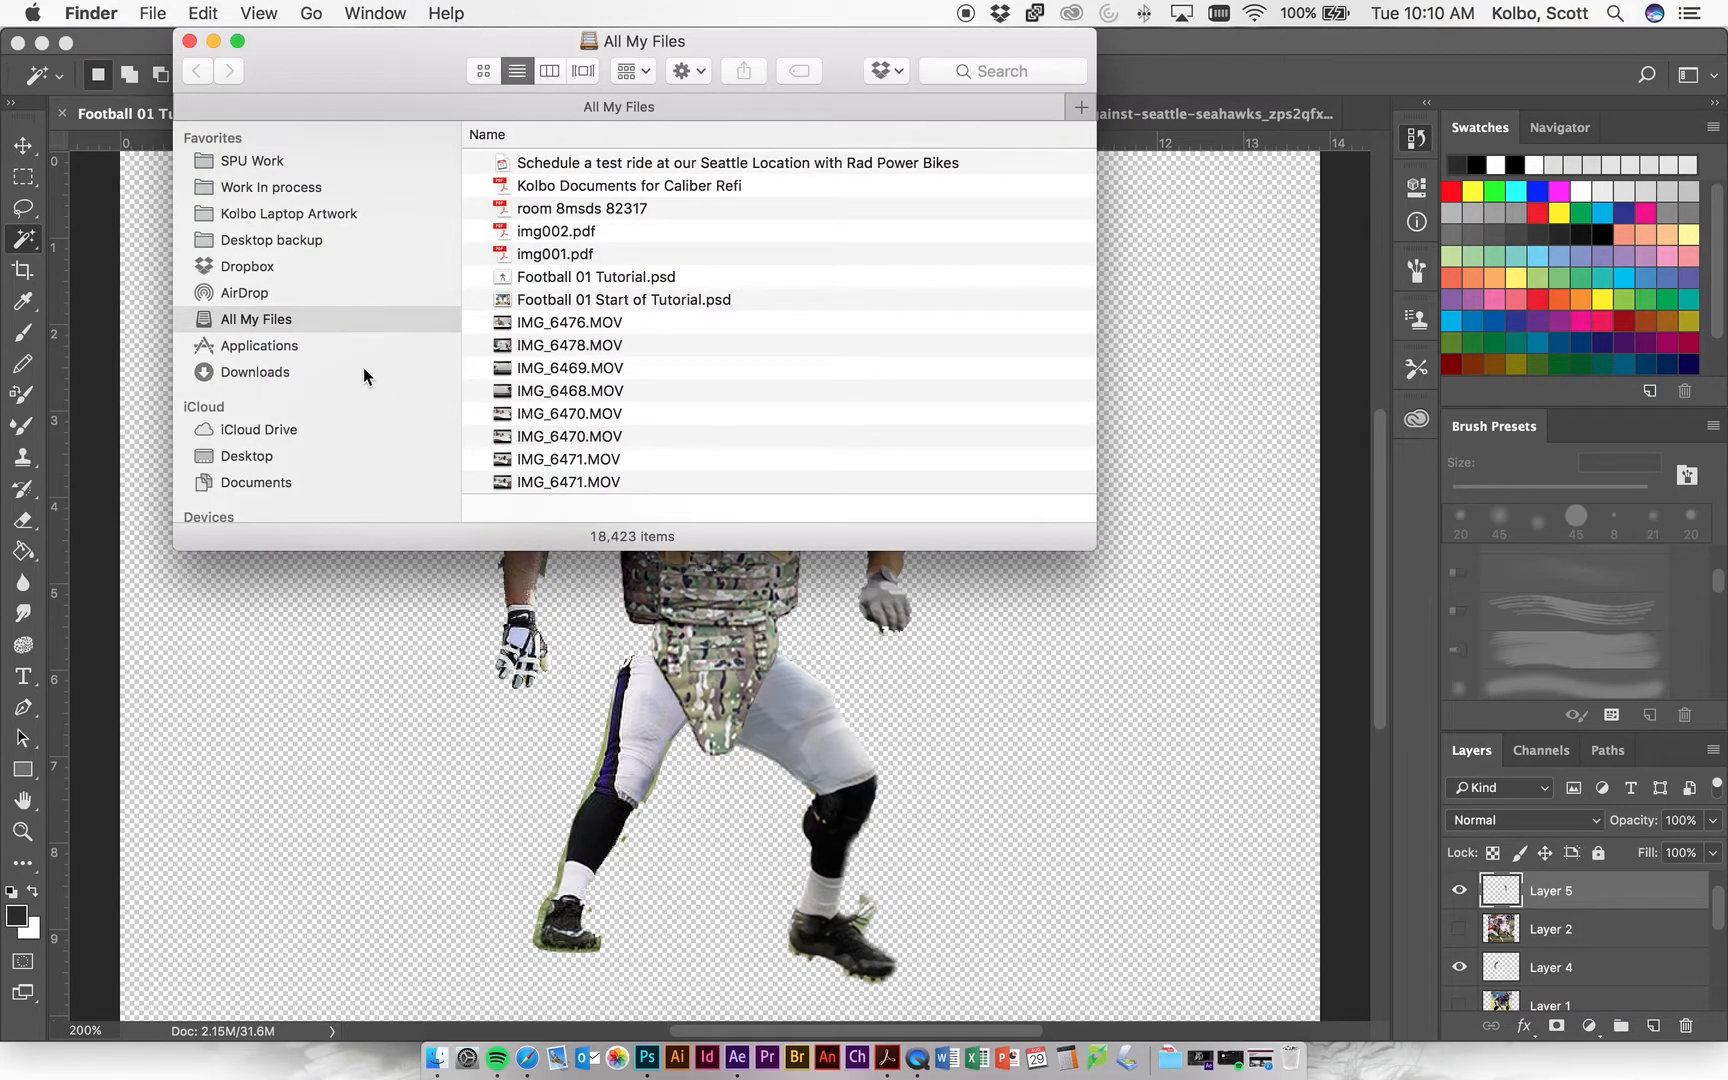
click(276, 458)
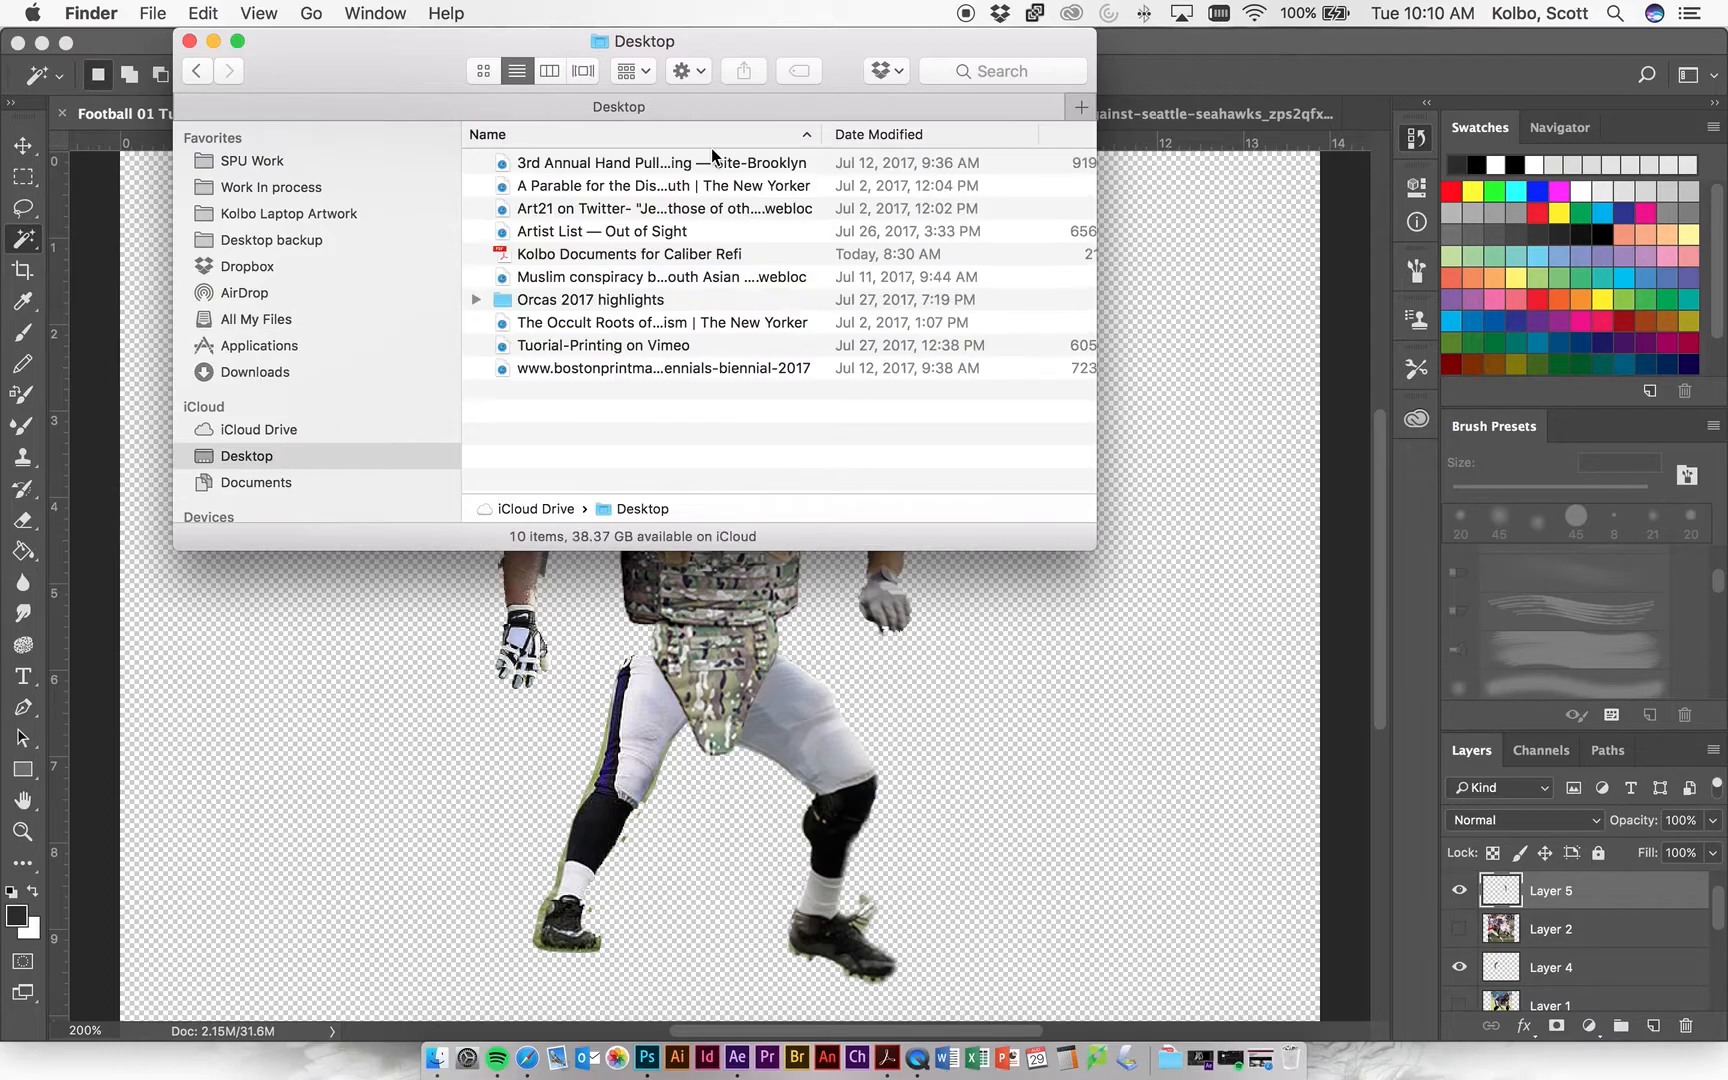
click(688, 70)
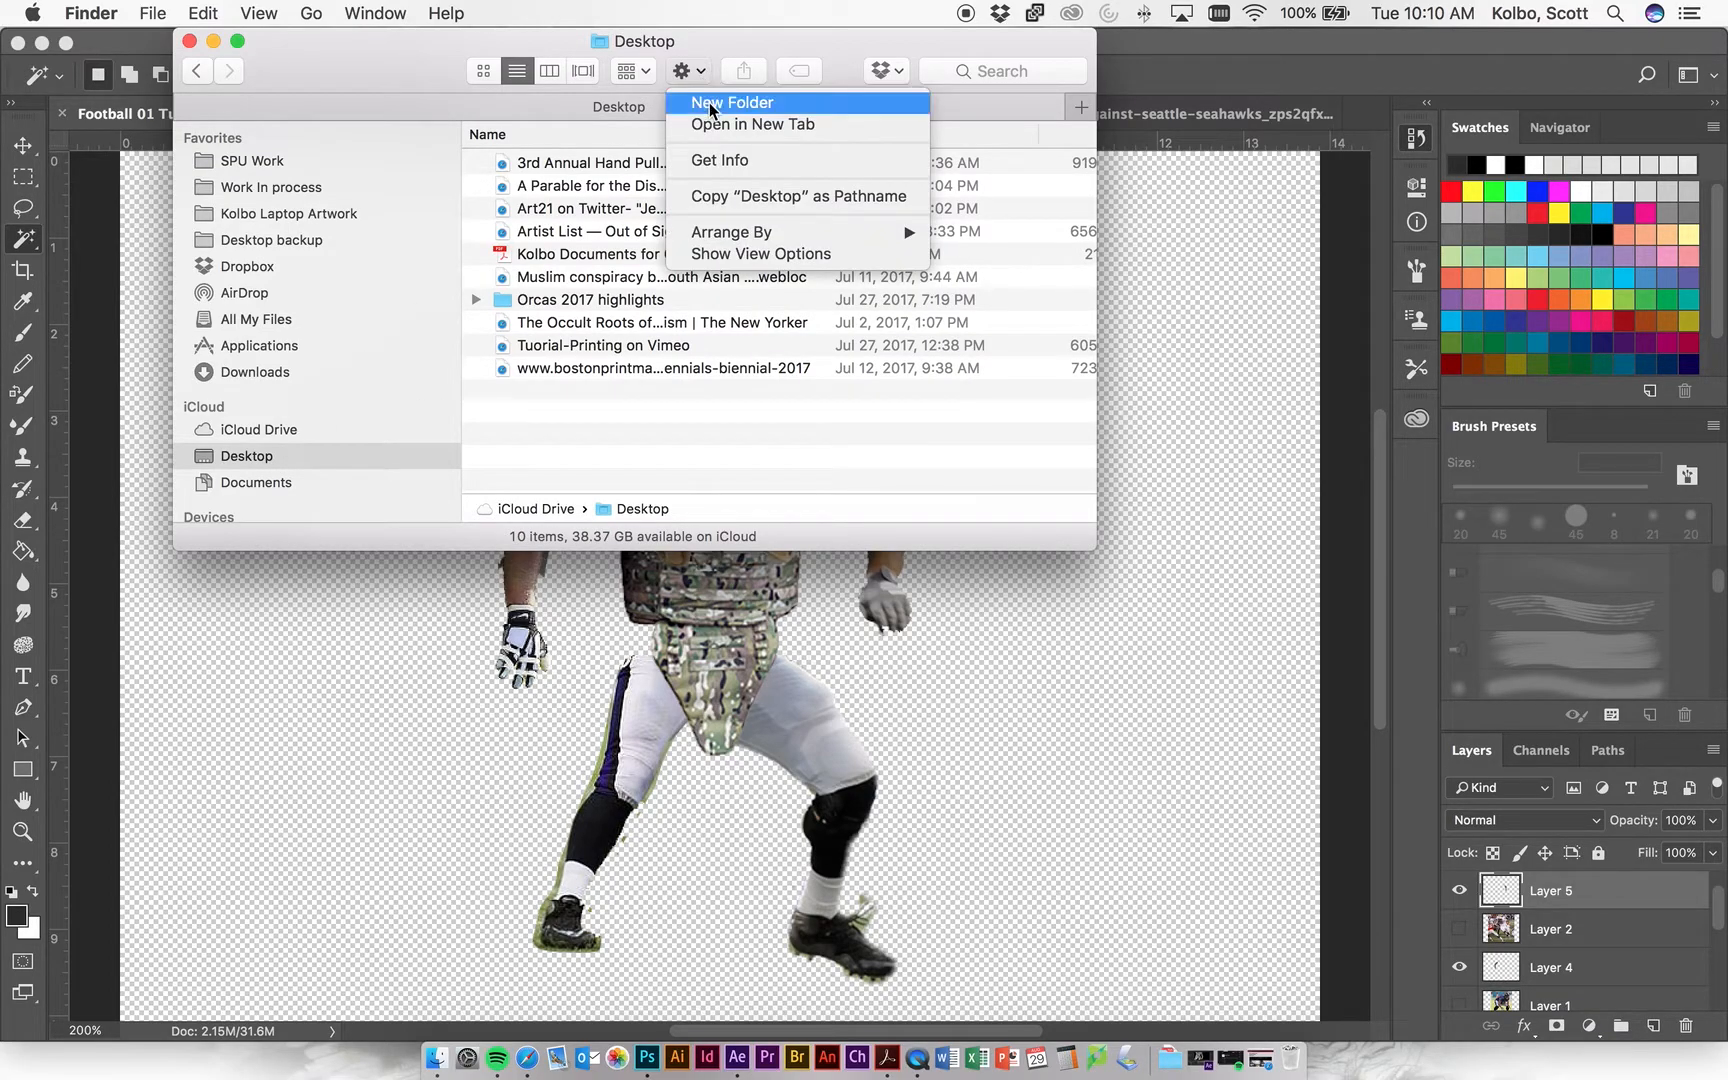
click(710, 106)
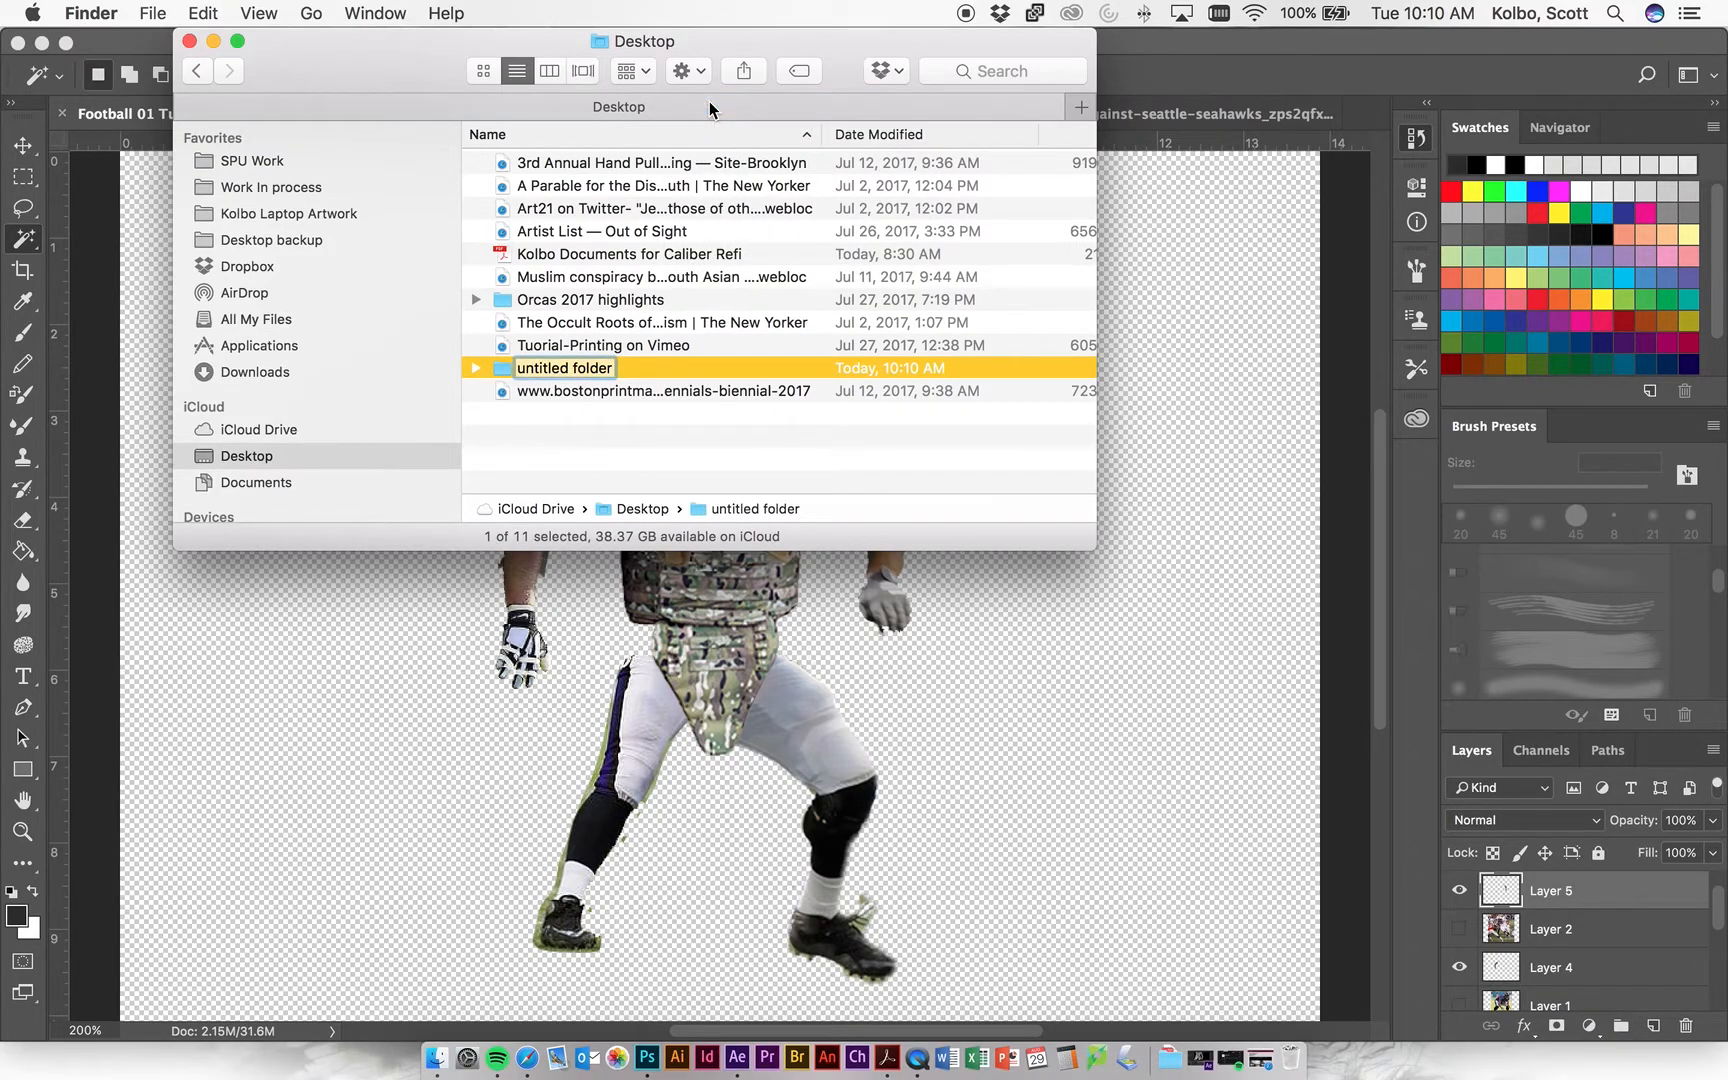
text(Unit)
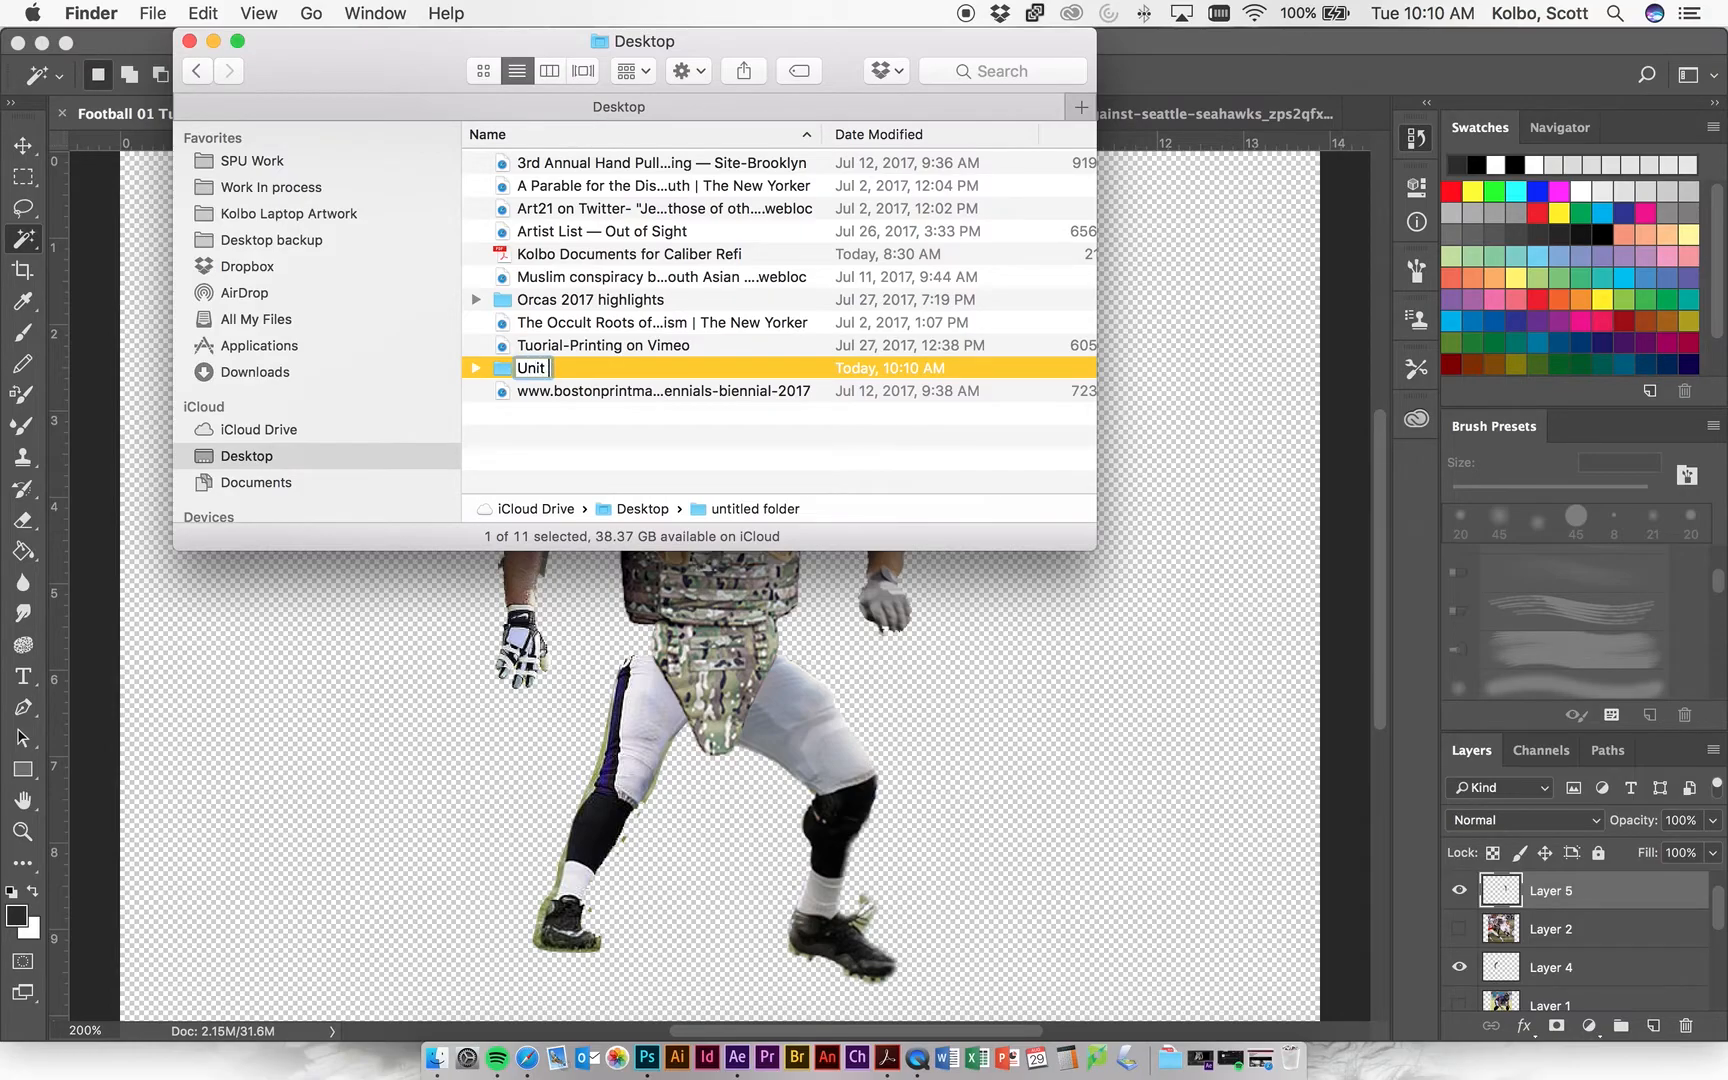
text( 03 Footba)
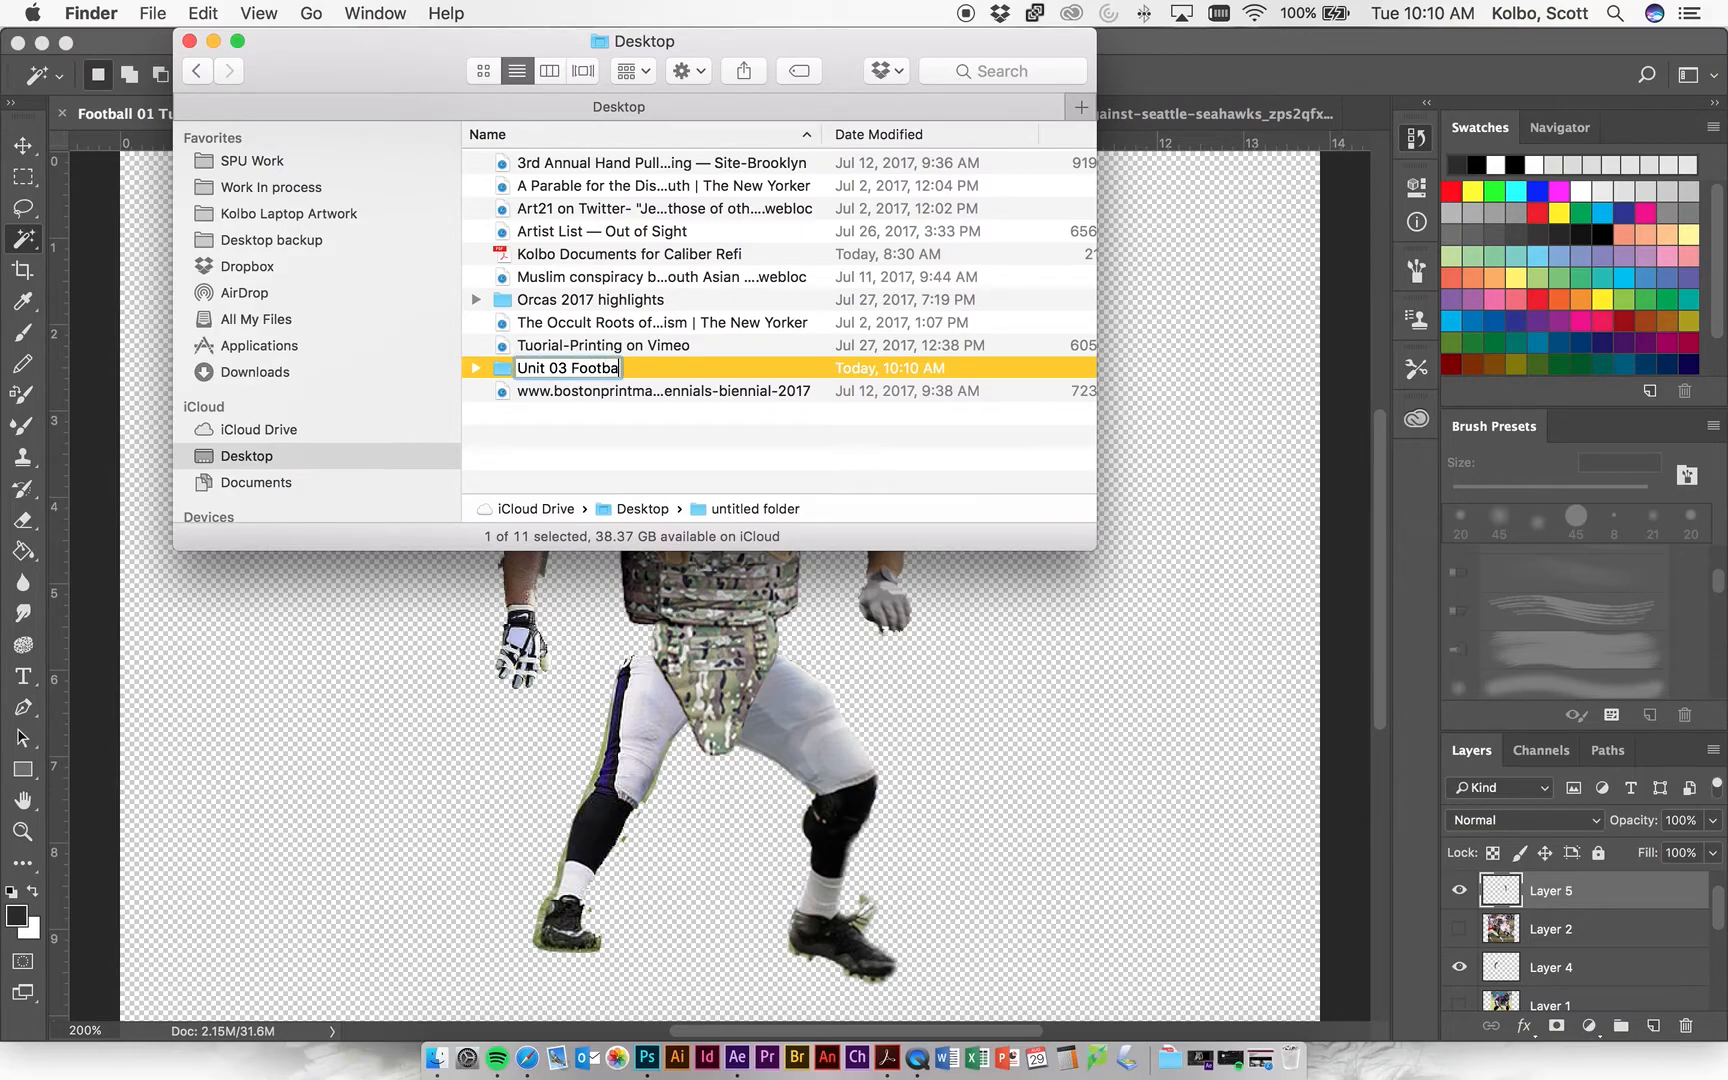
text(ll Monster)
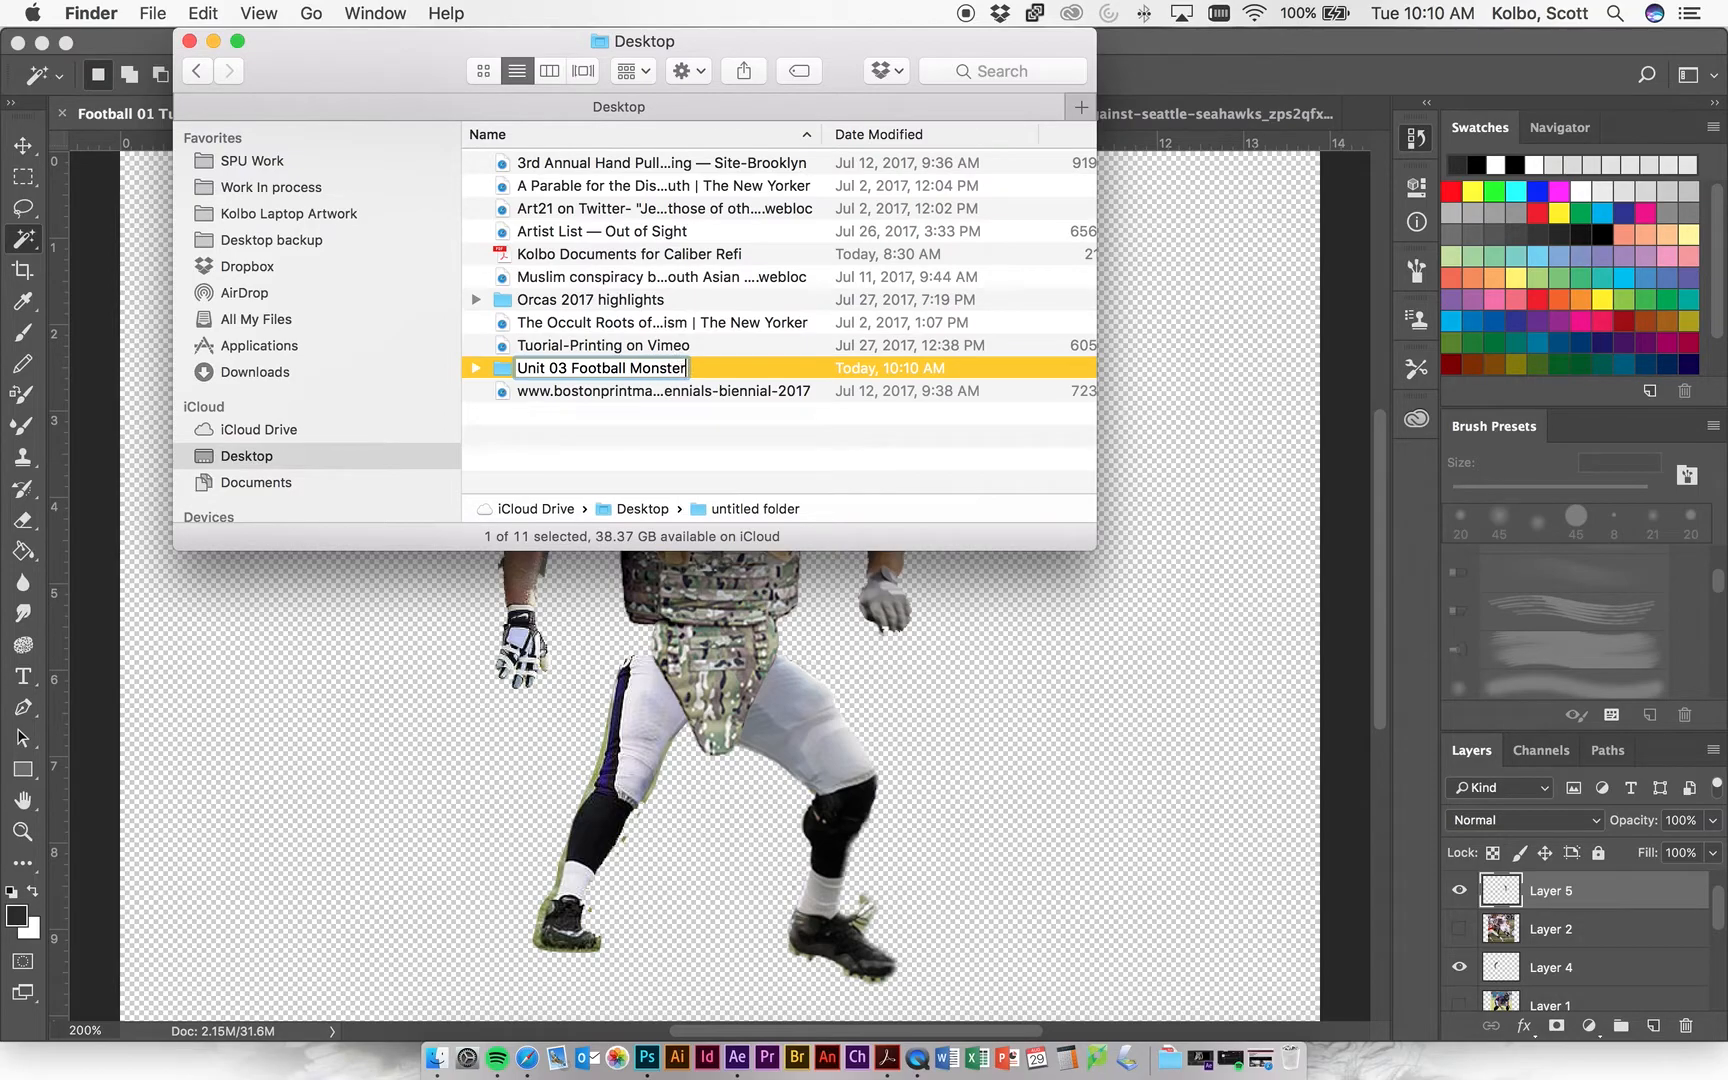
key(Return)
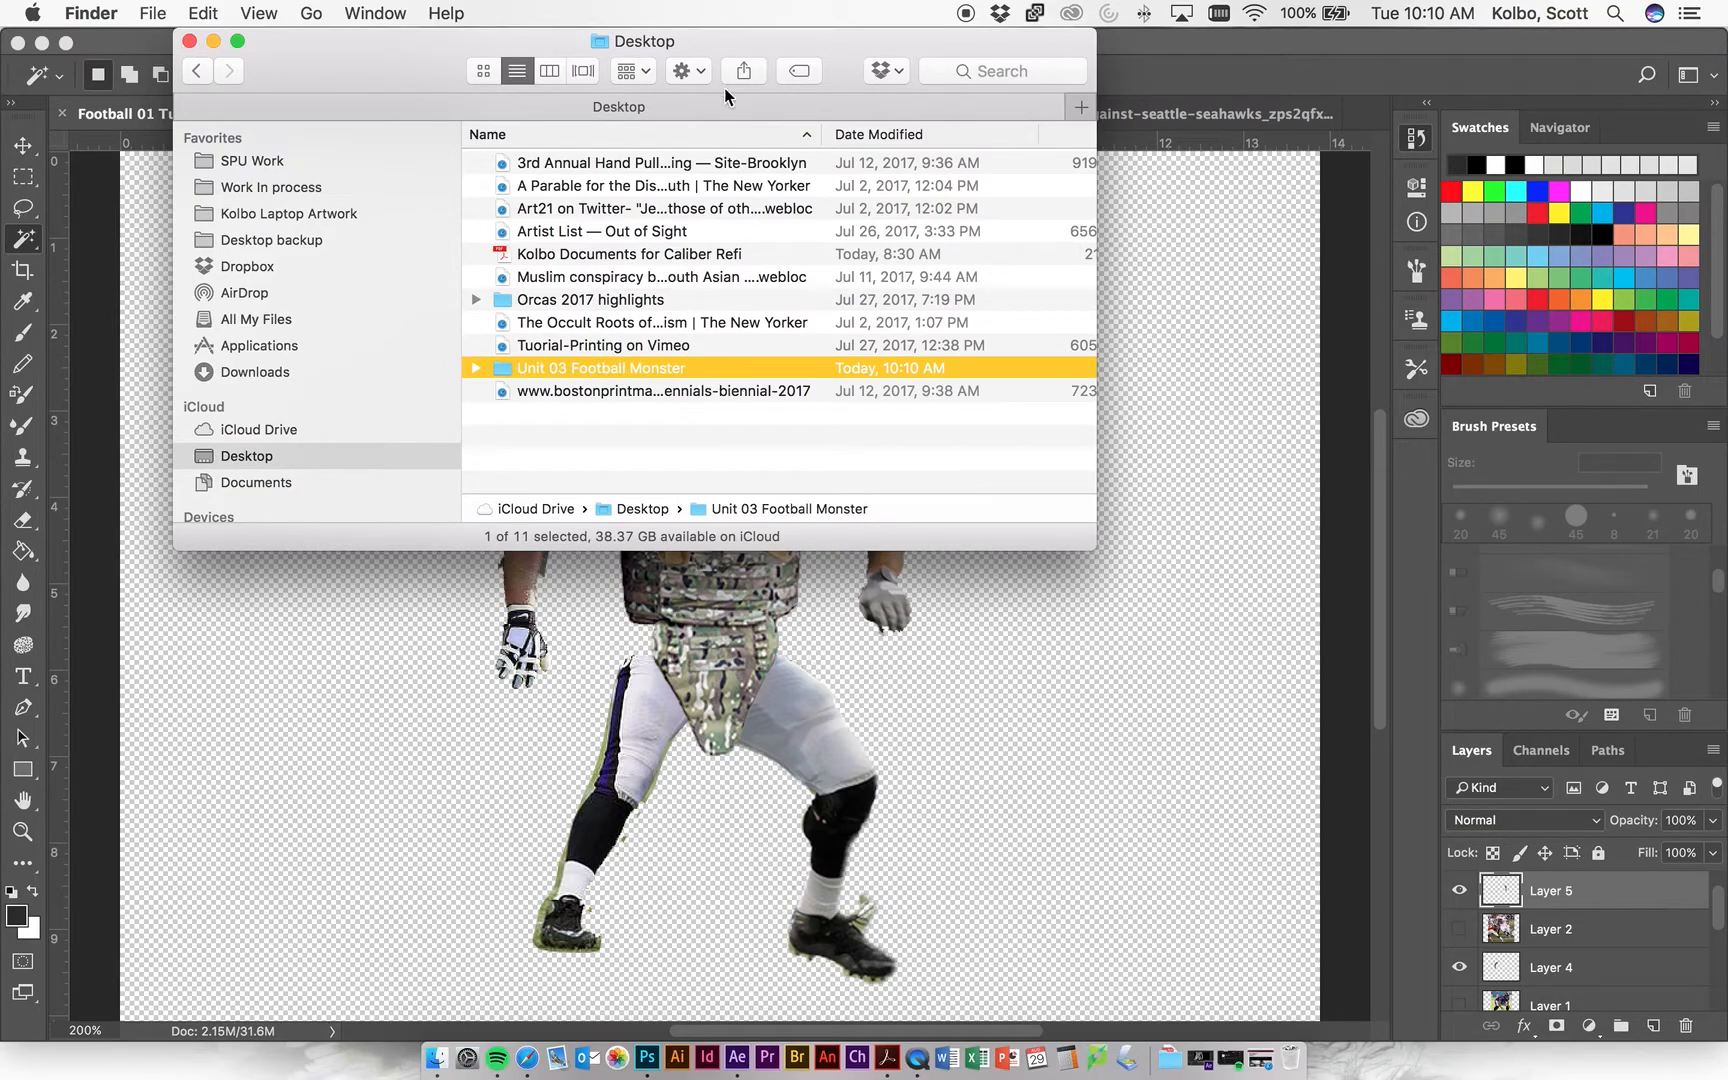
Inside the Unit 03 Football Monster folder, create a subfolder named PS Football Monster.
double_click(505, 367)
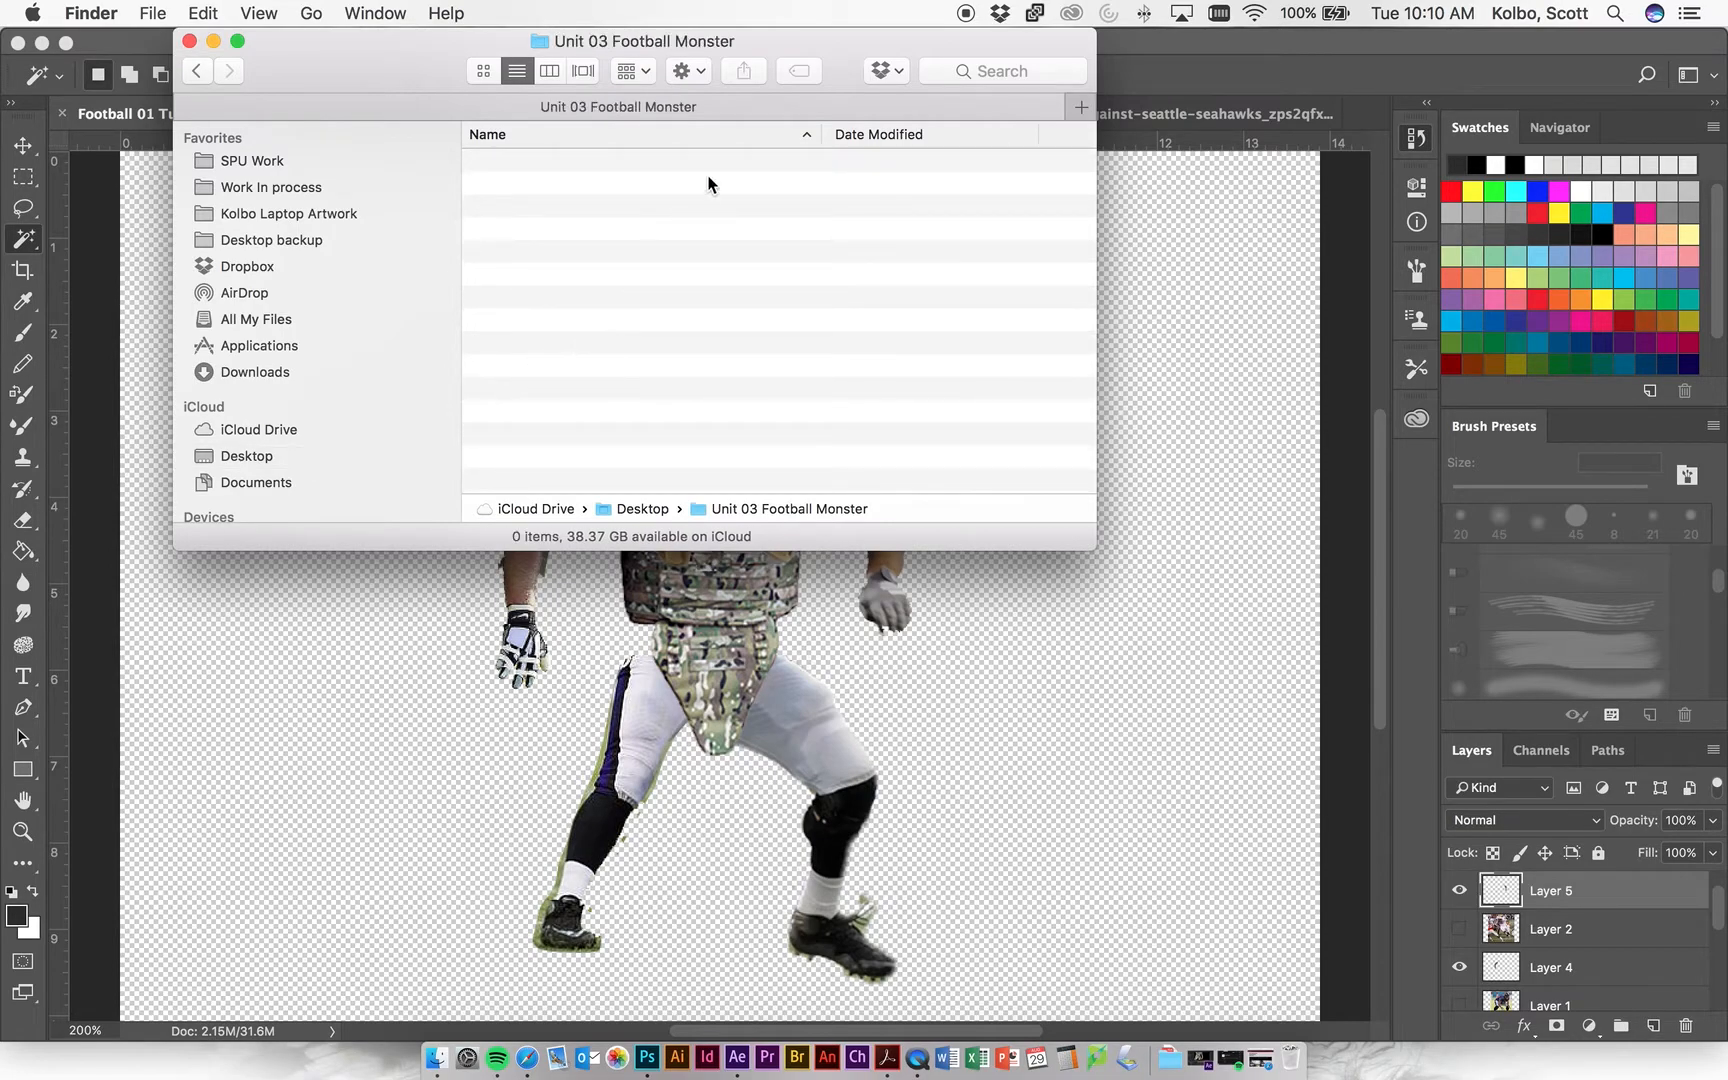
click(690, 72)
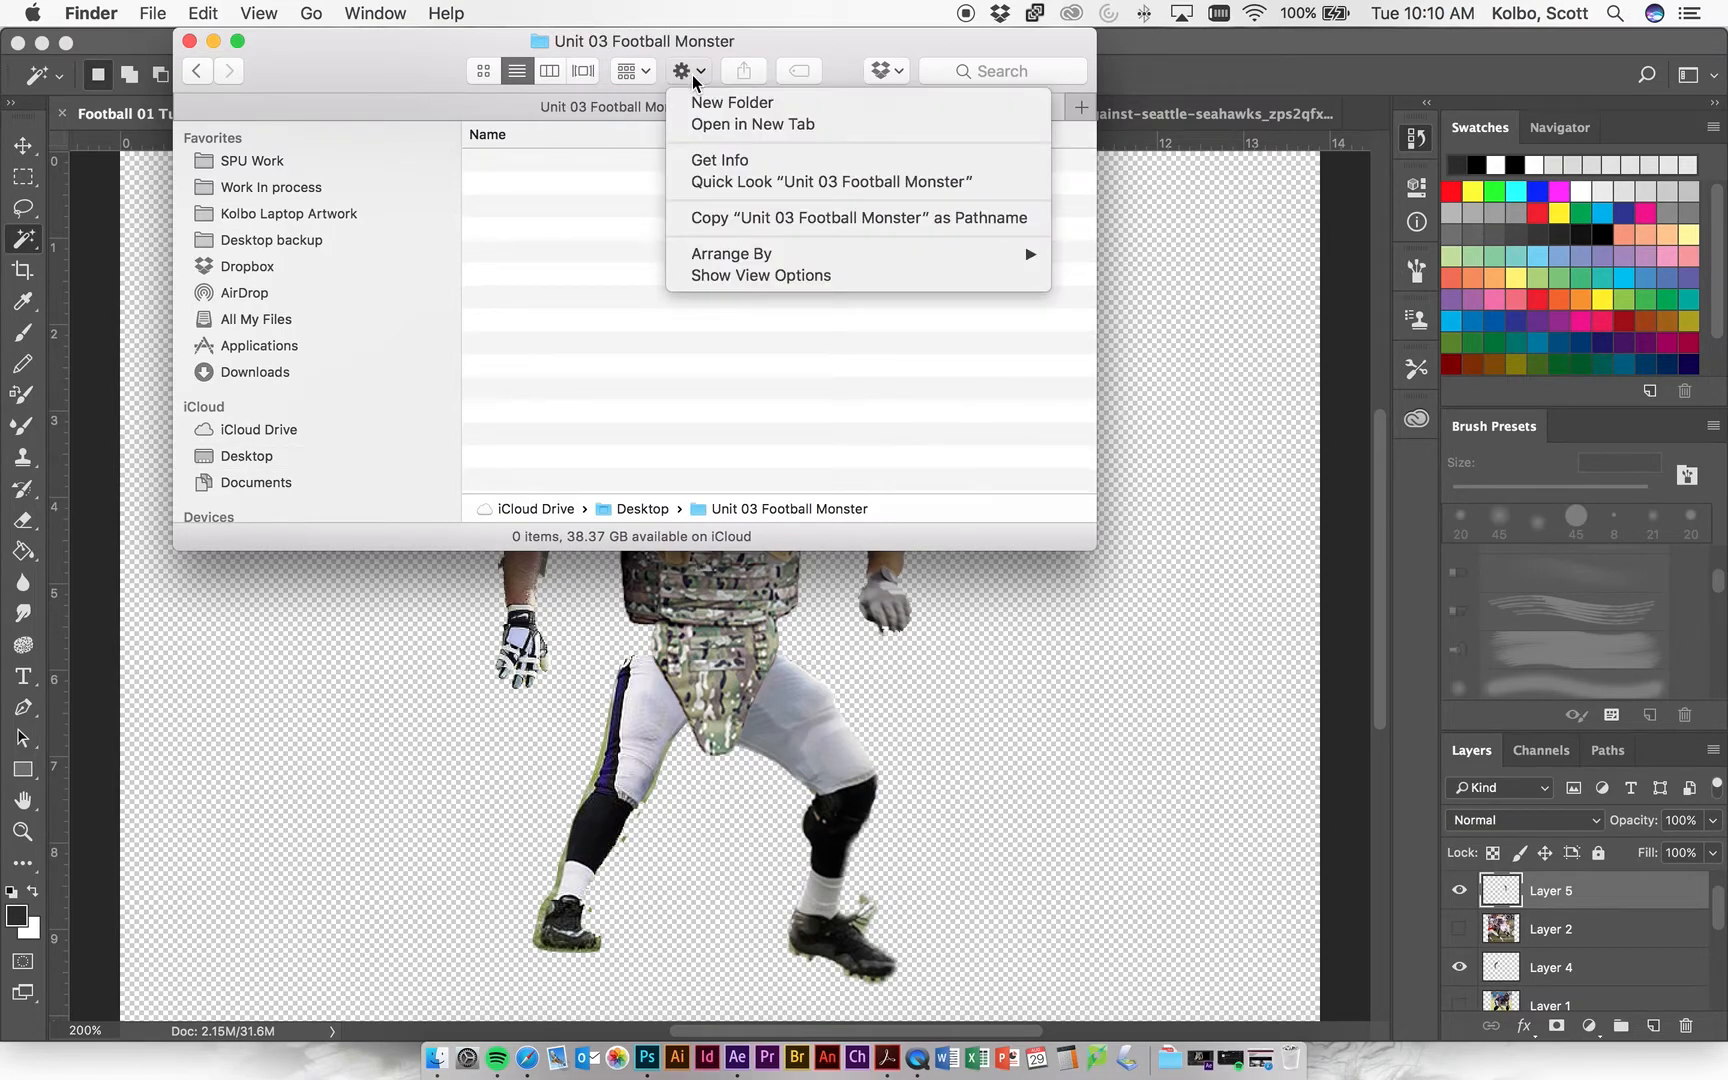
click(708, 102)
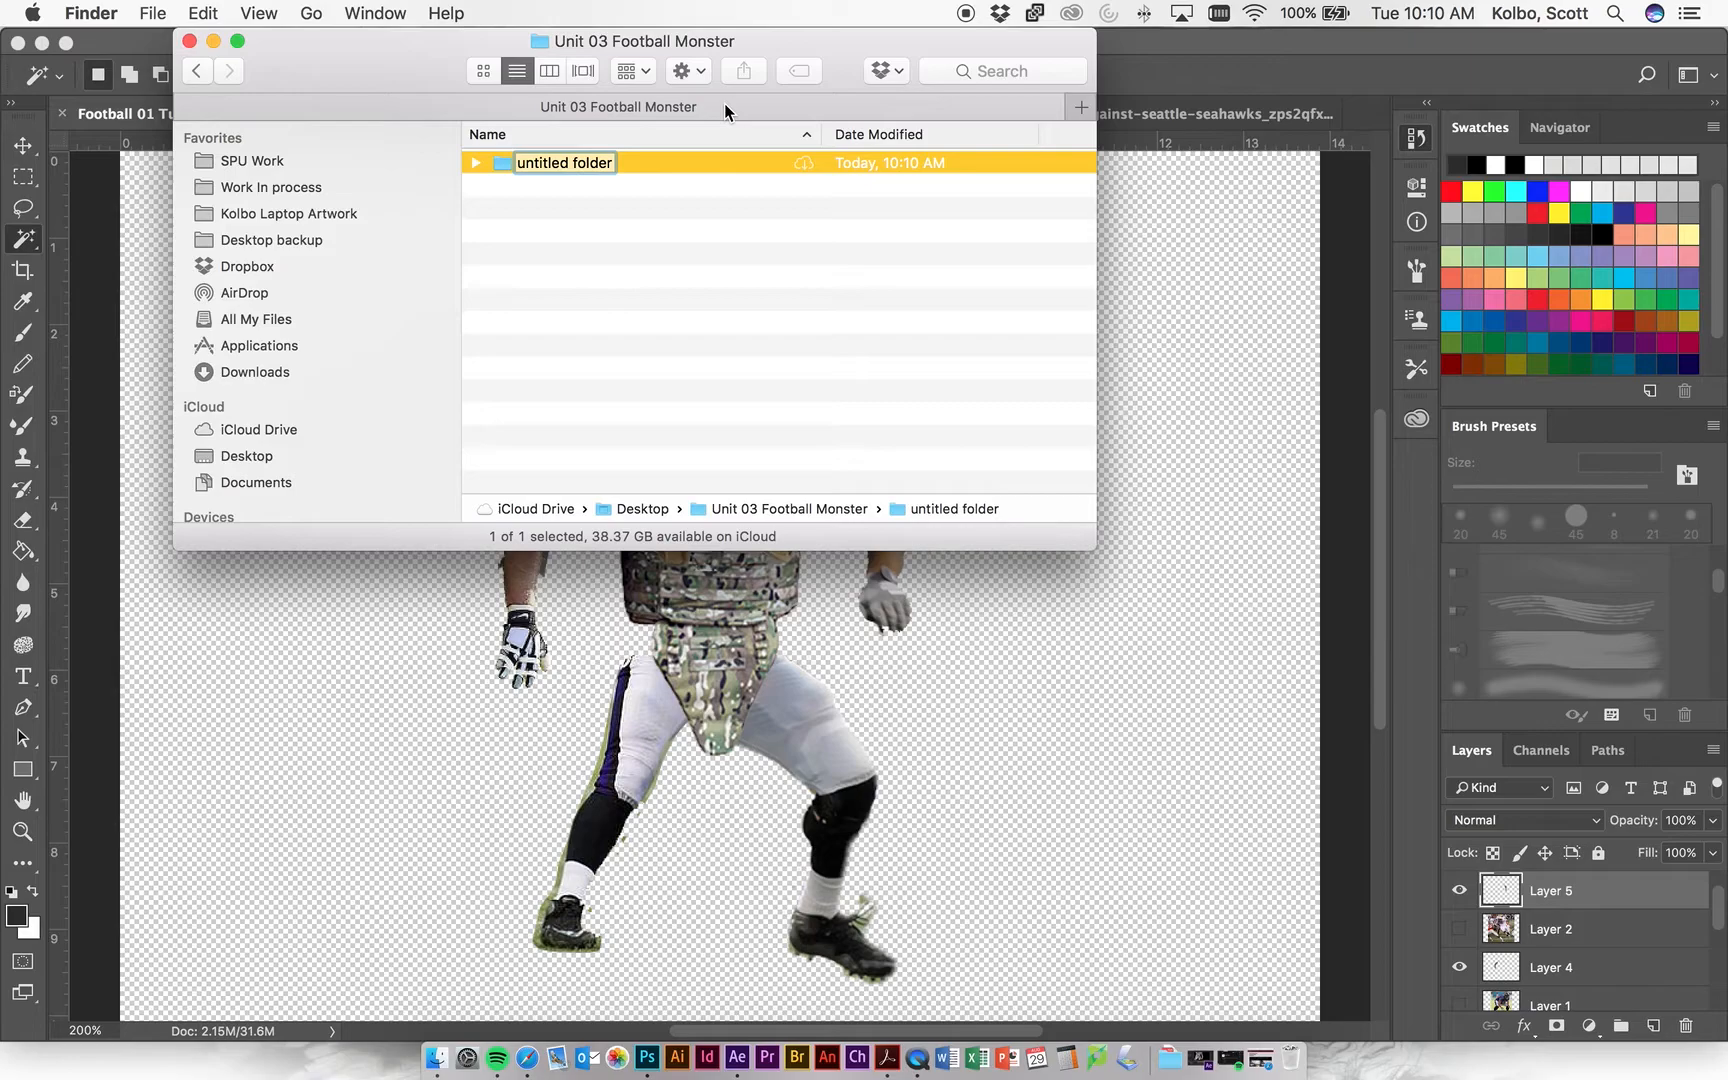
text(PS)
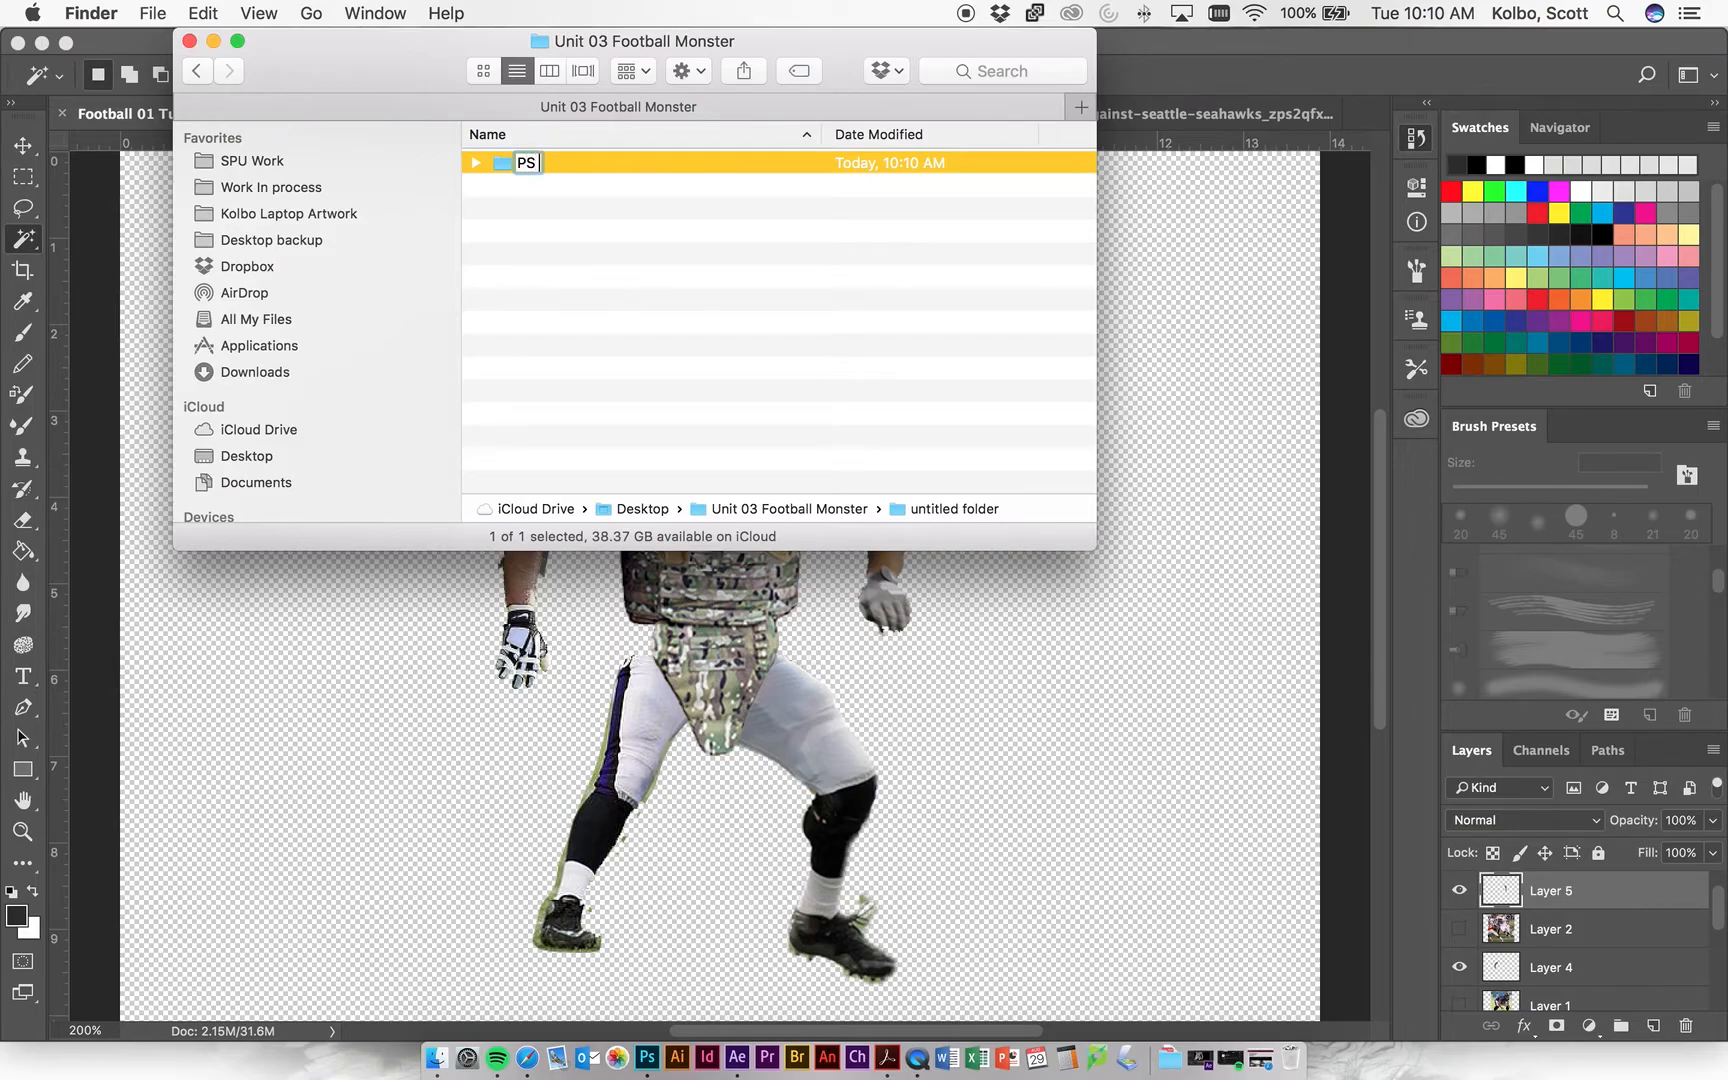
text( Football Monster)
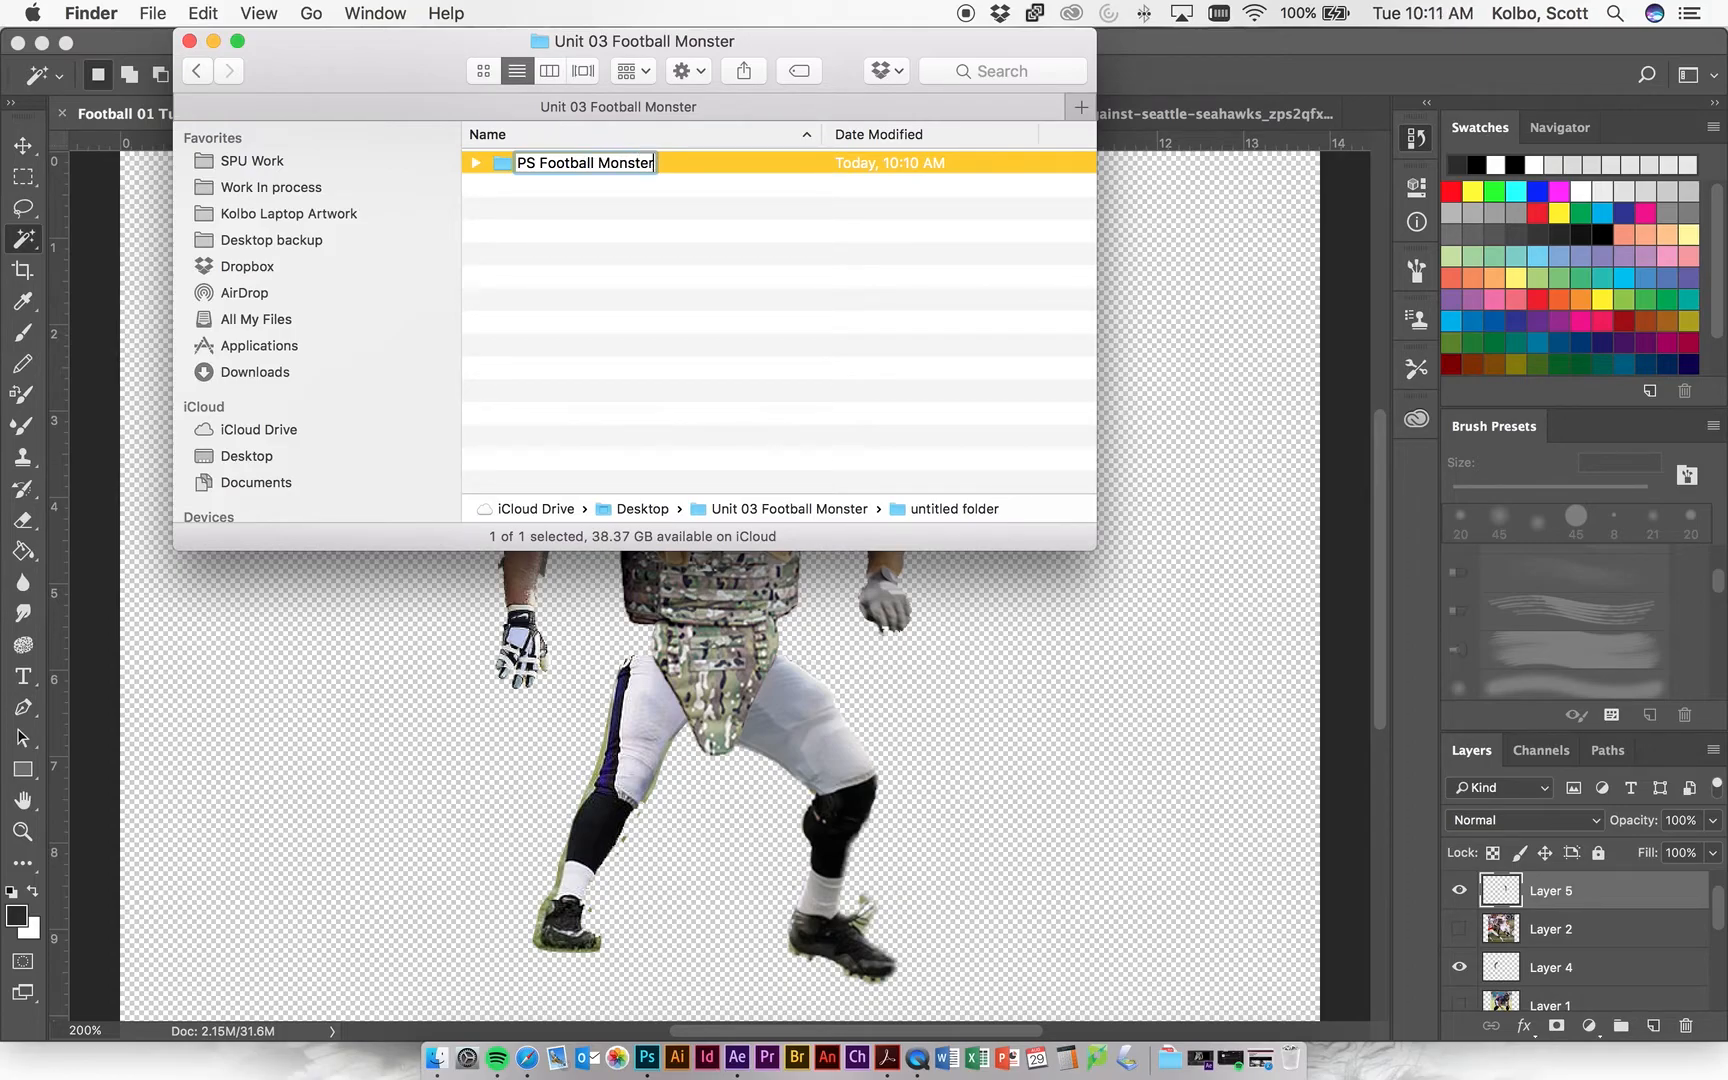
key(Return)
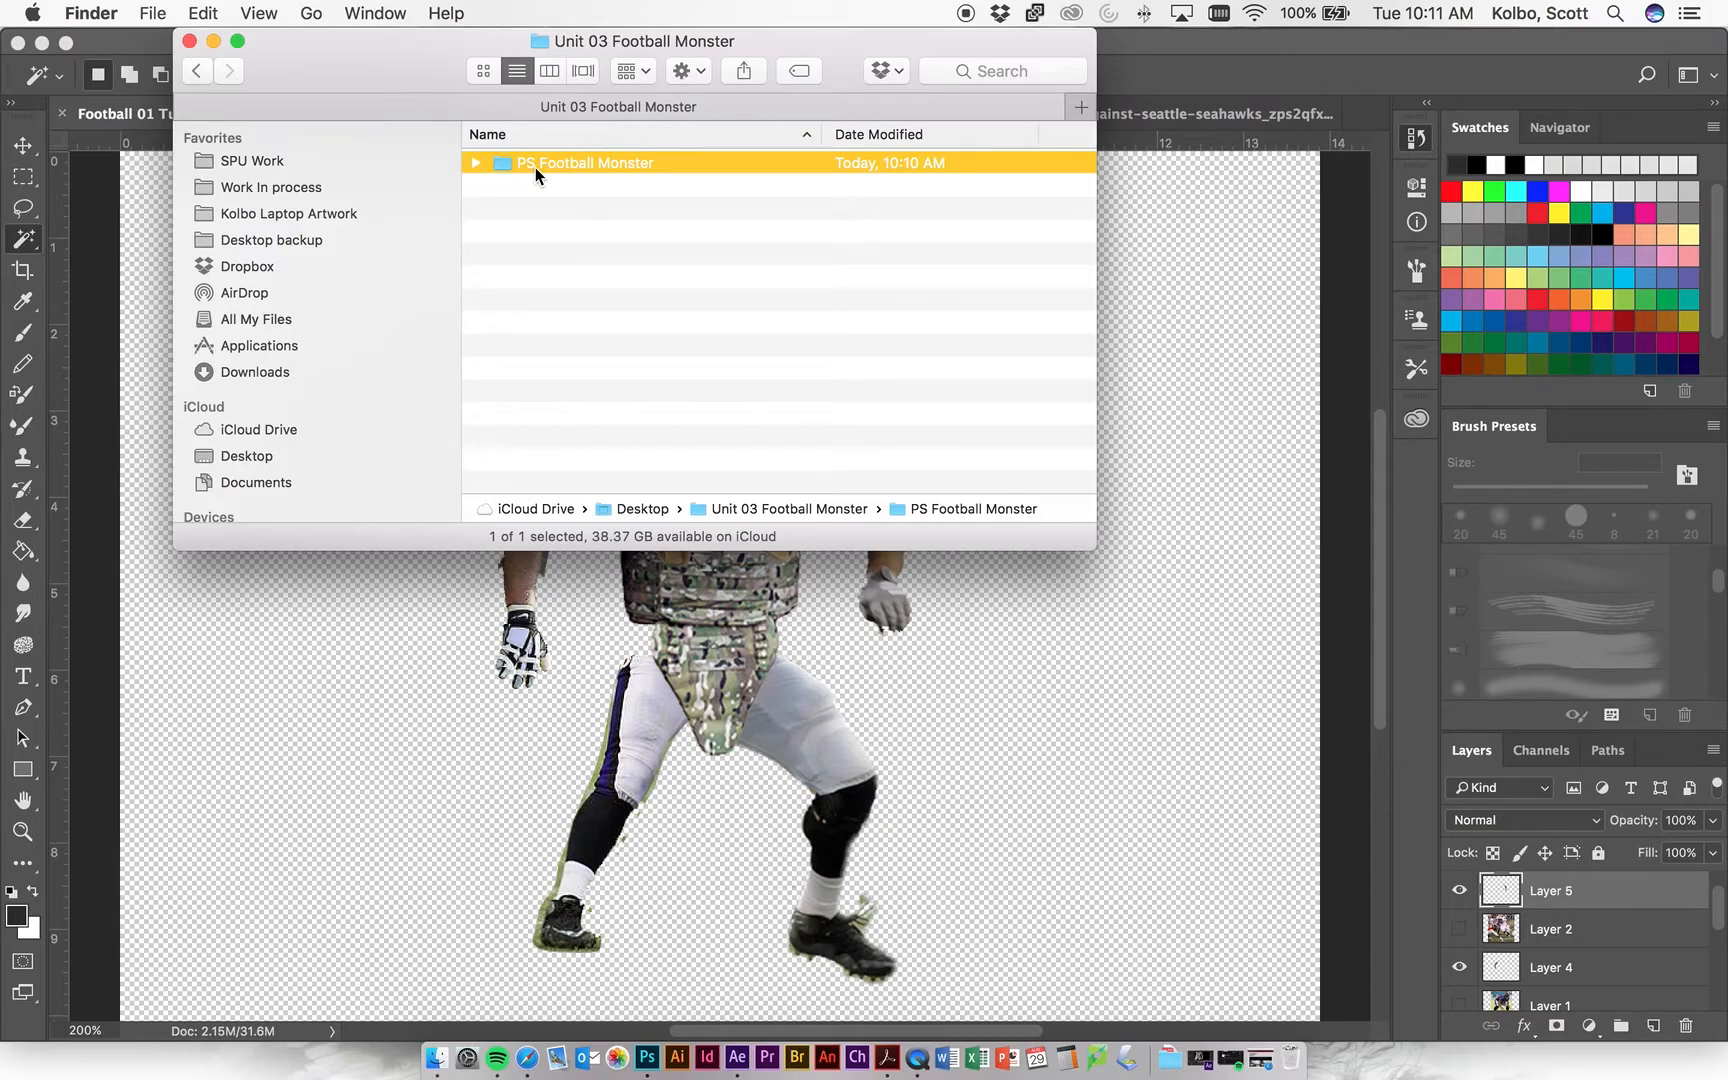
click(512, 325)
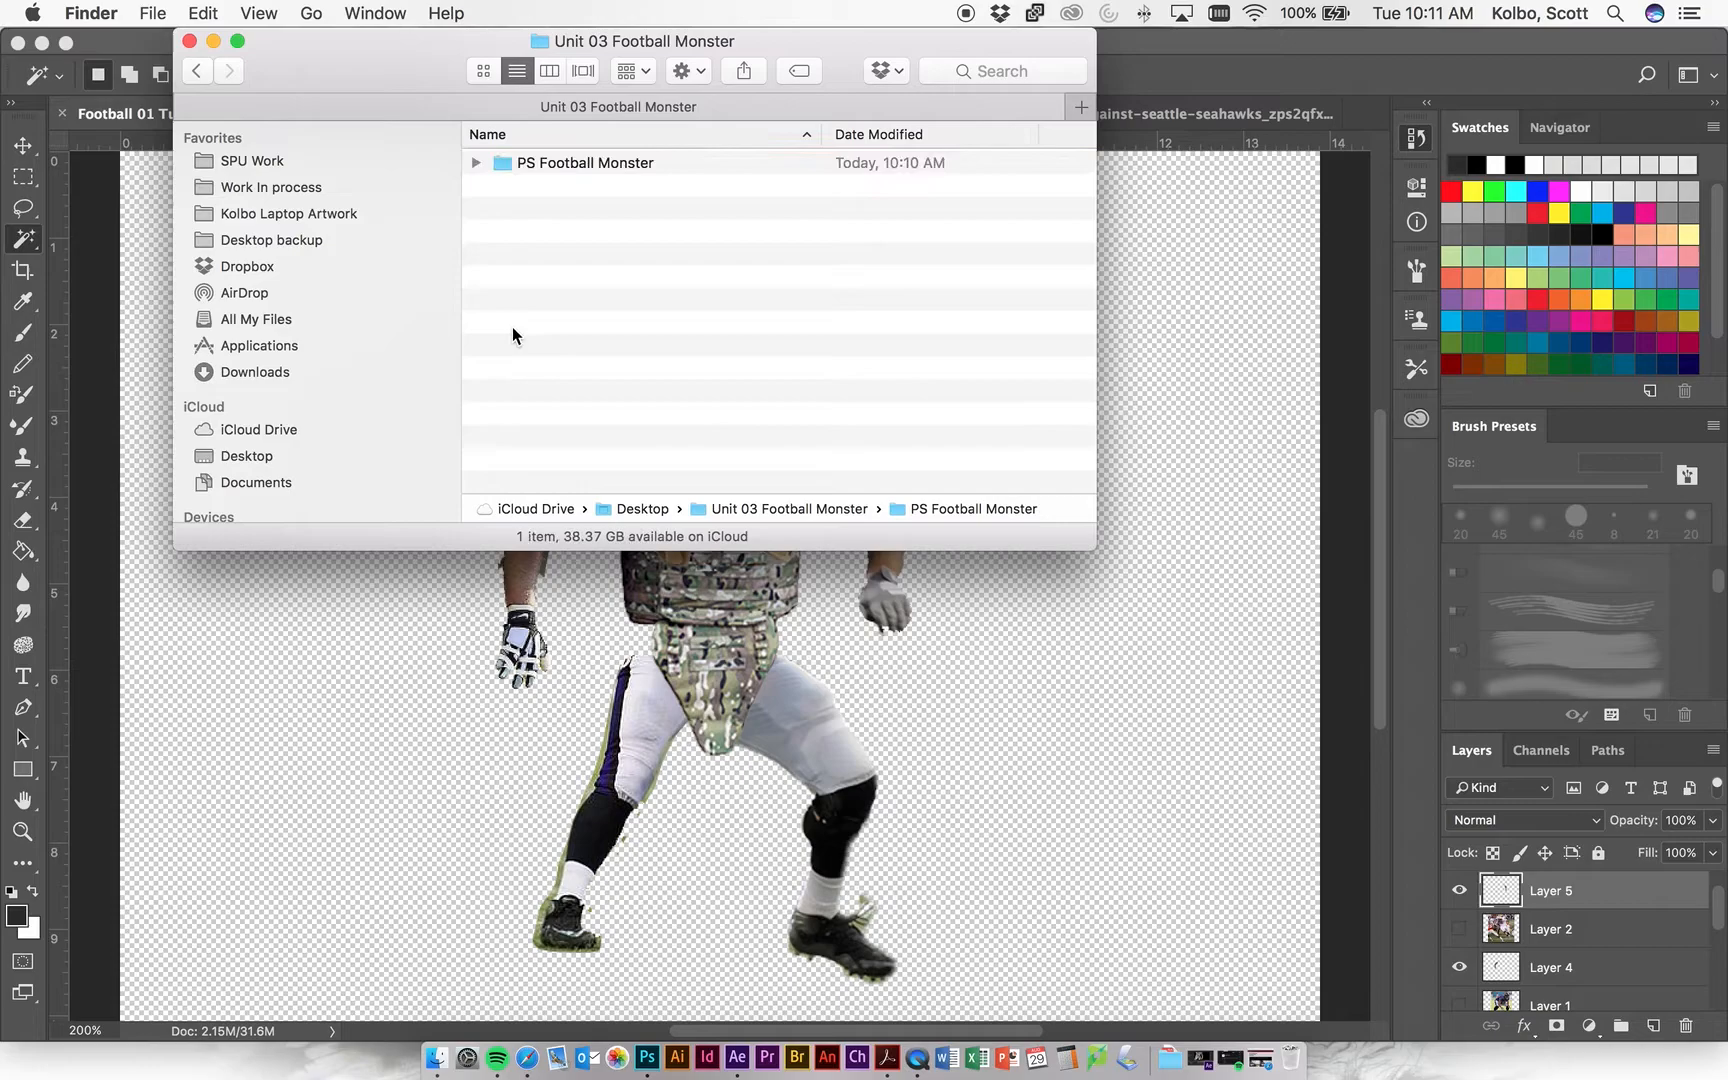
View the contents of the Unit 03 Football Monster folder from the iCloud Desktop.
click(285, 241)
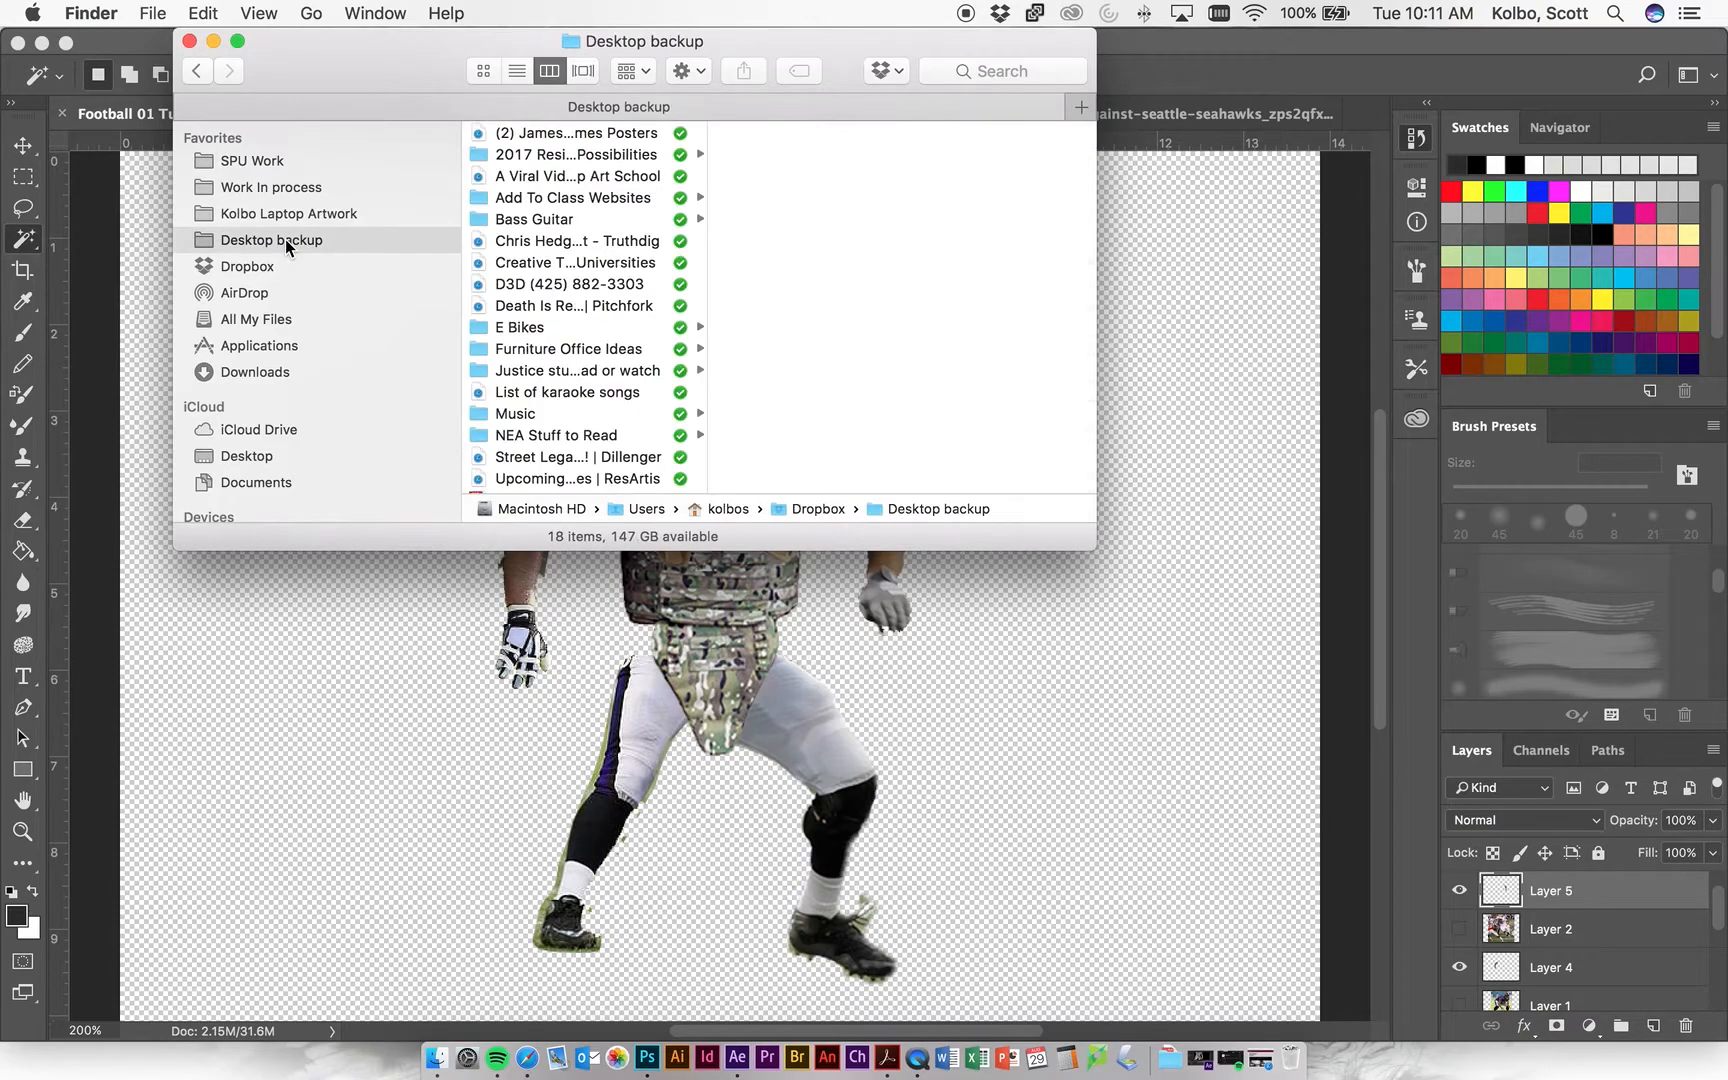
click(284, 460)
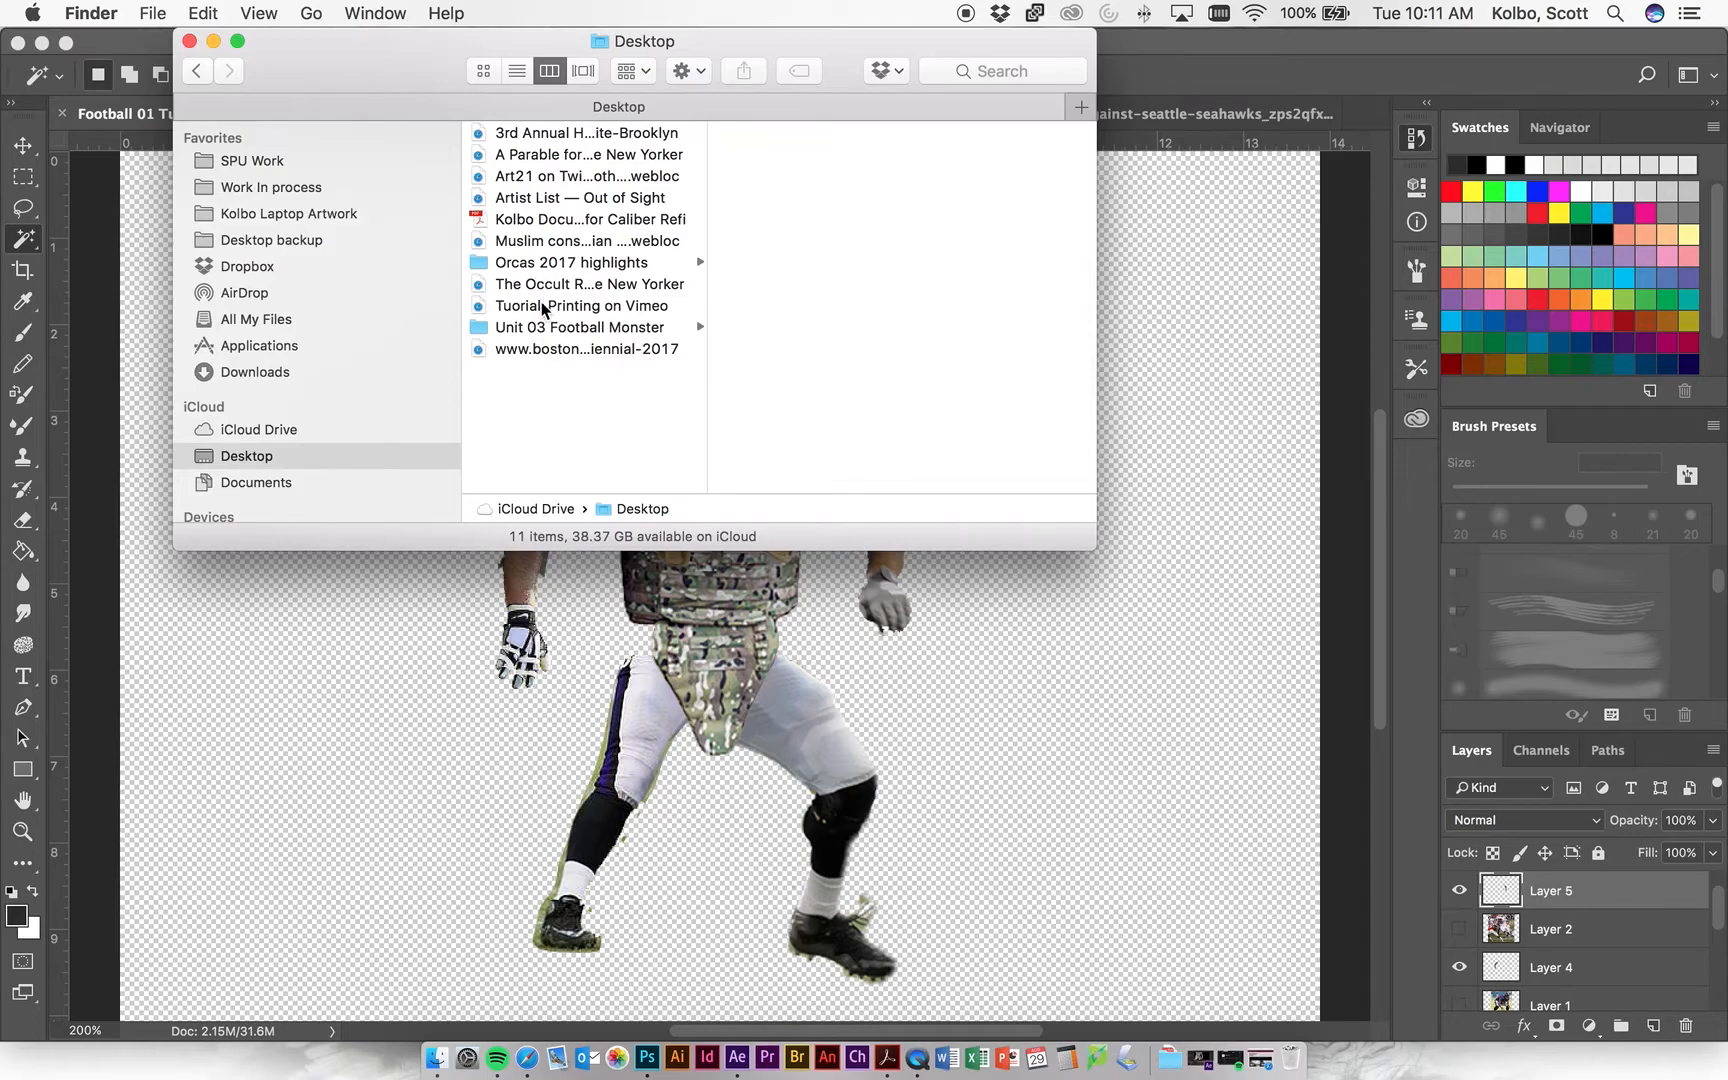
click(527, 330)
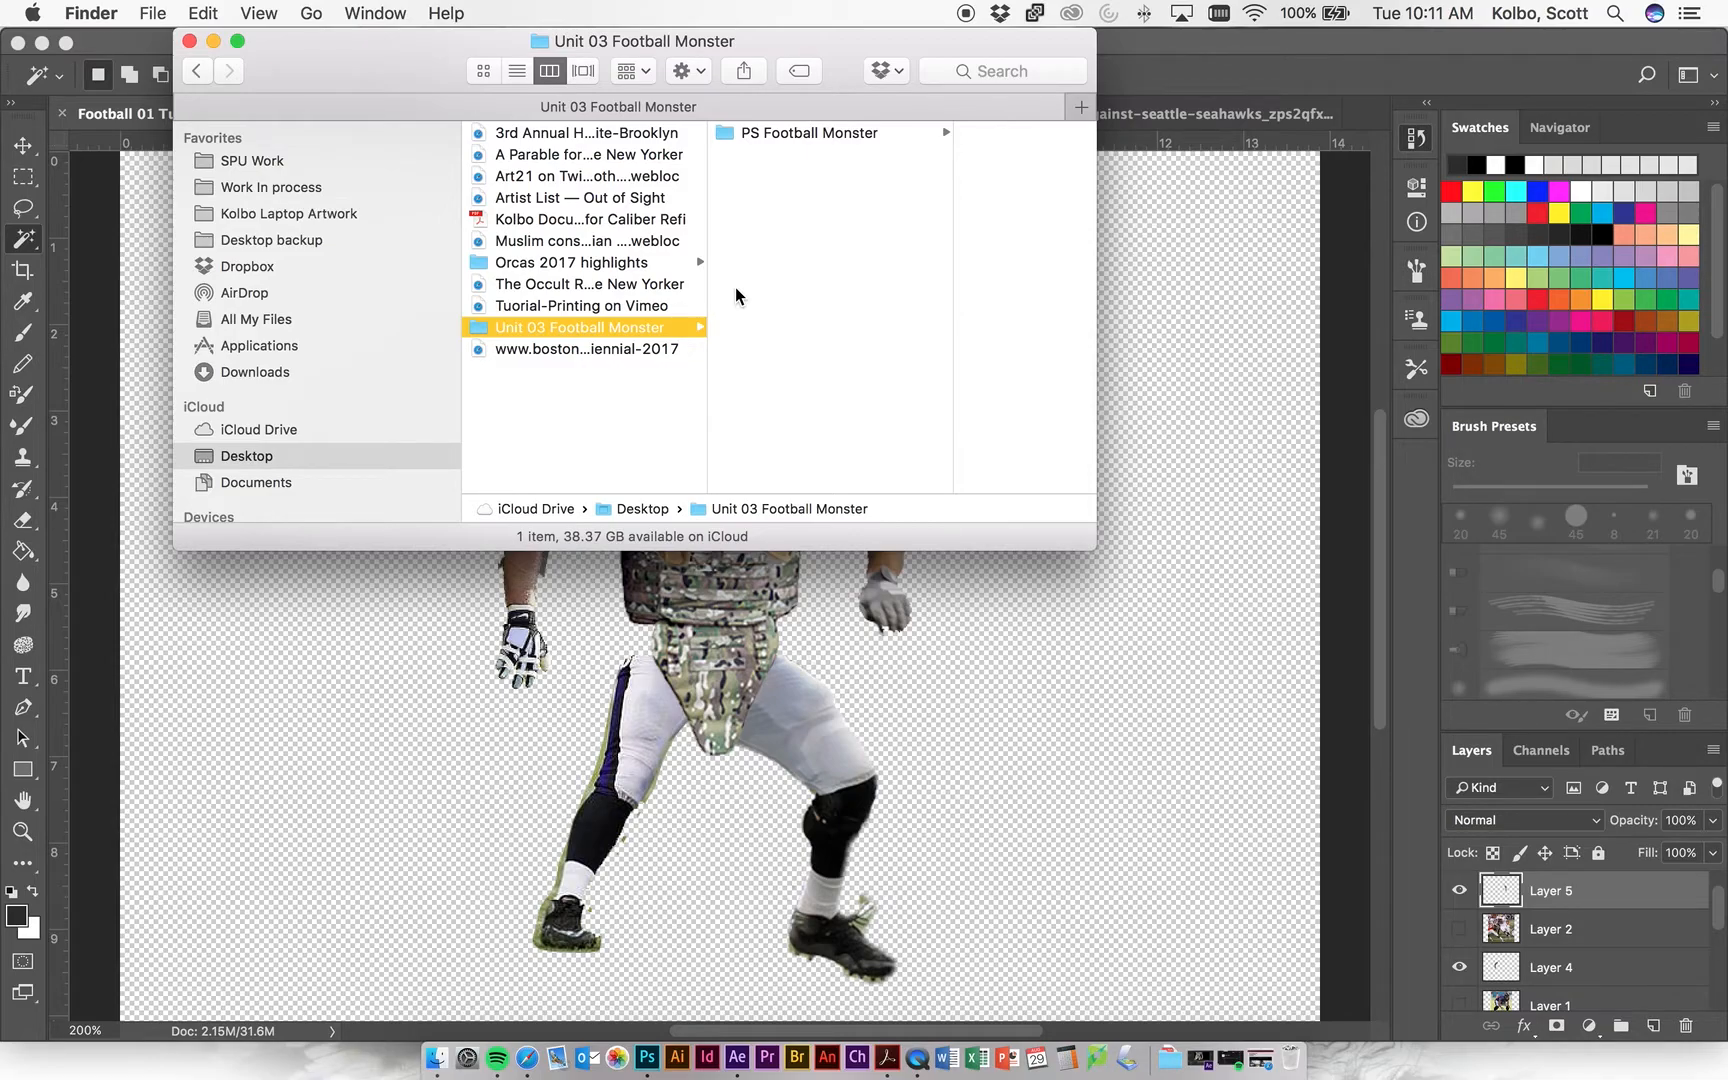
Return to Photoshop and create a new 1920 x 1080 px, 72 ppi document from the HDTV 1080p film and video preset.
click(212, 41)
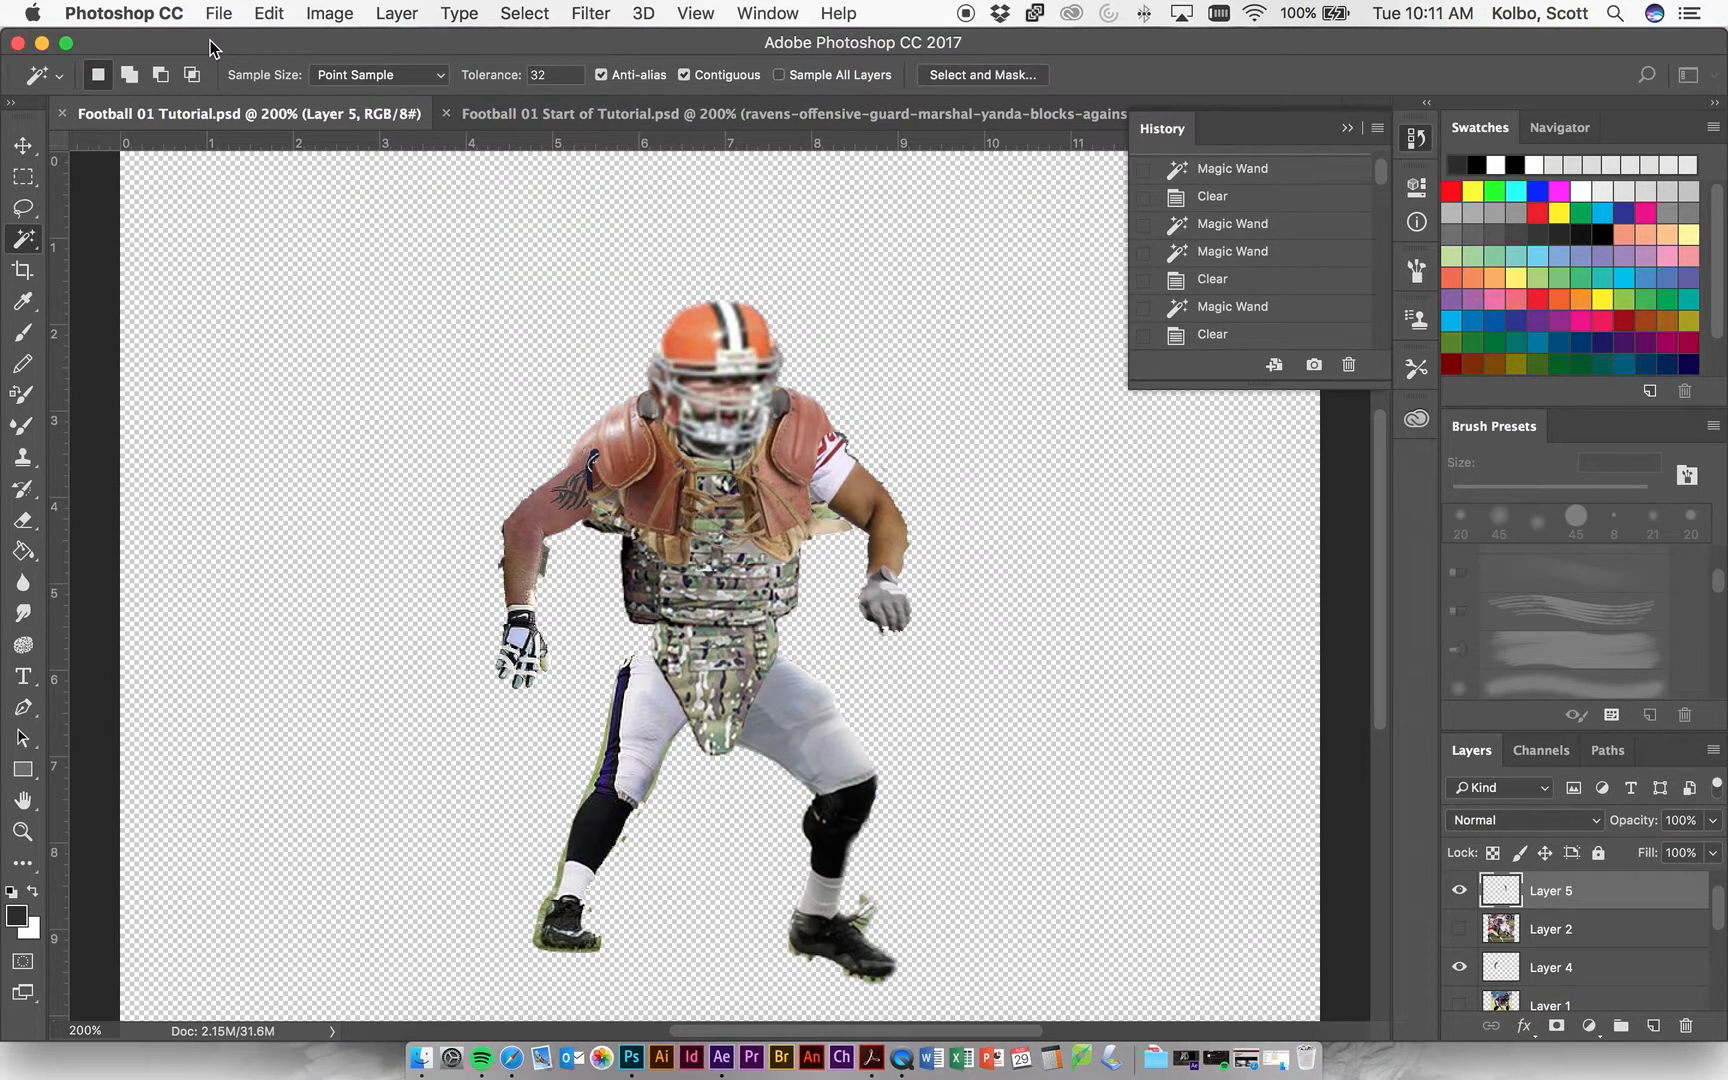
click(576, 118)
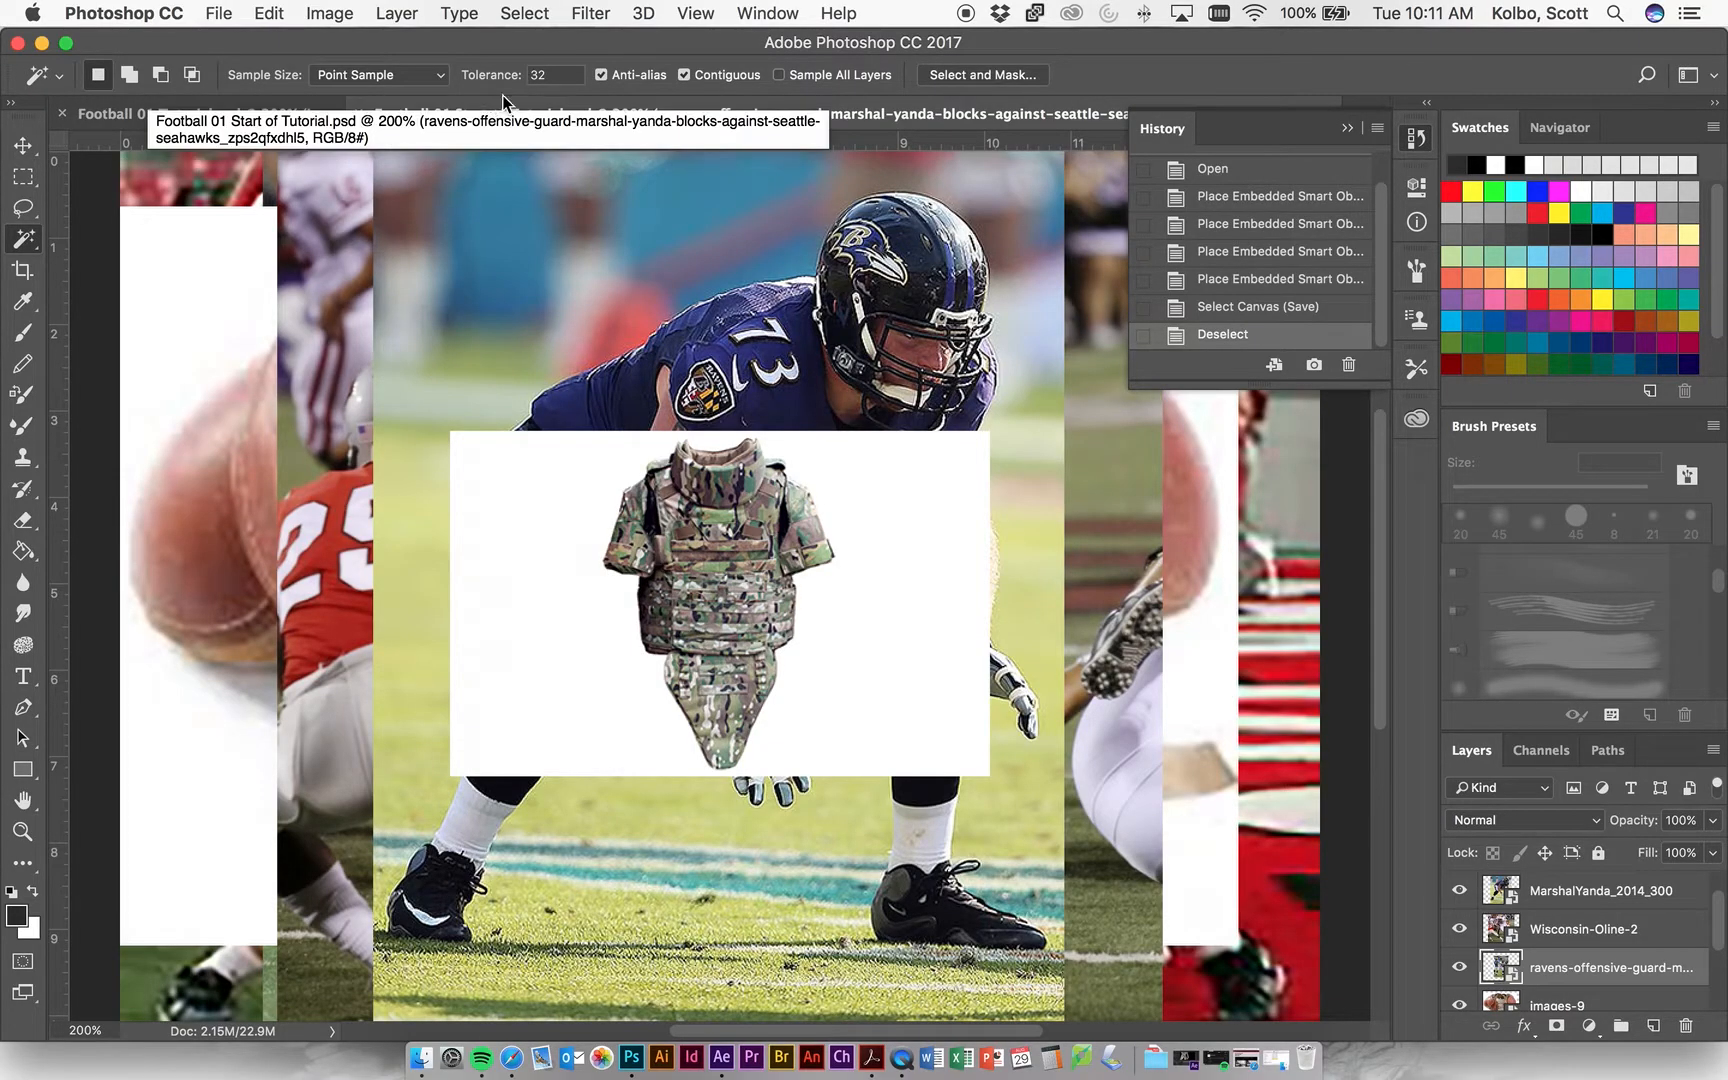
click(219, 15)
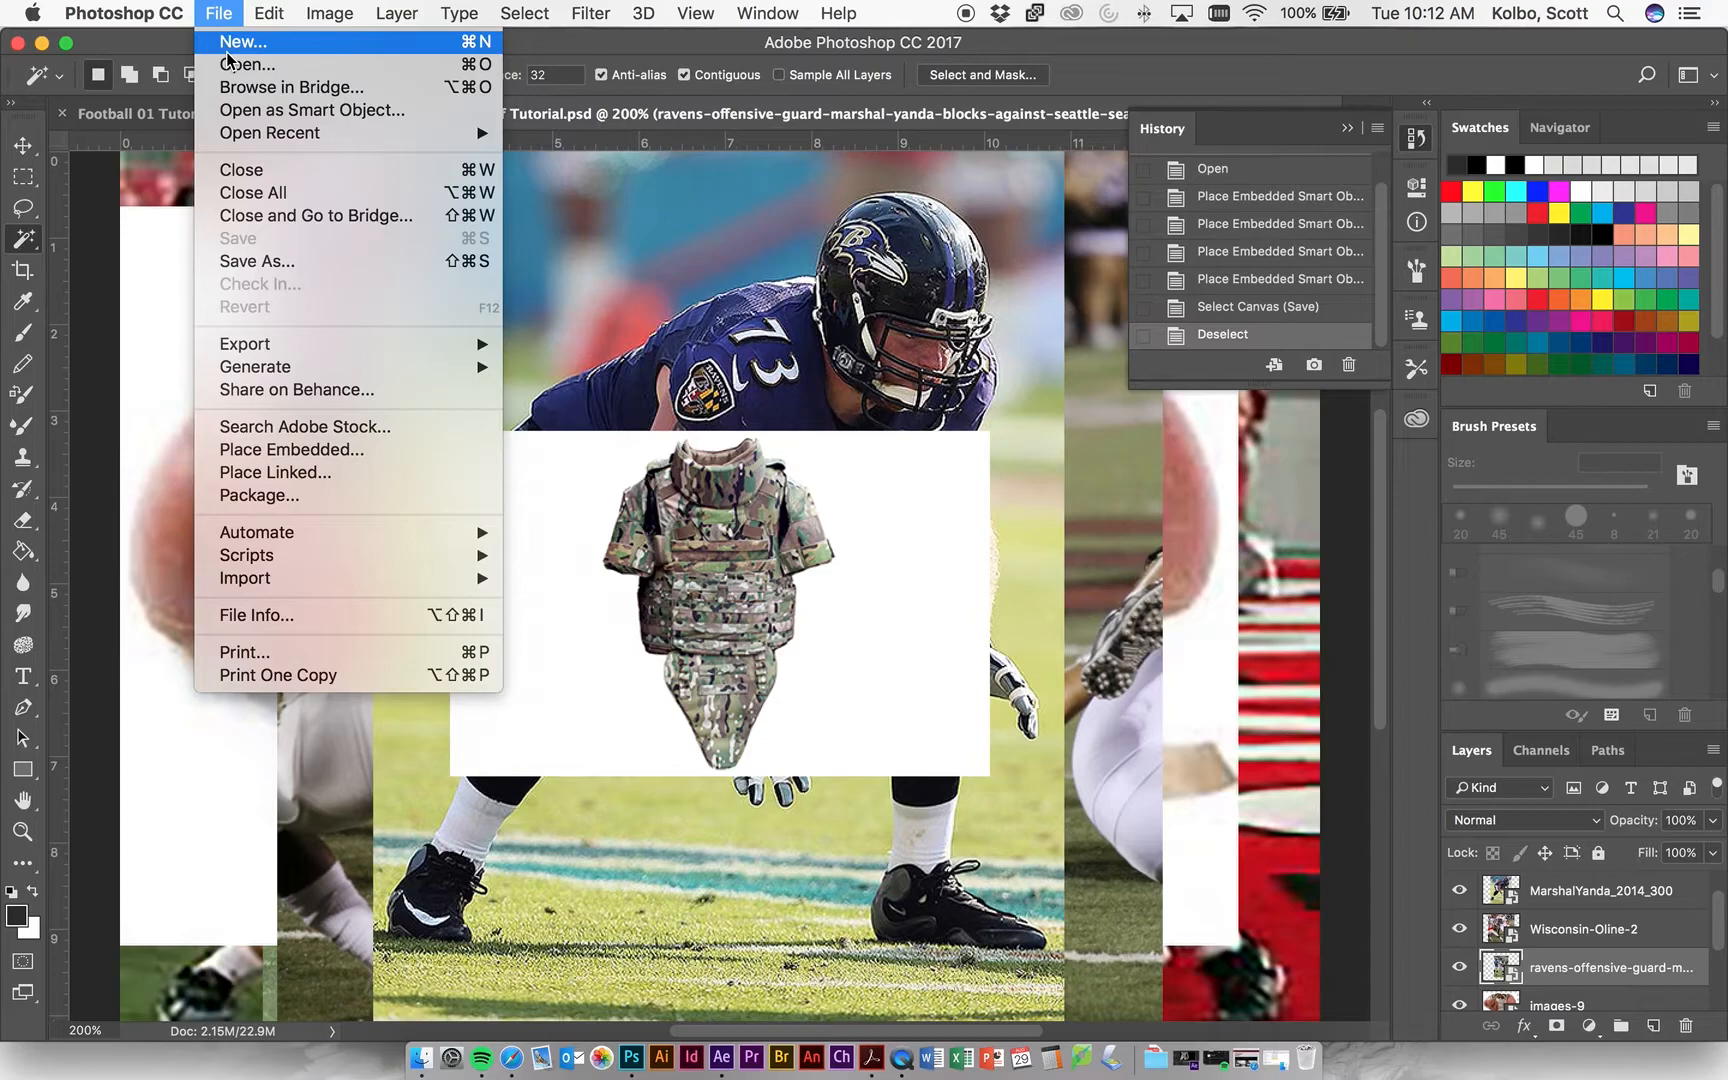
click(227, 52)
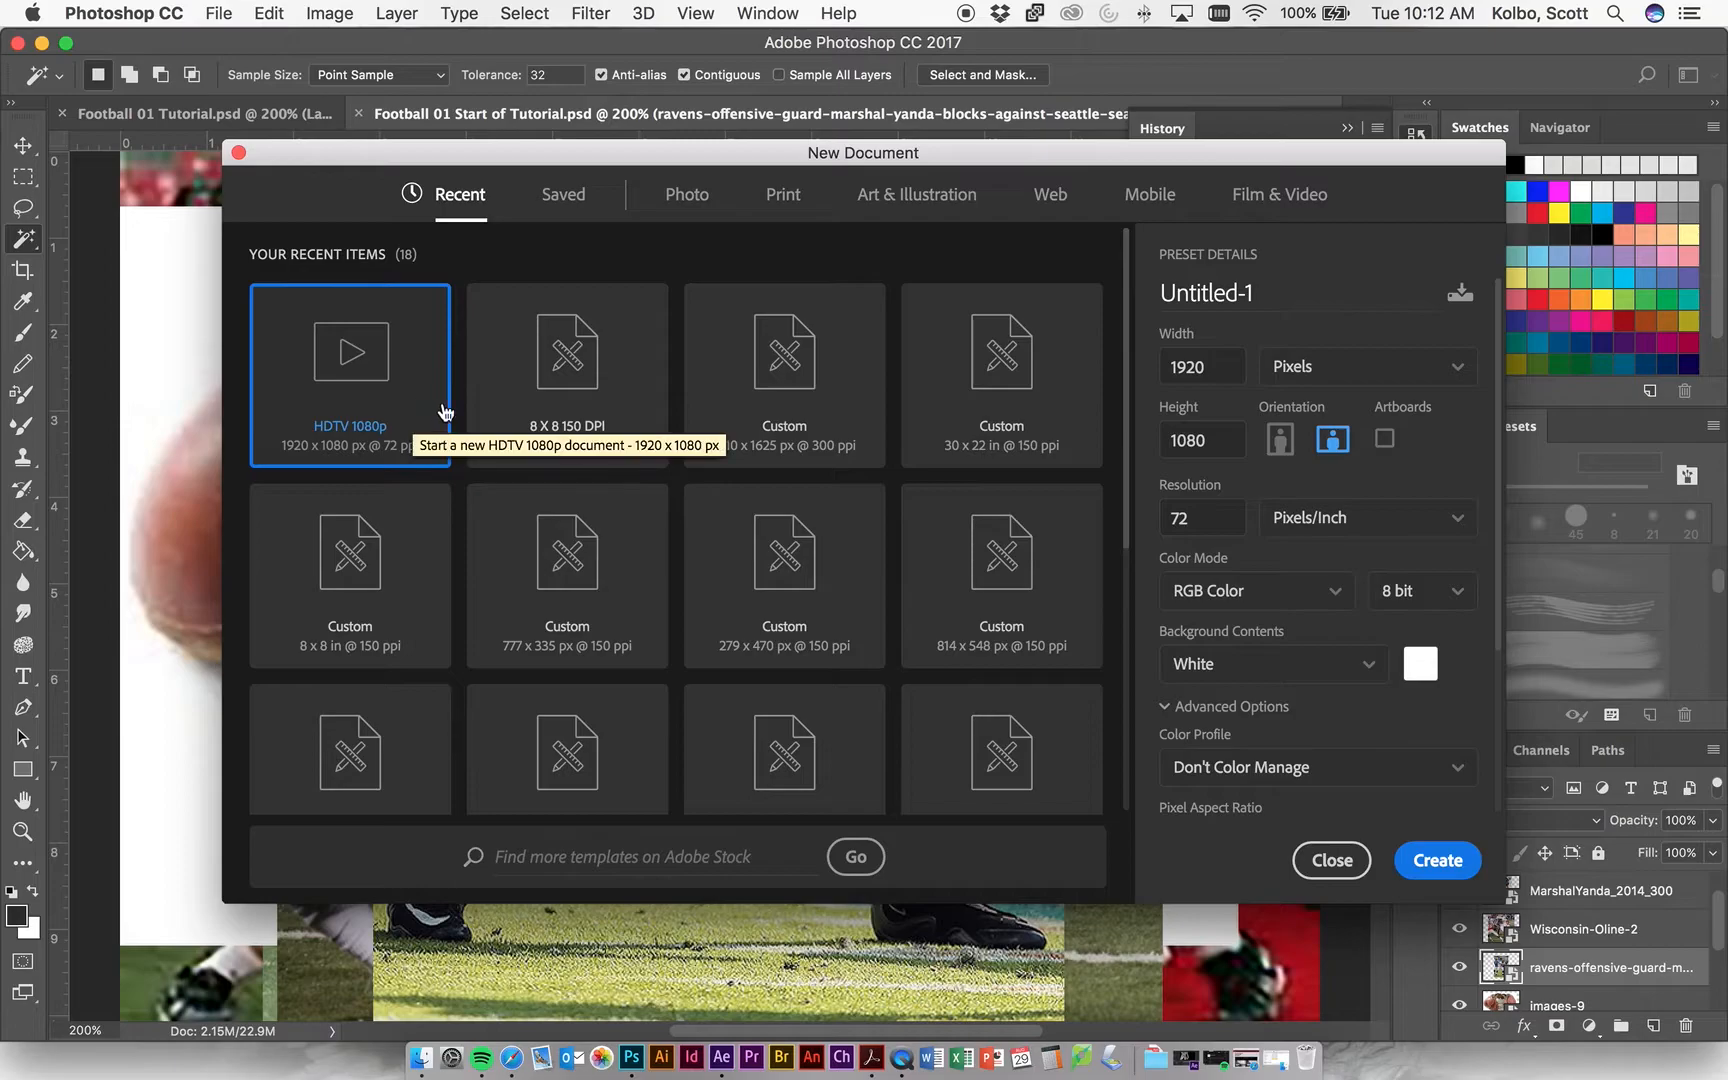
click(1227, 192)
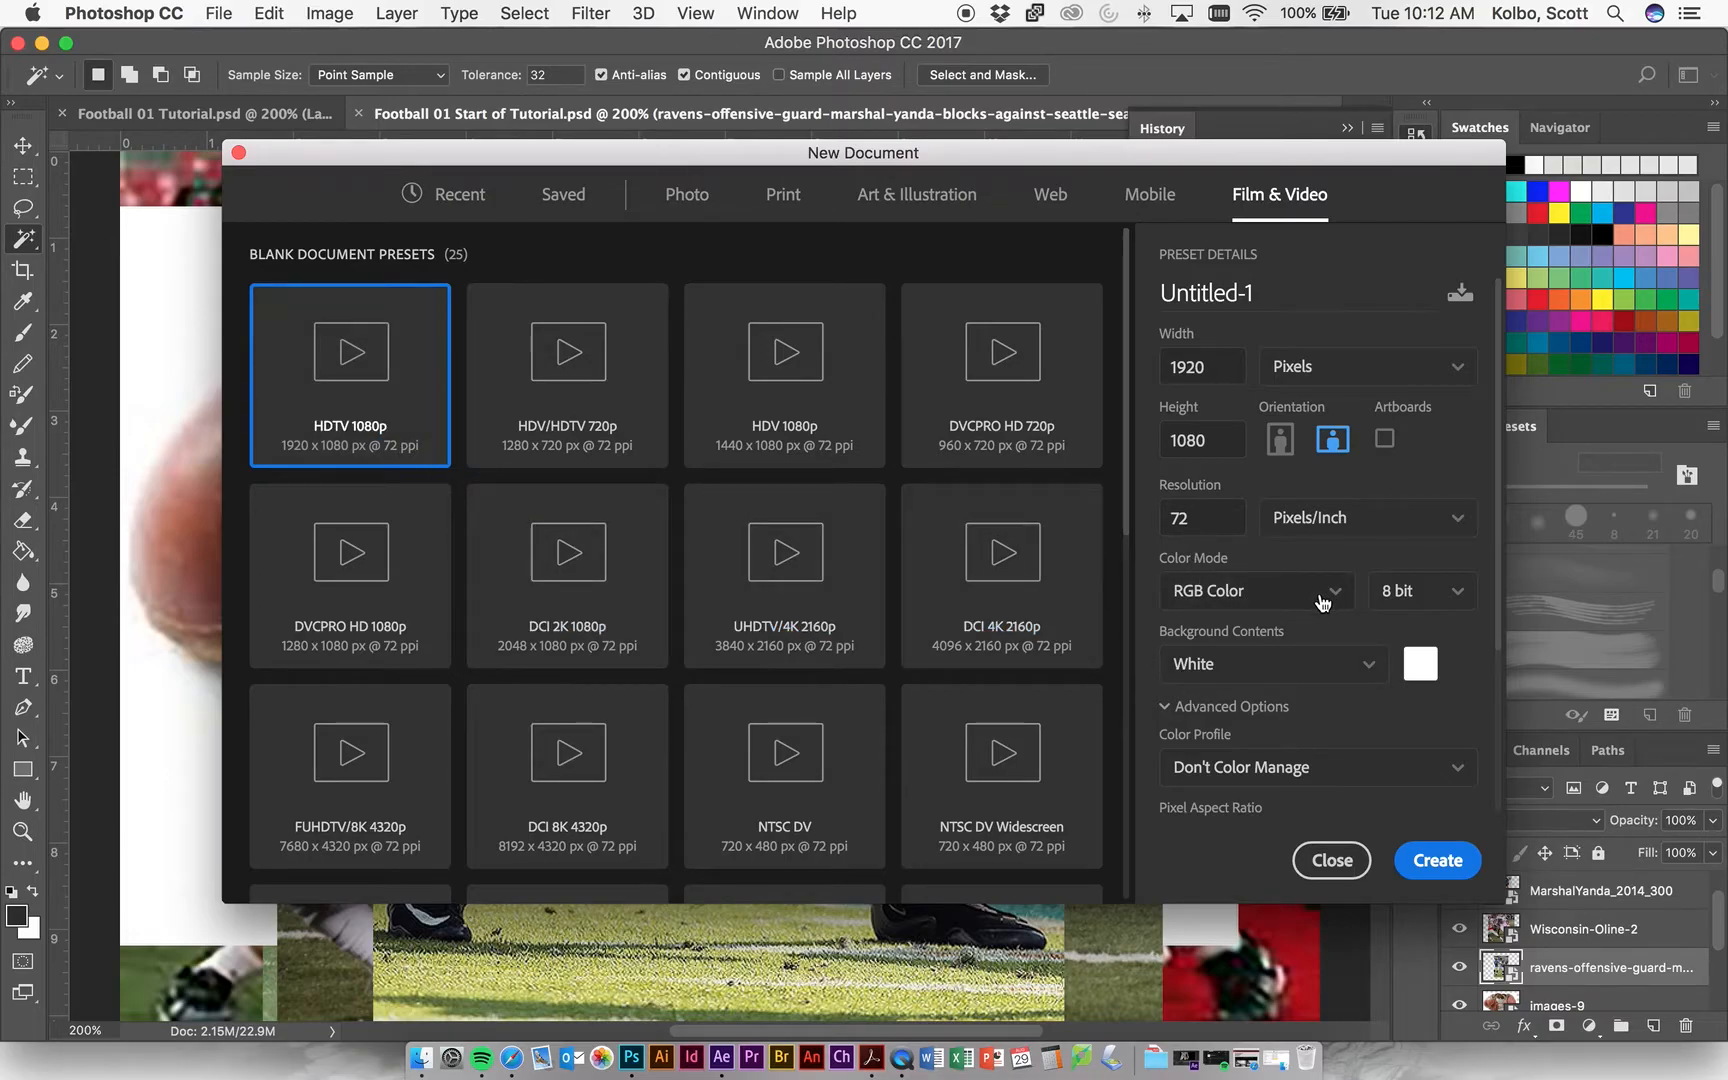
click(1436, 859)
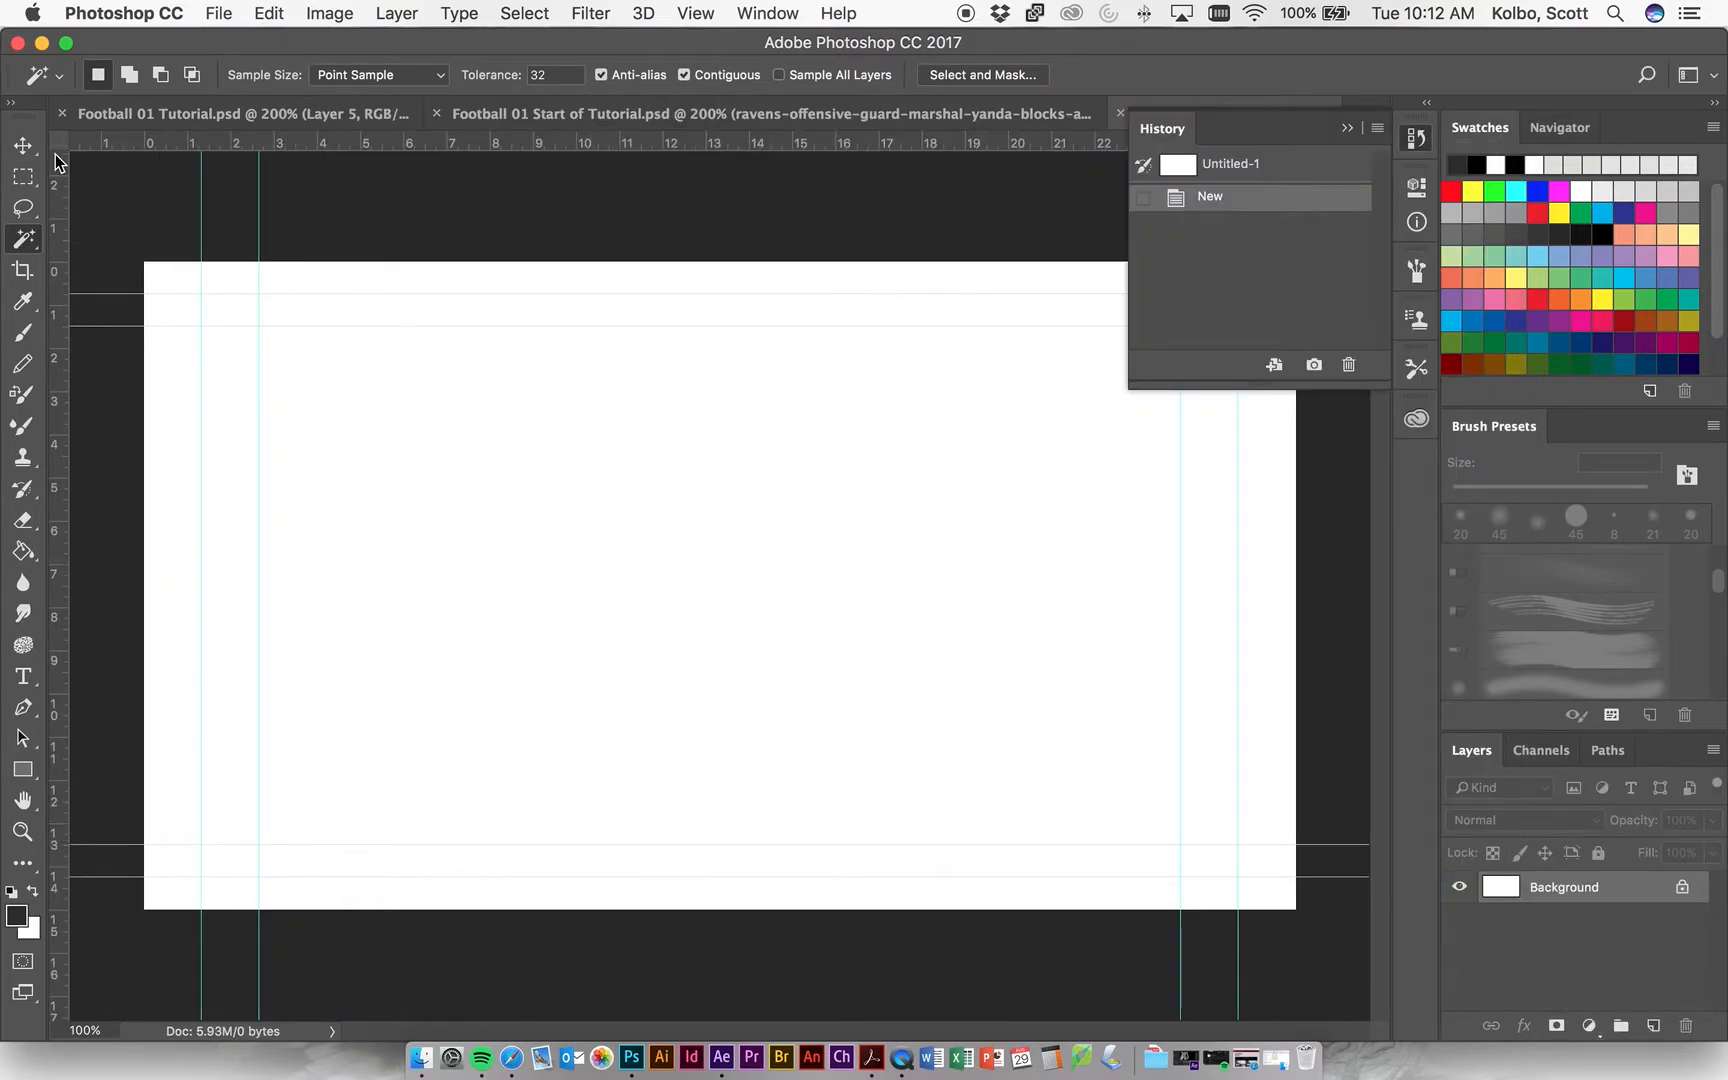
Activate the Move tool and collapse the History panel covering the new document.
click(22, 145)
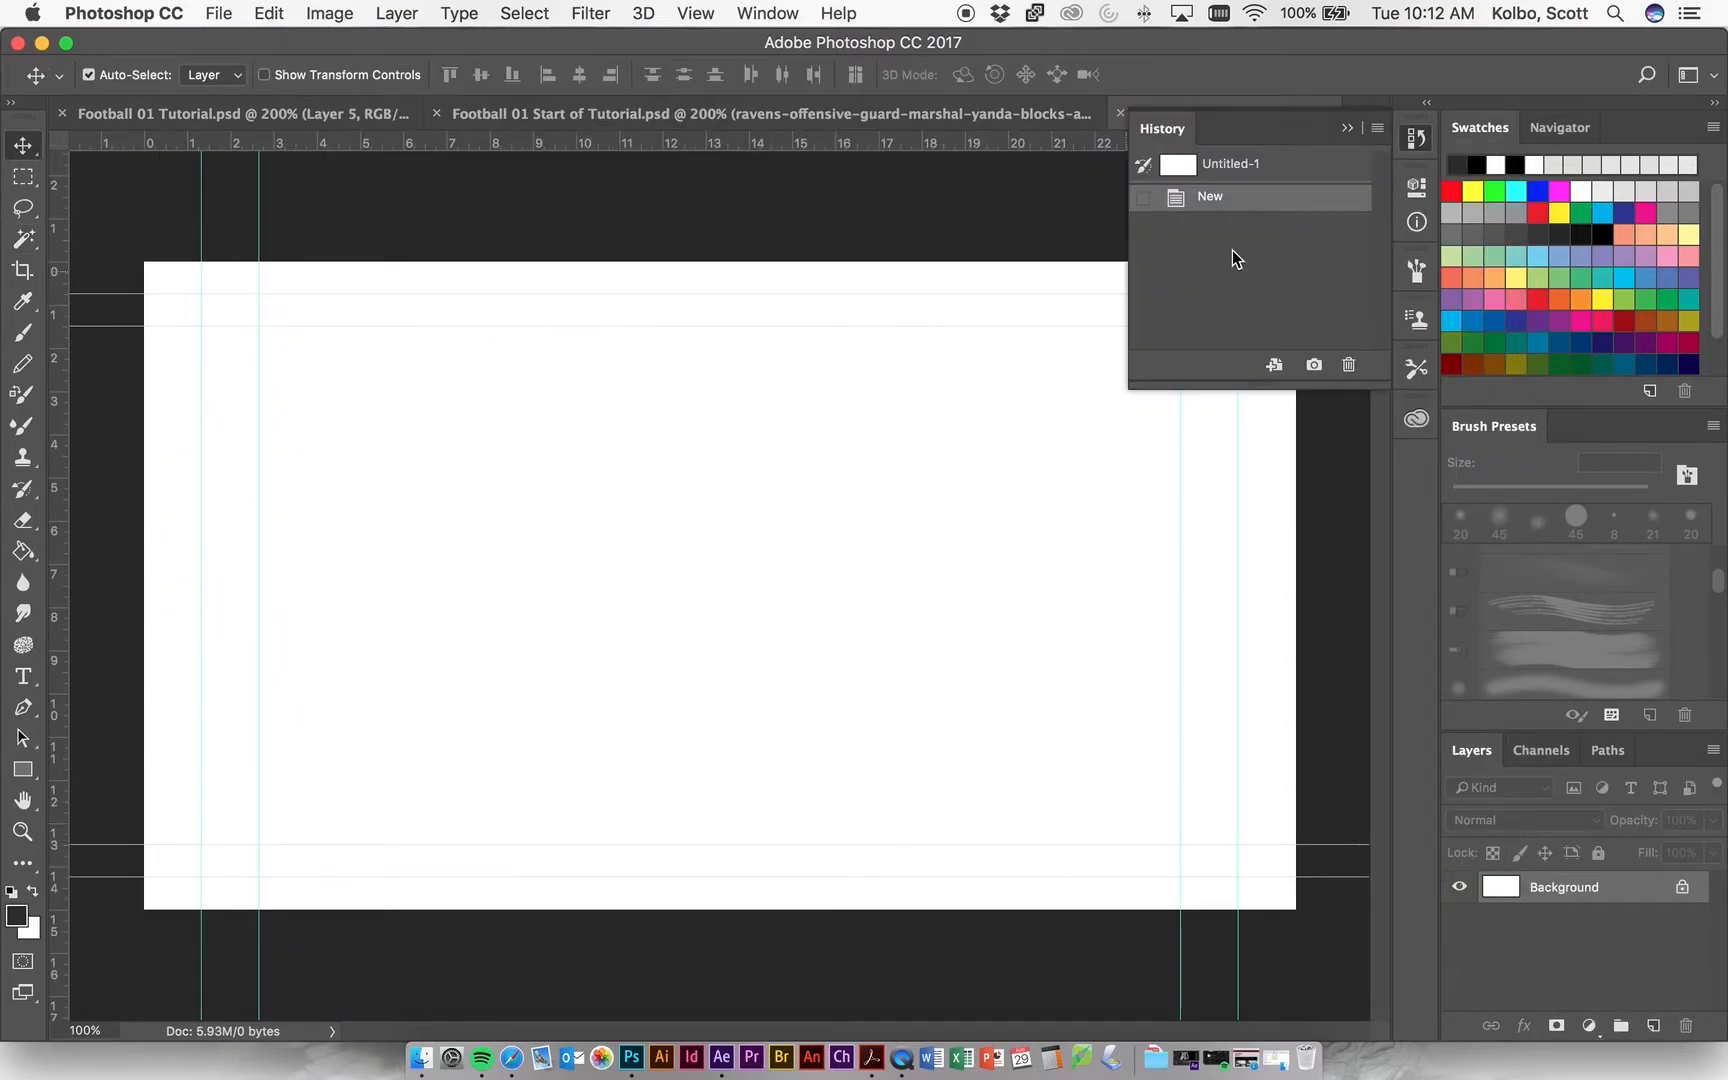
click(1348, 128)
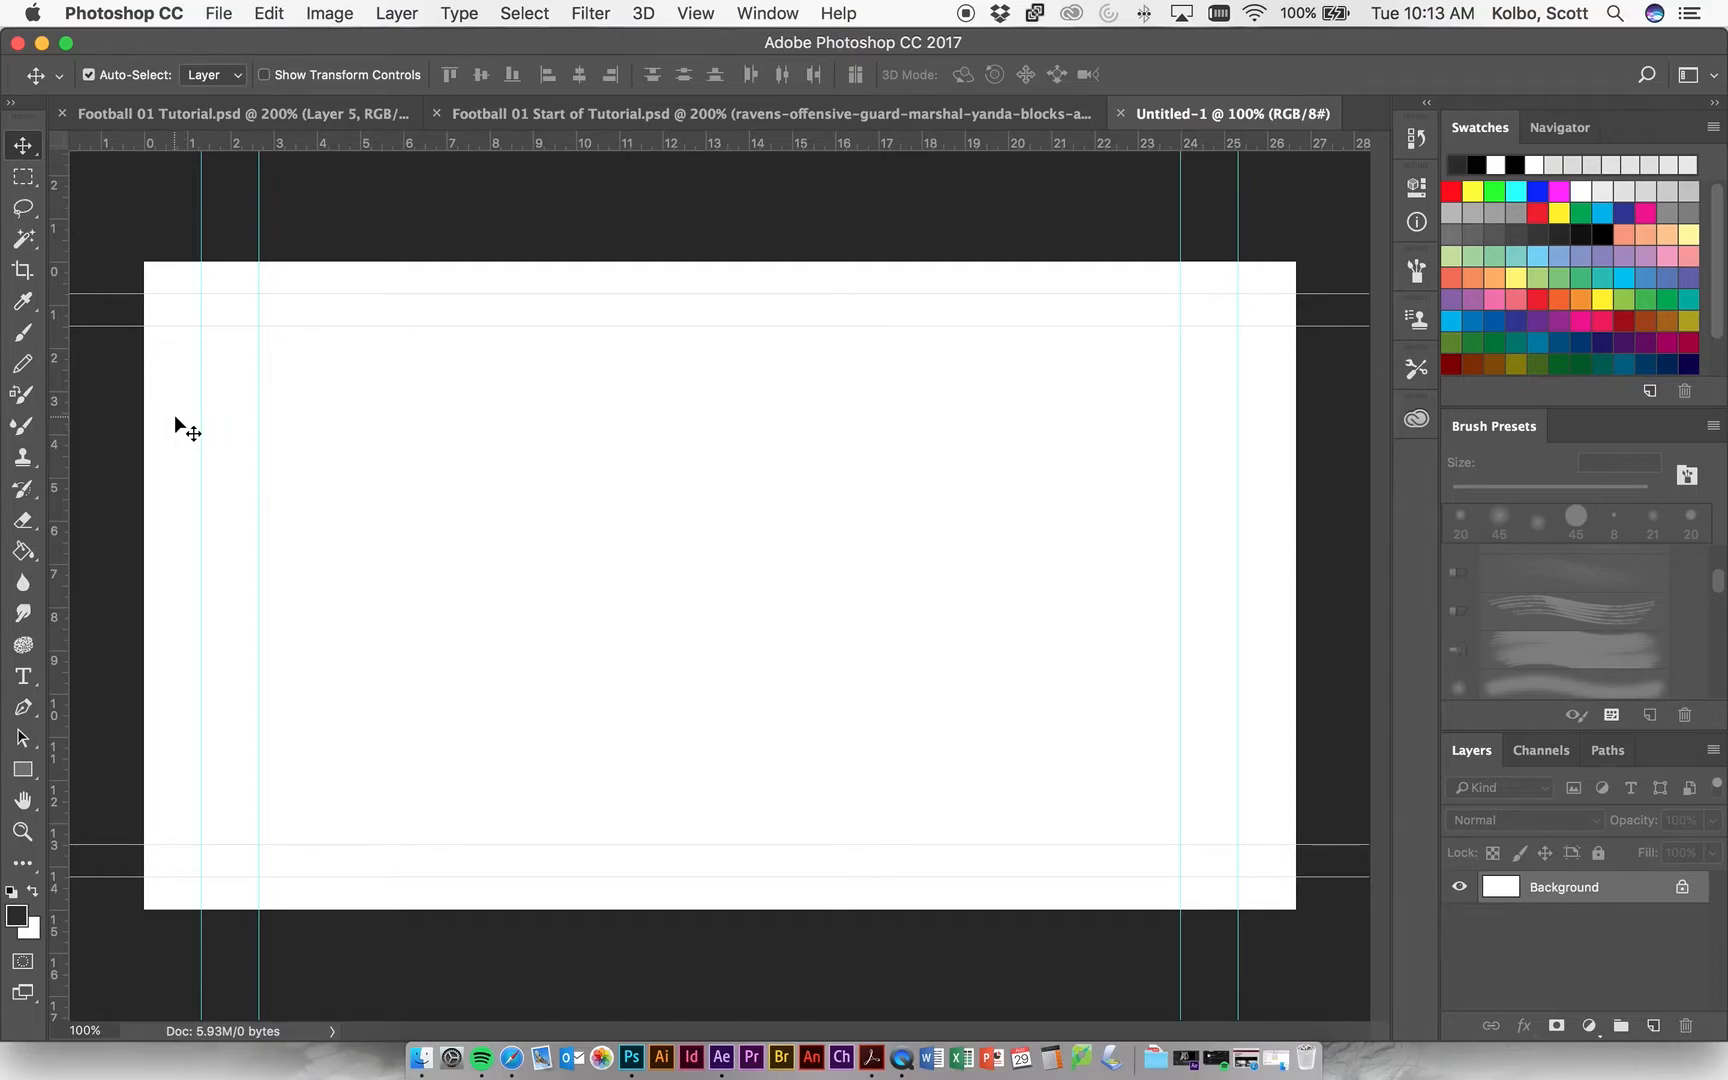
Save the new document in Photoshop format as Football Monster Pieces.psd in PS Football Monster, inside the desktop's Unit 03 Football Monster folder.
click(216, 14)
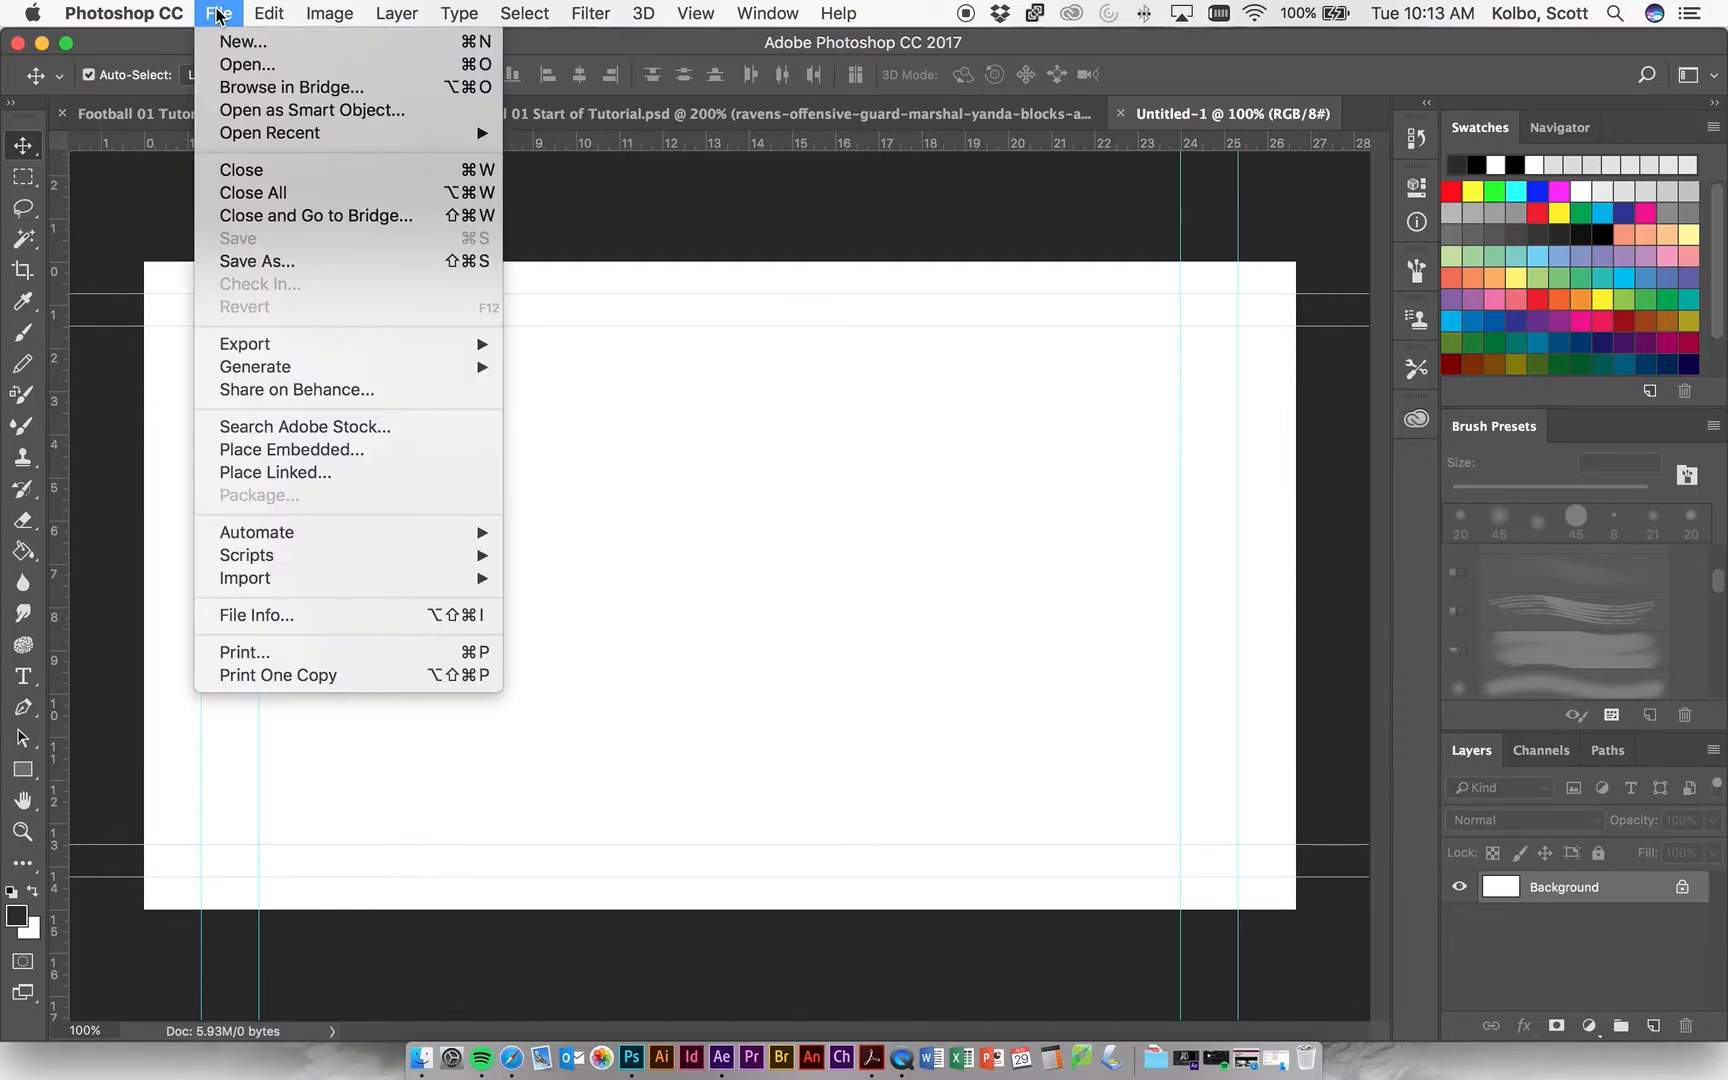
click(290, 262)
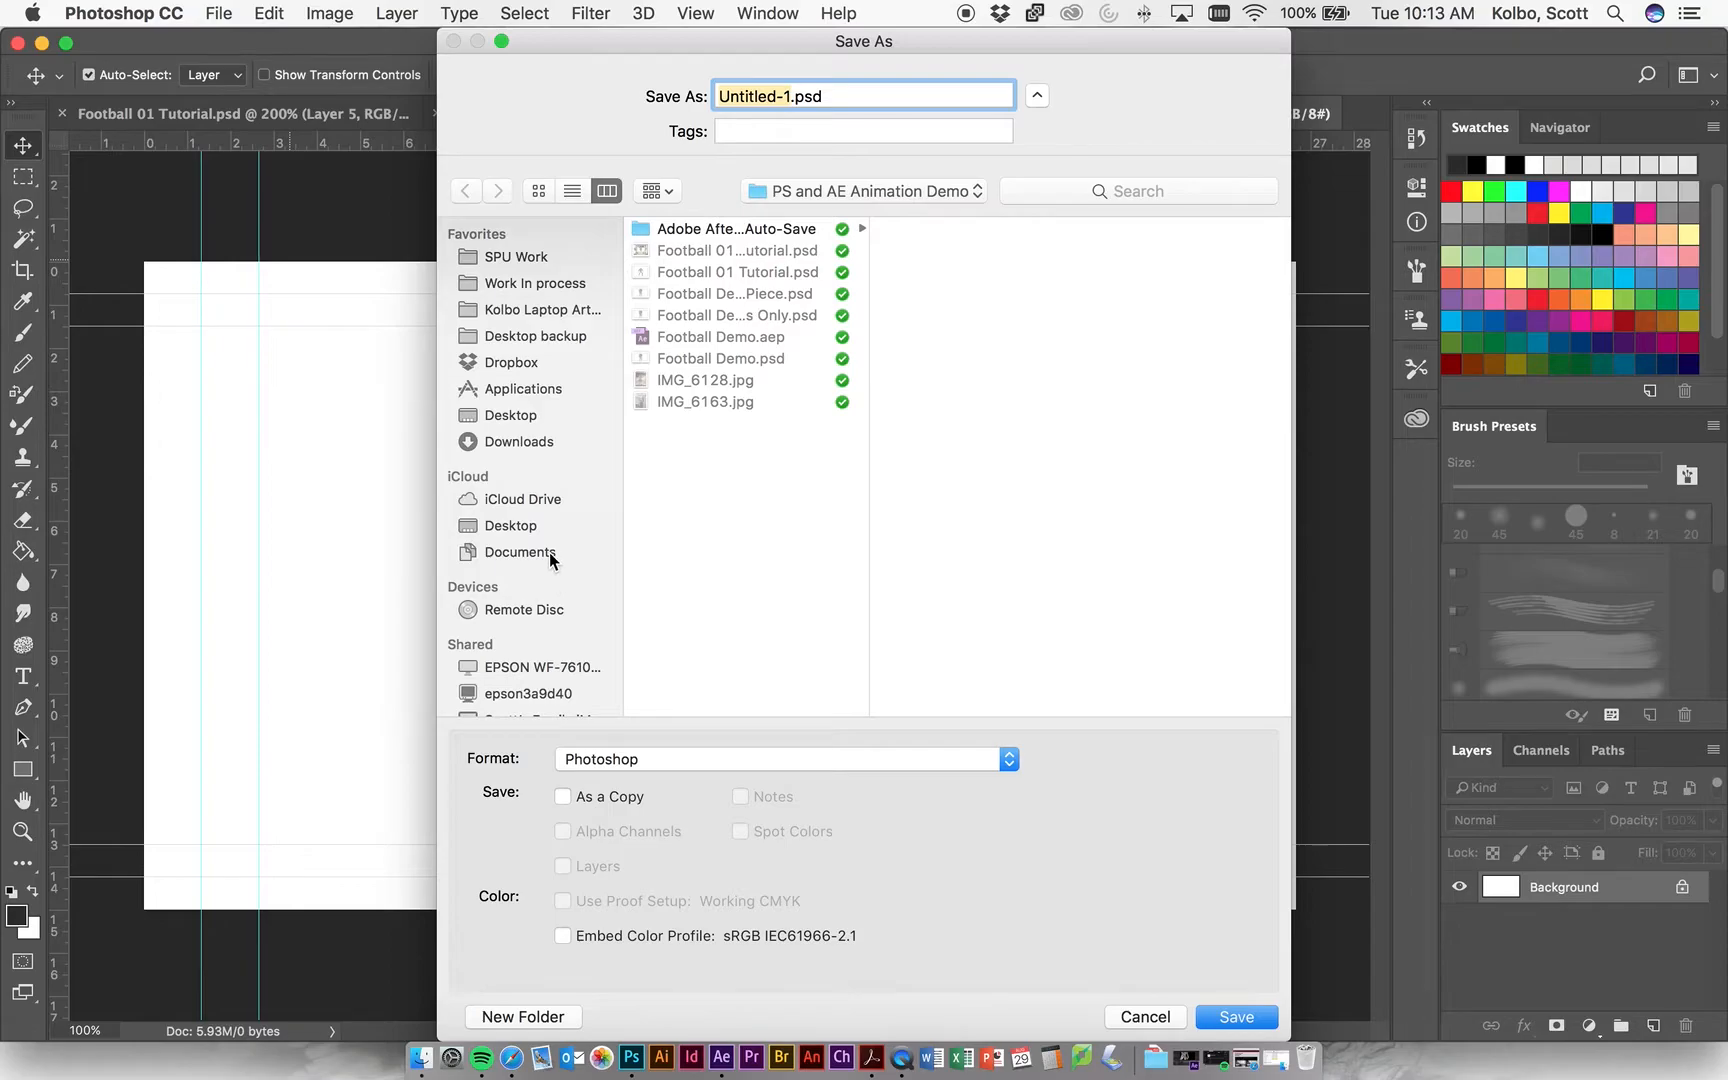
click(526, 529)
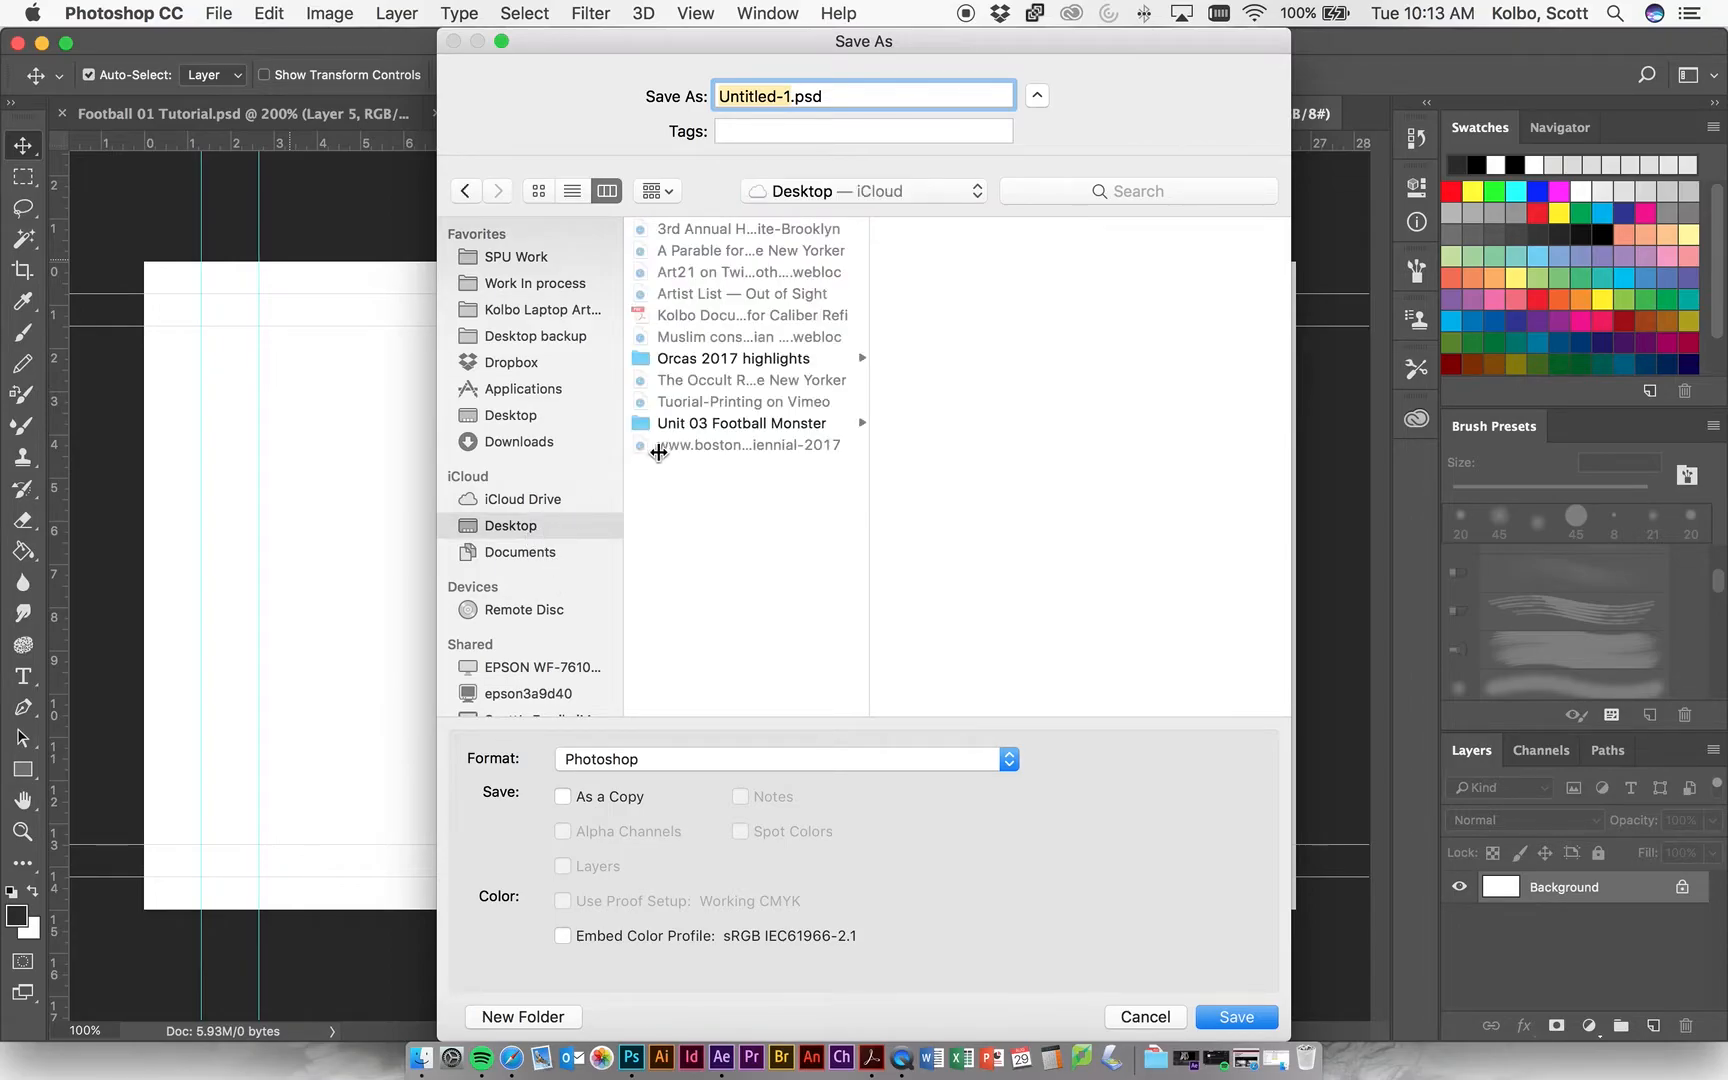
click(718, 423)
click(979, 228)
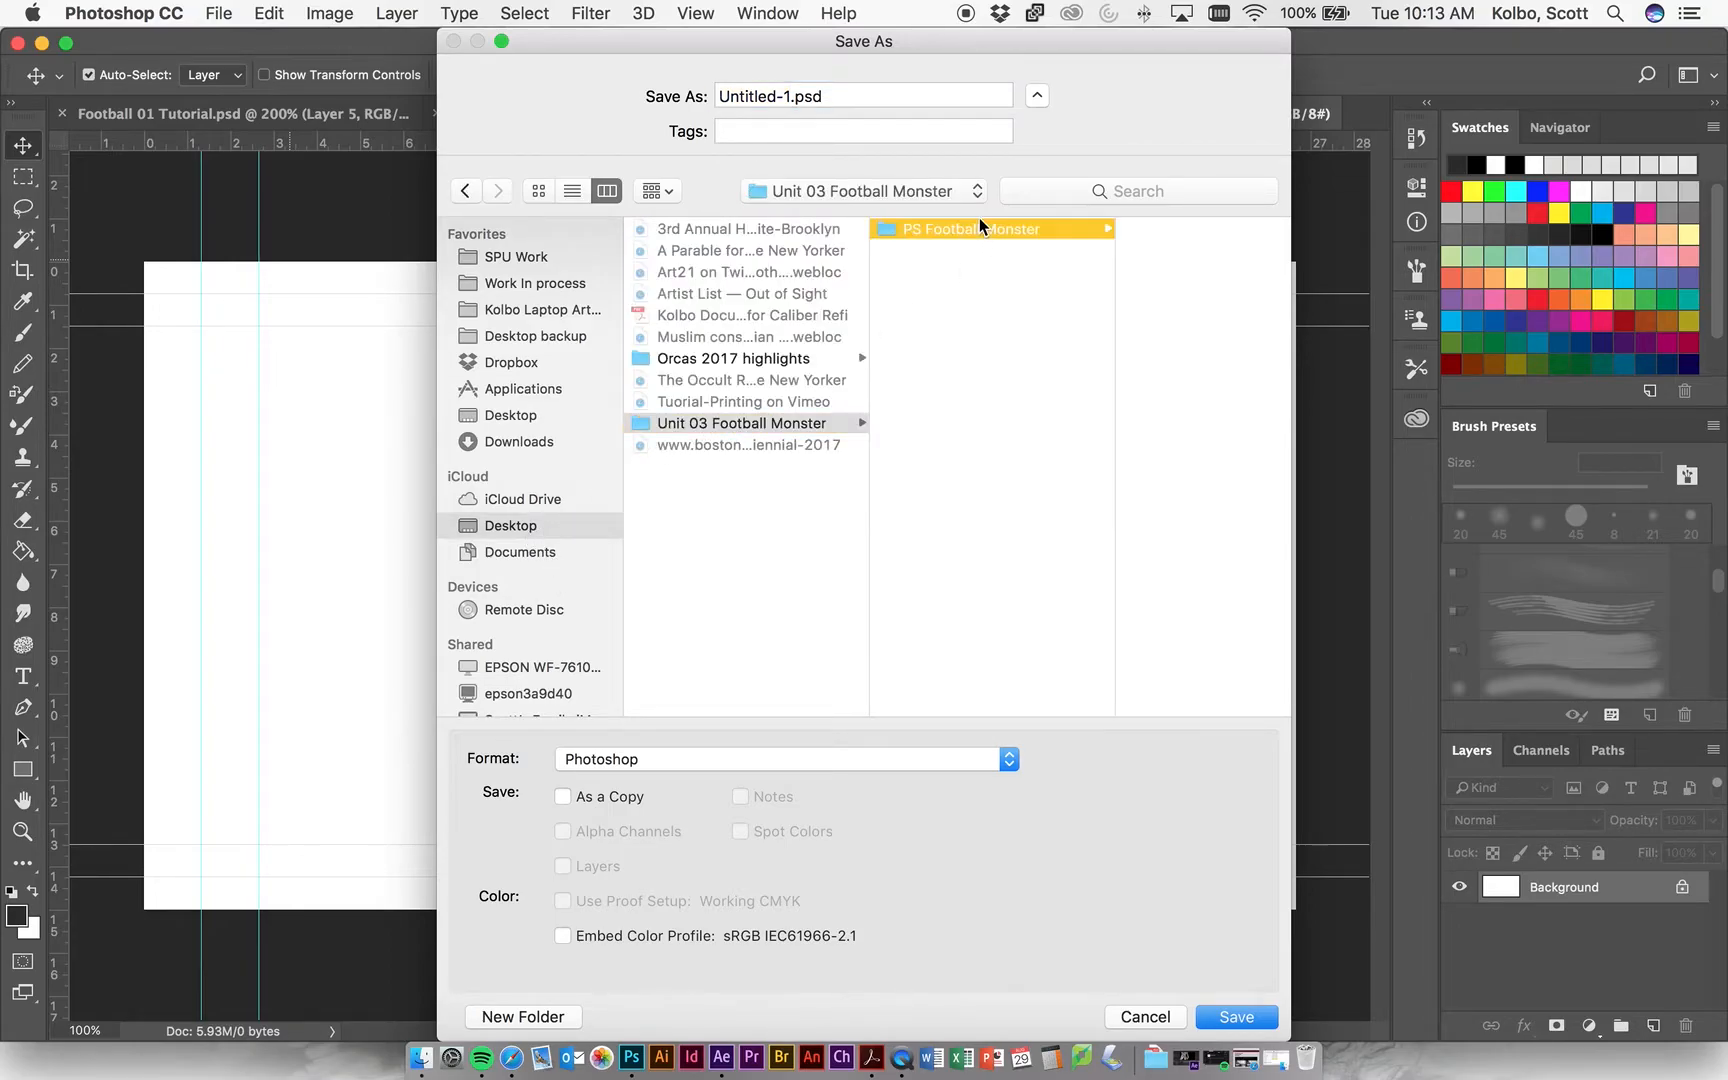
click(789, 93)
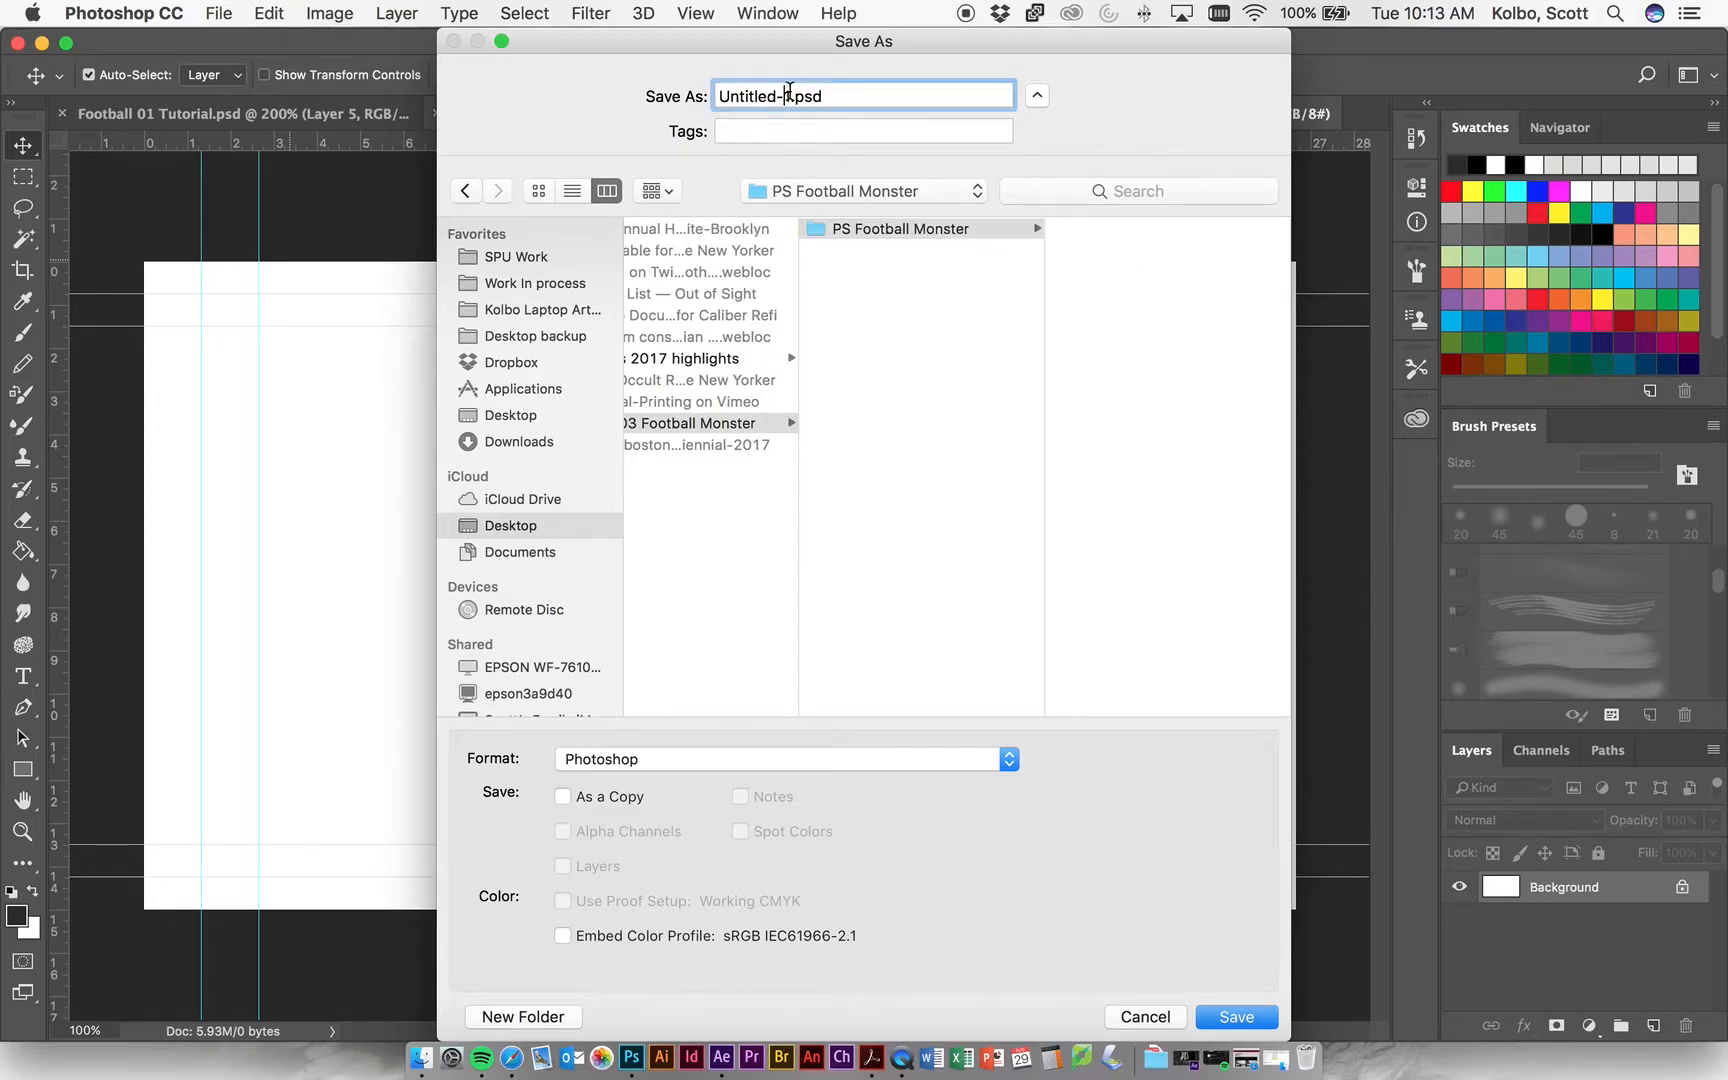
drag(792, 92, 652, 86)
text(Football Monster Pieces)
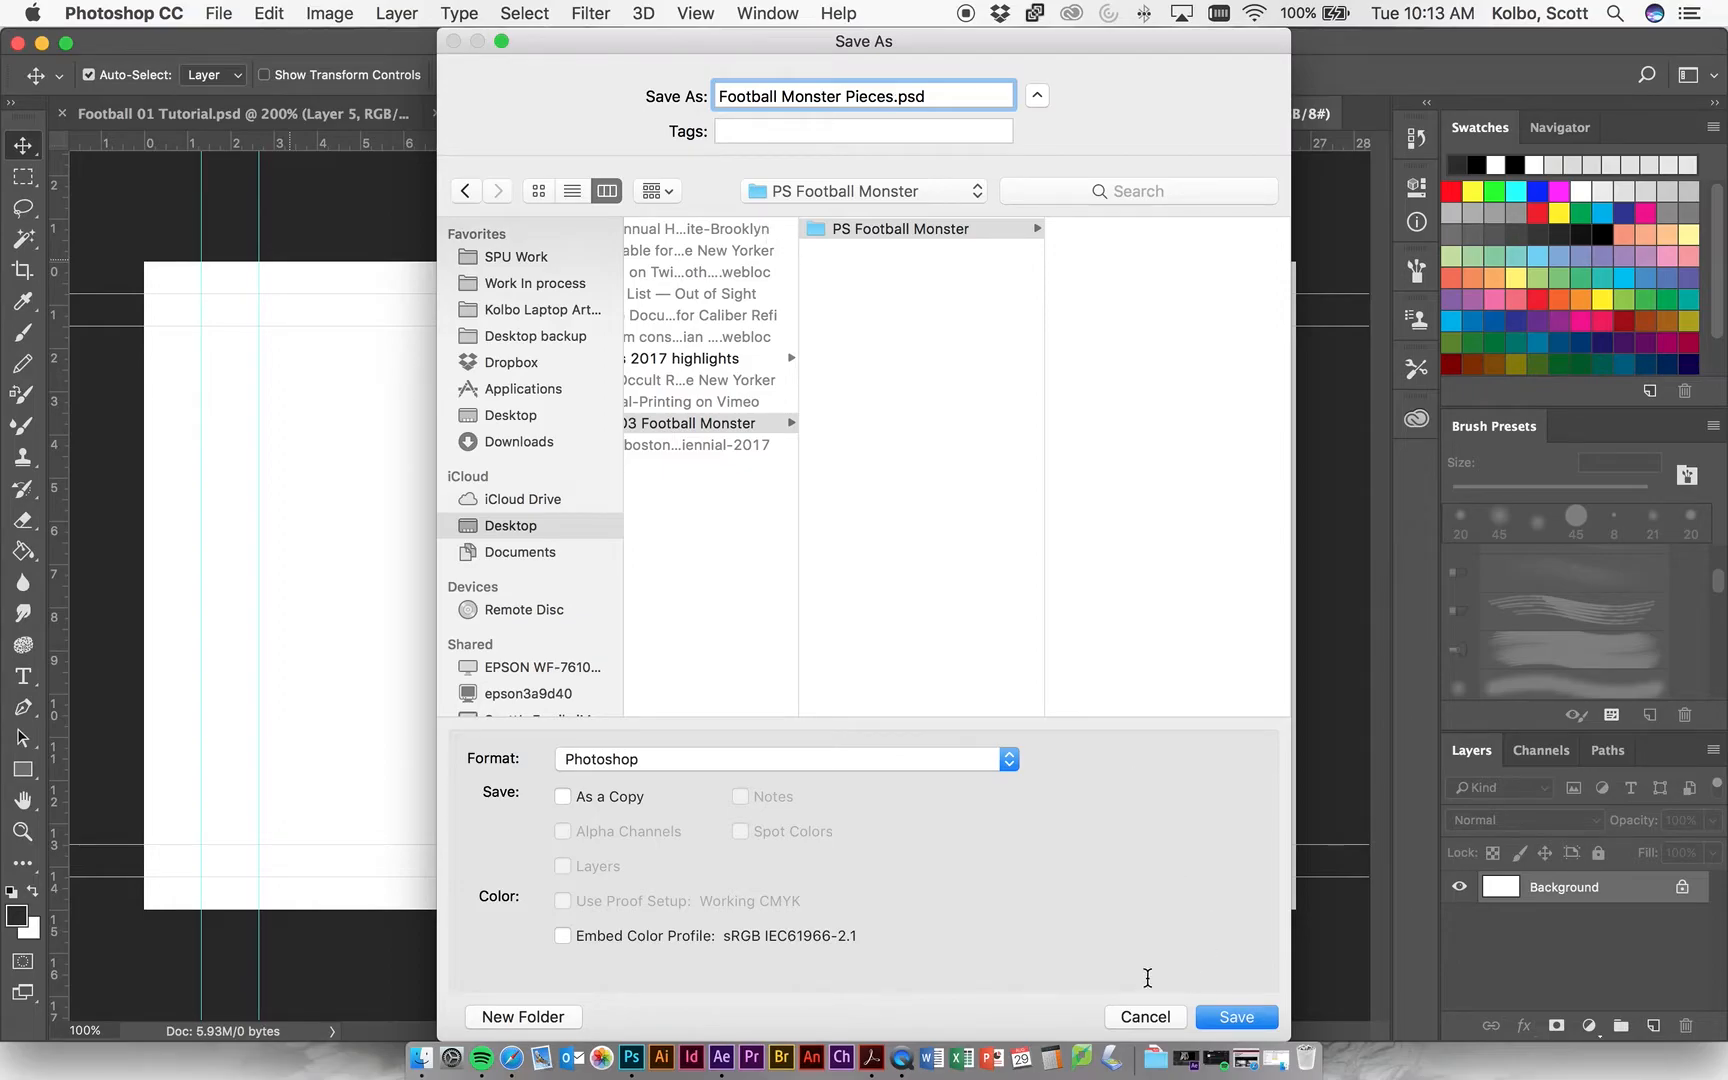
click(1237, 1016)
click(1237, 1016)
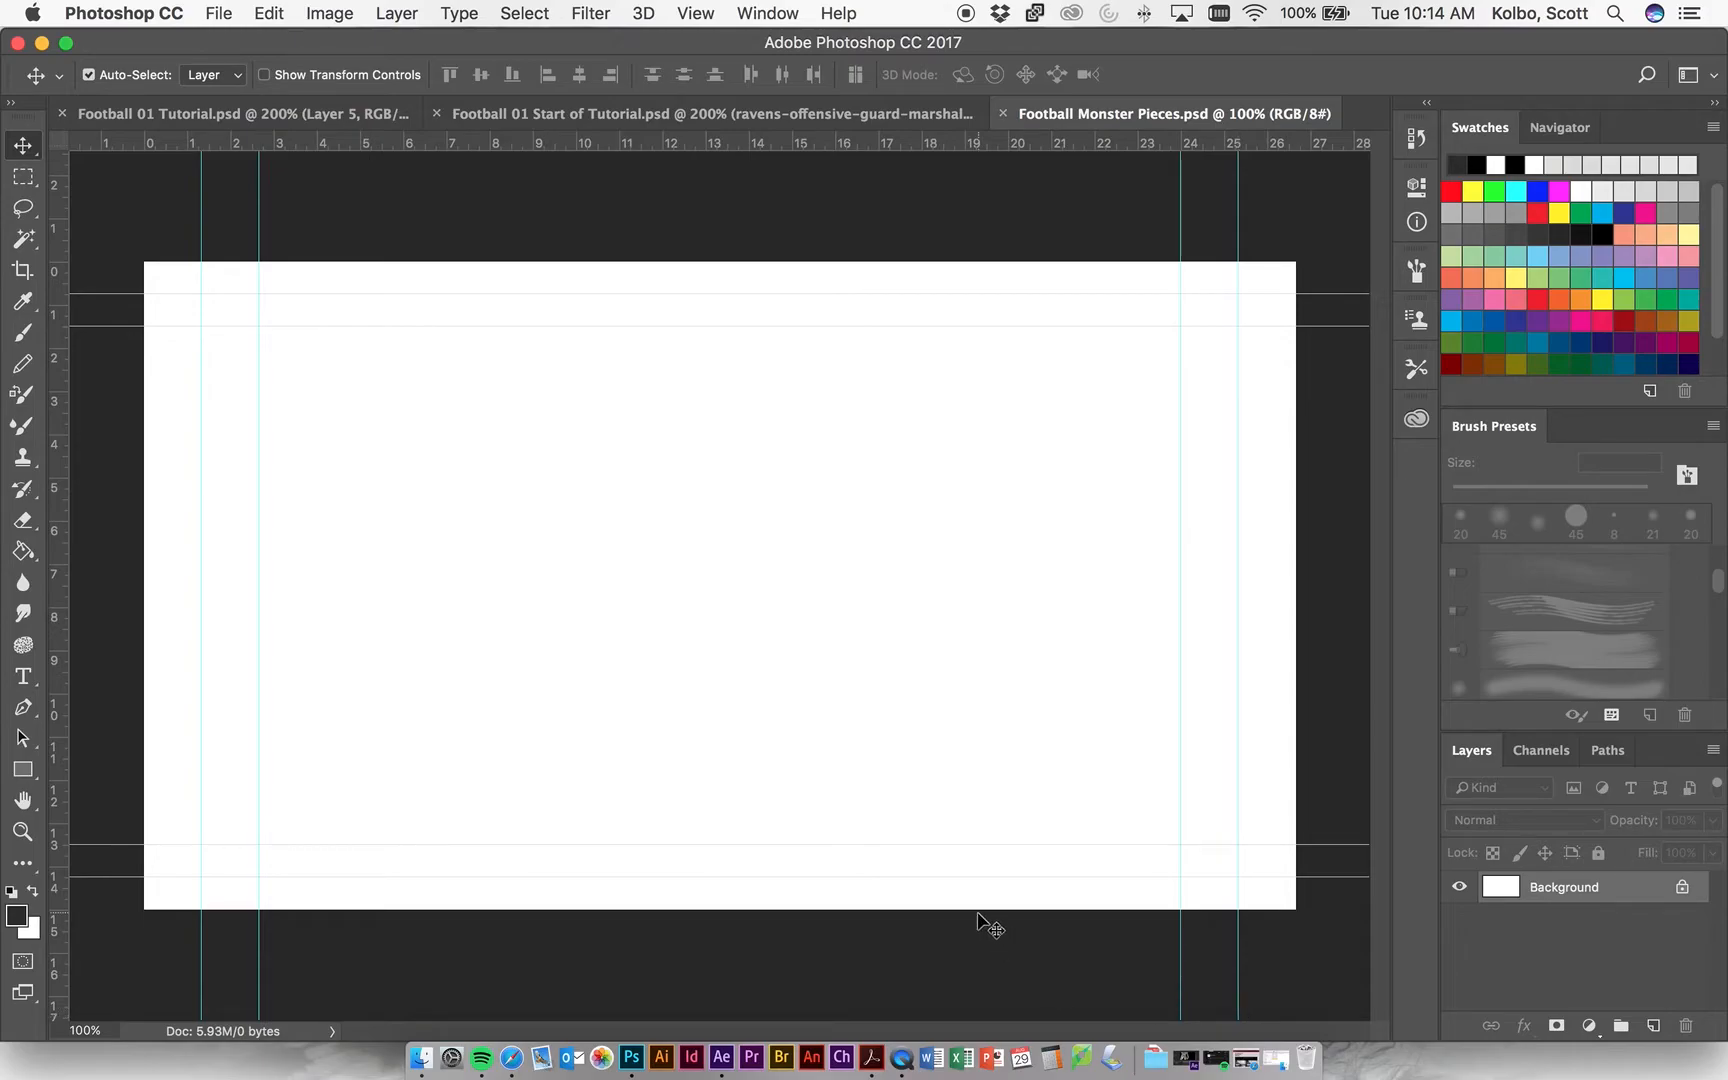
click(220, 14)
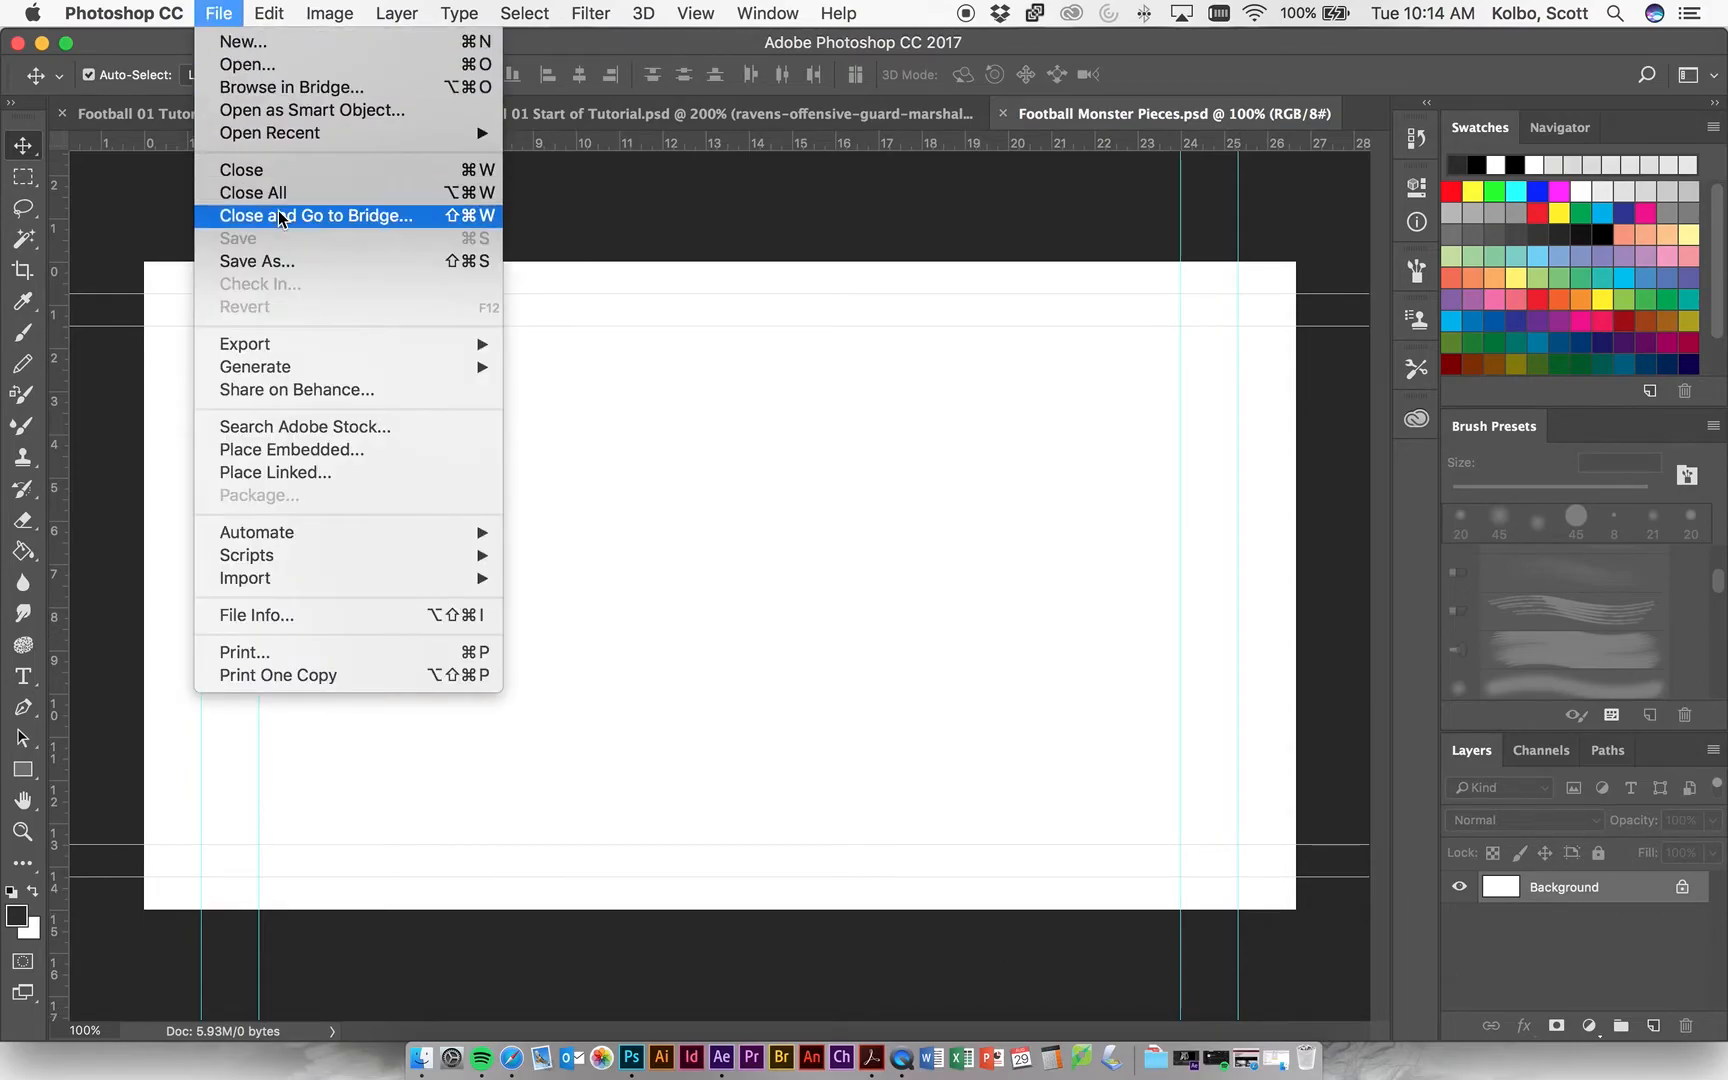
click(613, 443)
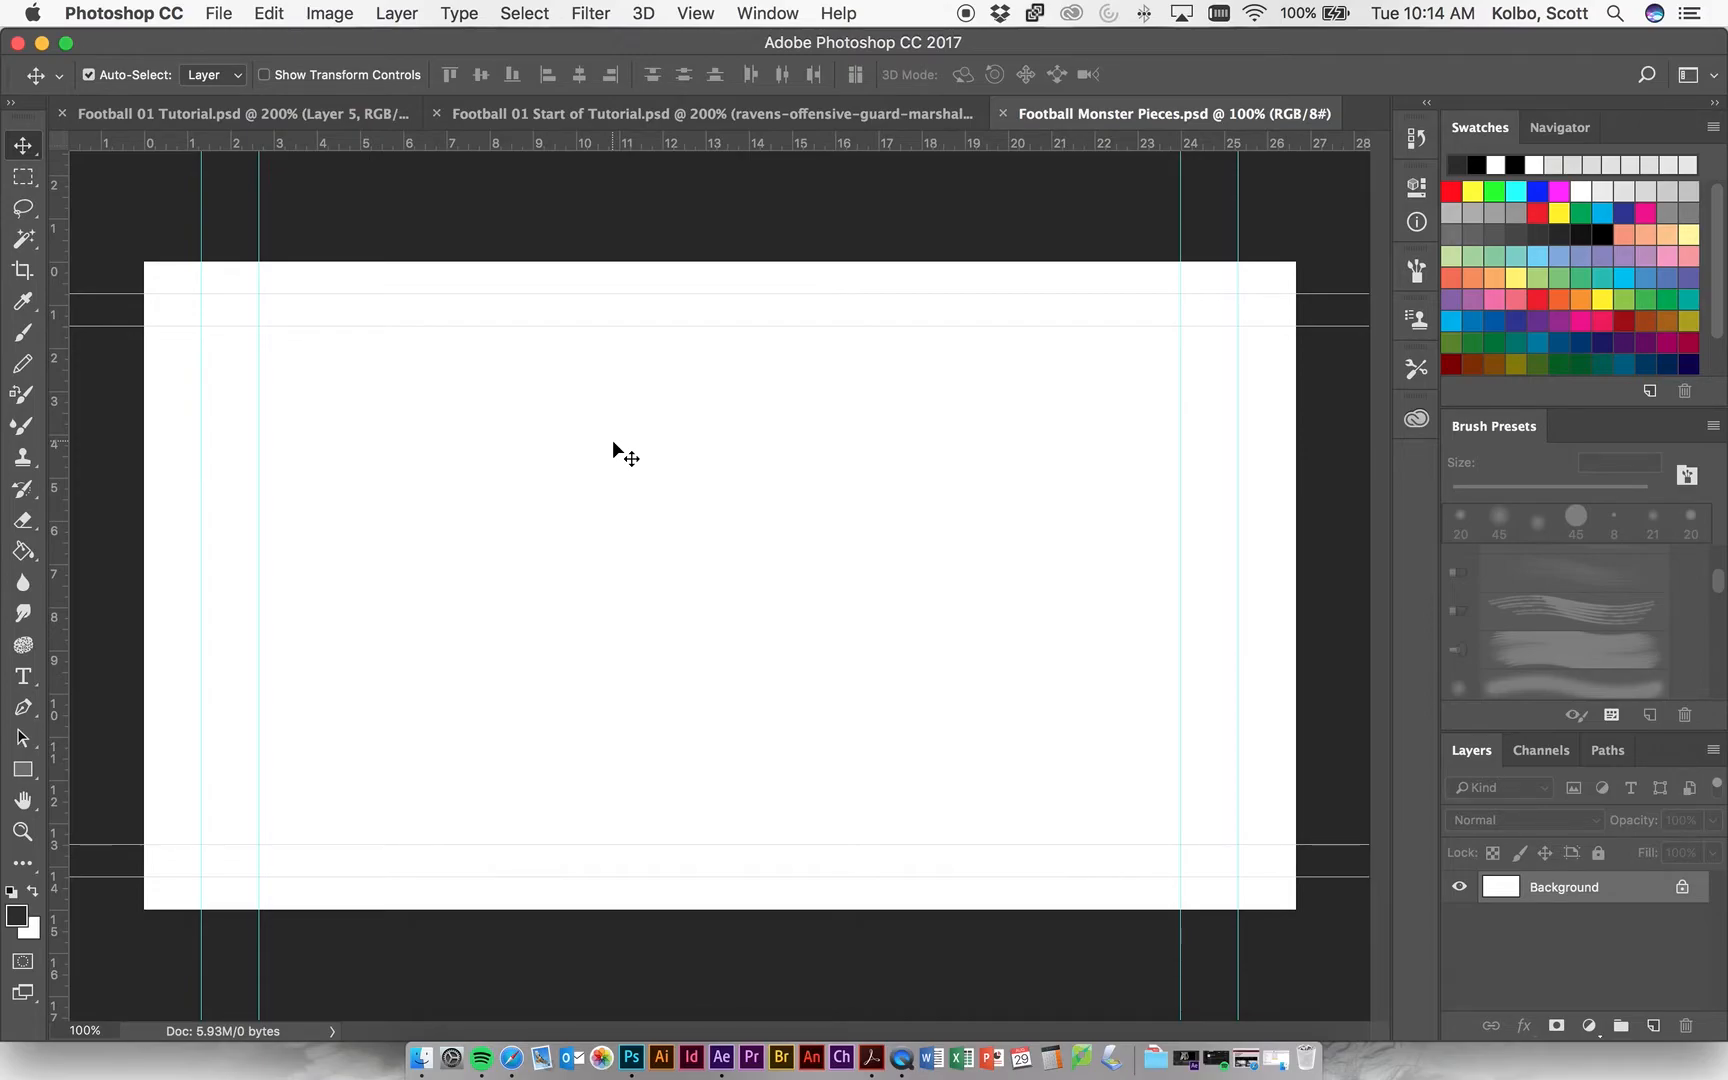
Start placing an embedded image and check the PS Football Monster folder inside the iCloud Desktop's Unit 03 Football Monster folder.
click(219, 14)
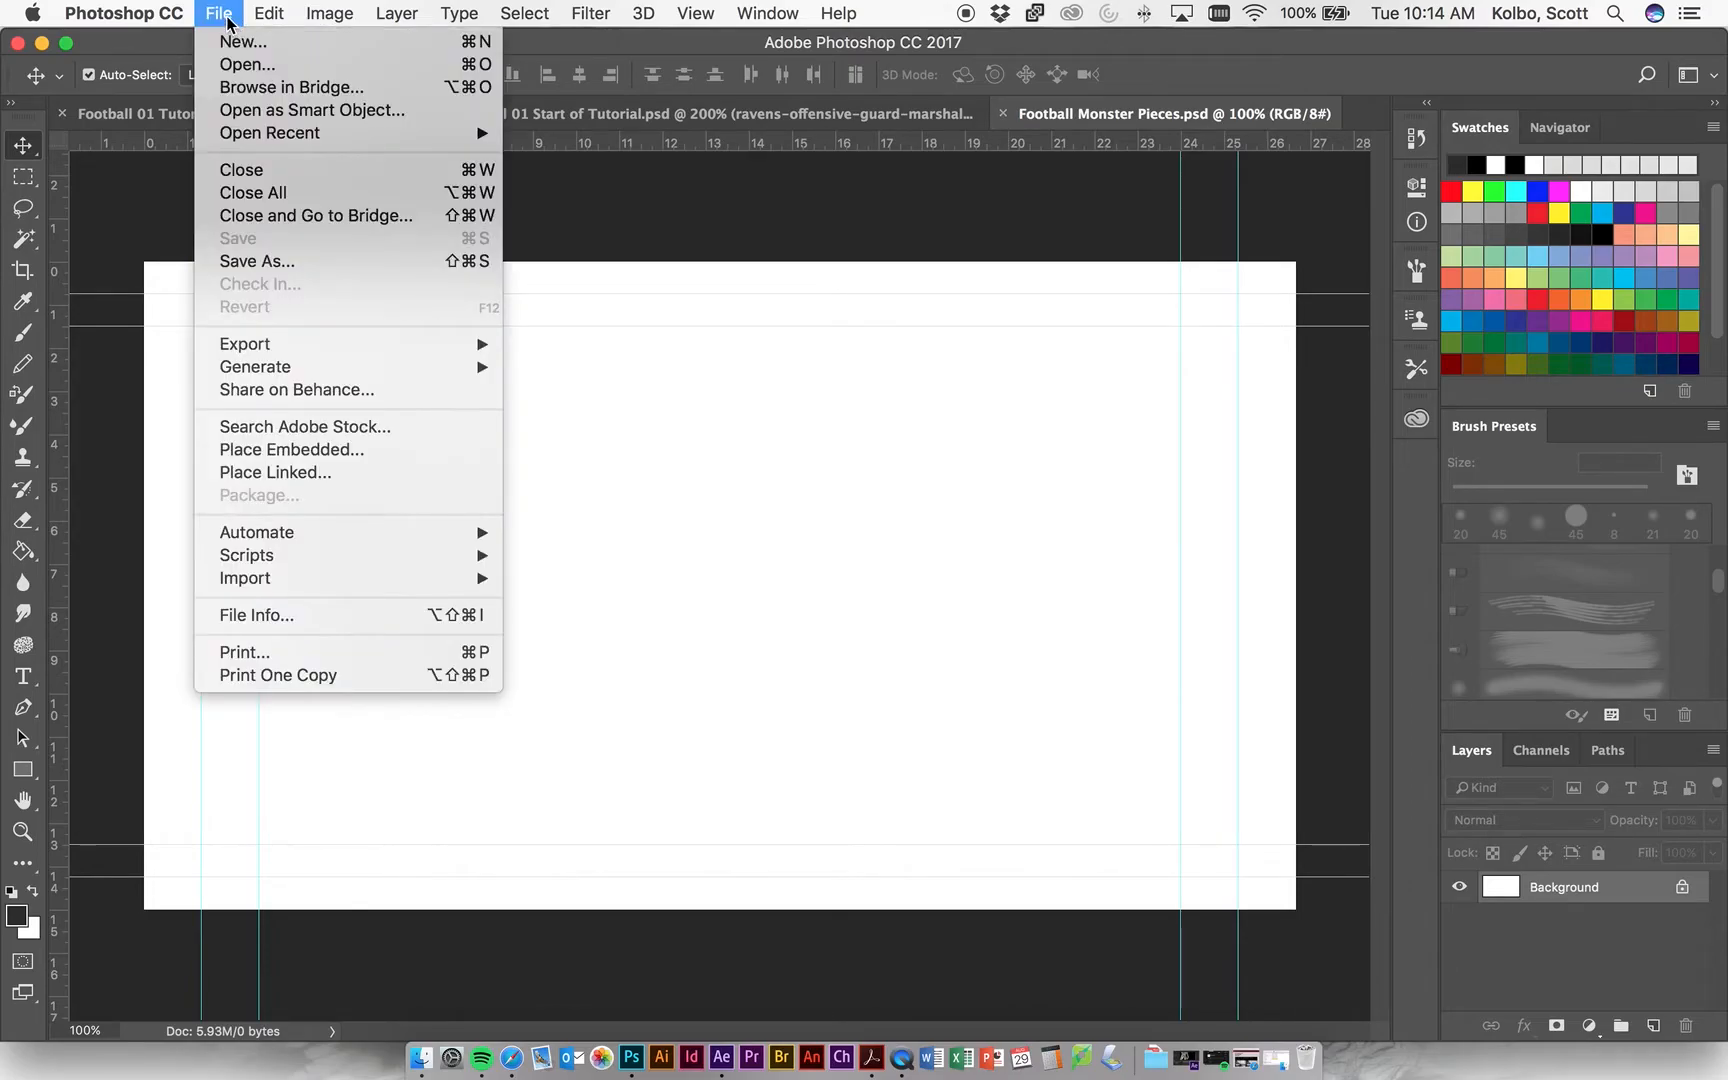
mouse_move(292, 578)
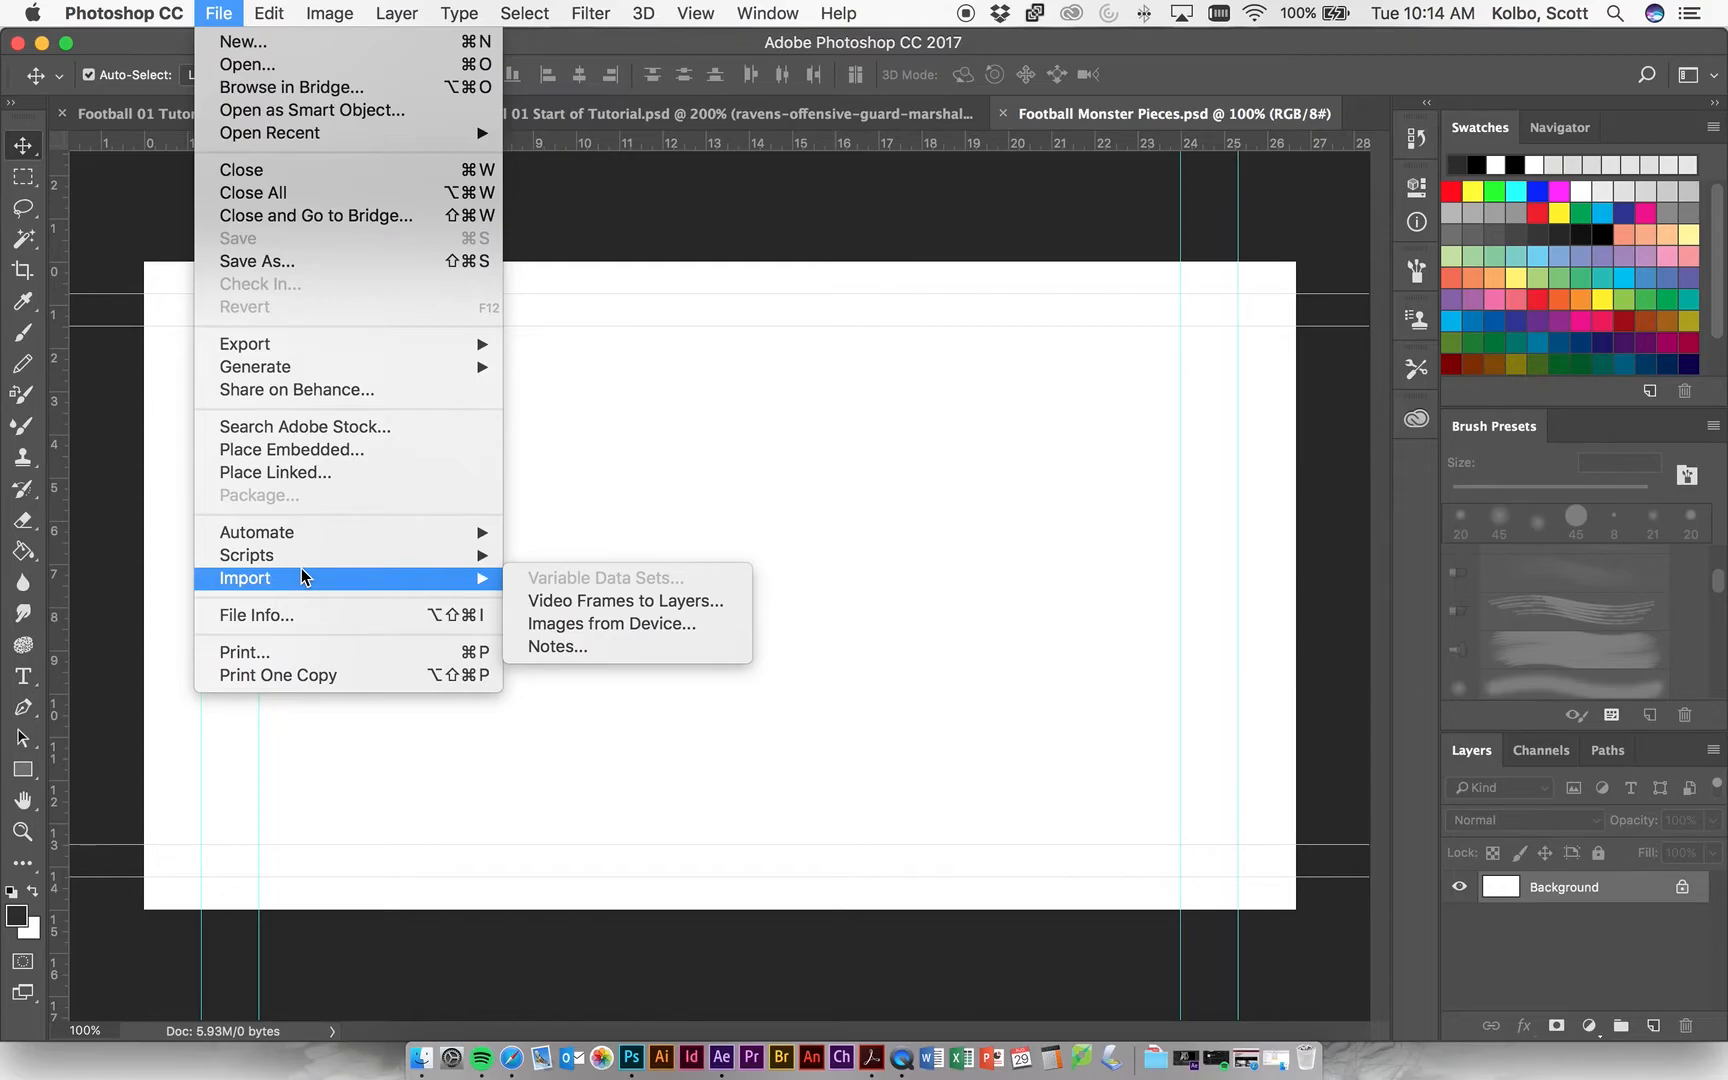
click(331, 451)
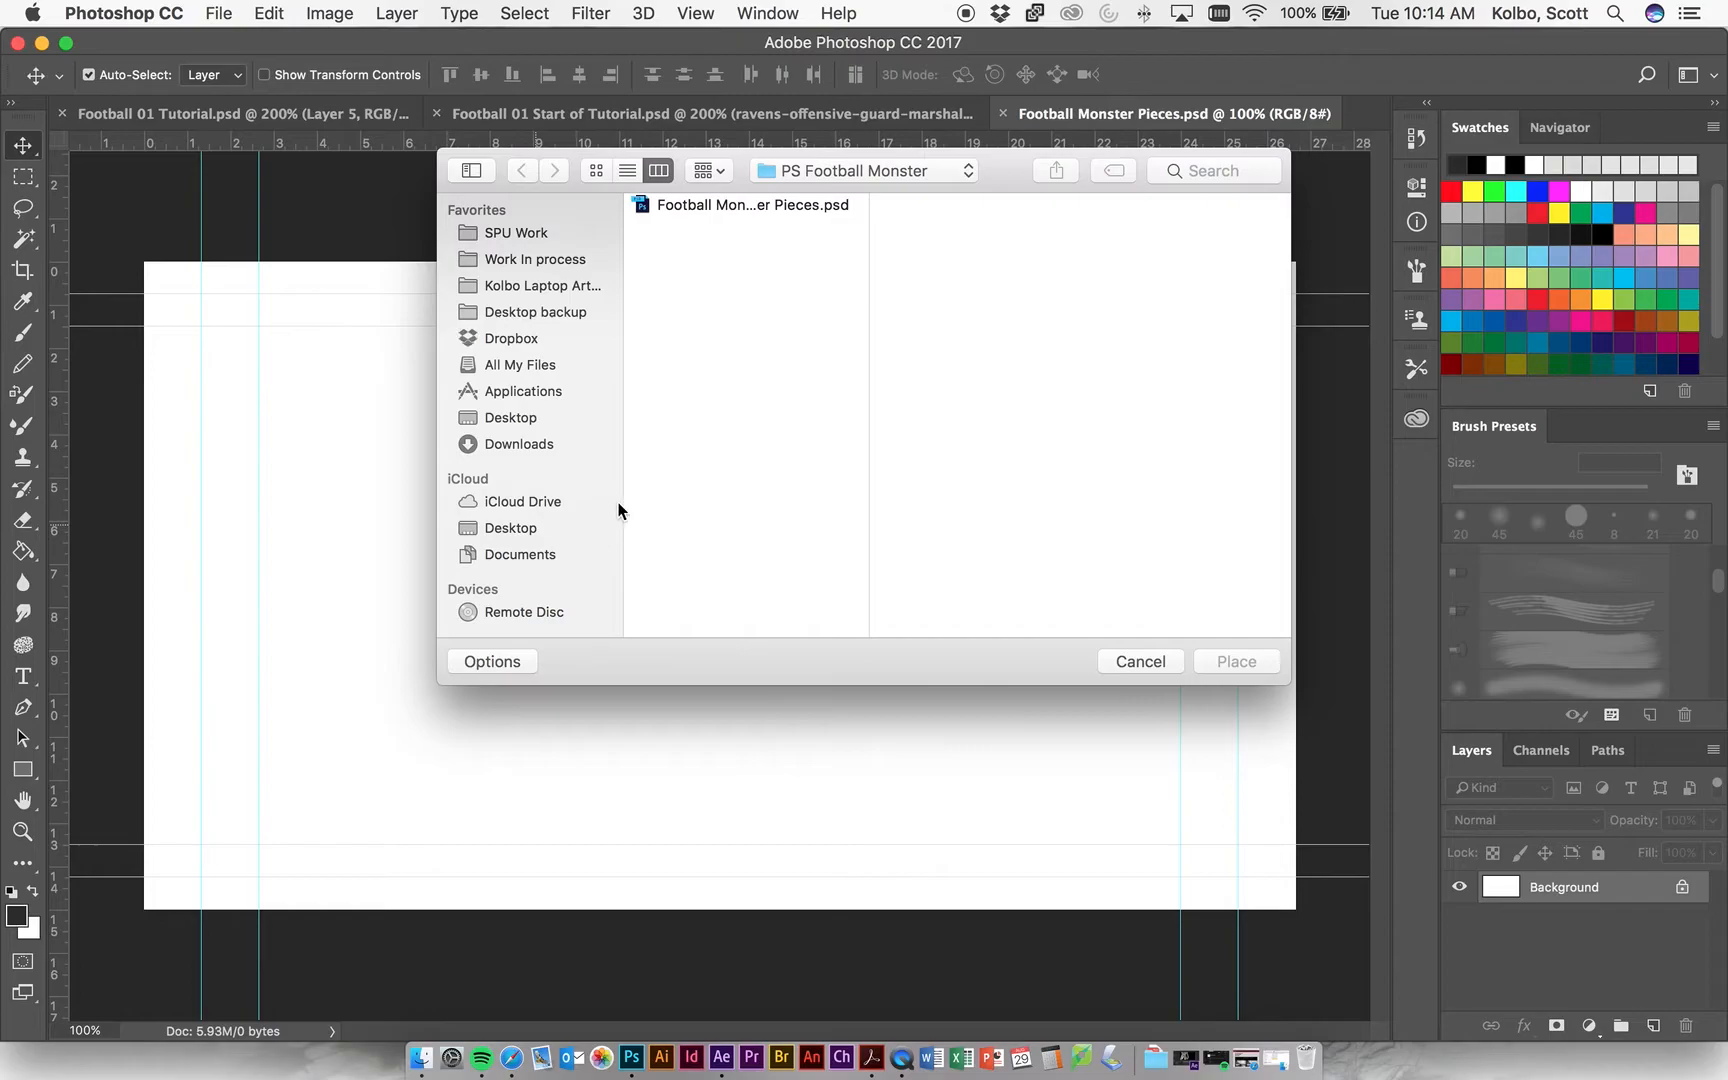
click(838, 173)
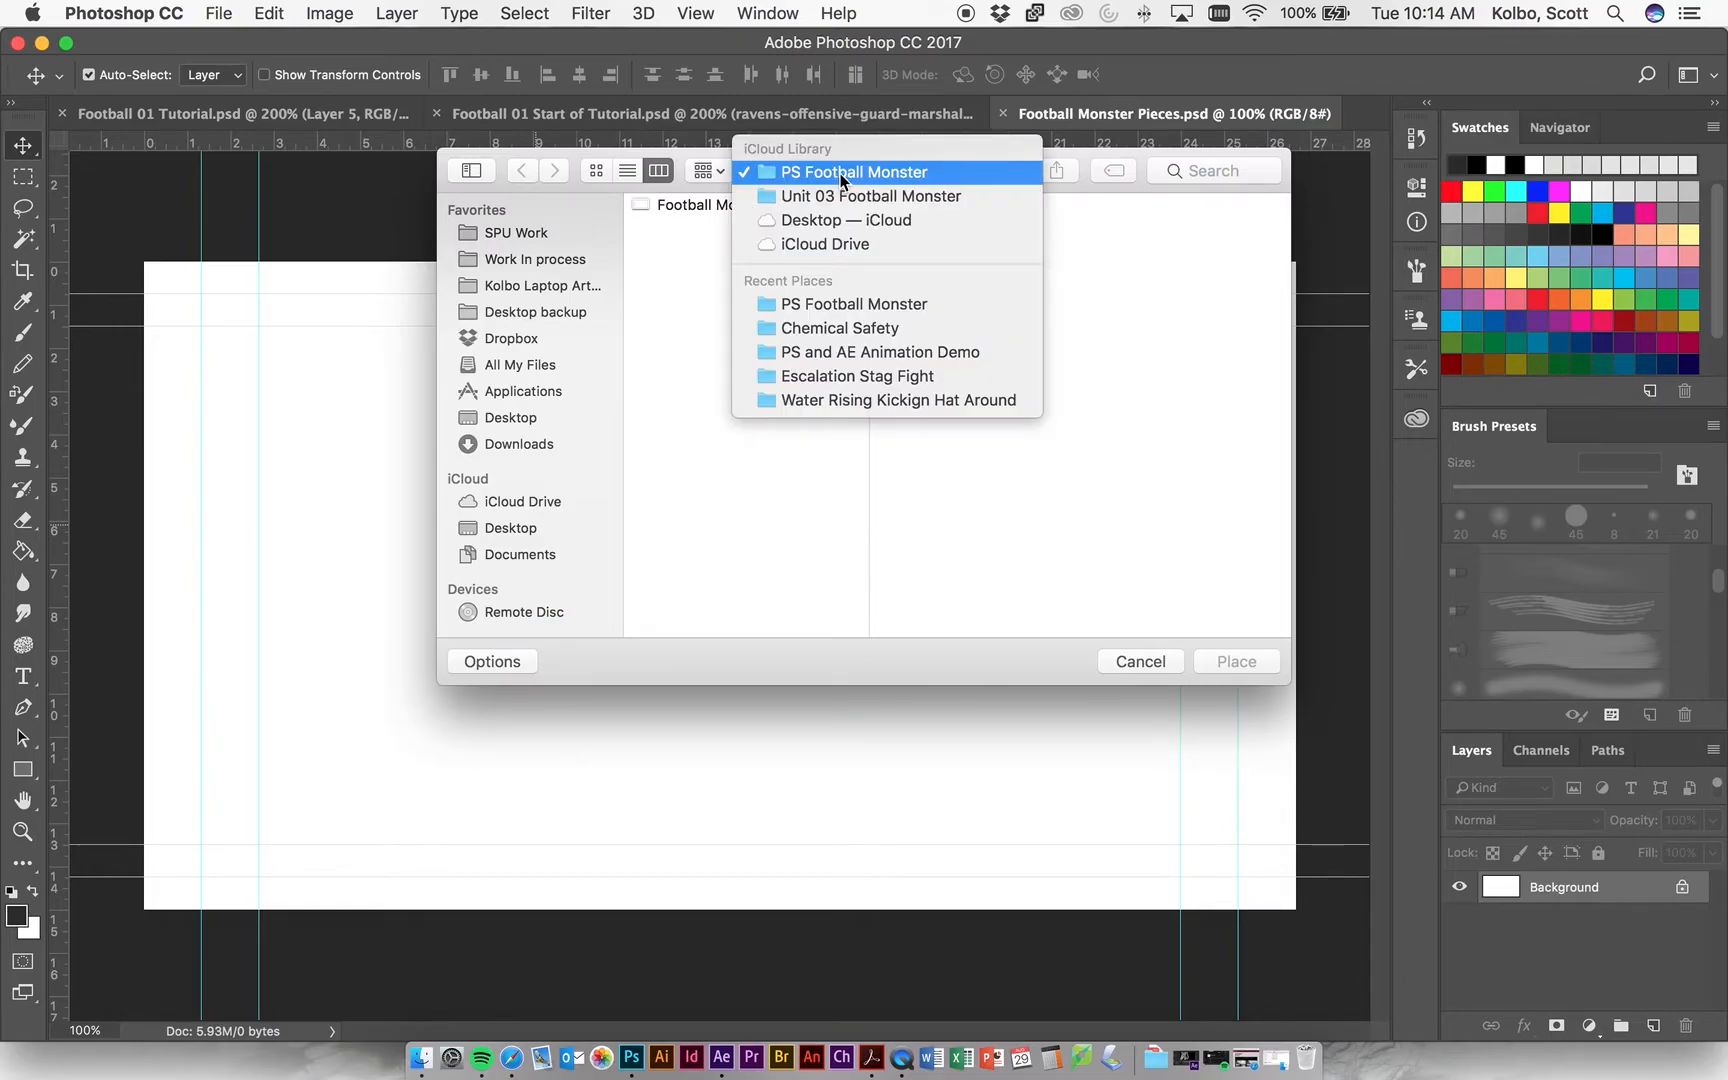
click(668, 387)
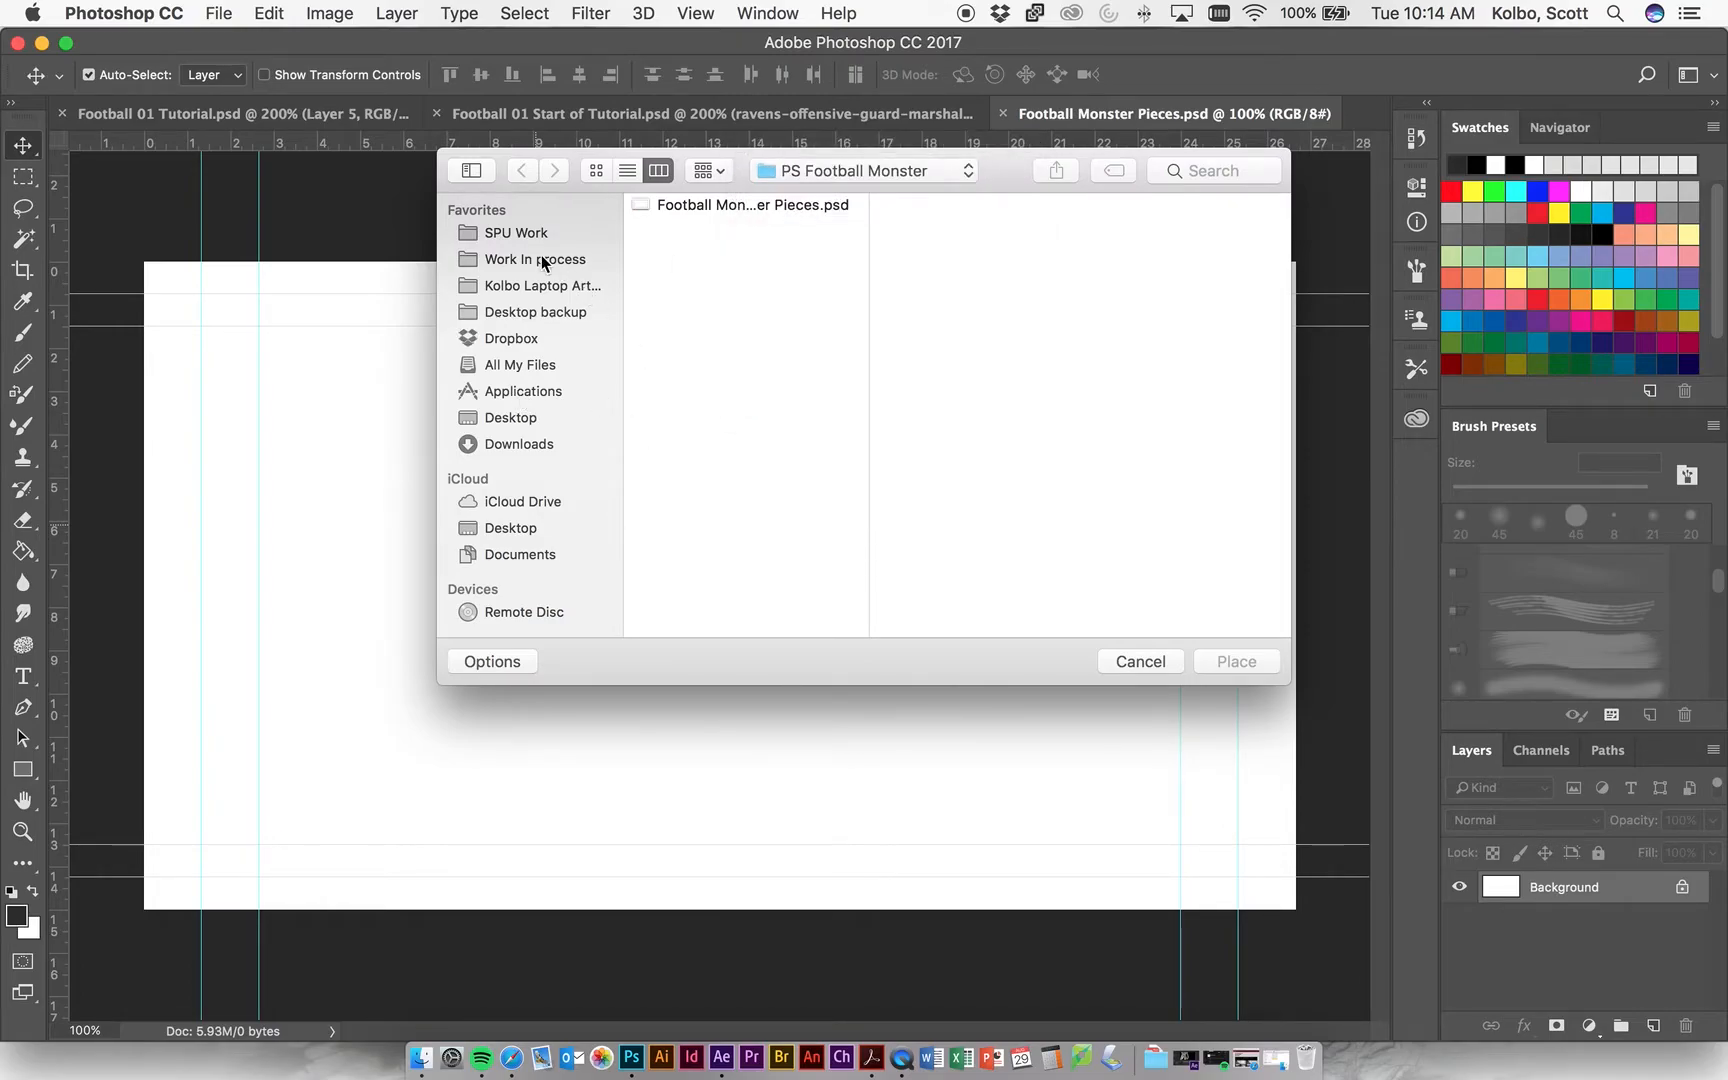
click(541, 260)
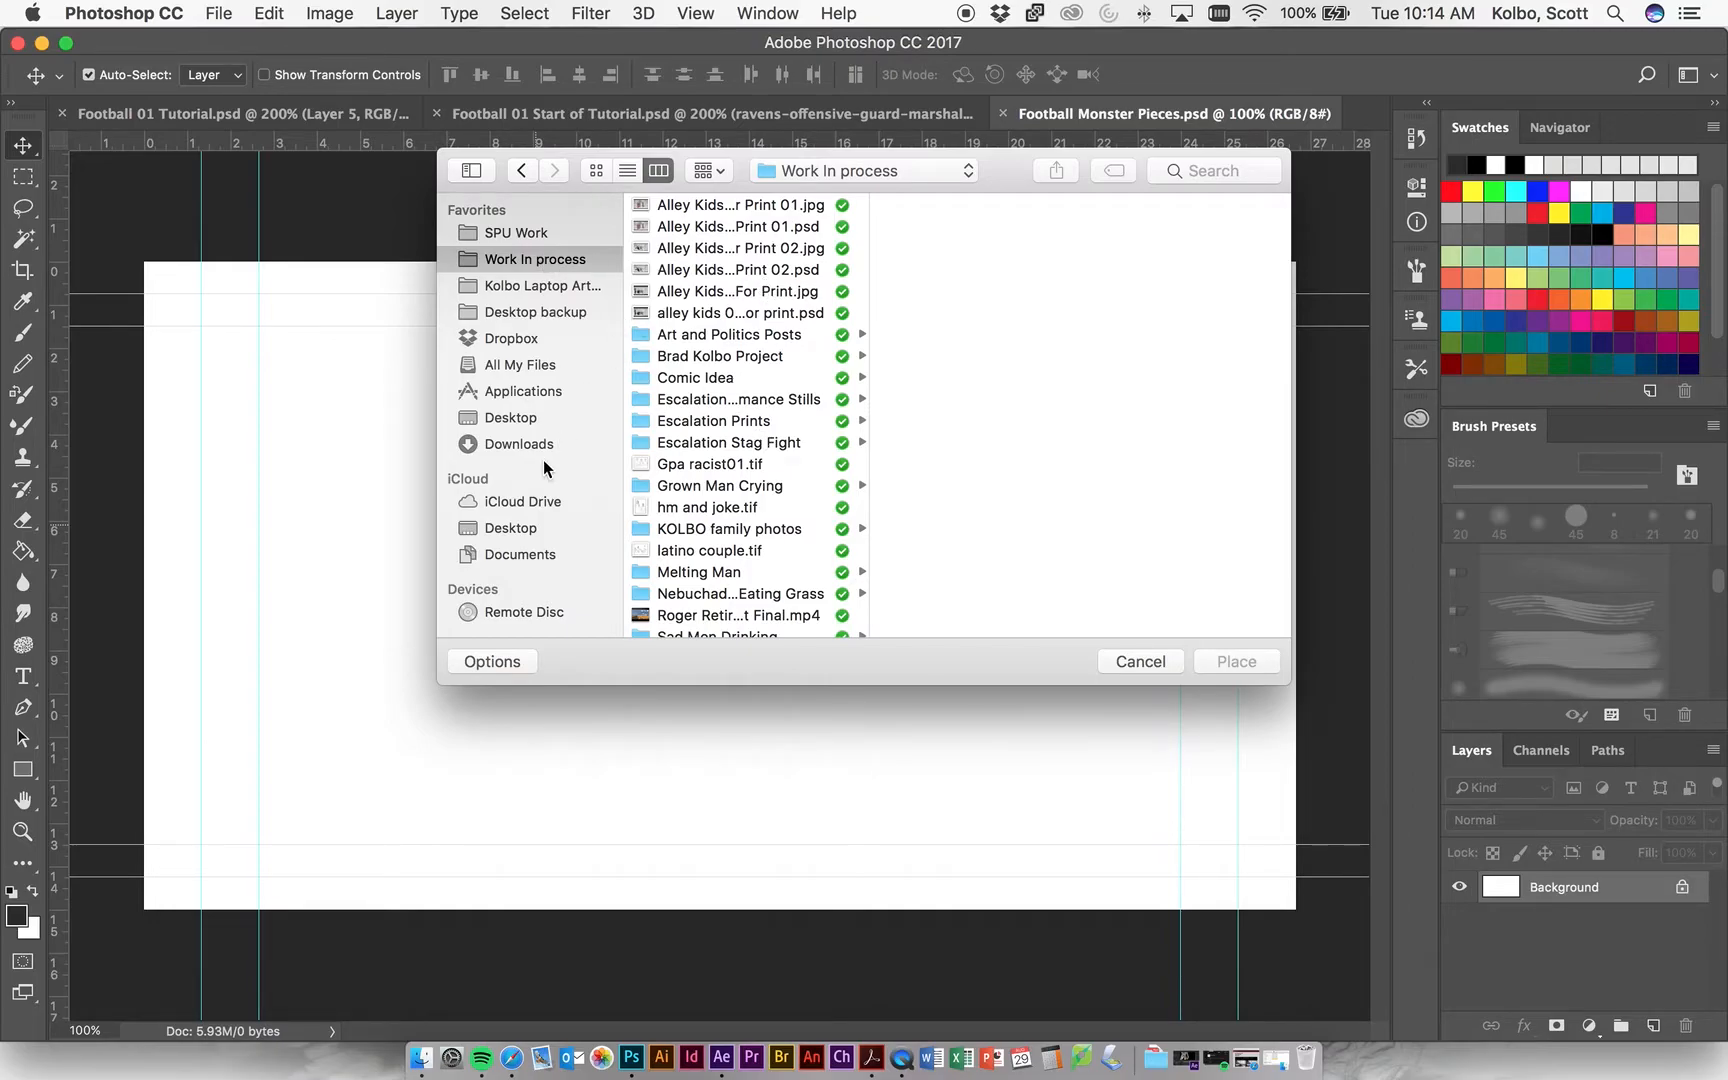
click(512, 530)
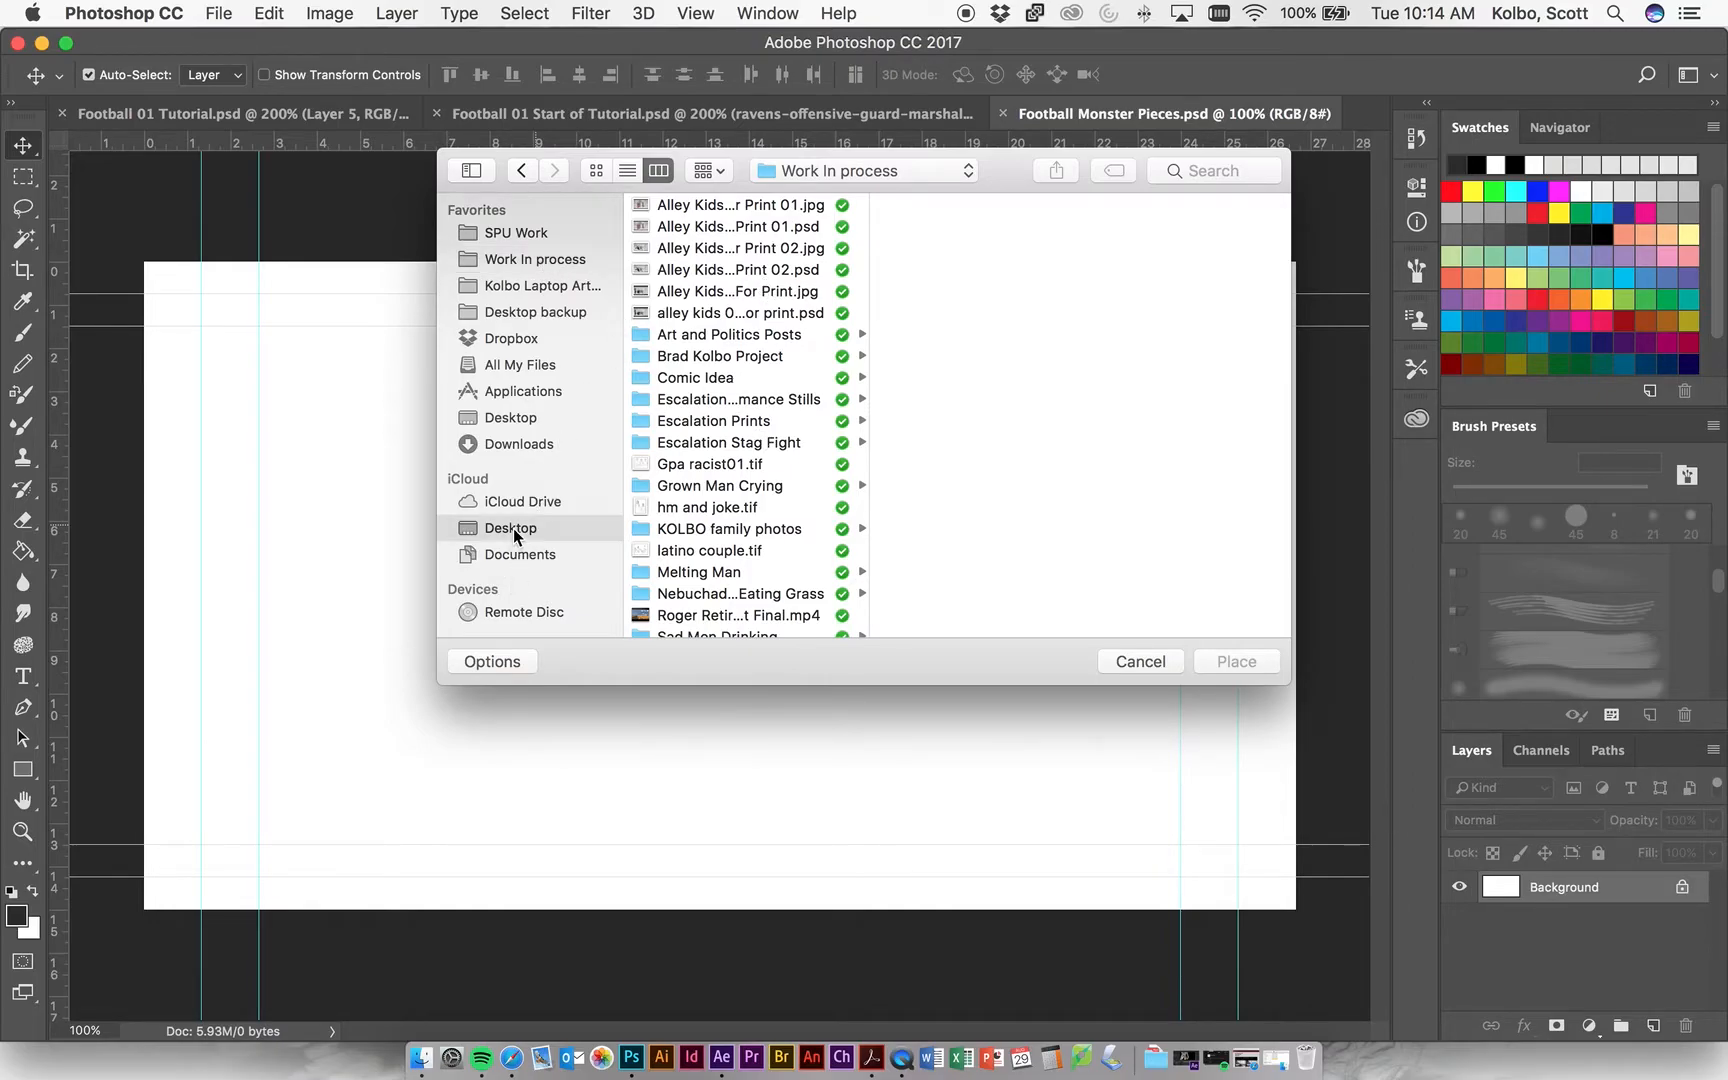
click(748, 399)
click(950, 204)
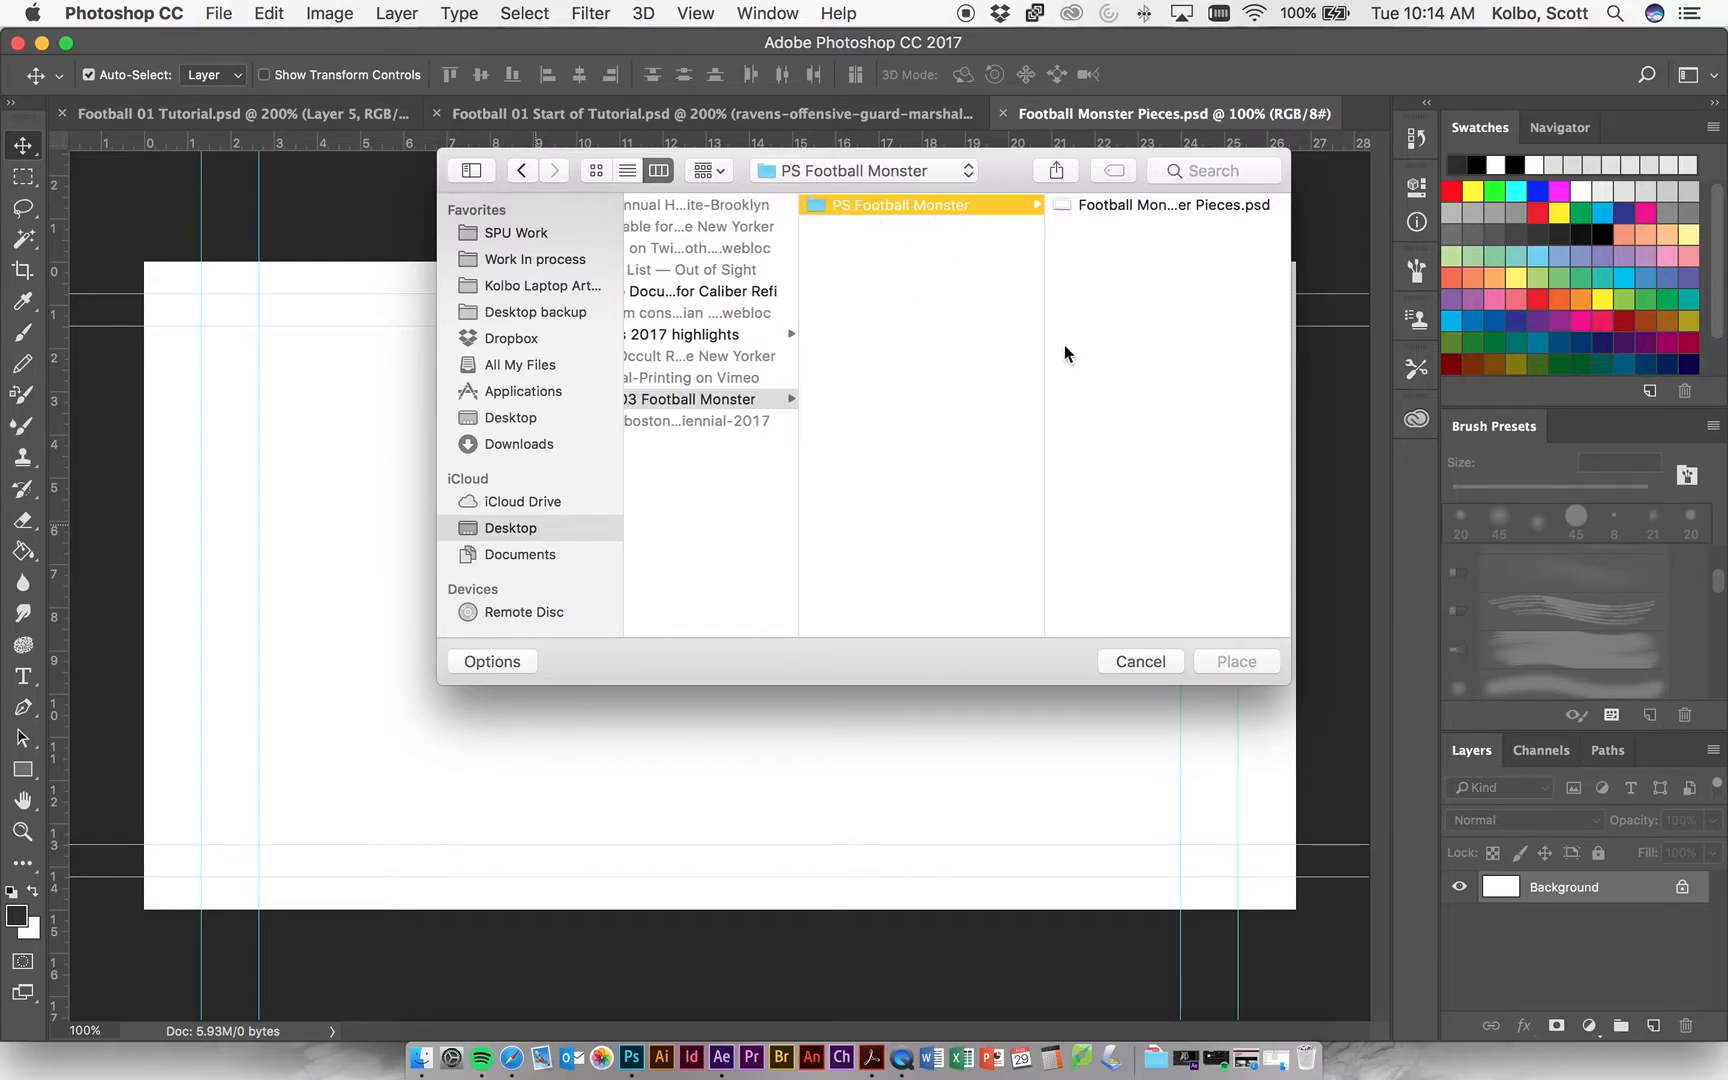
scroll(817, 407, left, 5)
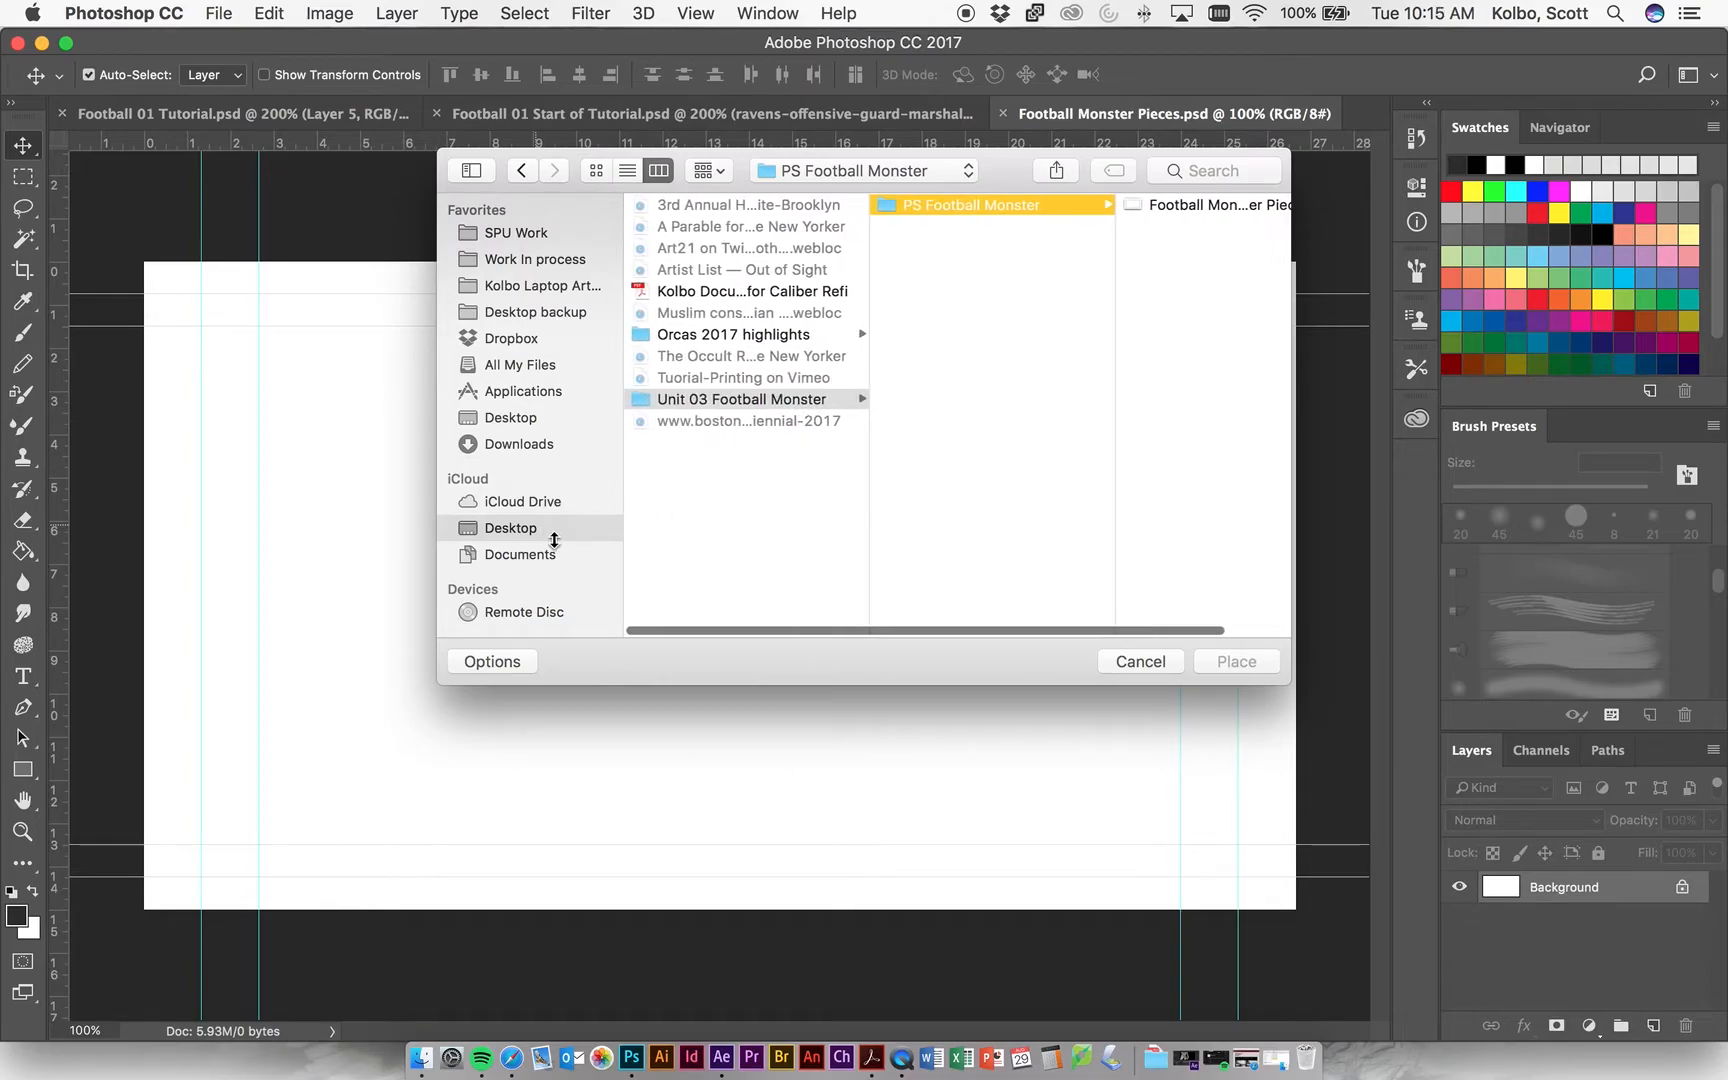
Browse from Work In process through Water Rising, Water Rising 2D Projects and Research to the Football Thugs folder.
click(522, 262)
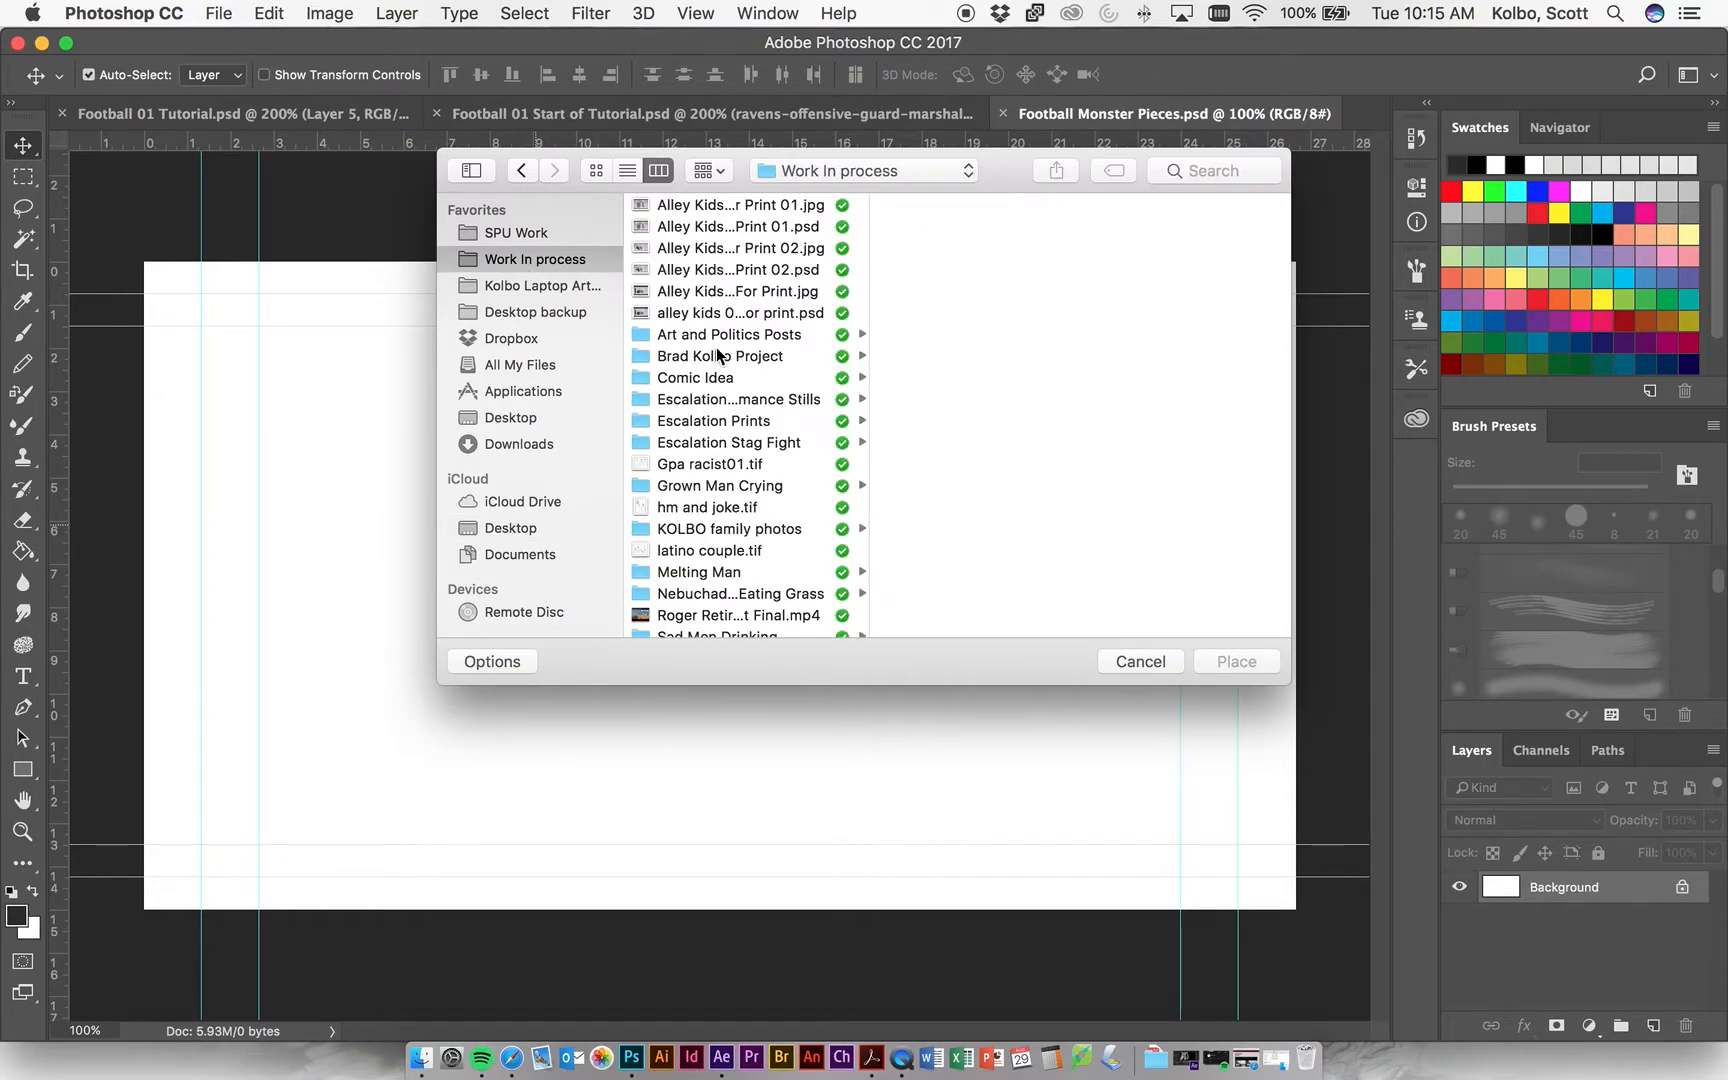
scroll(726, 370, down, 5)
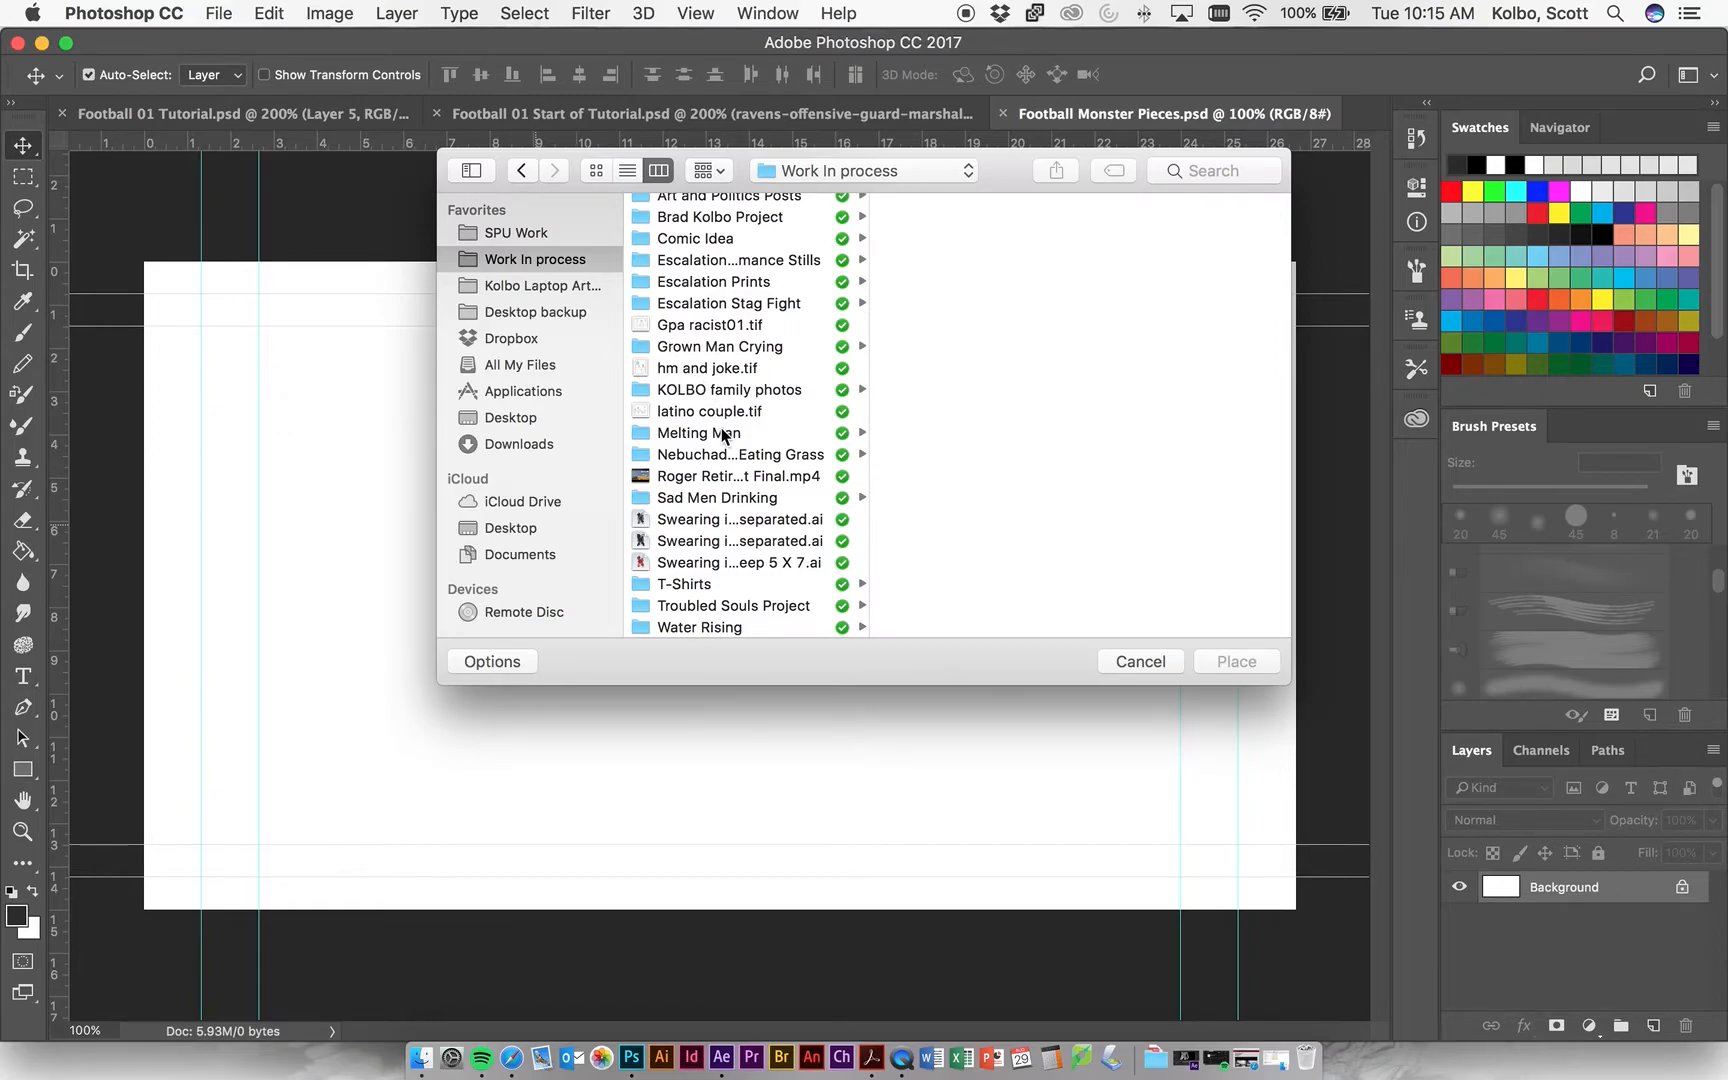
scroll(728, 432, up, 5)
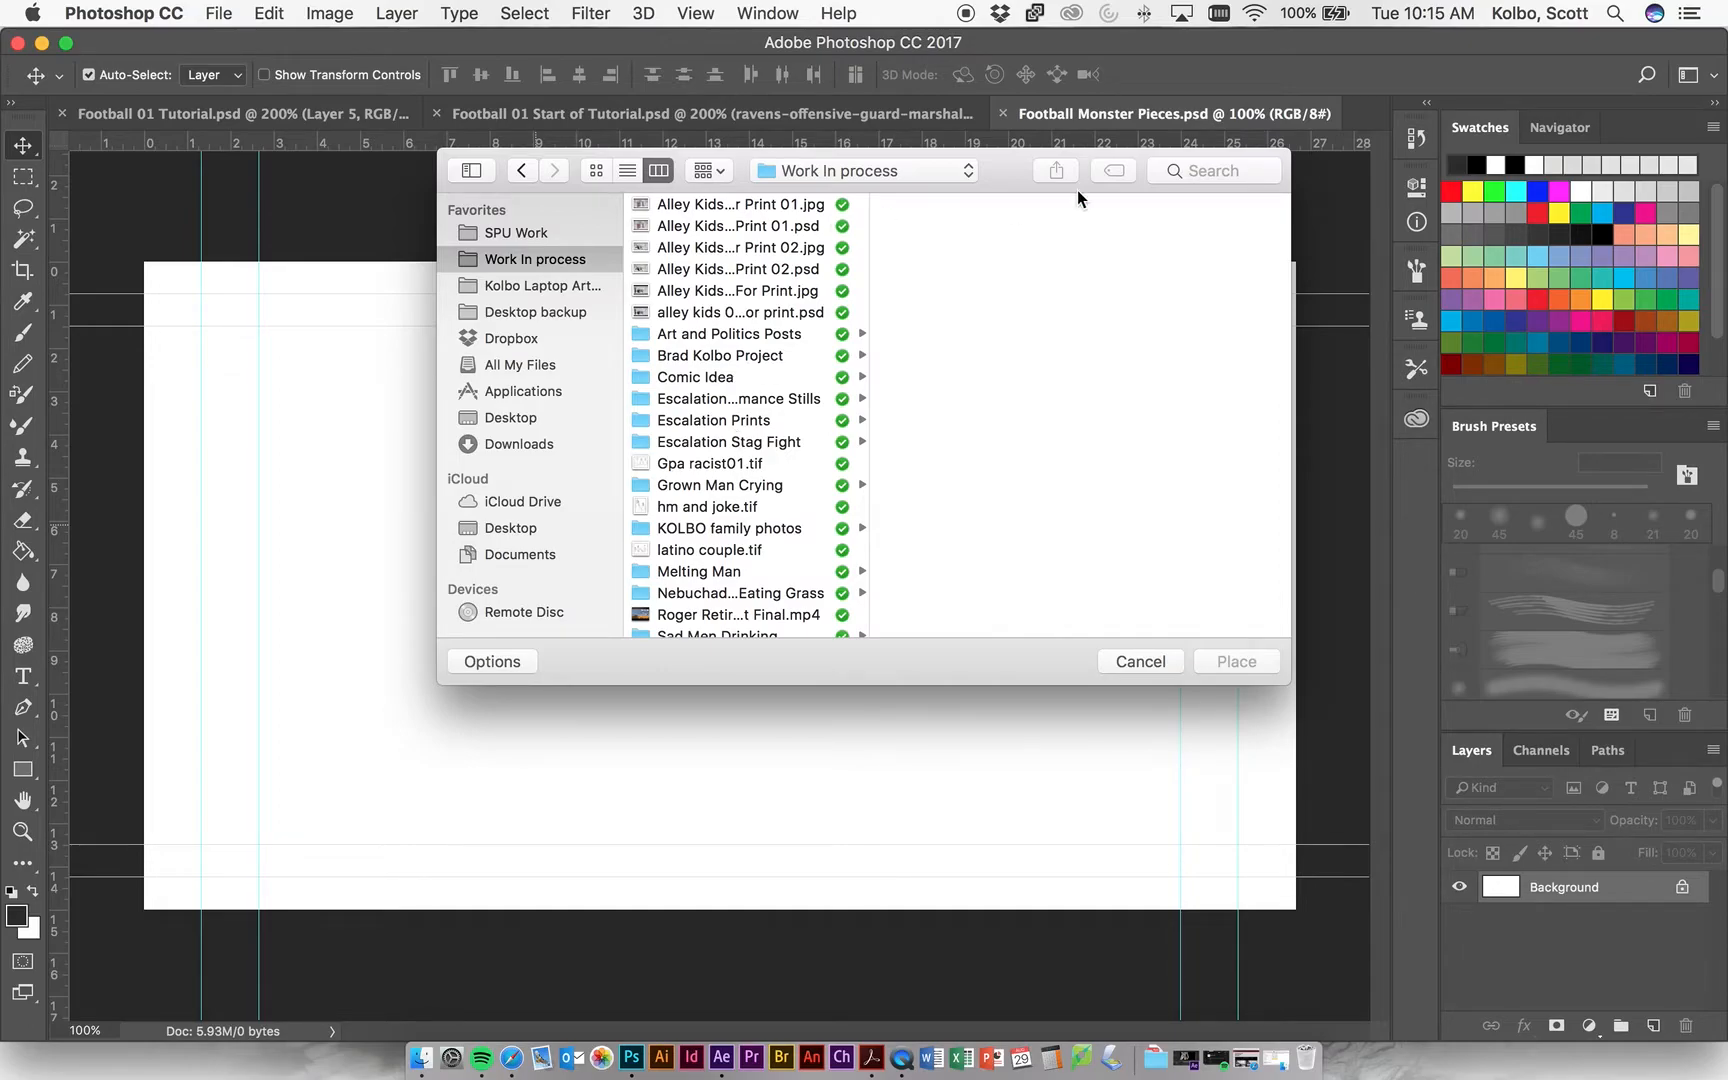
drag(1006, 165, 868, 123)
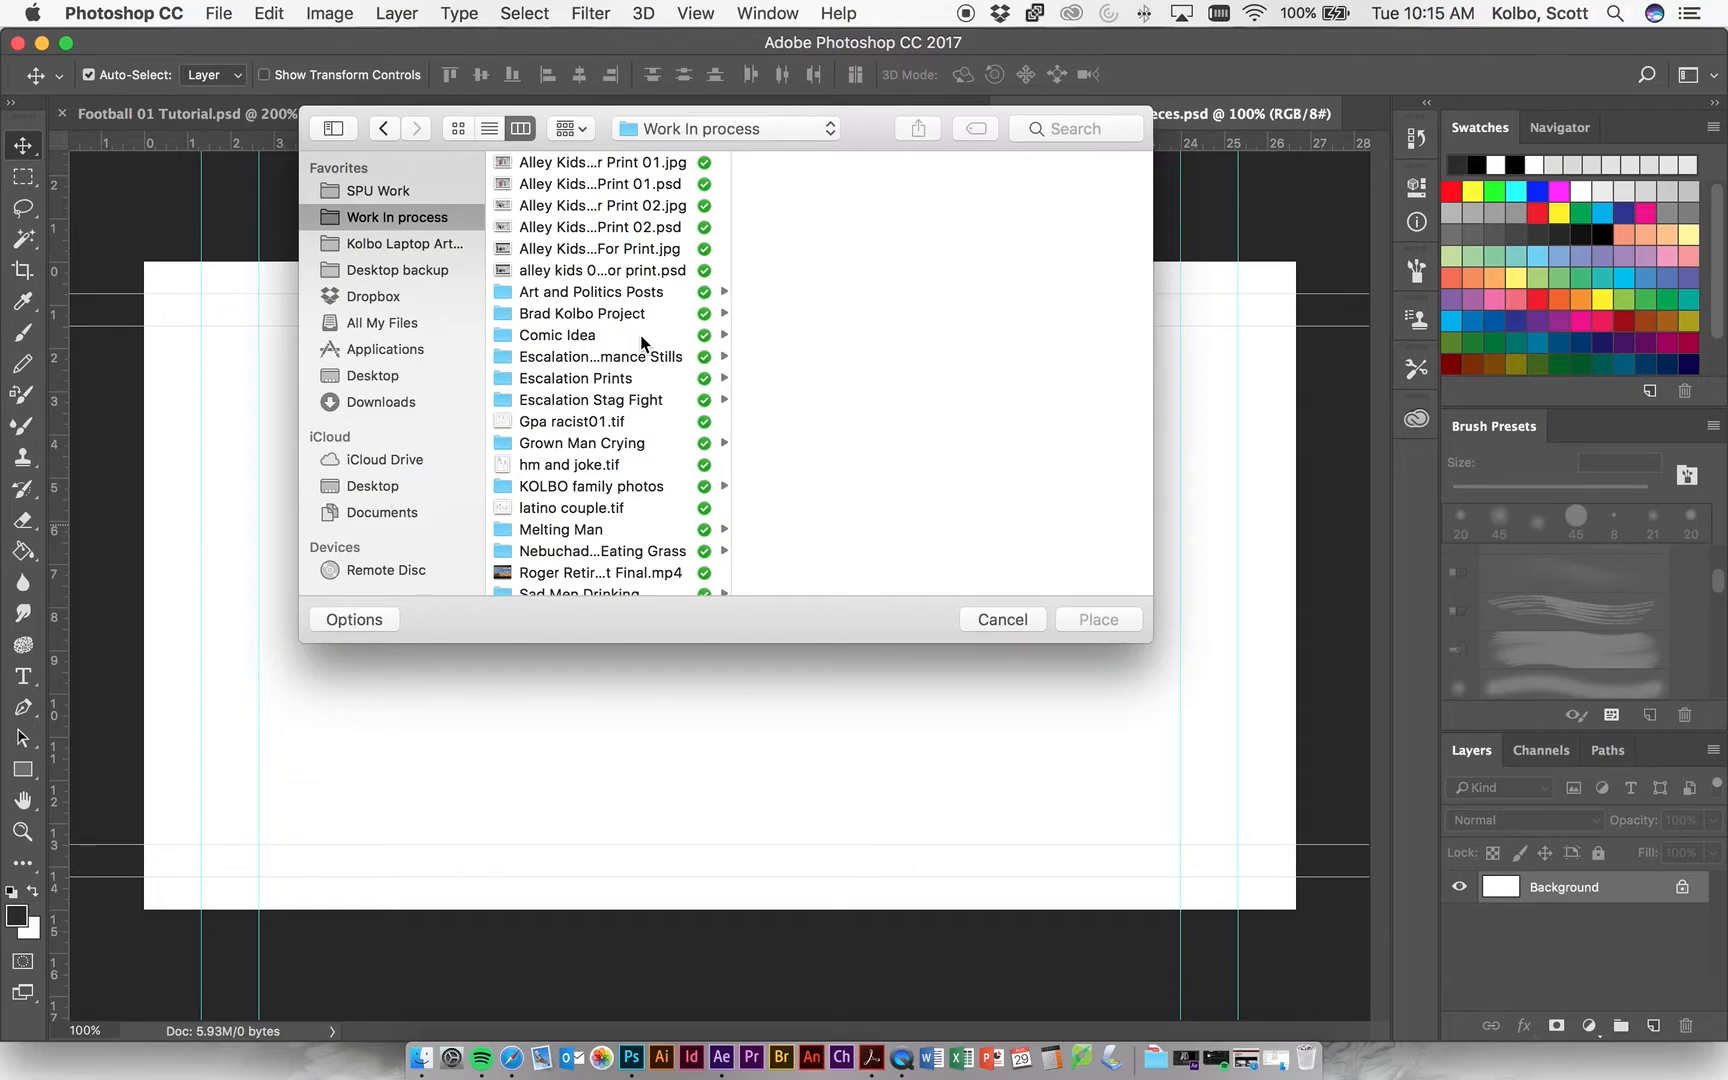
scroll(644, 355, down, 2)
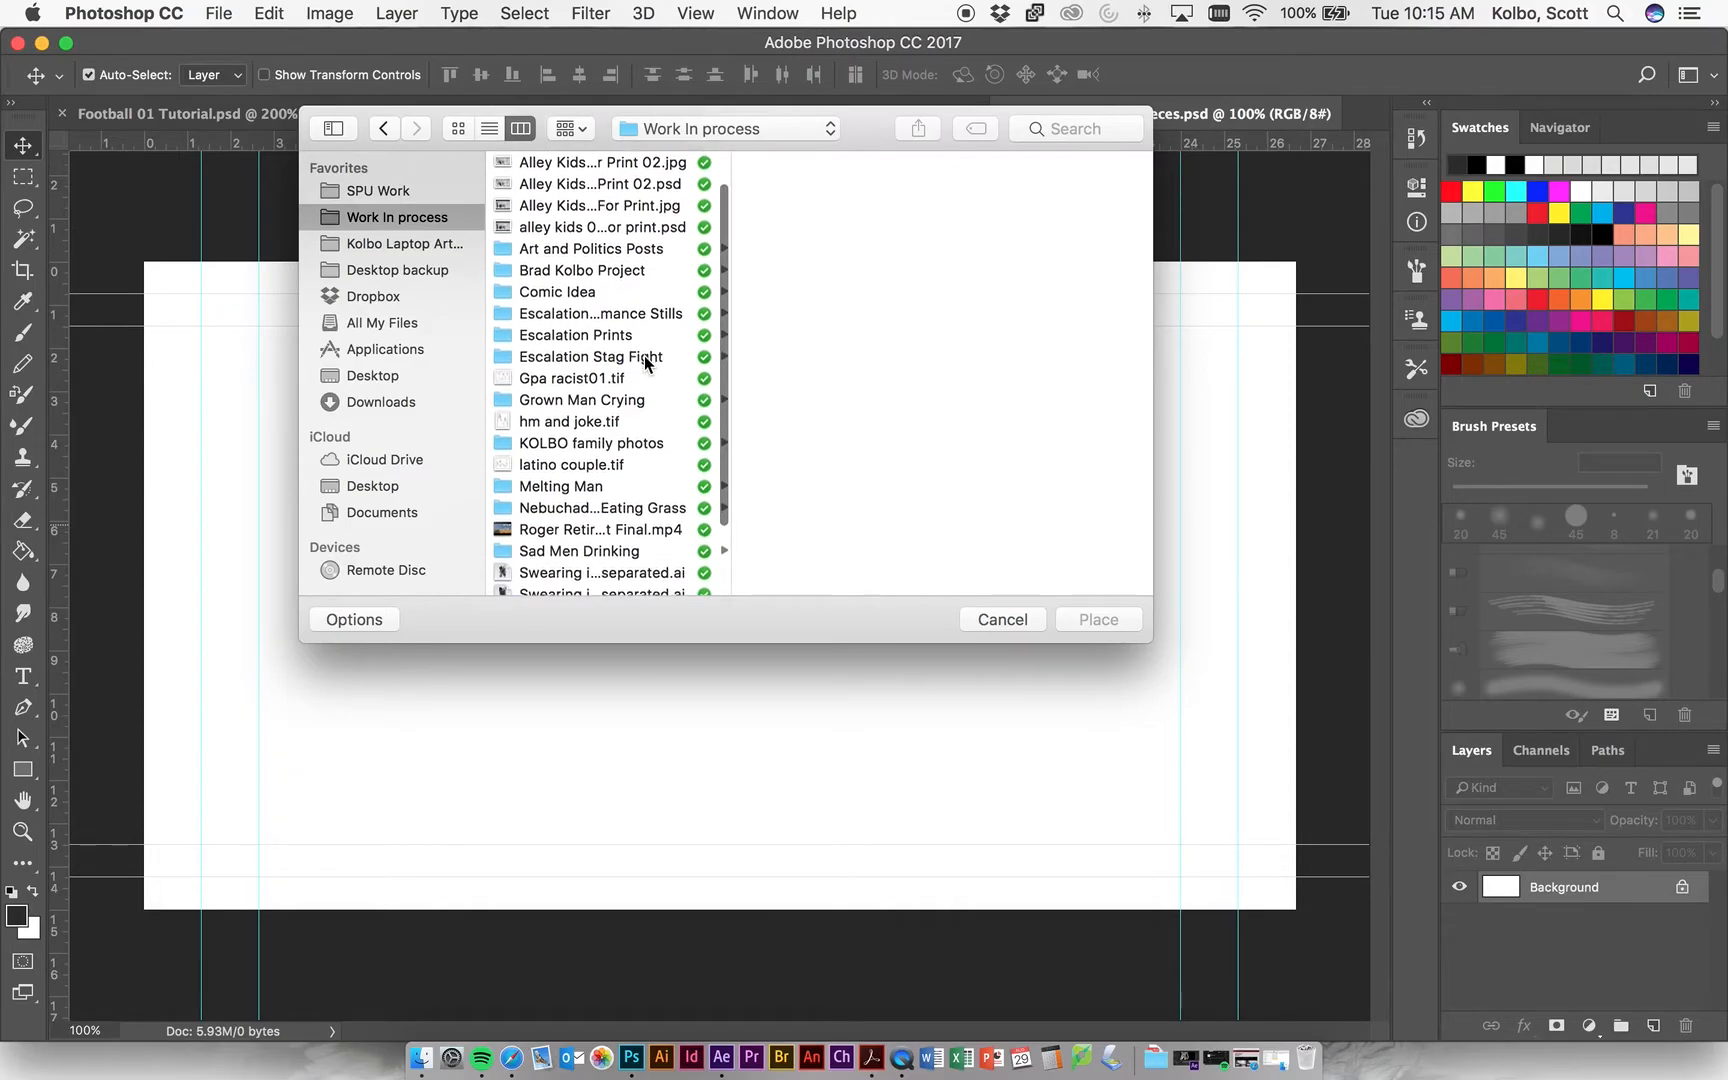
scroll(644, 357, down, 5)
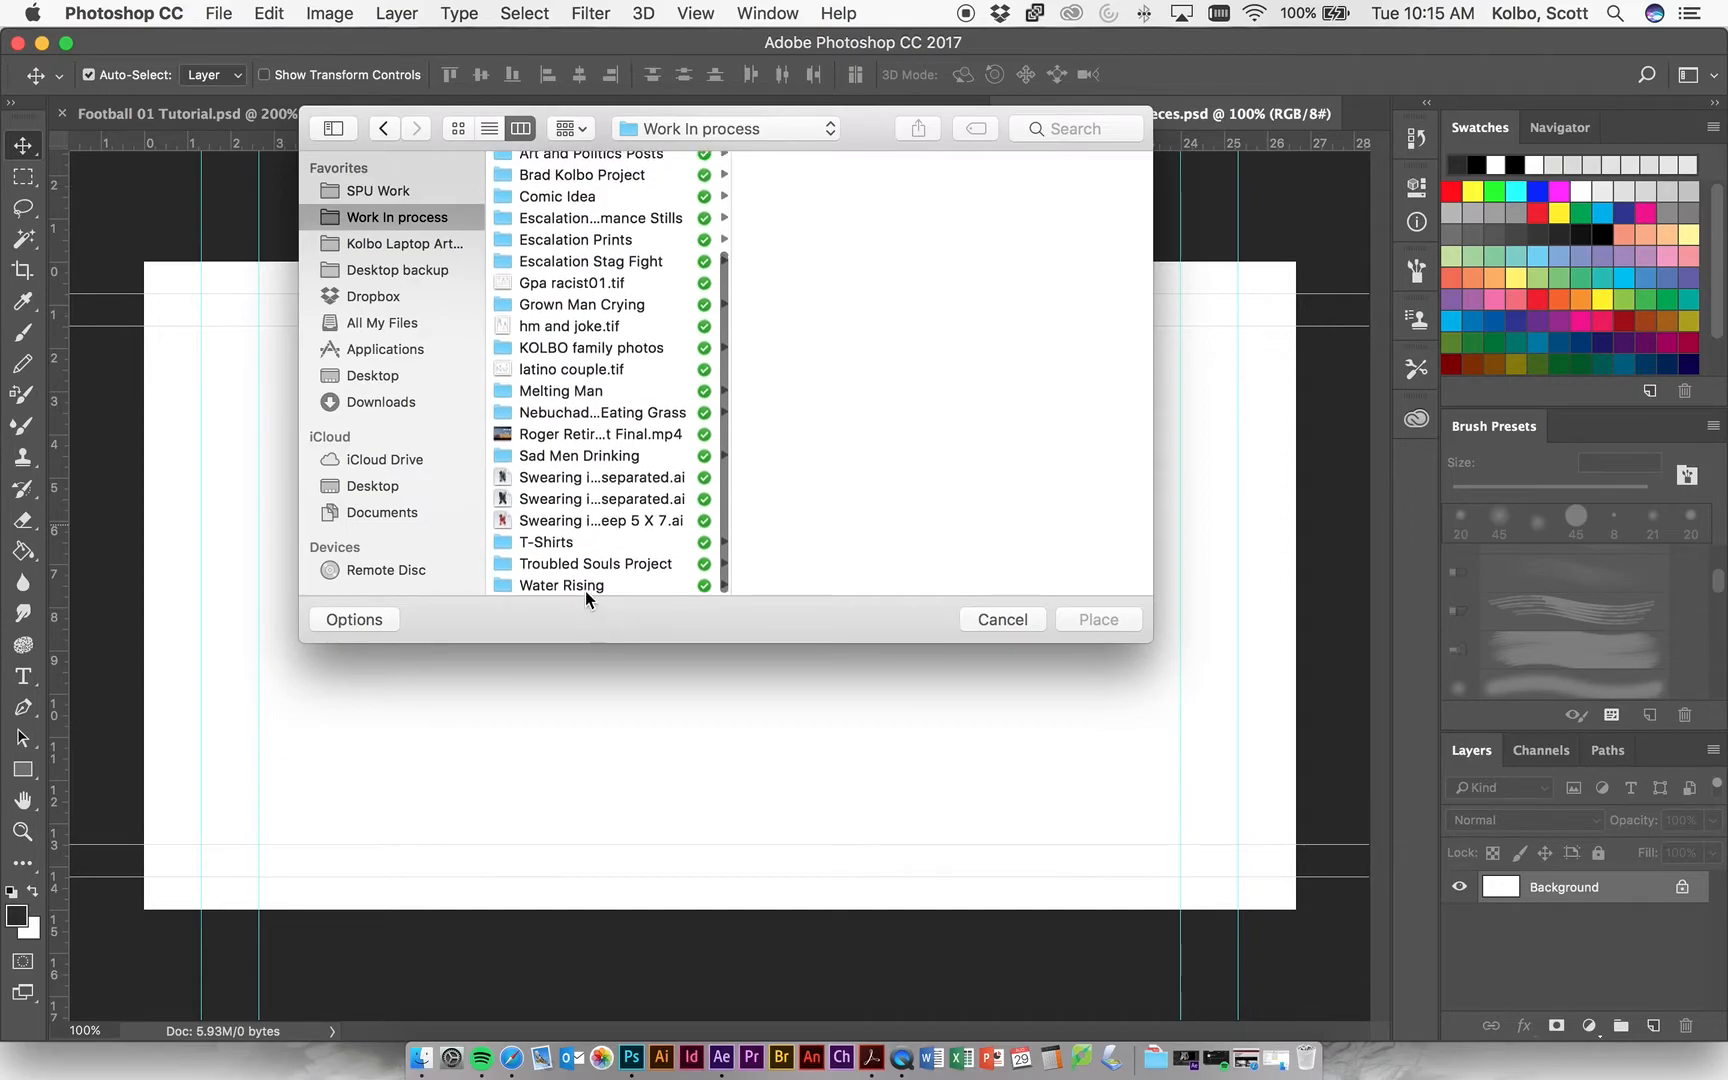
click(583, 586)
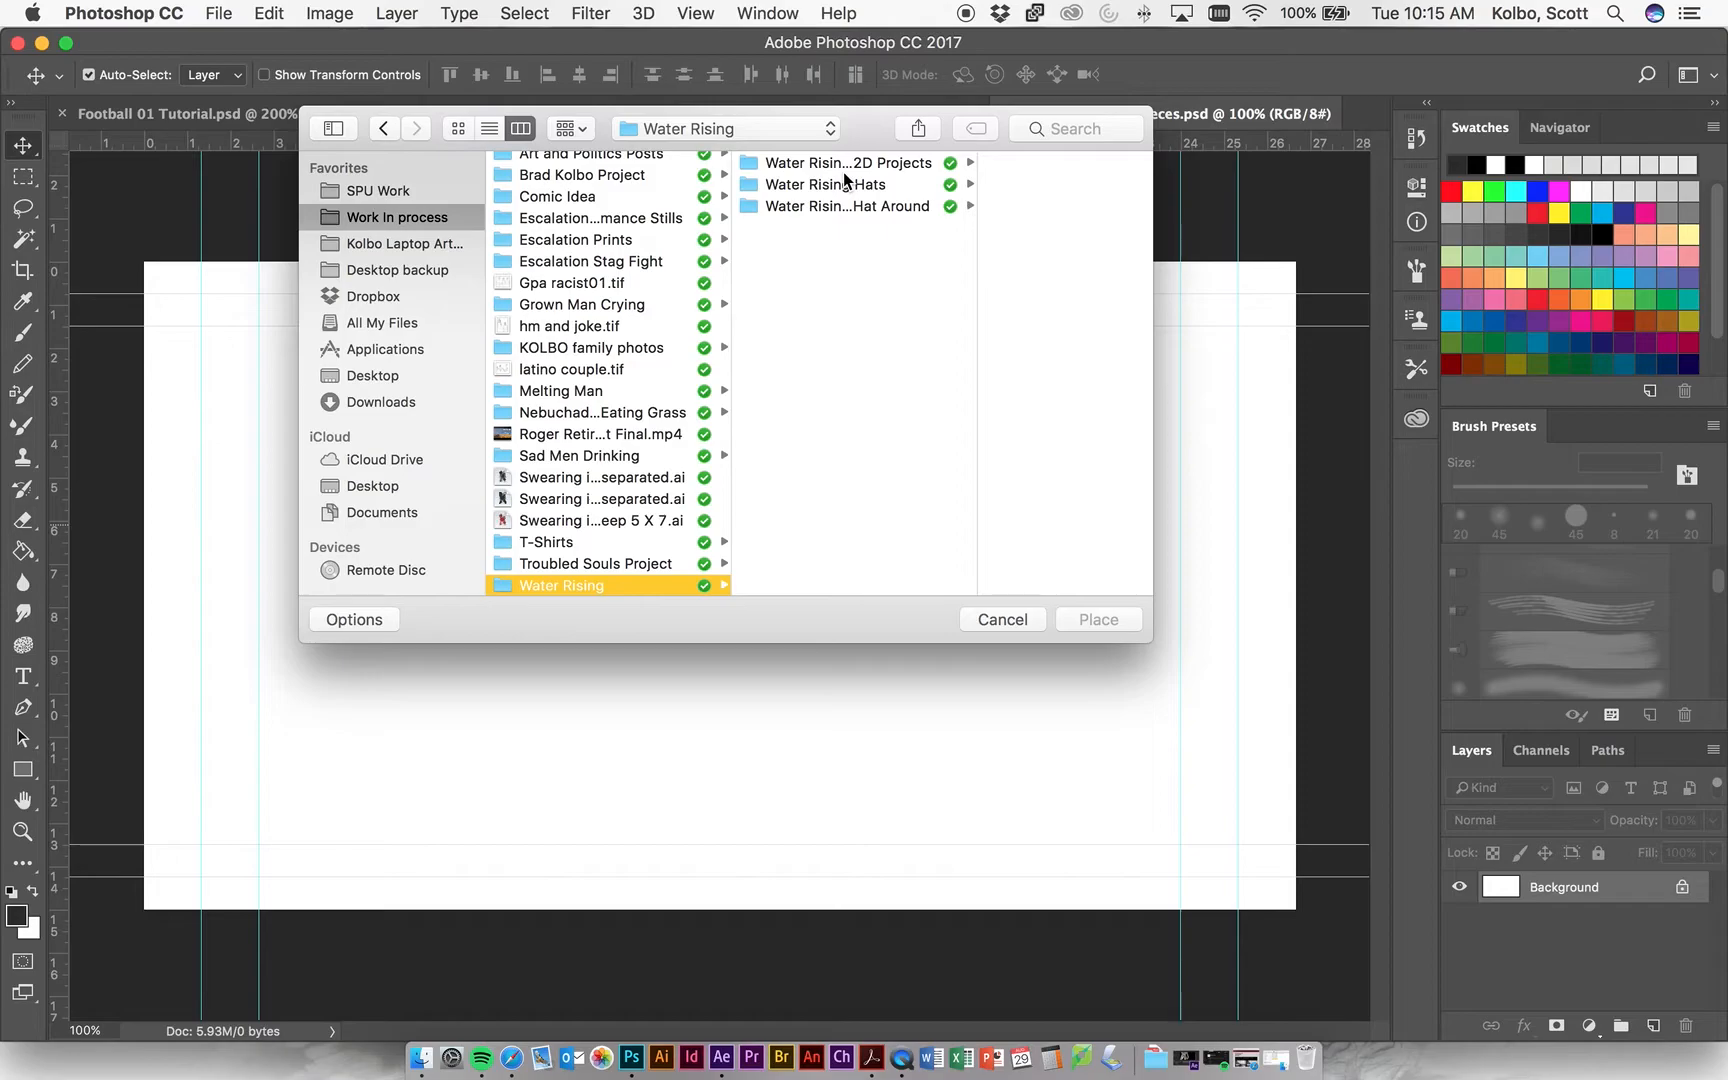
click(811, 166)
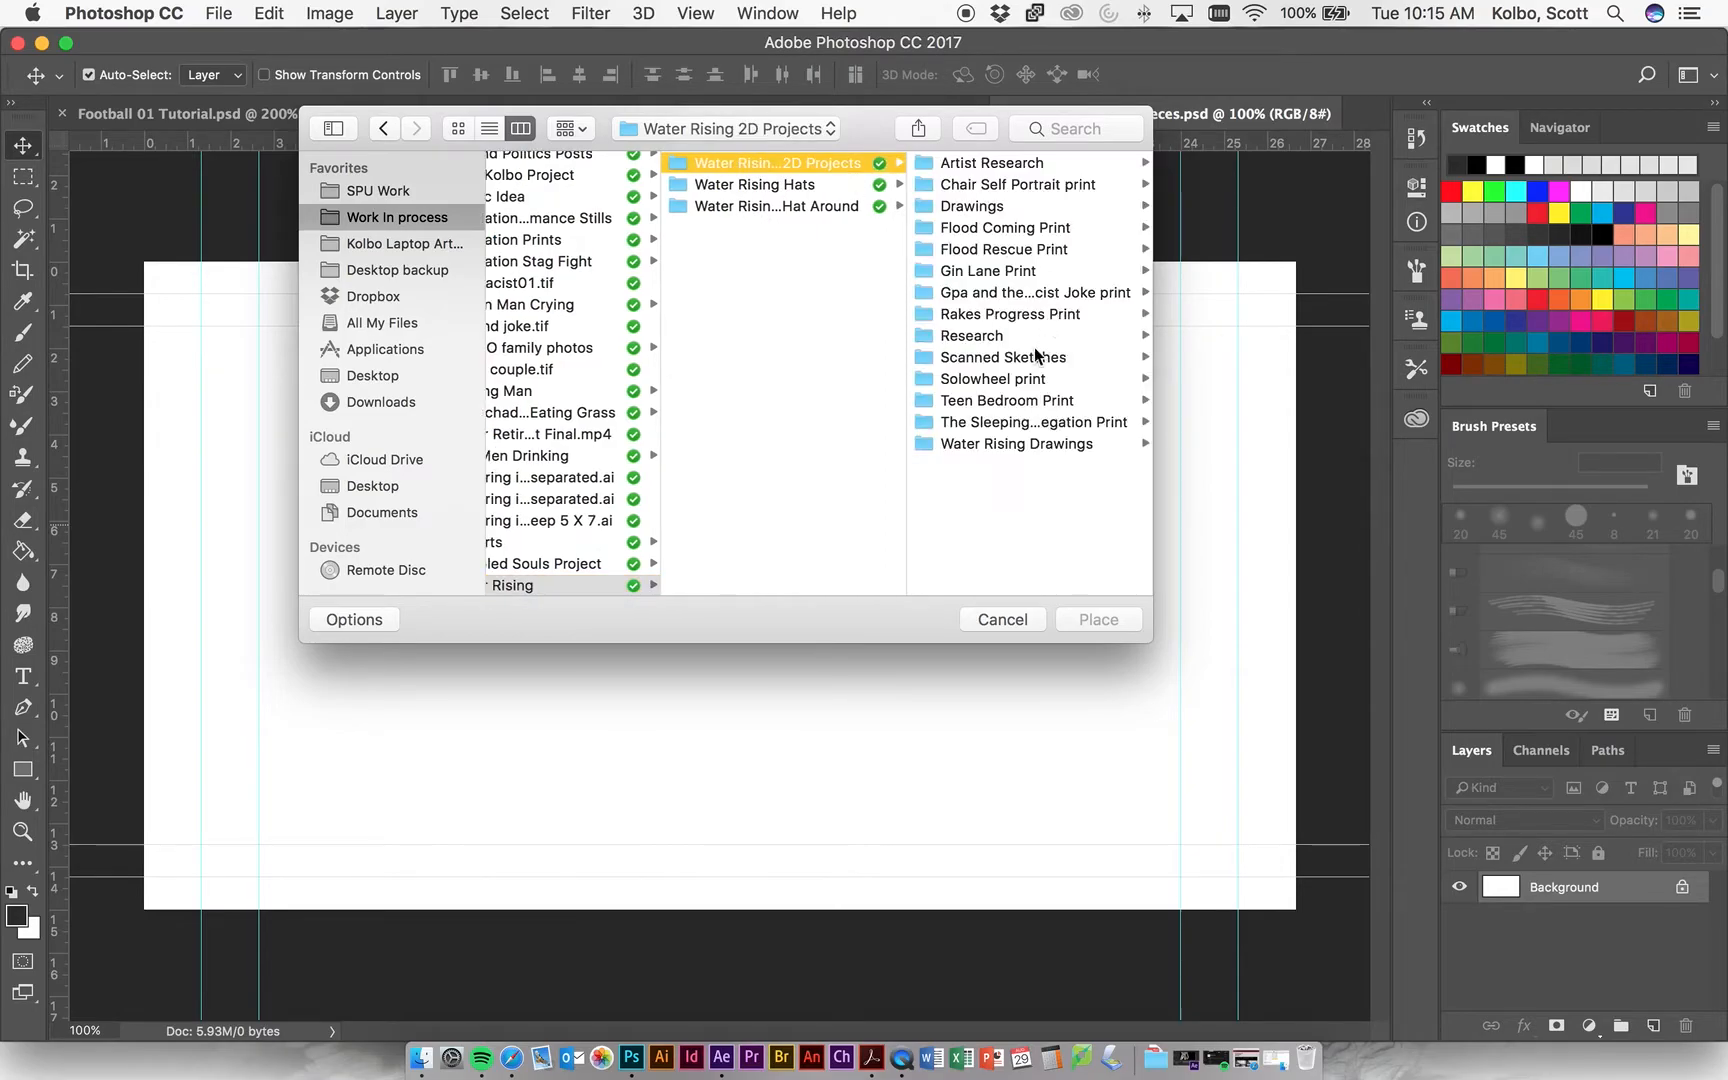
click(985, 340)
click(986, 250)
Preview images in the Football Thugs folder and place 457995378.jpg in the document.
click(944, 206)
click(786, 422)
click(778, 530)
scroll(778, 432, down, 5)
click(778, 427)
click(771, 491)
click(776, 469)
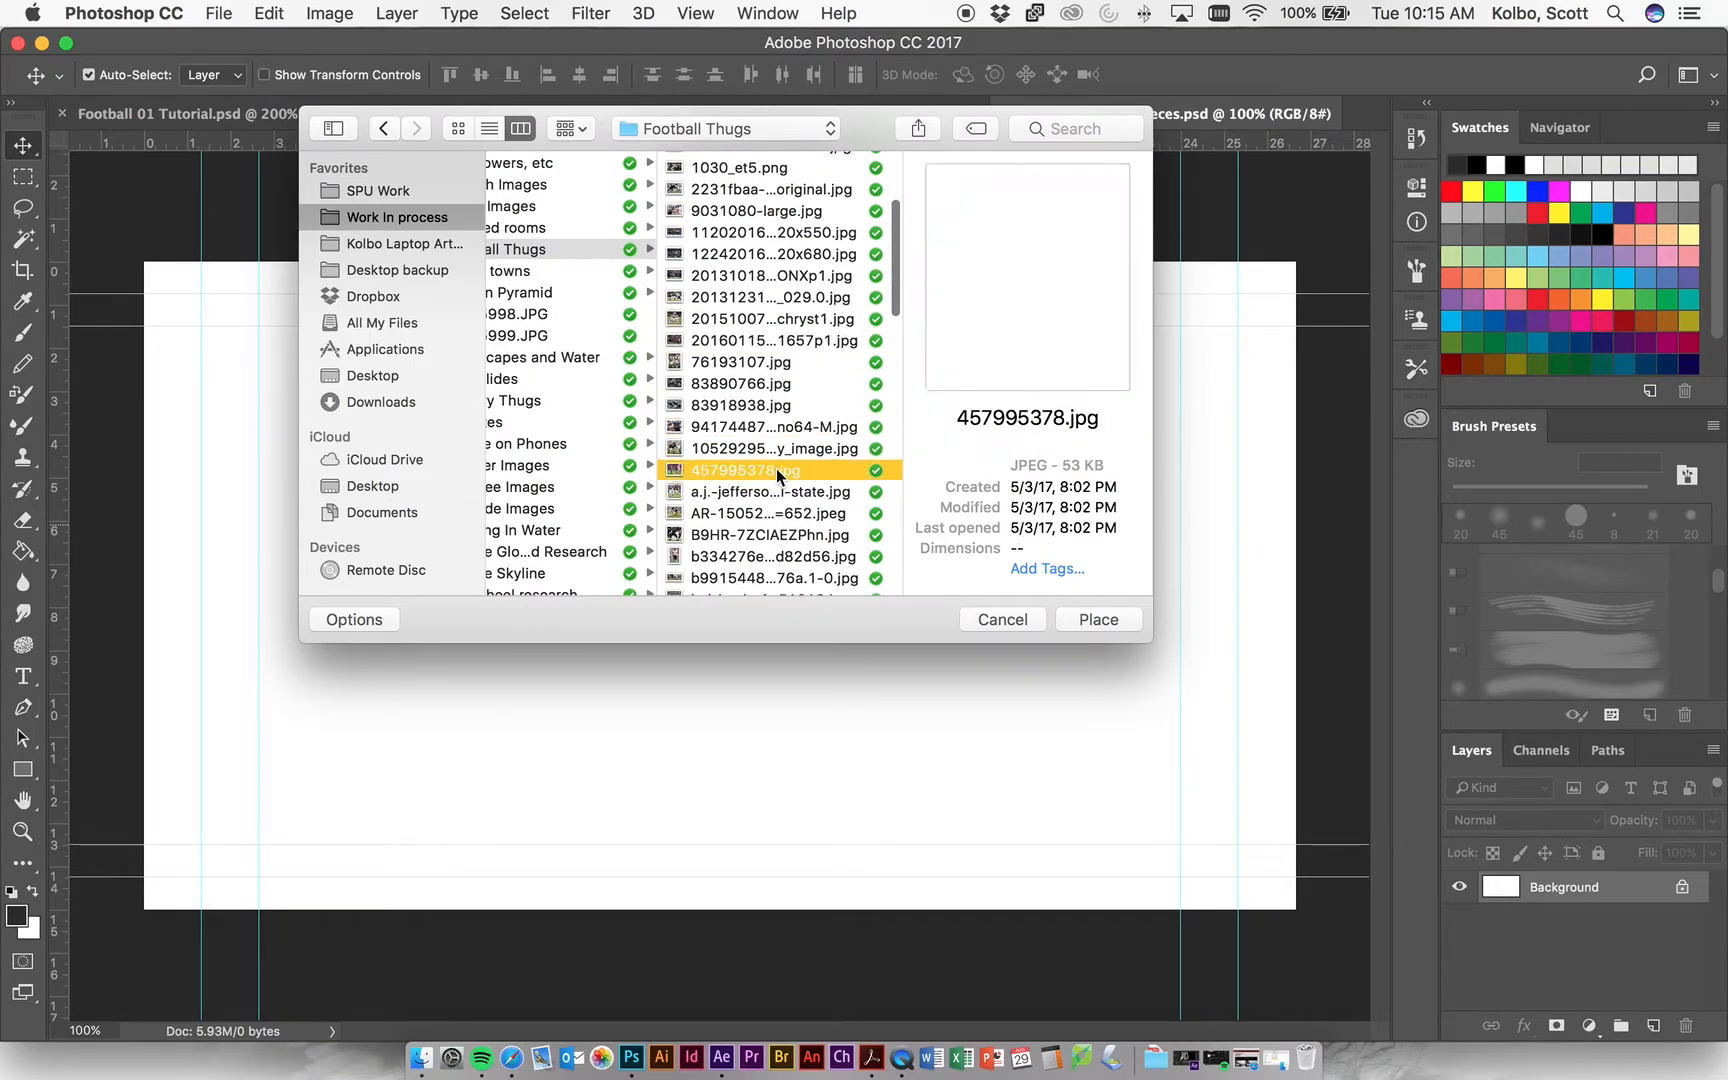
click(1096, 617)
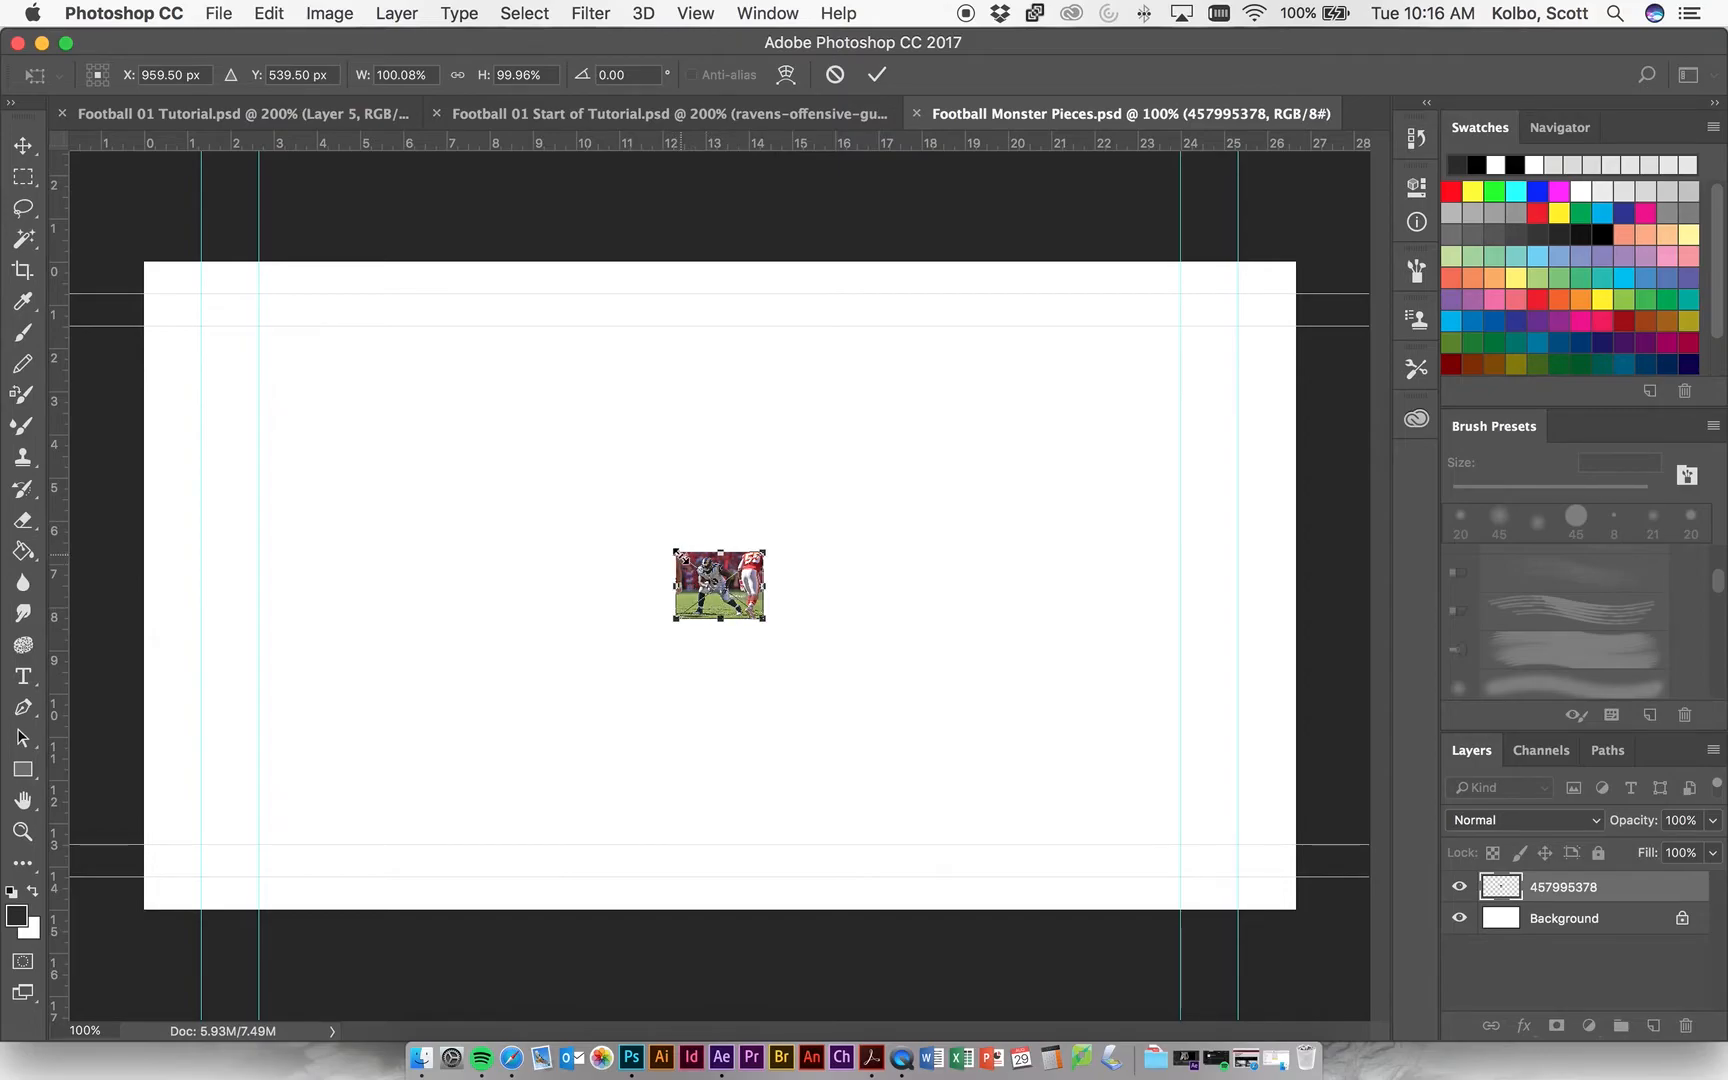
Enlarge the placed football photo to about 809% so it fills most of the canvas height, and commit the transformation.
drag(677, 553, 430, 362)
drag(765, 620, 1071, 856)
drag(424, 358, 358, 308)
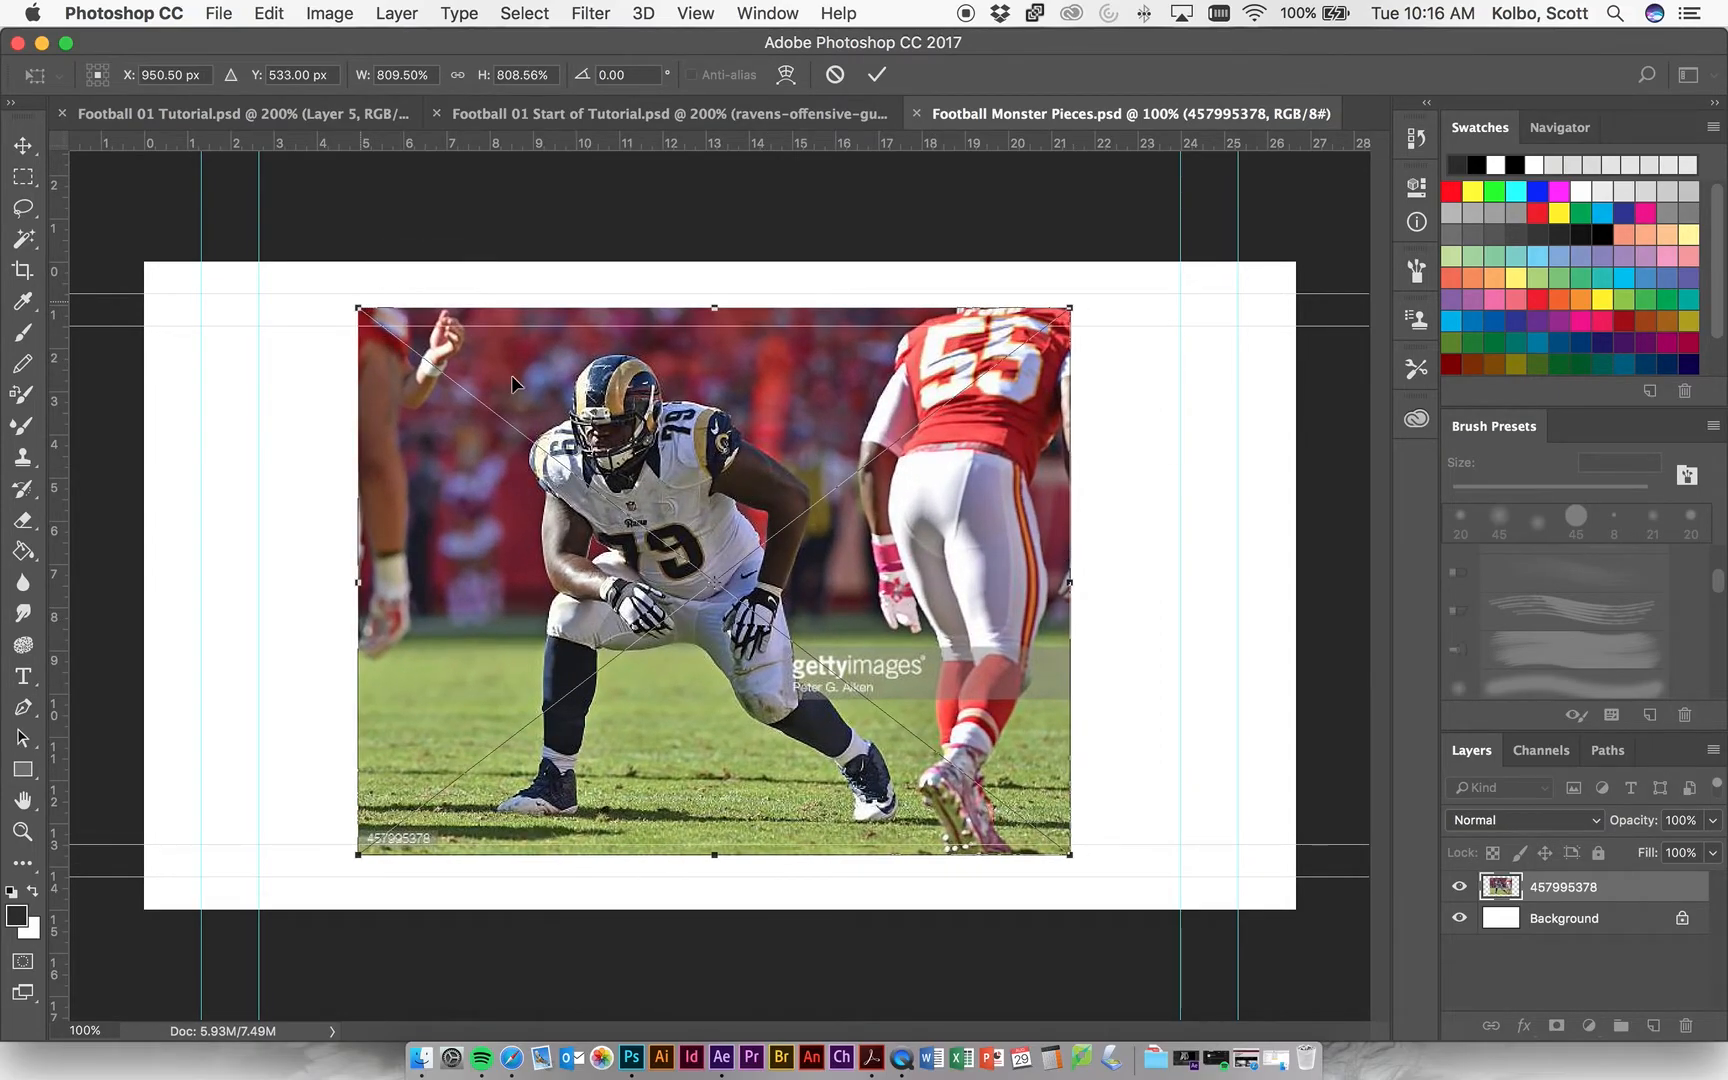
key(Return)
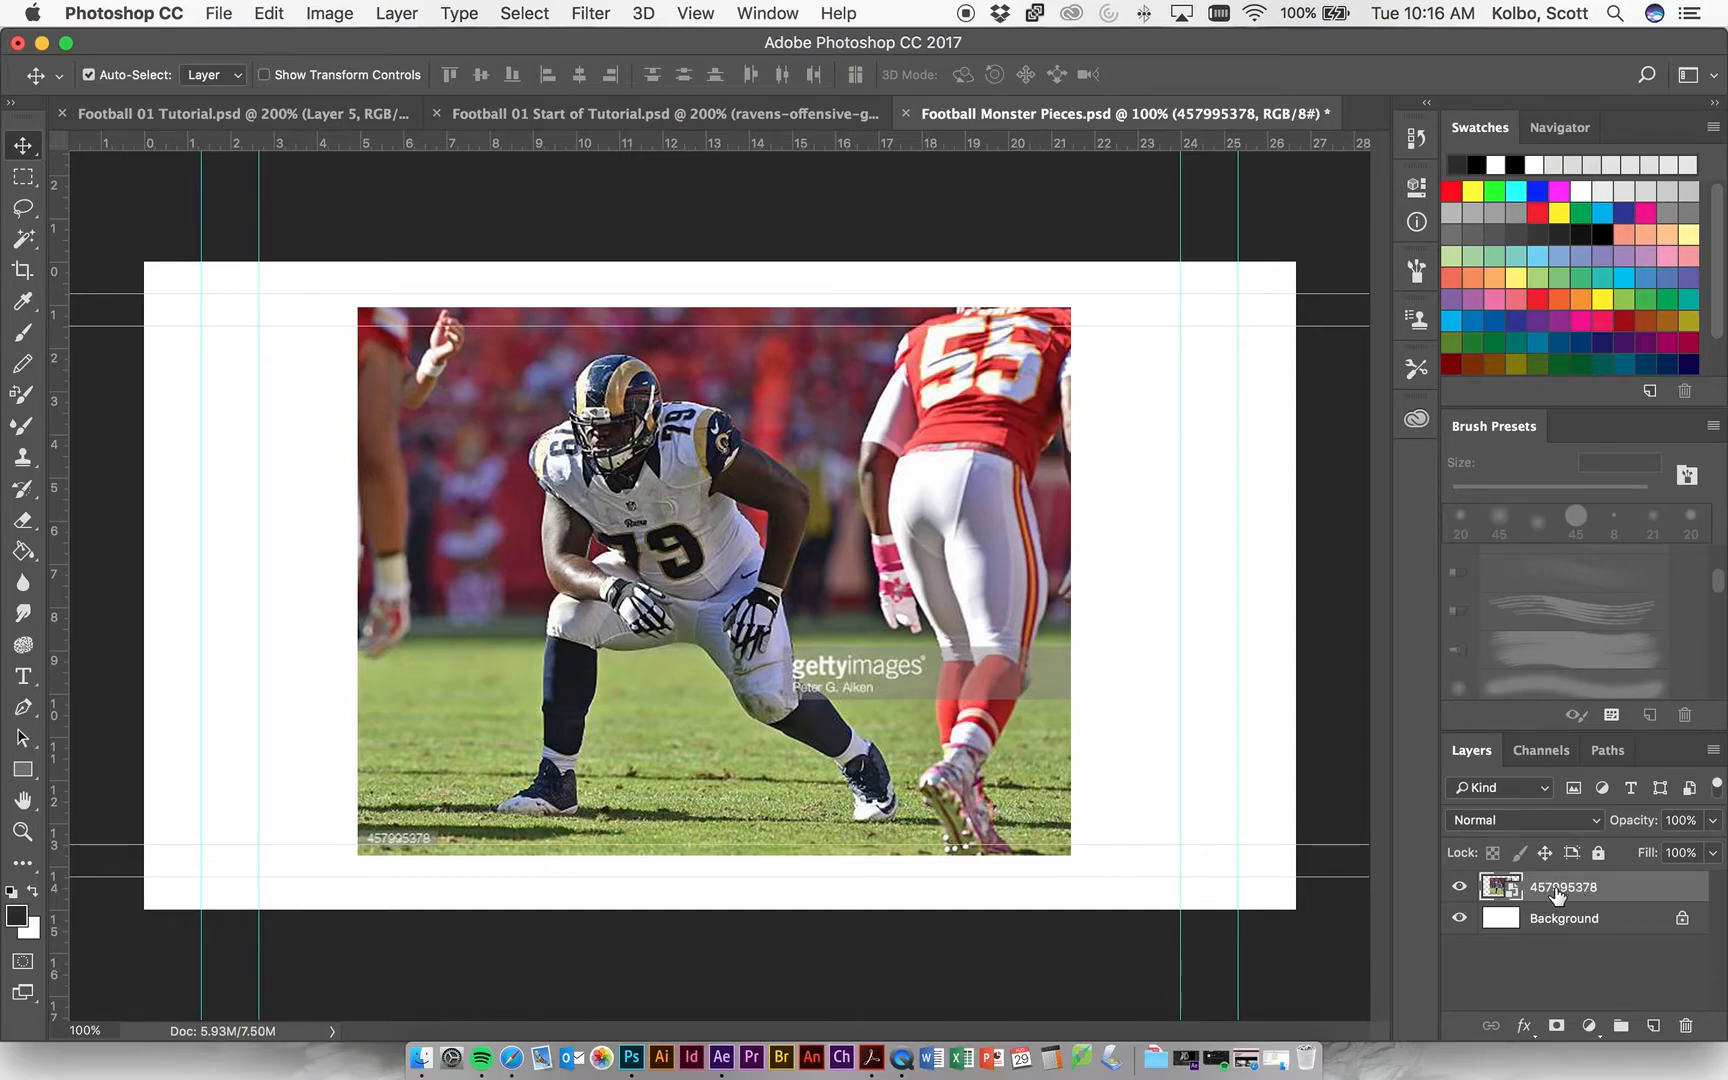
Try to select the red crowd background near the player with the Magic Wand at tolerance 32.
click(24, 239)
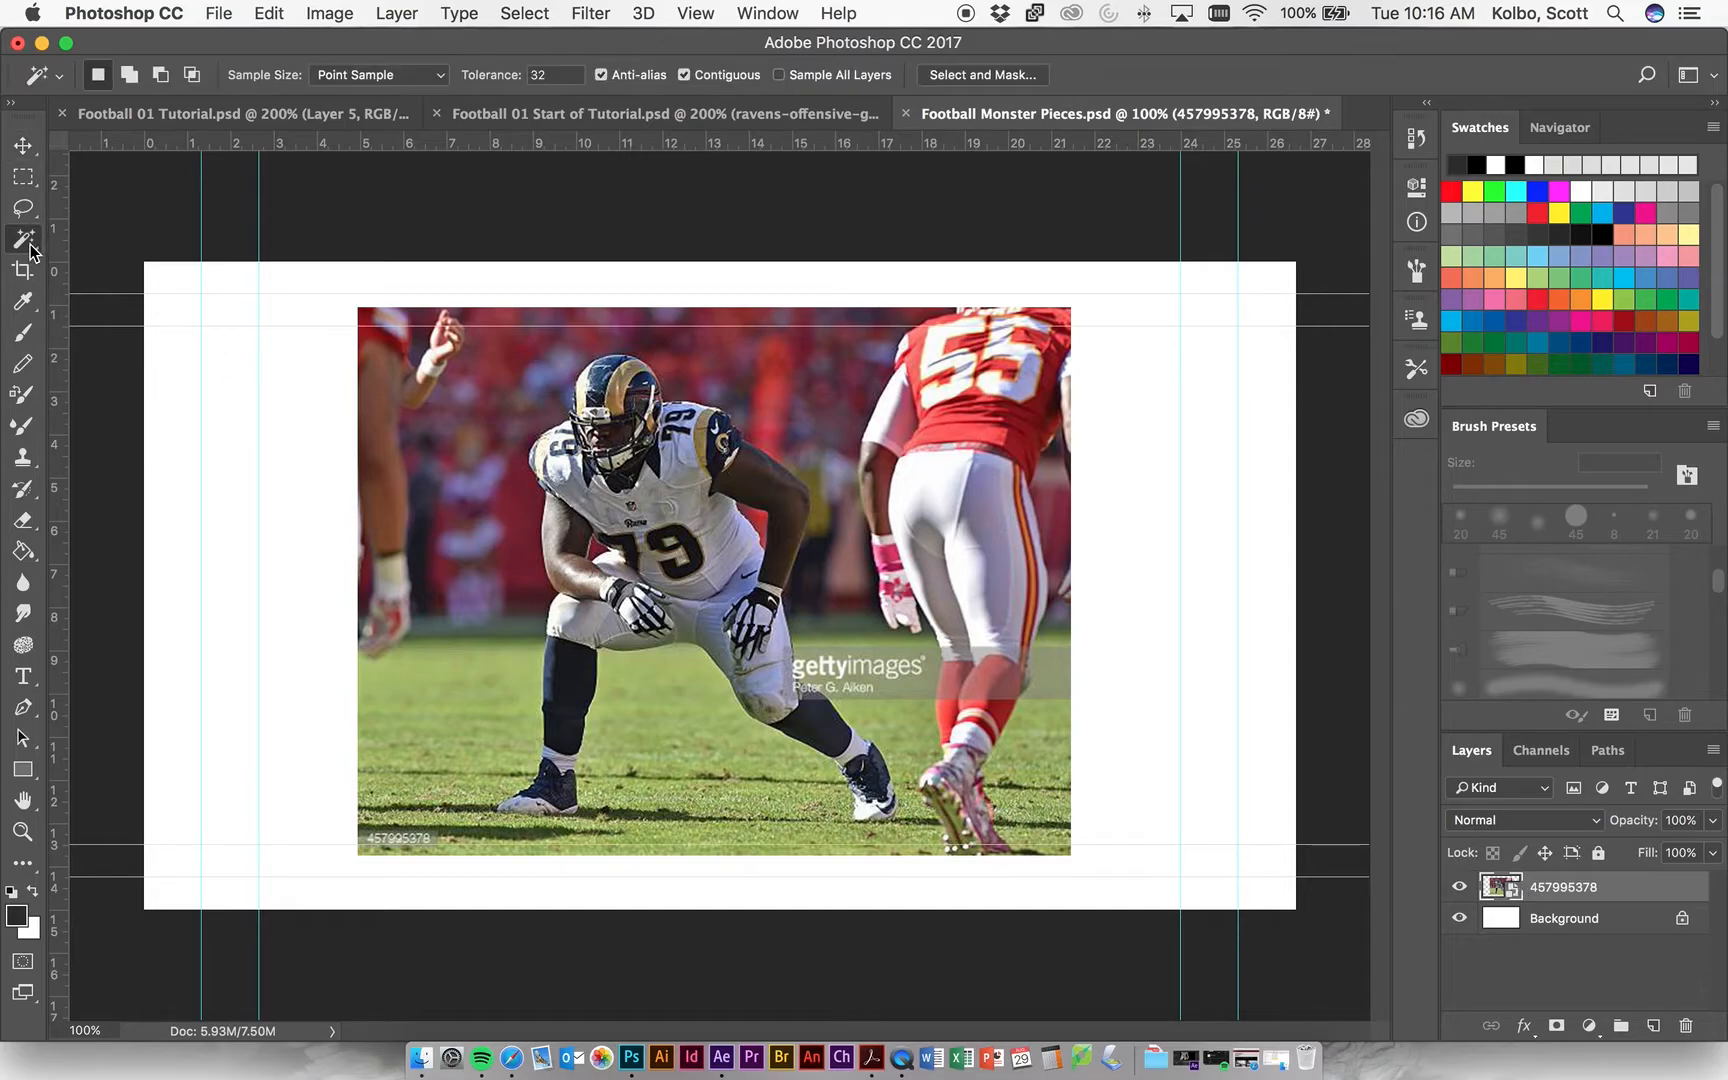
click(551, 379)
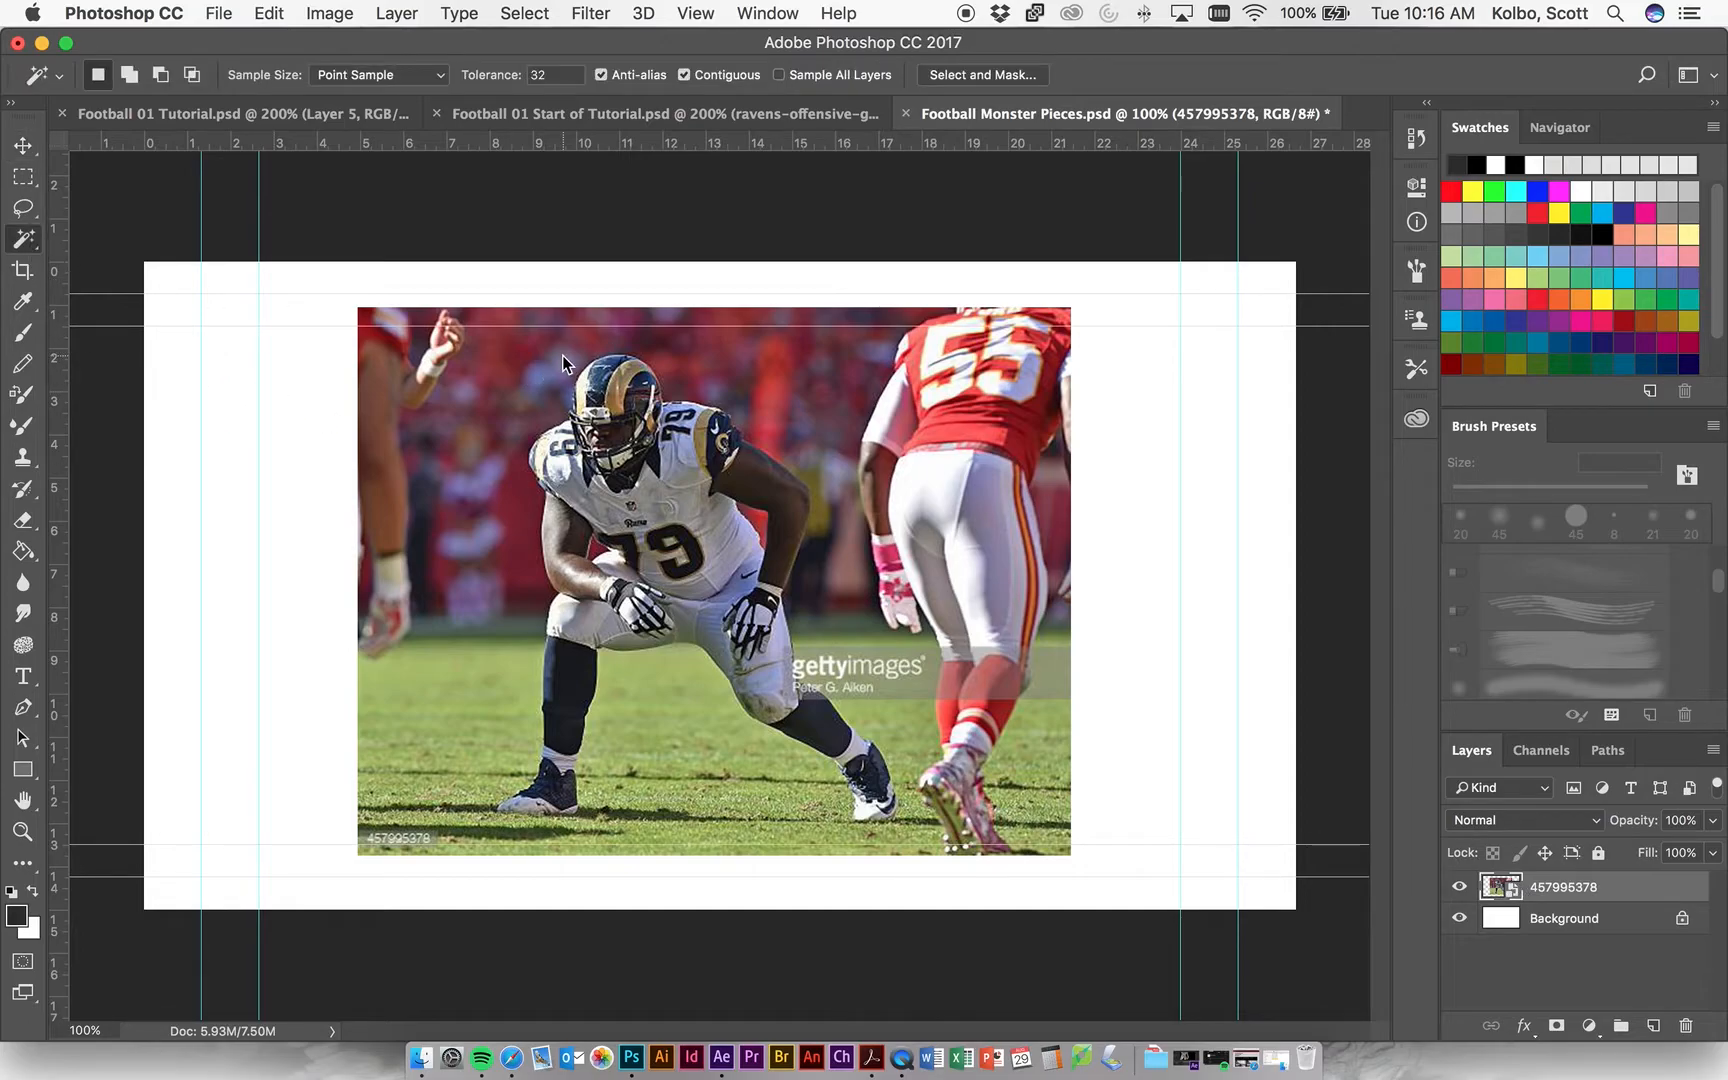
right_click(36, 241)
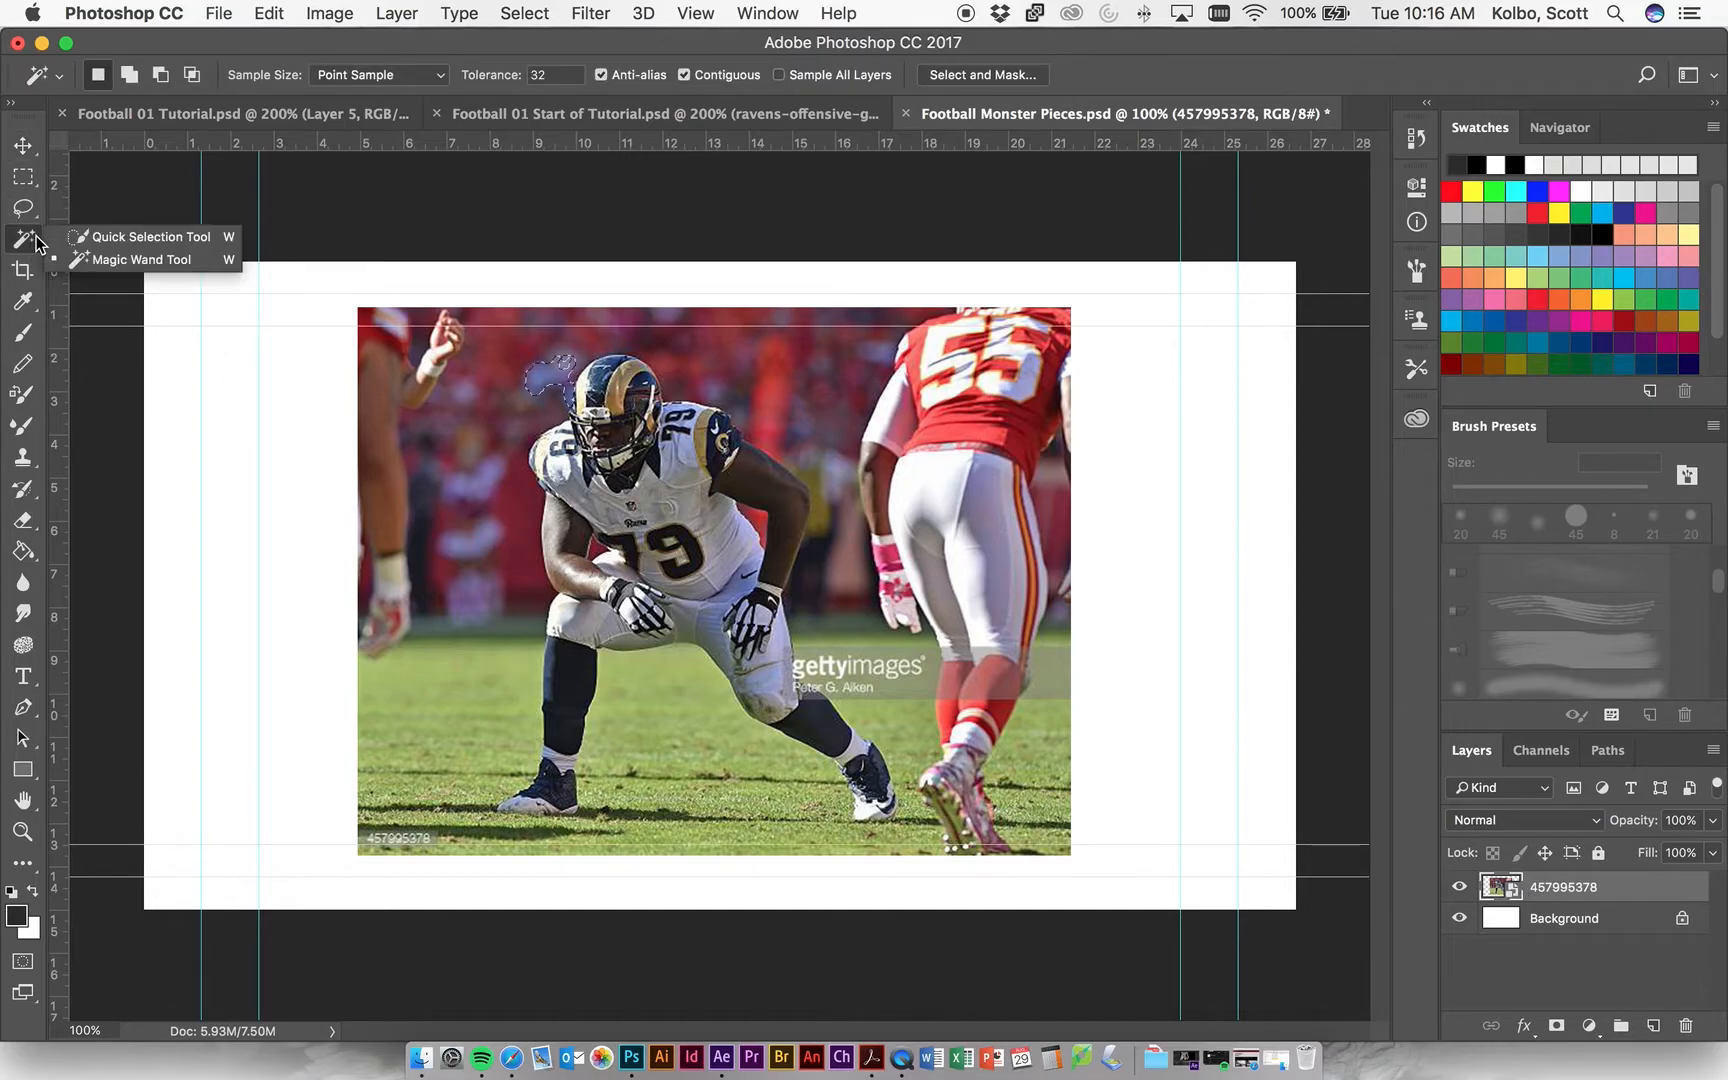
click(28, 531)
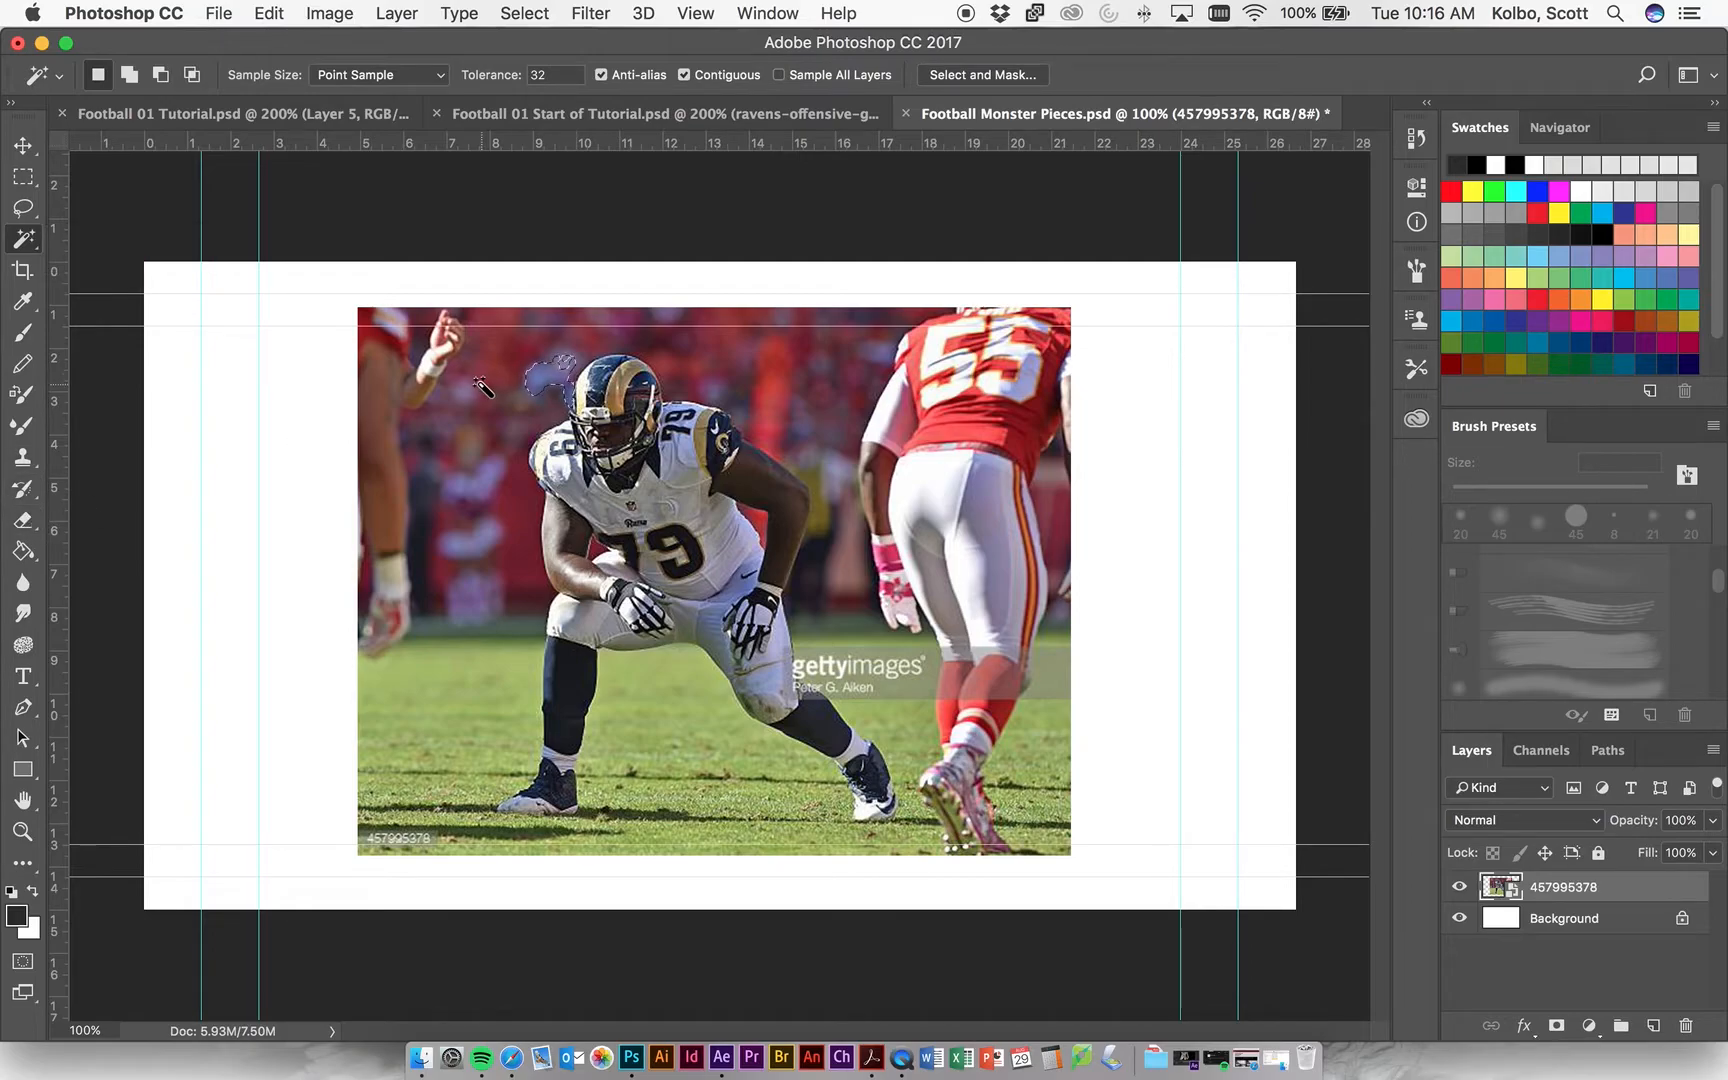
click(477, 358)
Activate the Eraser tool, clear the selection, and rasterize the 457995378 smart object so it can be erased.
click(34, 525)
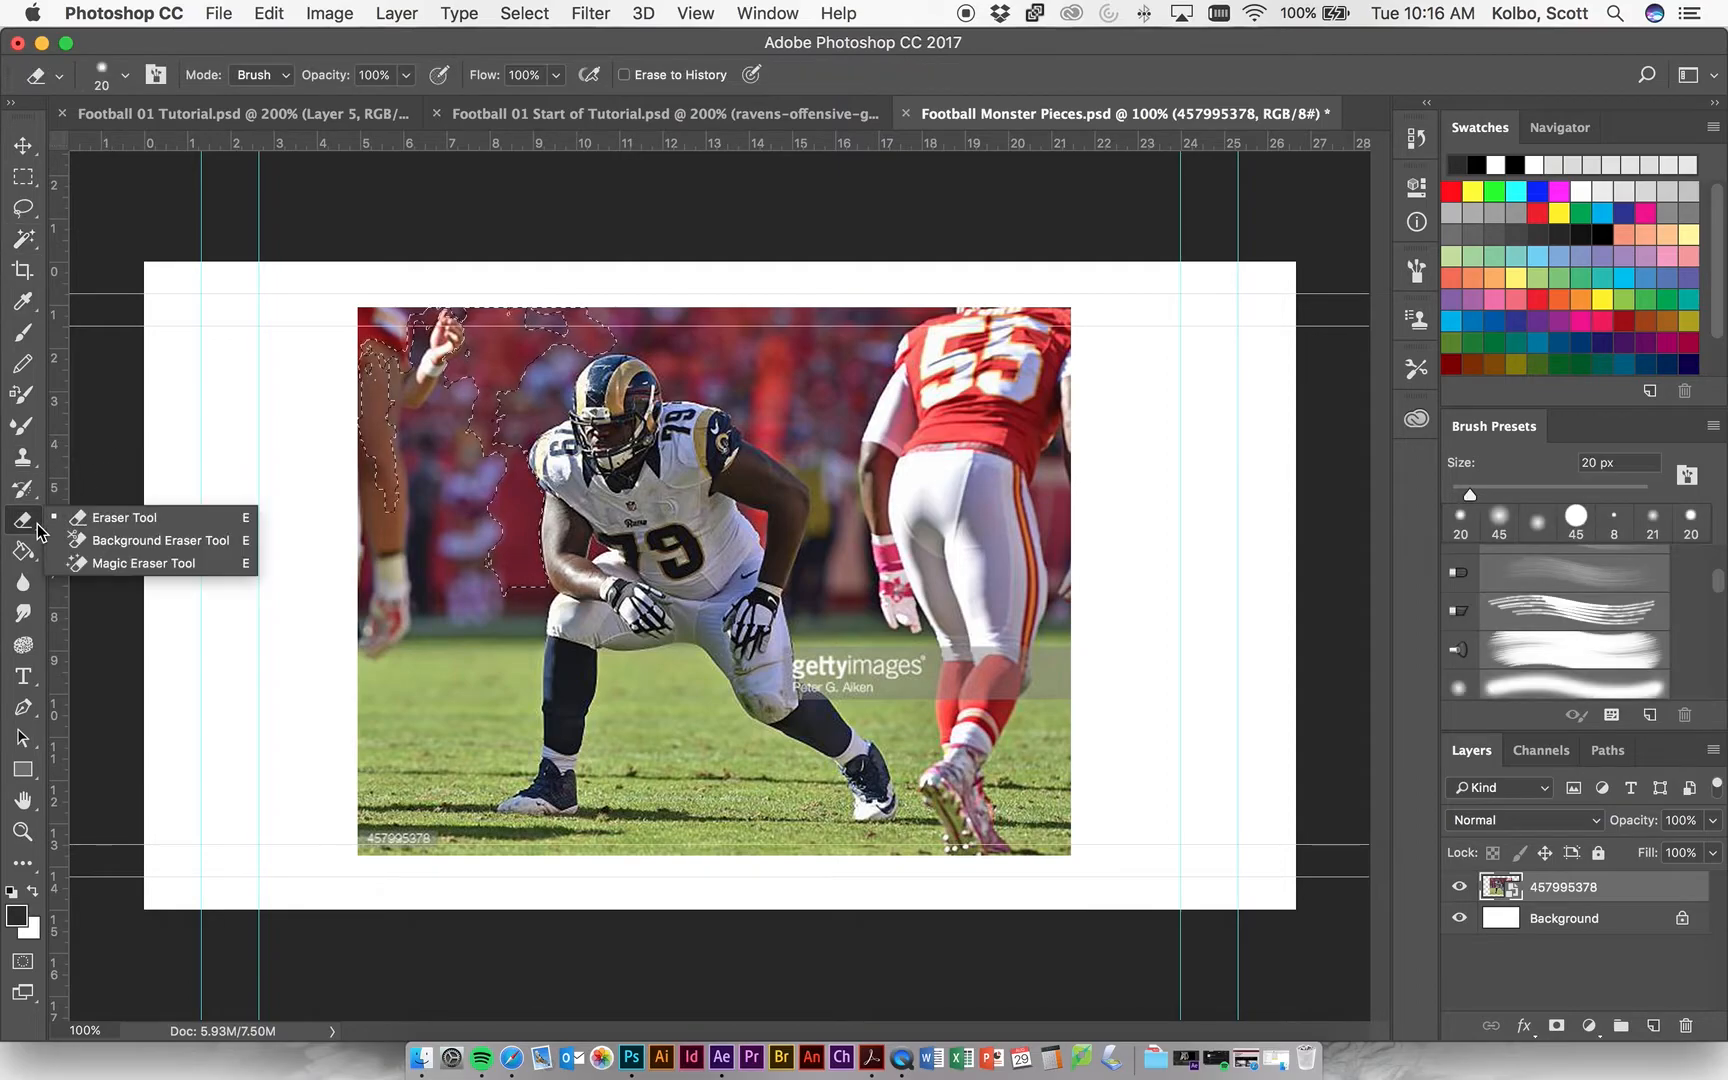
click(132, 514)
key(super+d)
click(368, 445)
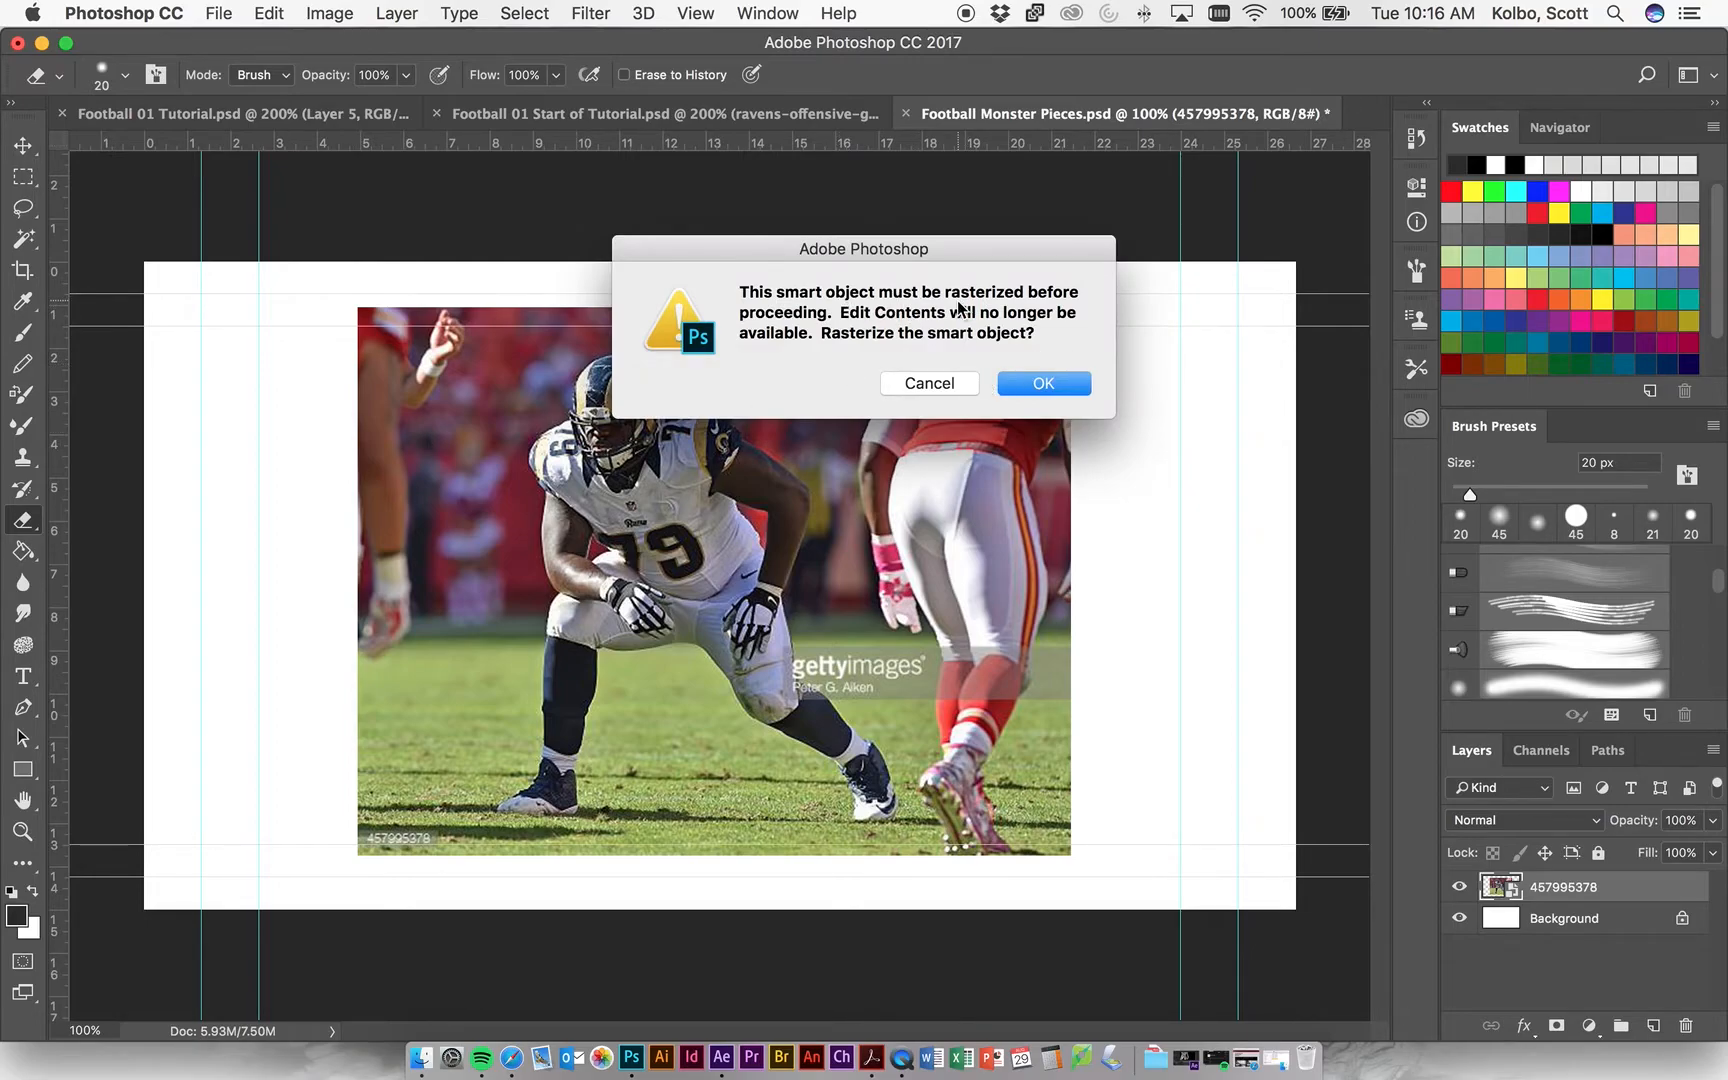
click(1007, 386)
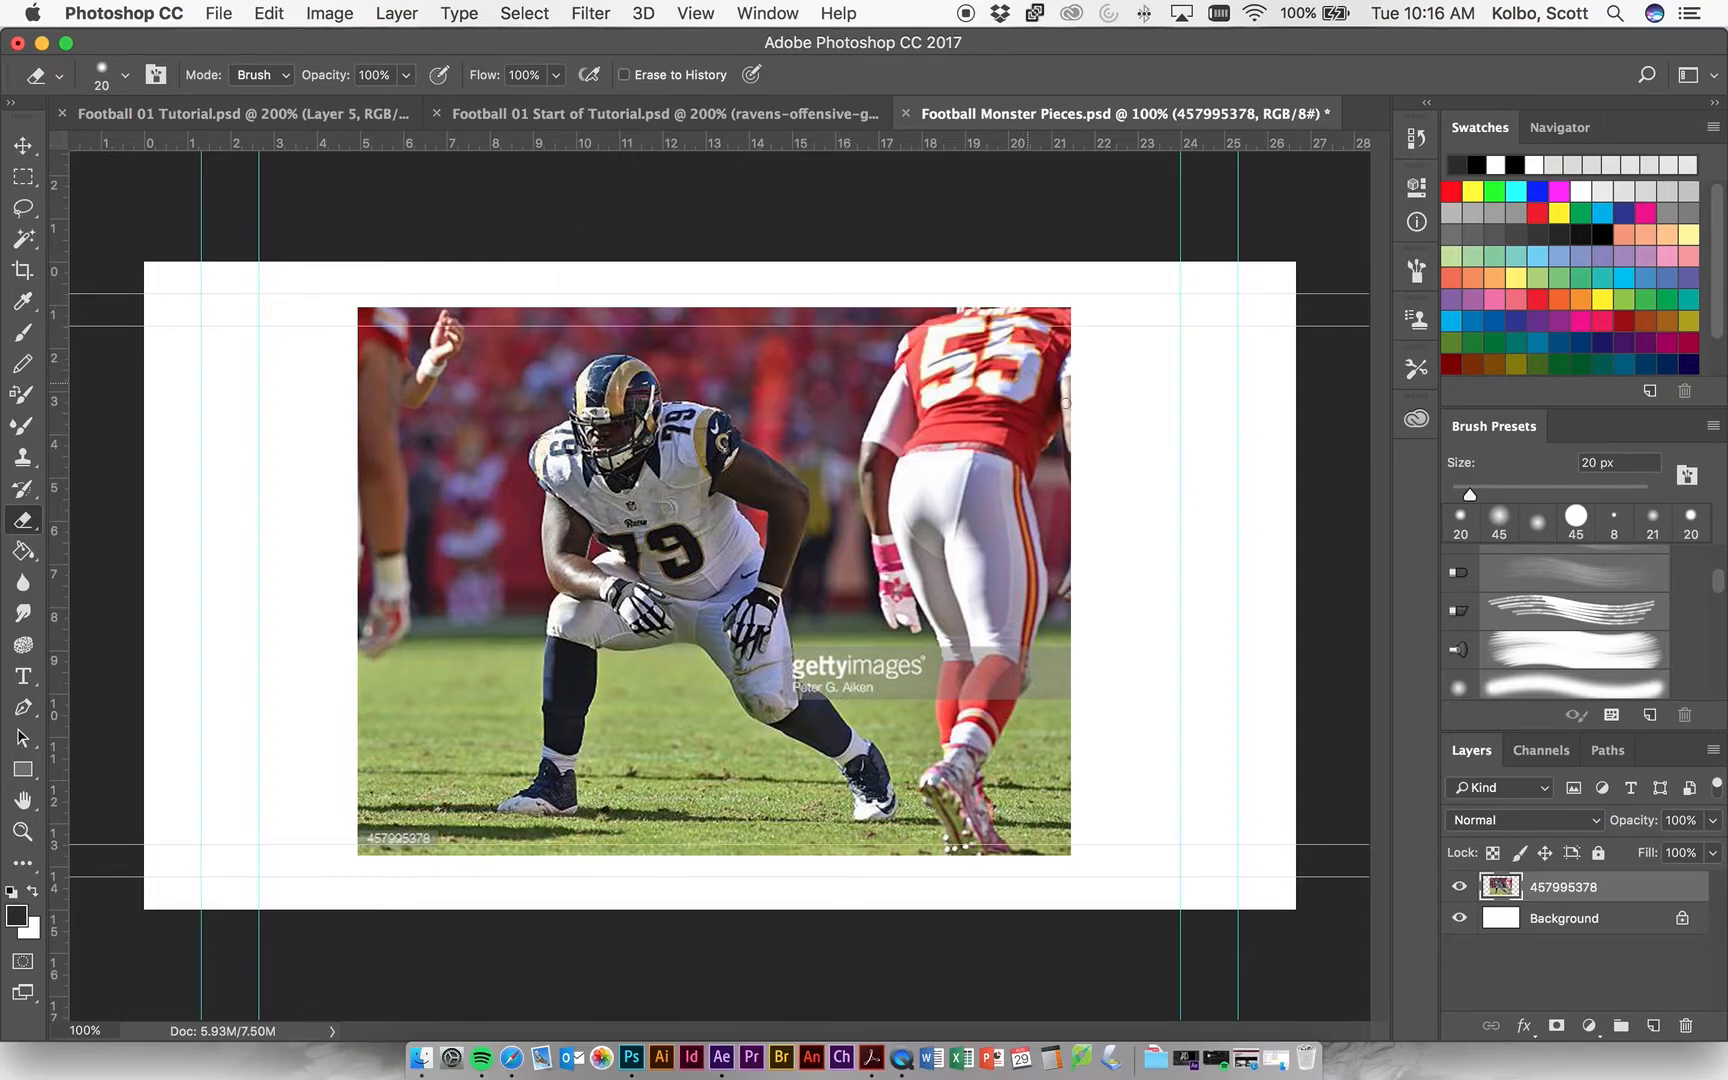
right_click(1592, 886)
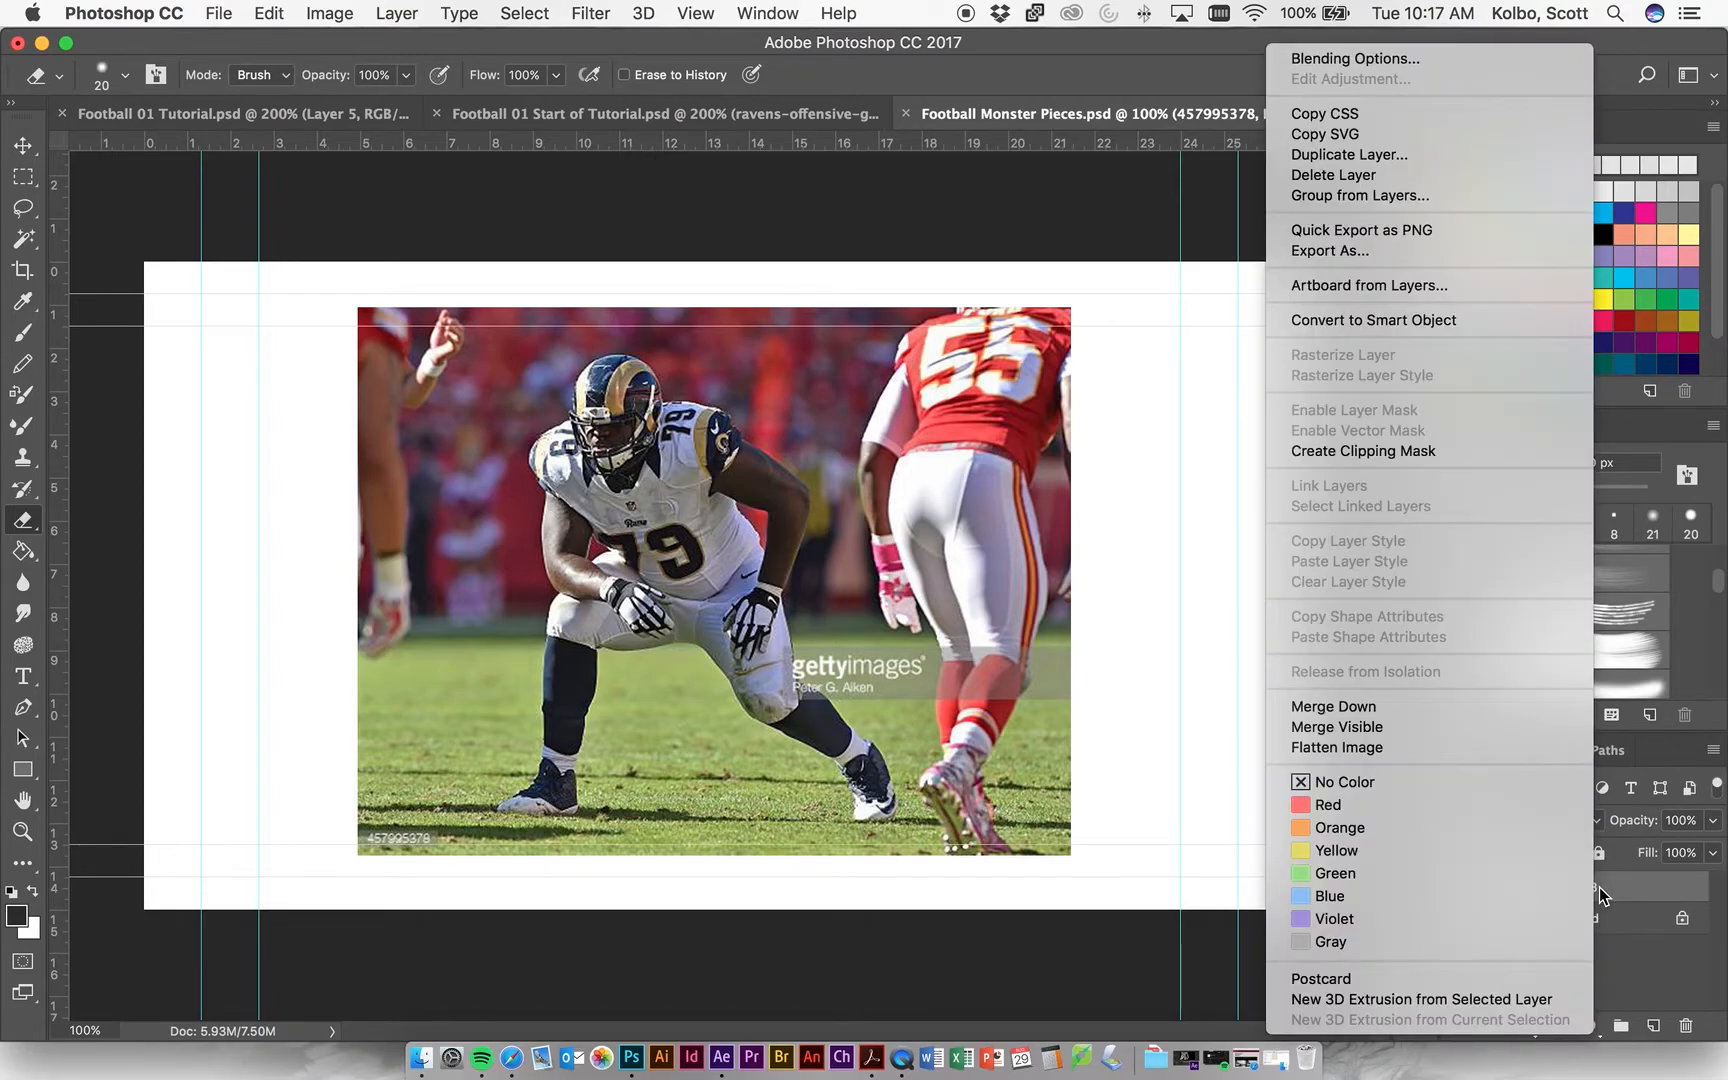
click(1062, 553)
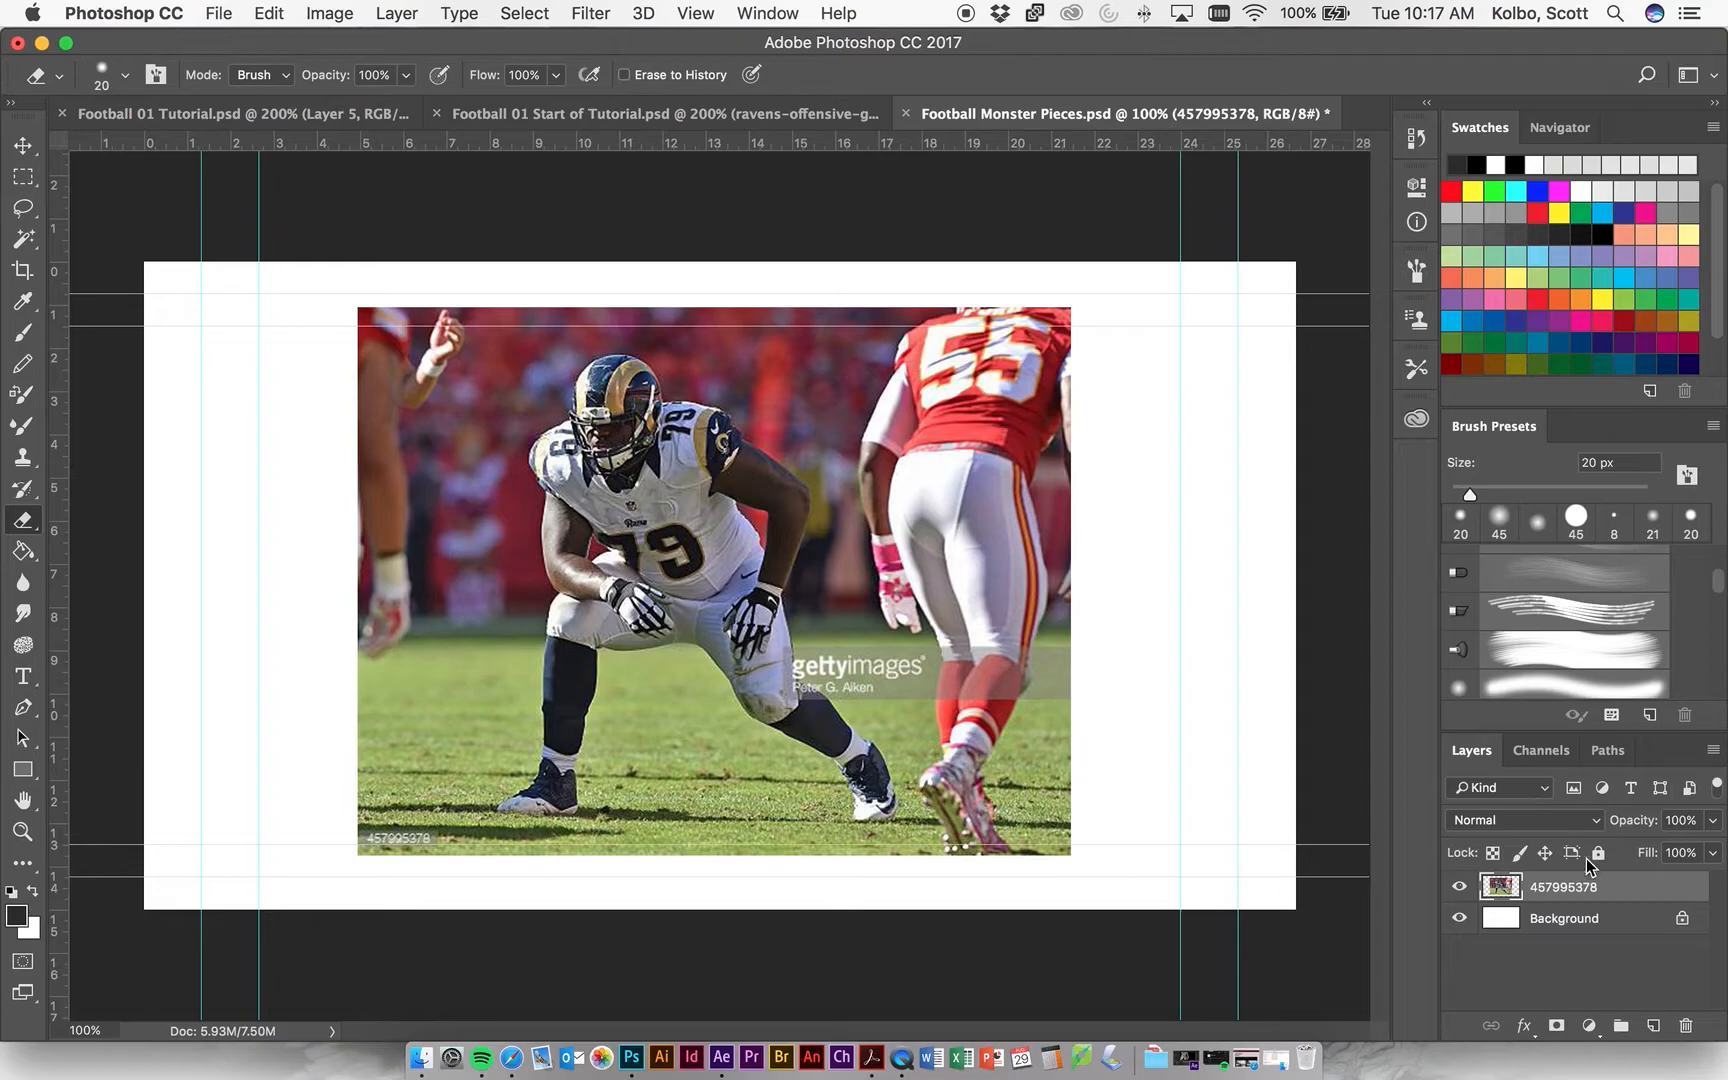
click(1712, 751)
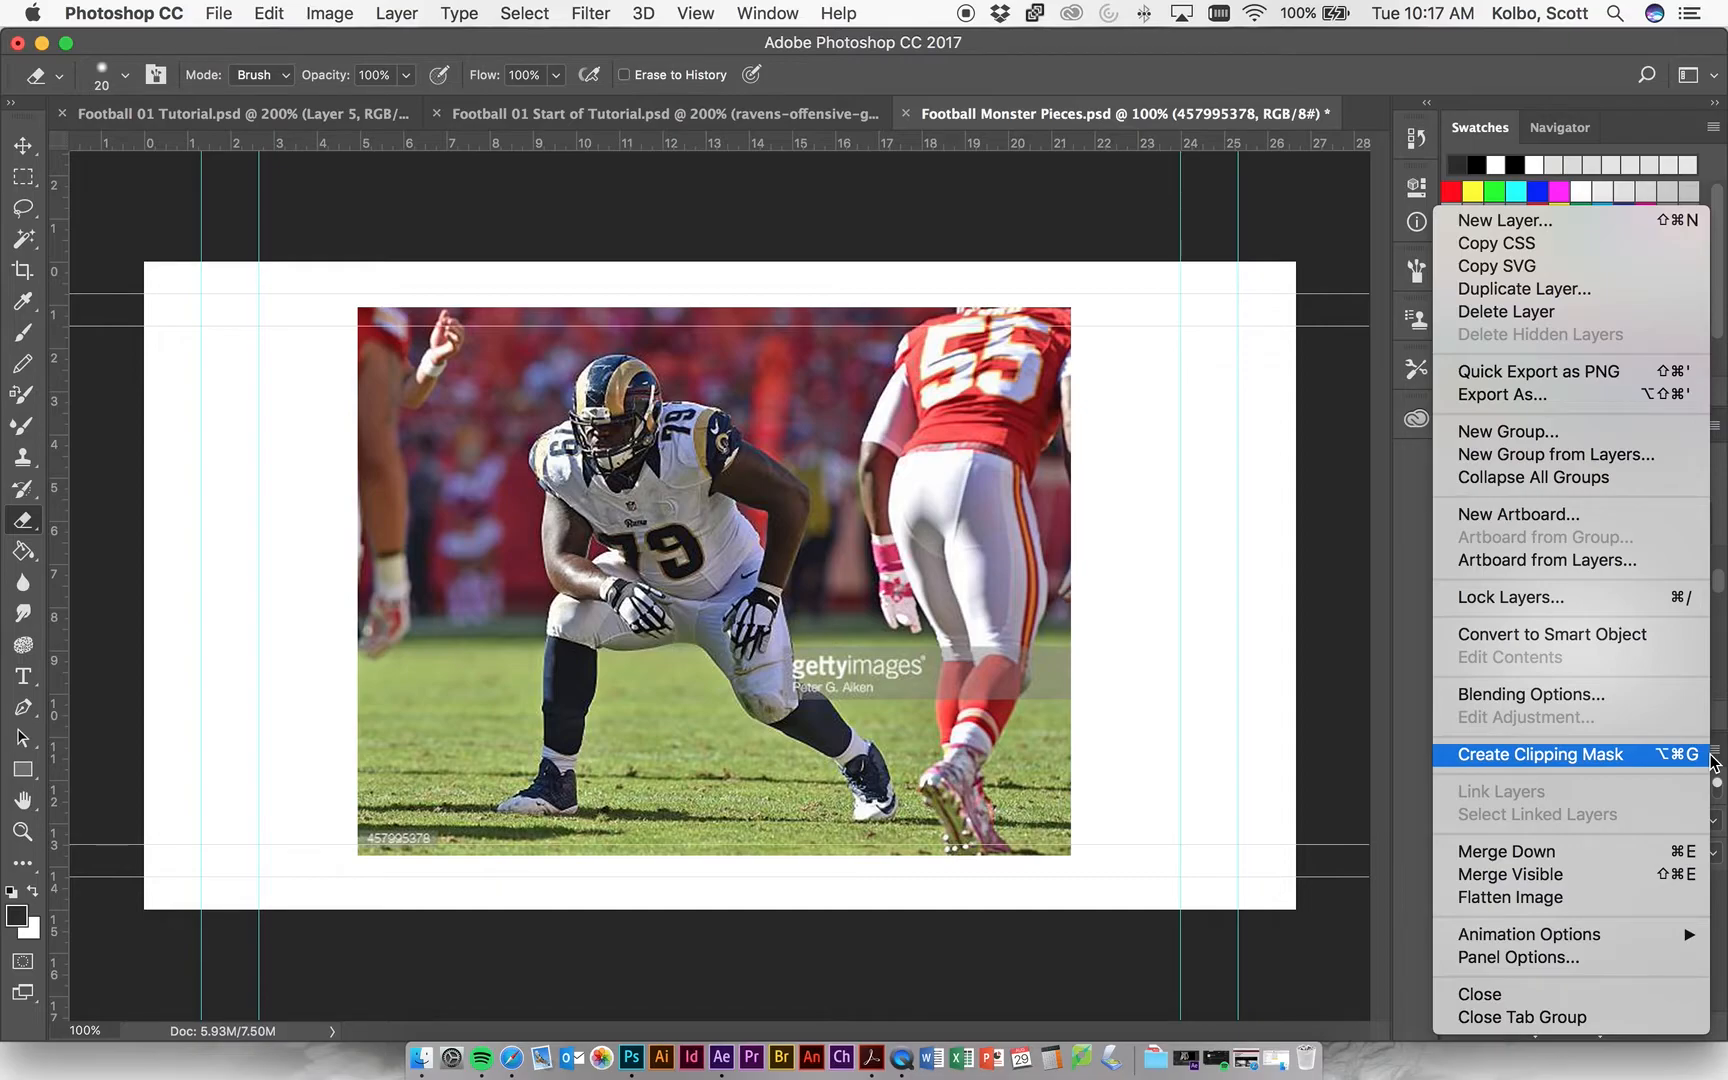
click(1395, 954)
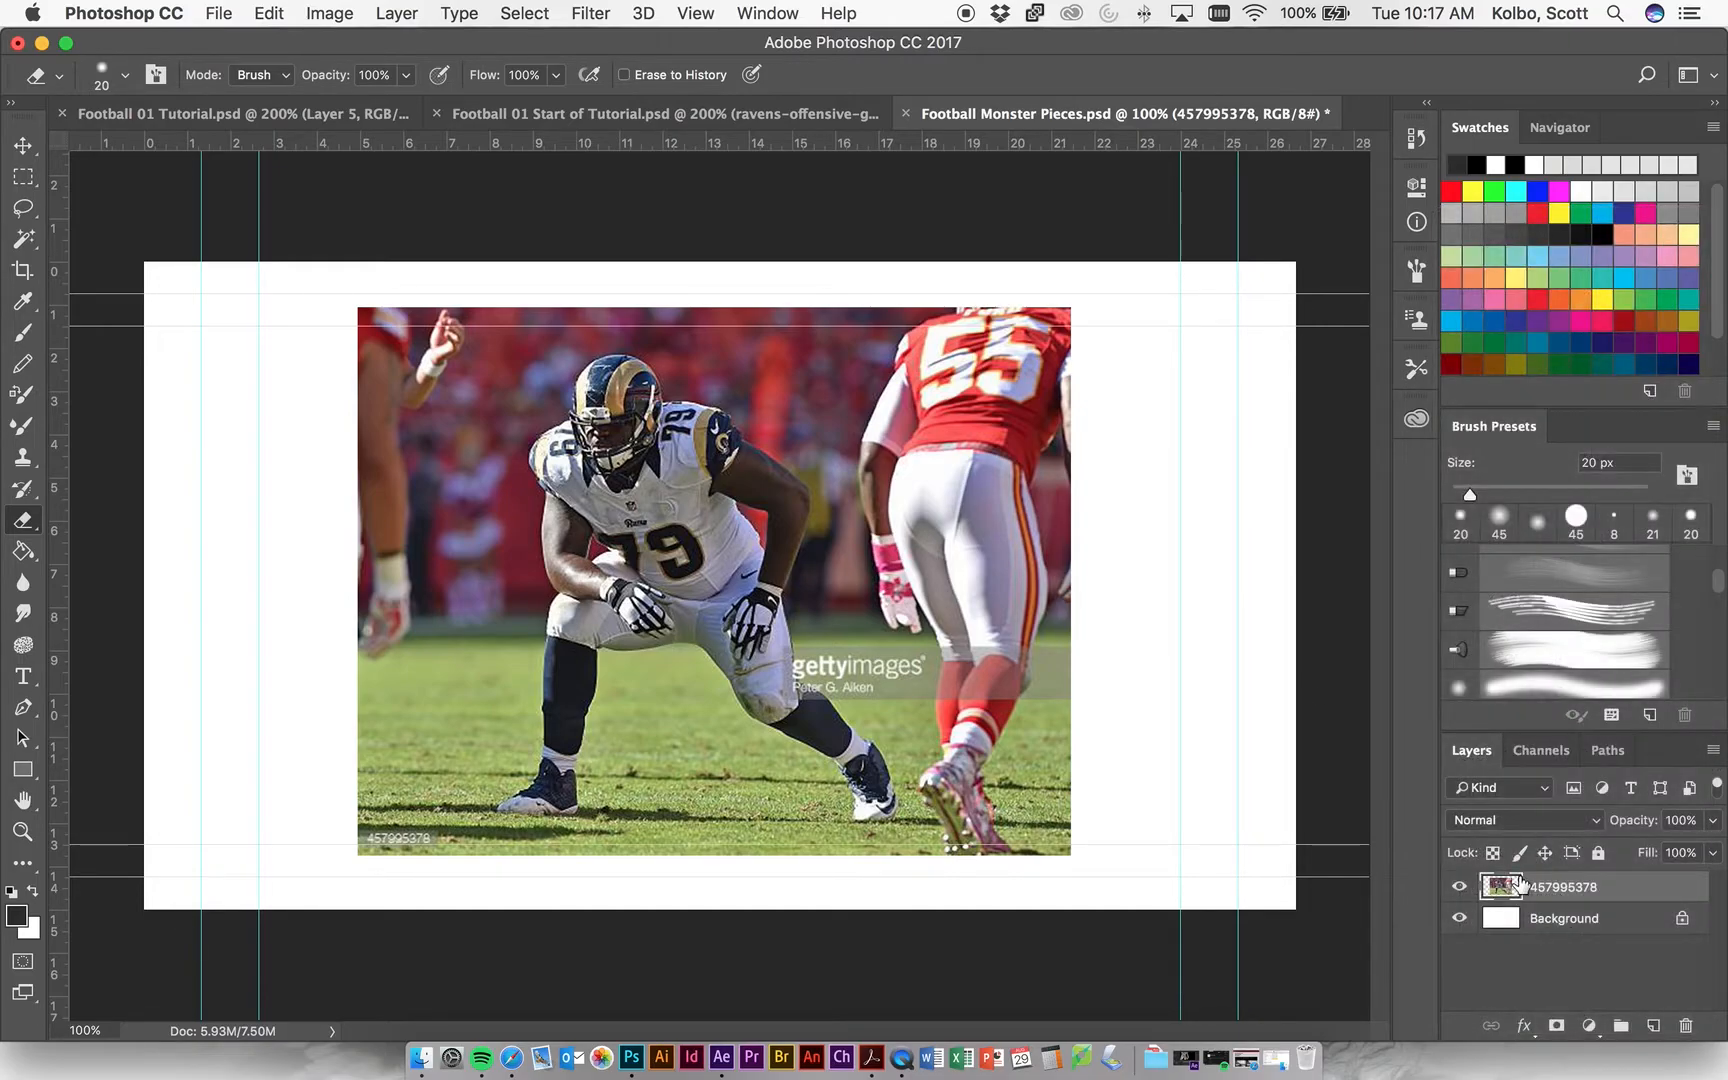
Convert the 457995378 layer to a smart object and rasterize it back into a regular pixel layer.
right_click(1568, 888)
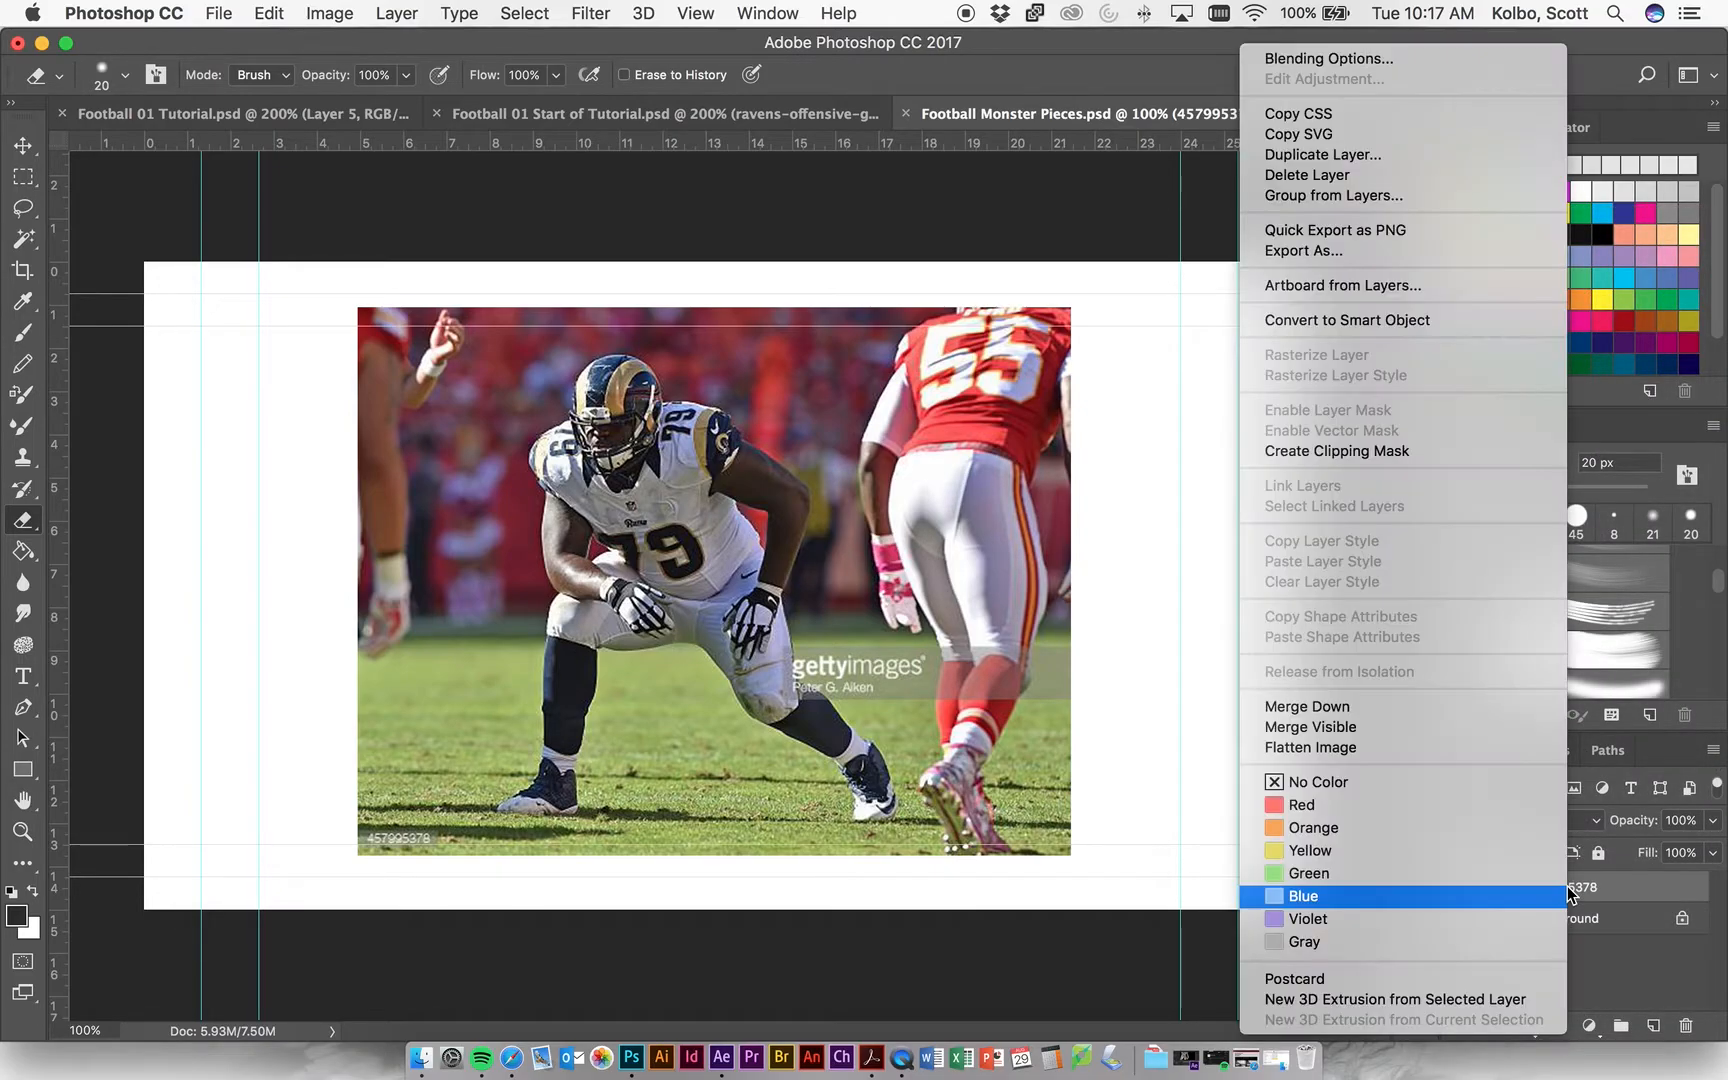
click(1350, 326)
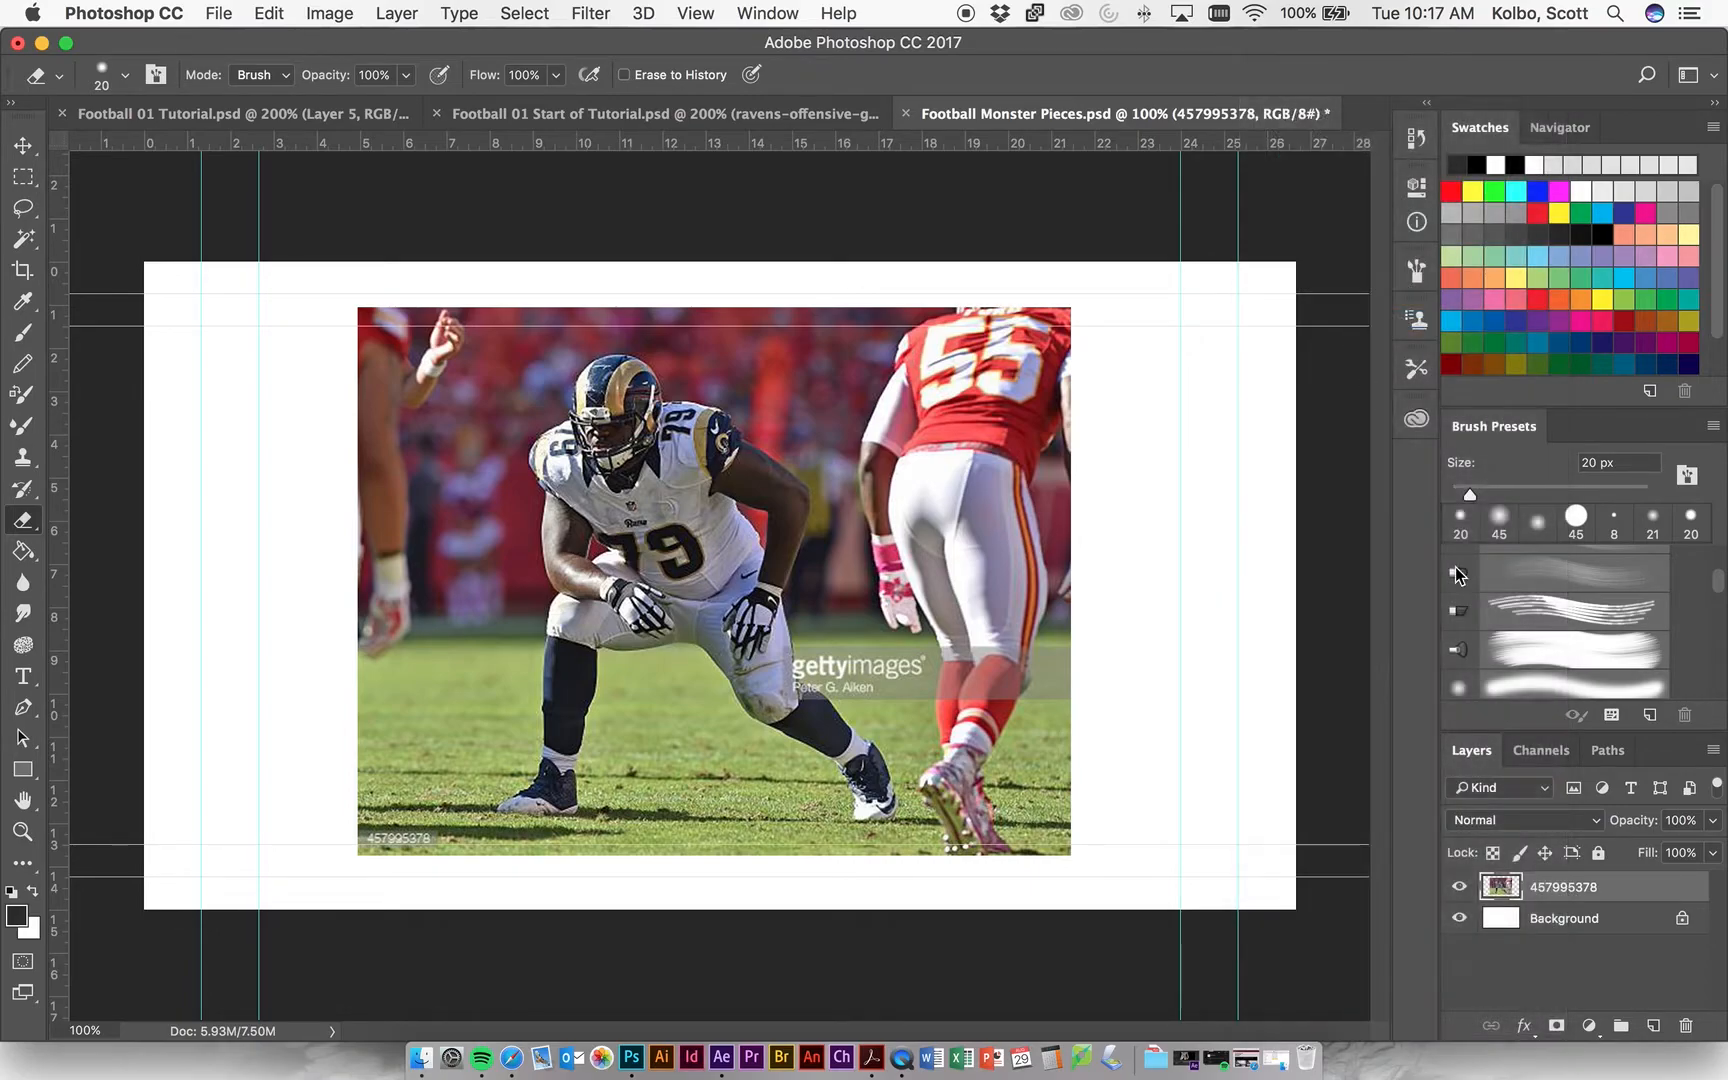
right_click(1557, 889)
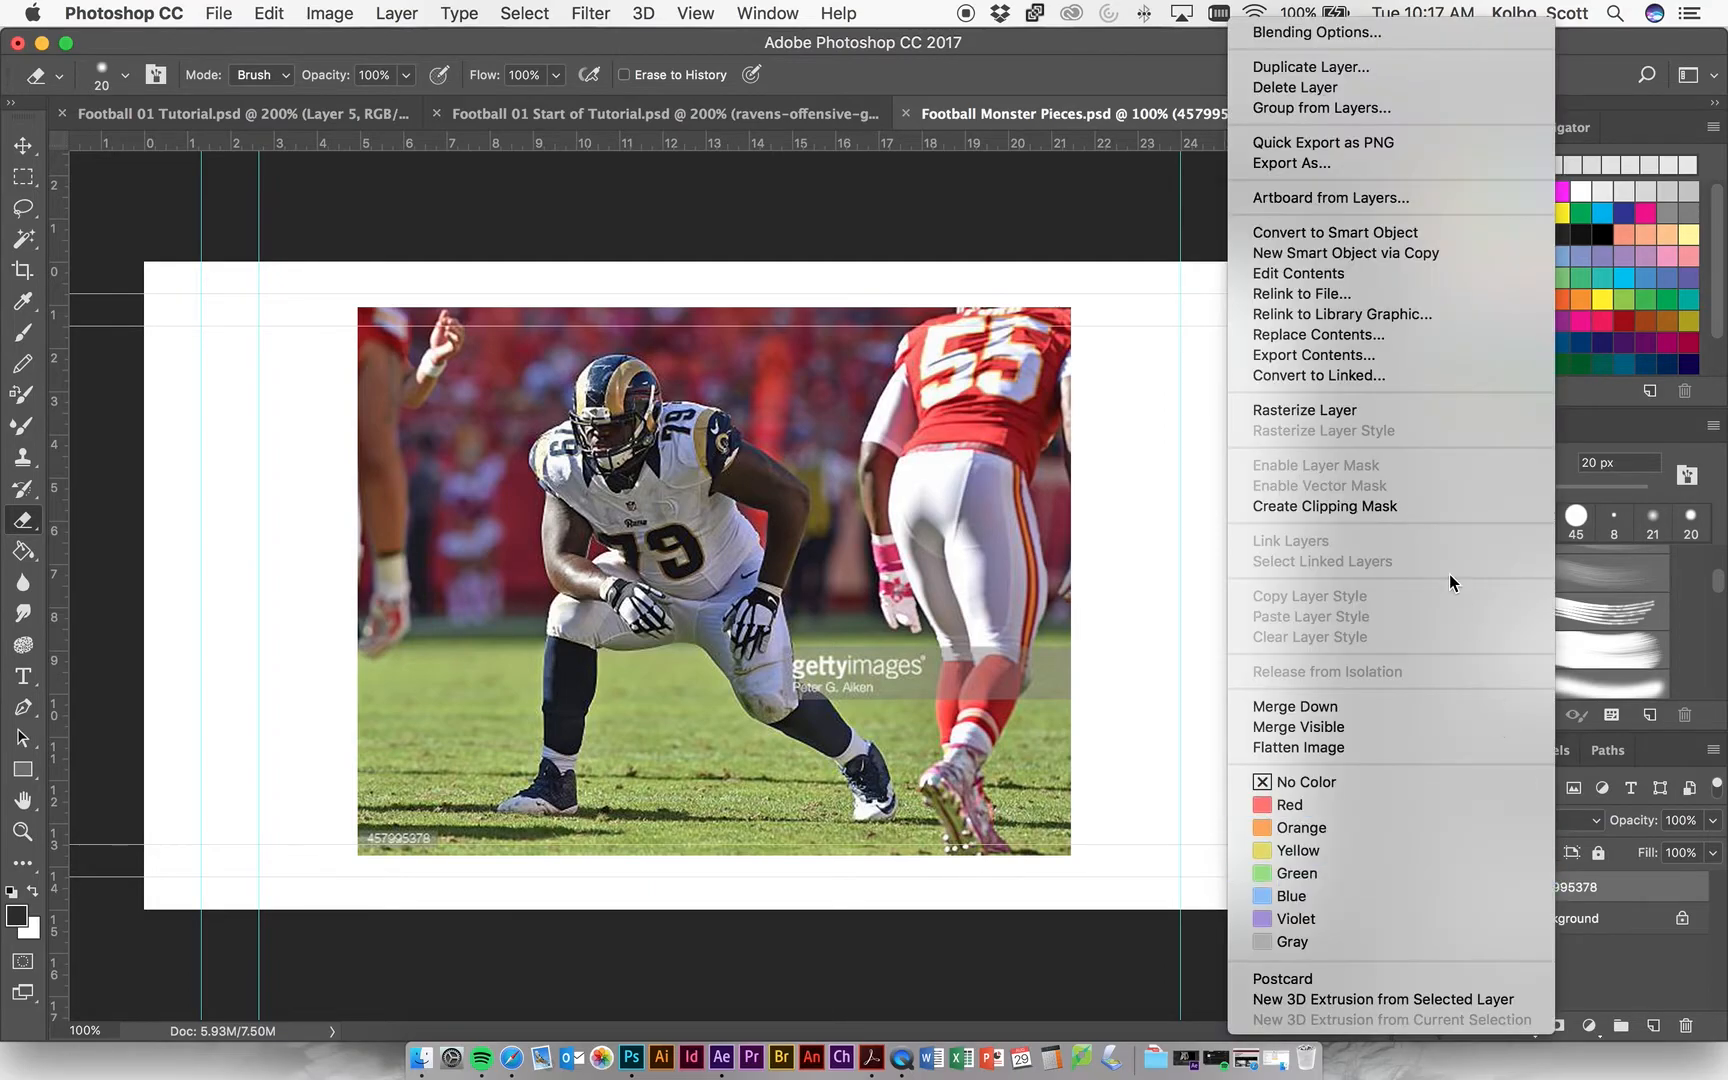
click(1409, 413)
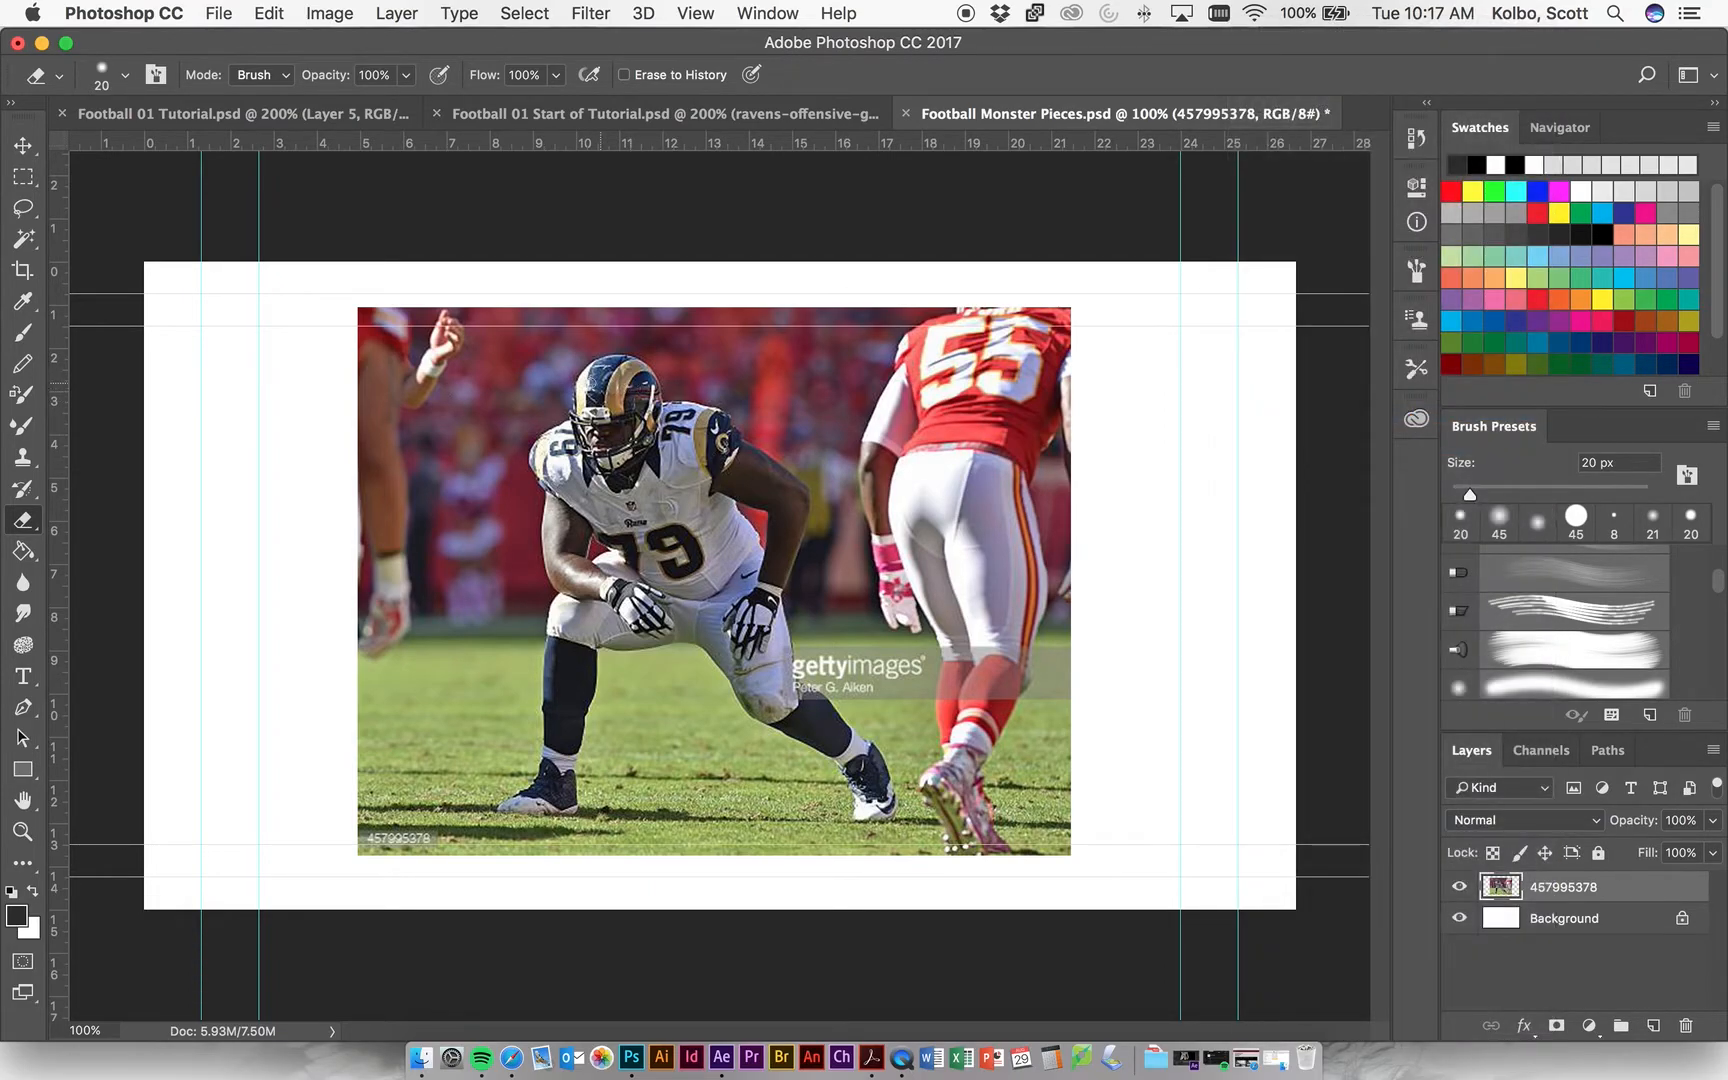
Erase a few strokes across the photo's upper-left area and delete the Background layer, leaving transparency behind the photo.
mouse_move(540, 318)
mouse_down()
mouse_move(408, 417)
mouse_move(565, 351)
mouse_move(428, 394)
mouse_move(537, 356)
mouse_move(448, 445)
mouse_up()
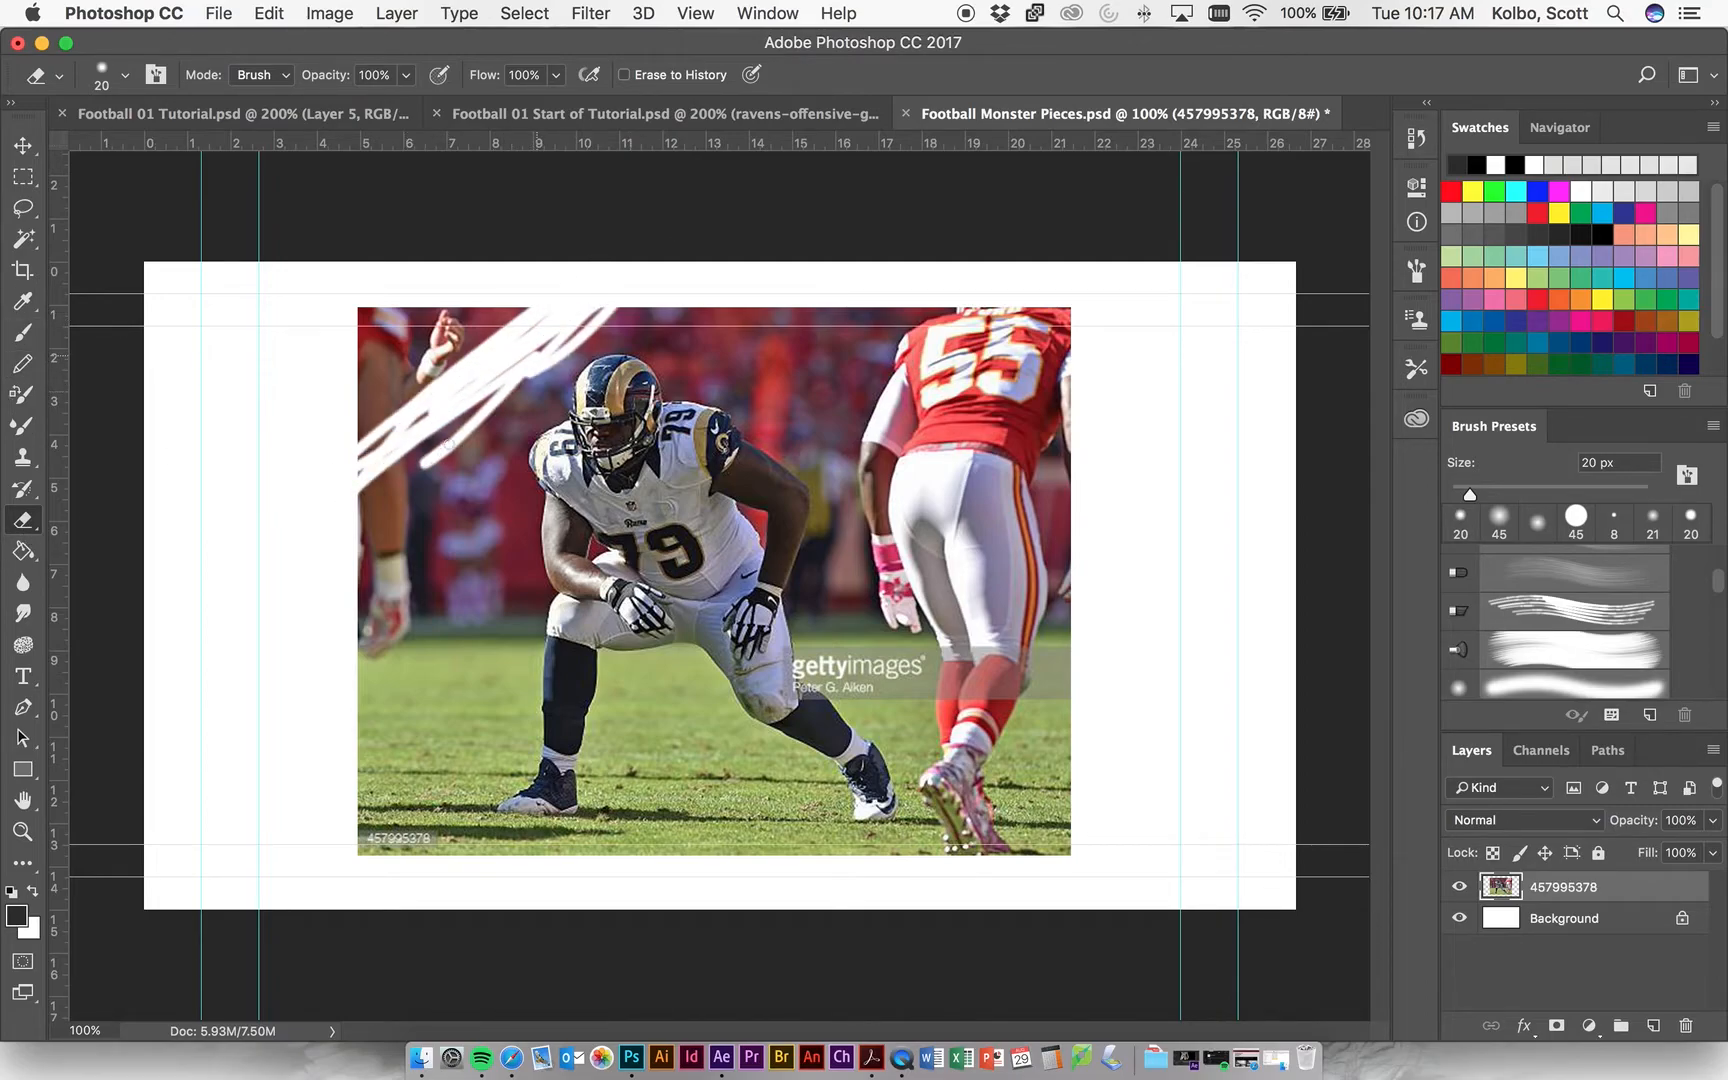
click(1459, 918)
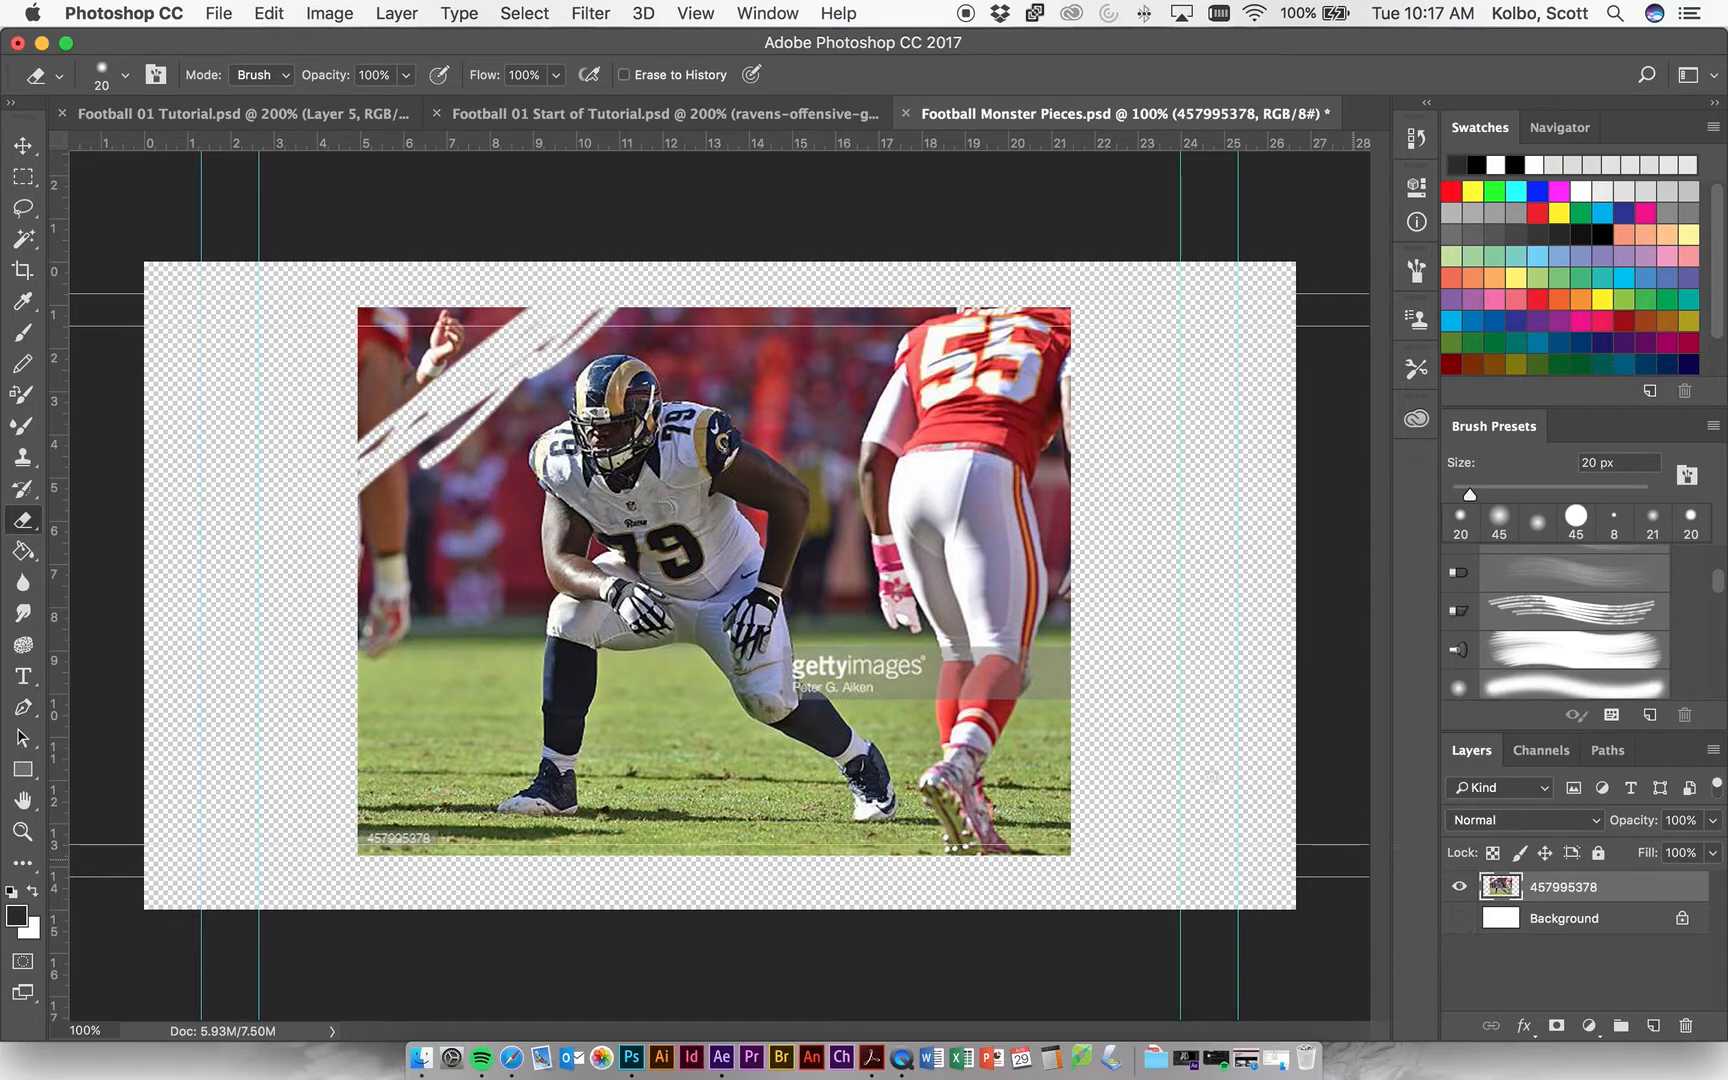
click(1459, 918)
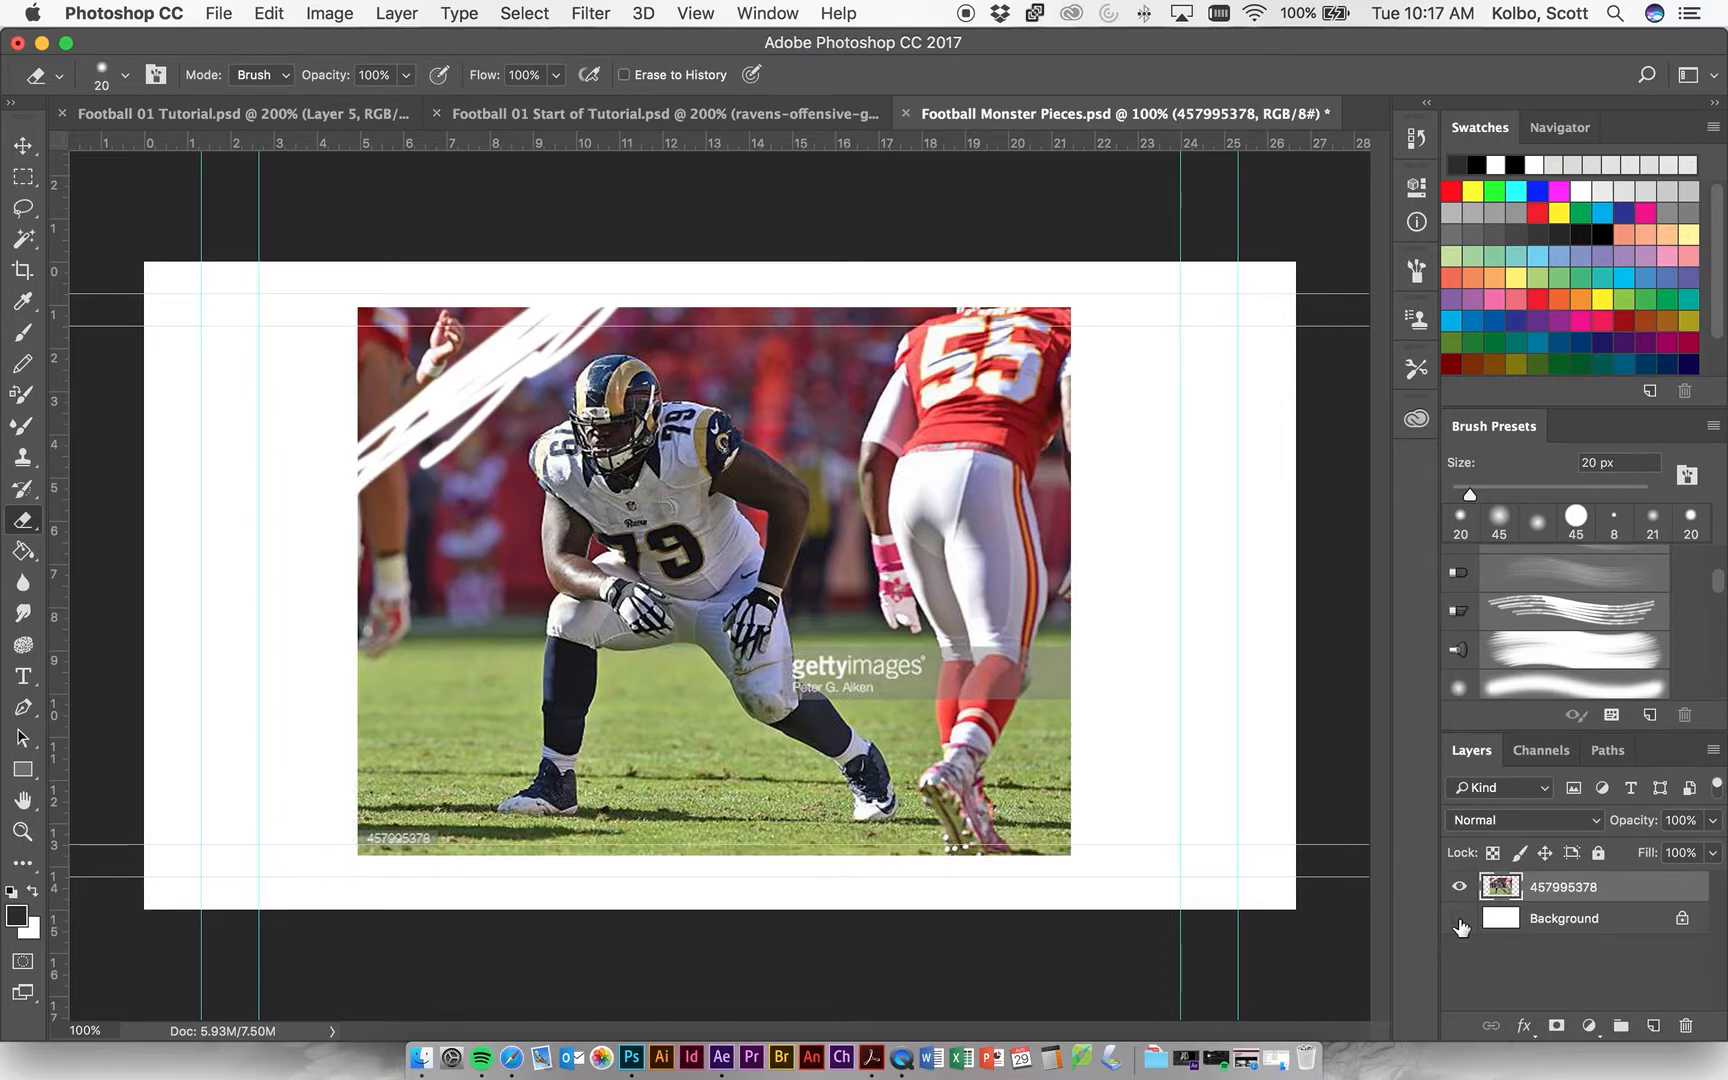
click(1459, 920)
drag(1597, 921, 1686, 1026)
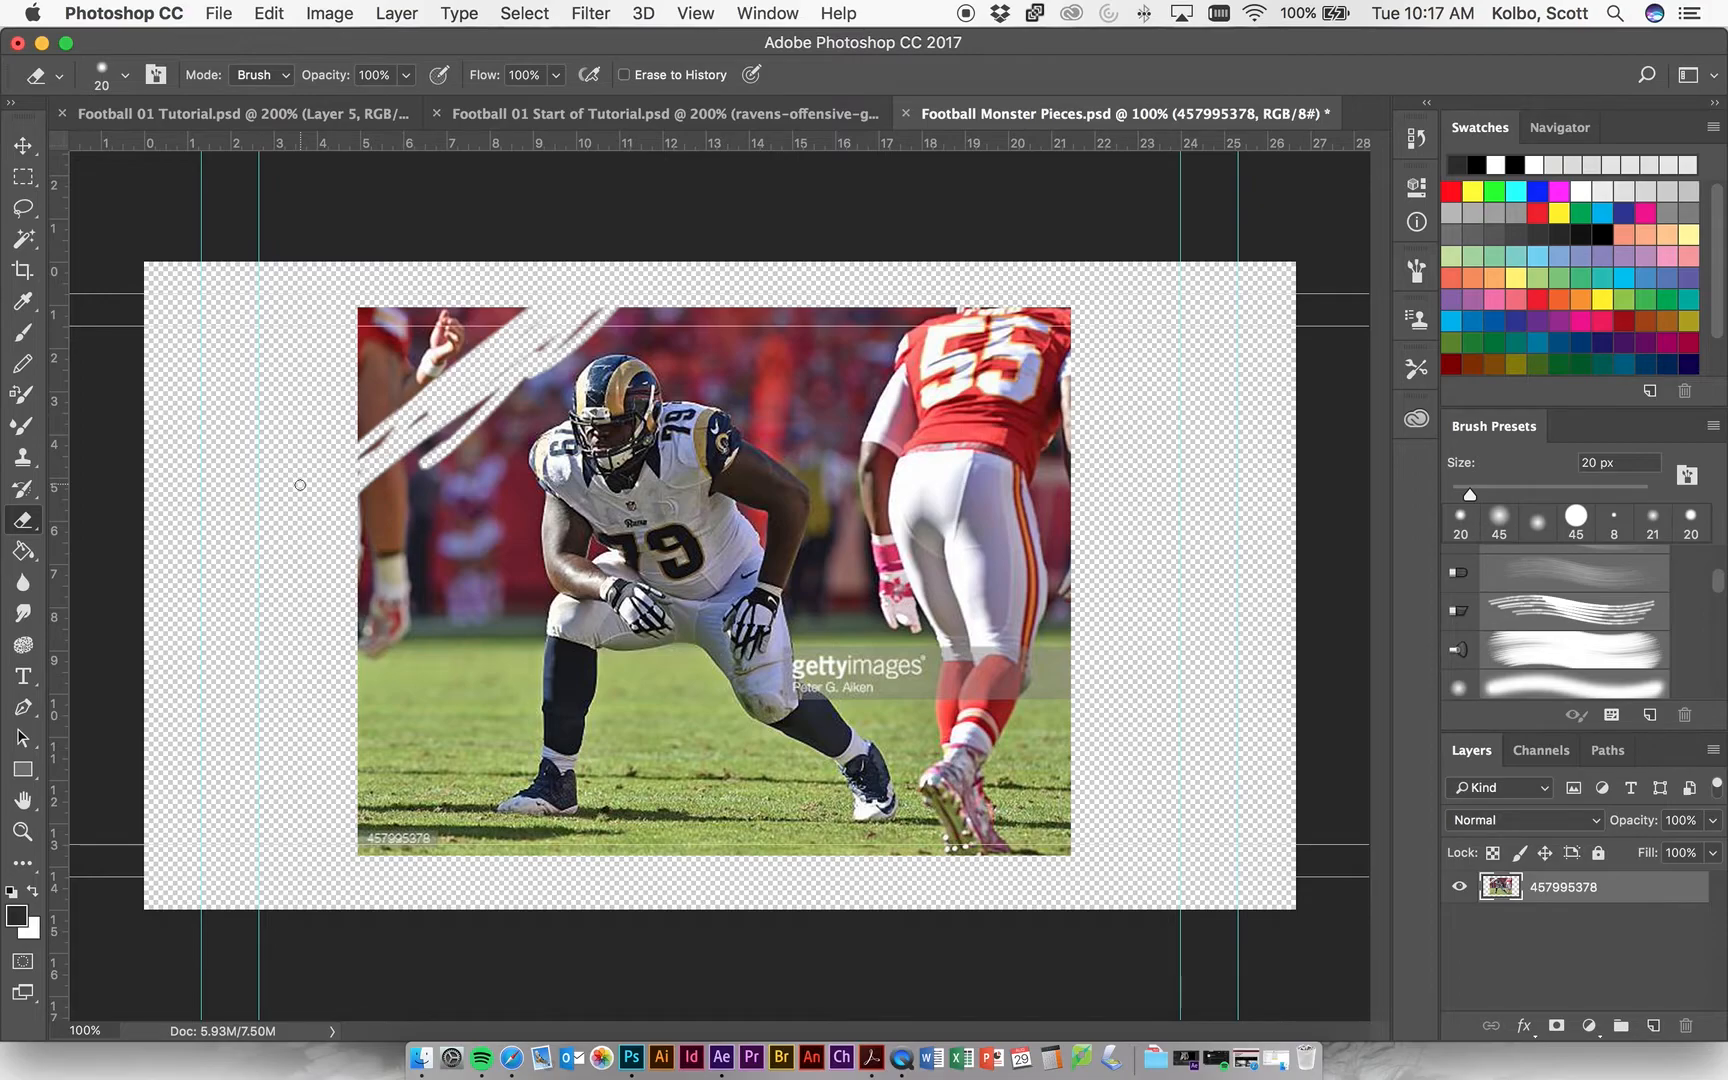
Remove a patch of the red jersey below the number 55 with the Quick Selection tool and clear the selection.
click(30, 243)
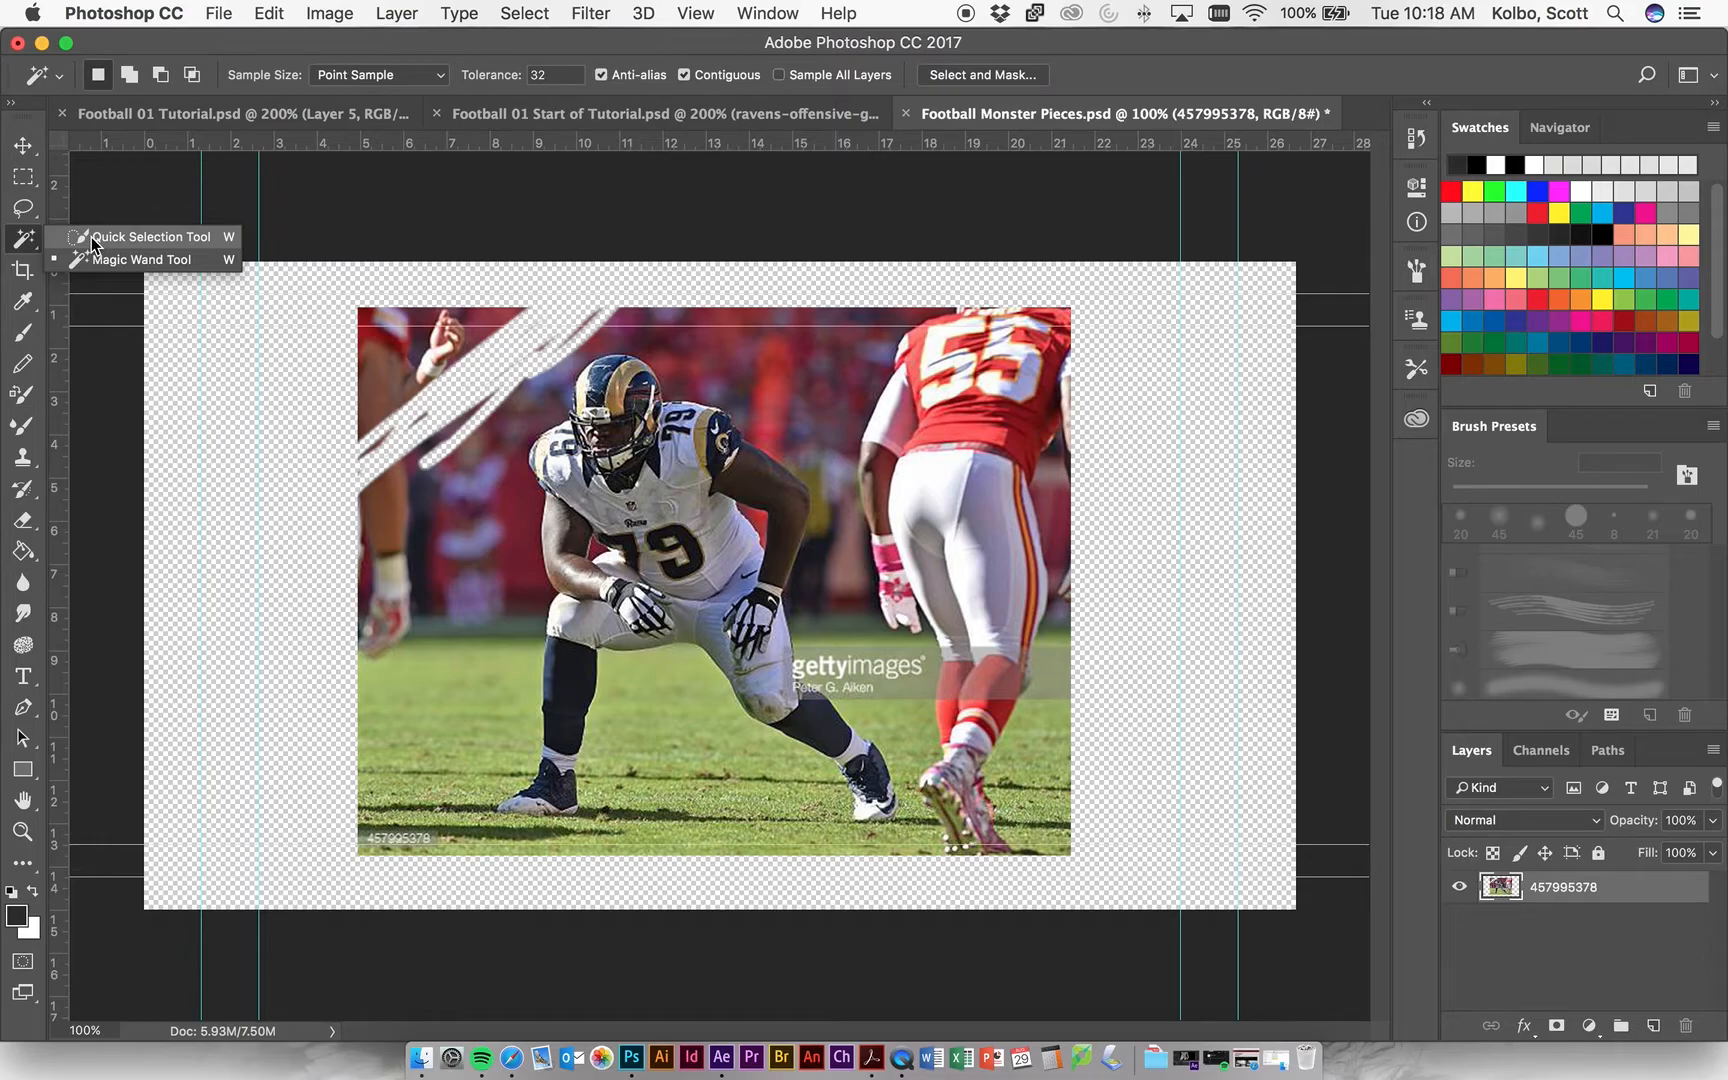
click(140, 237)
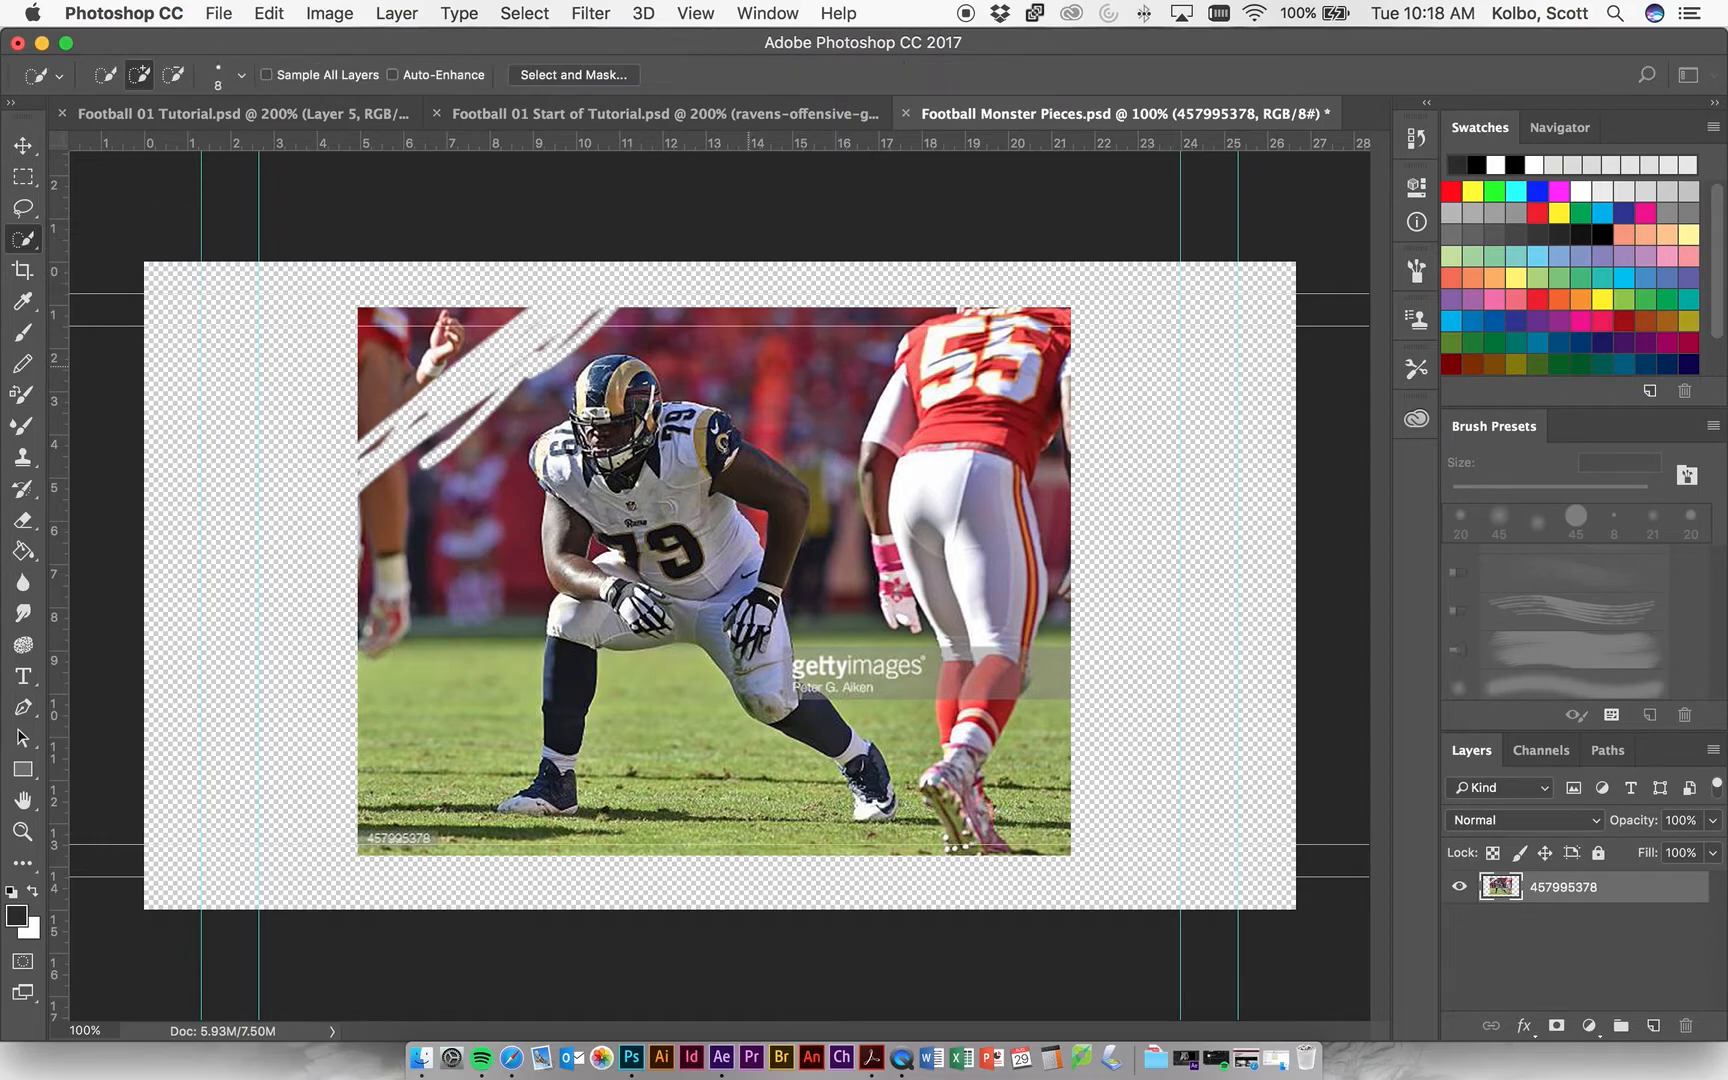
click(700, 380)
key(super+d)
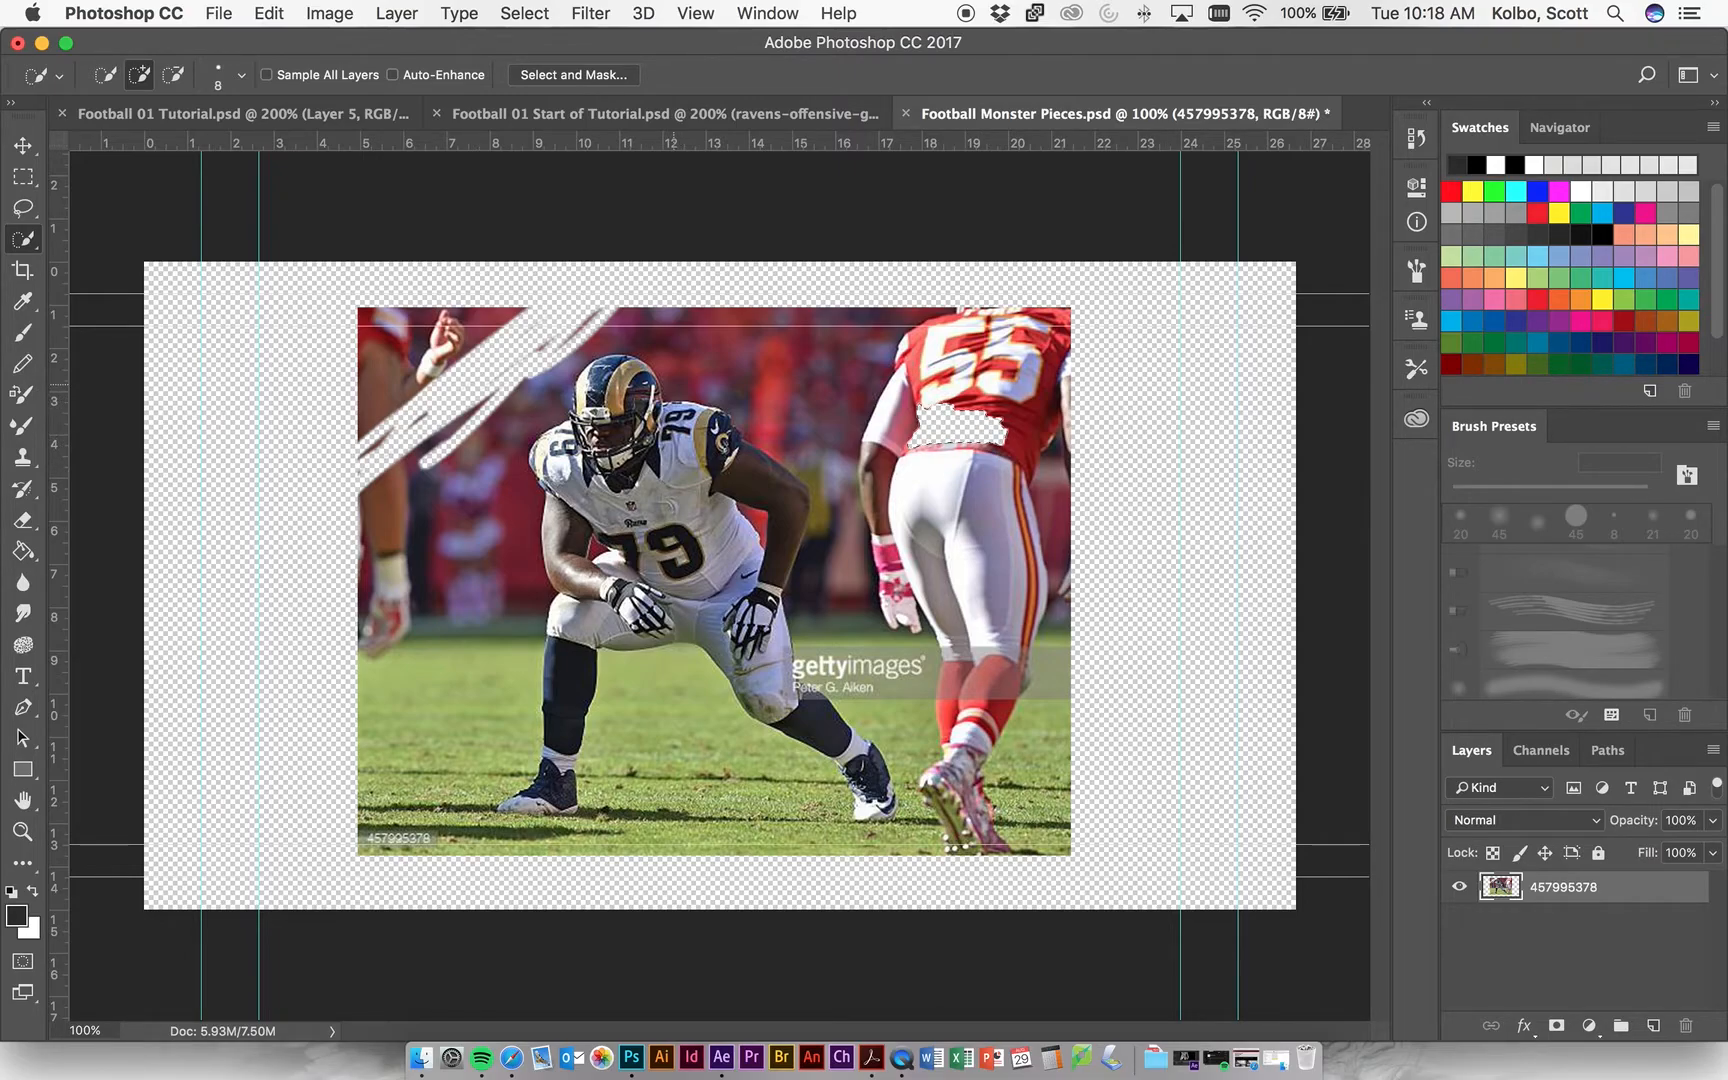
Try selecting the red crowd behind the crouching player with the Magic Wand at a tolerance of 100.
right_click(28, 243)
click(122, 260)
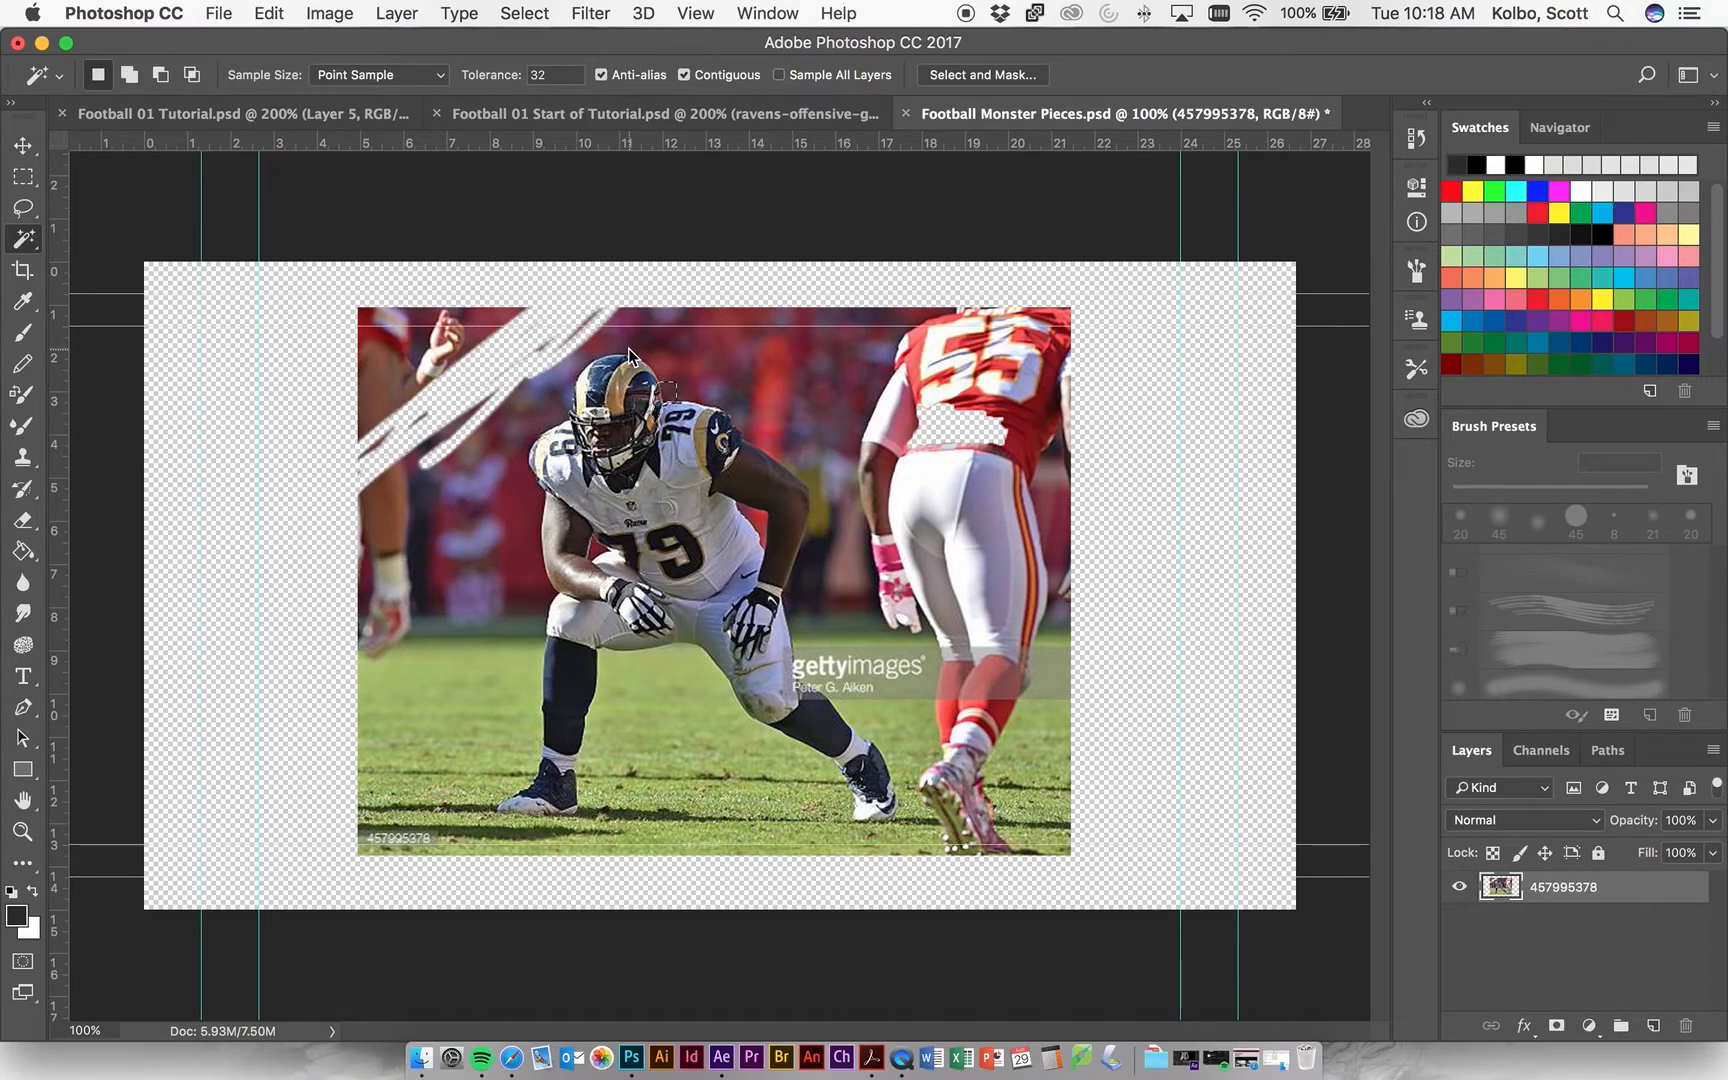
click(704, 365)
click(548, 76)
key(BackSpace)
key(BackSpace)
text(1)
click(615, 327)
text(100)
click(714, 362)
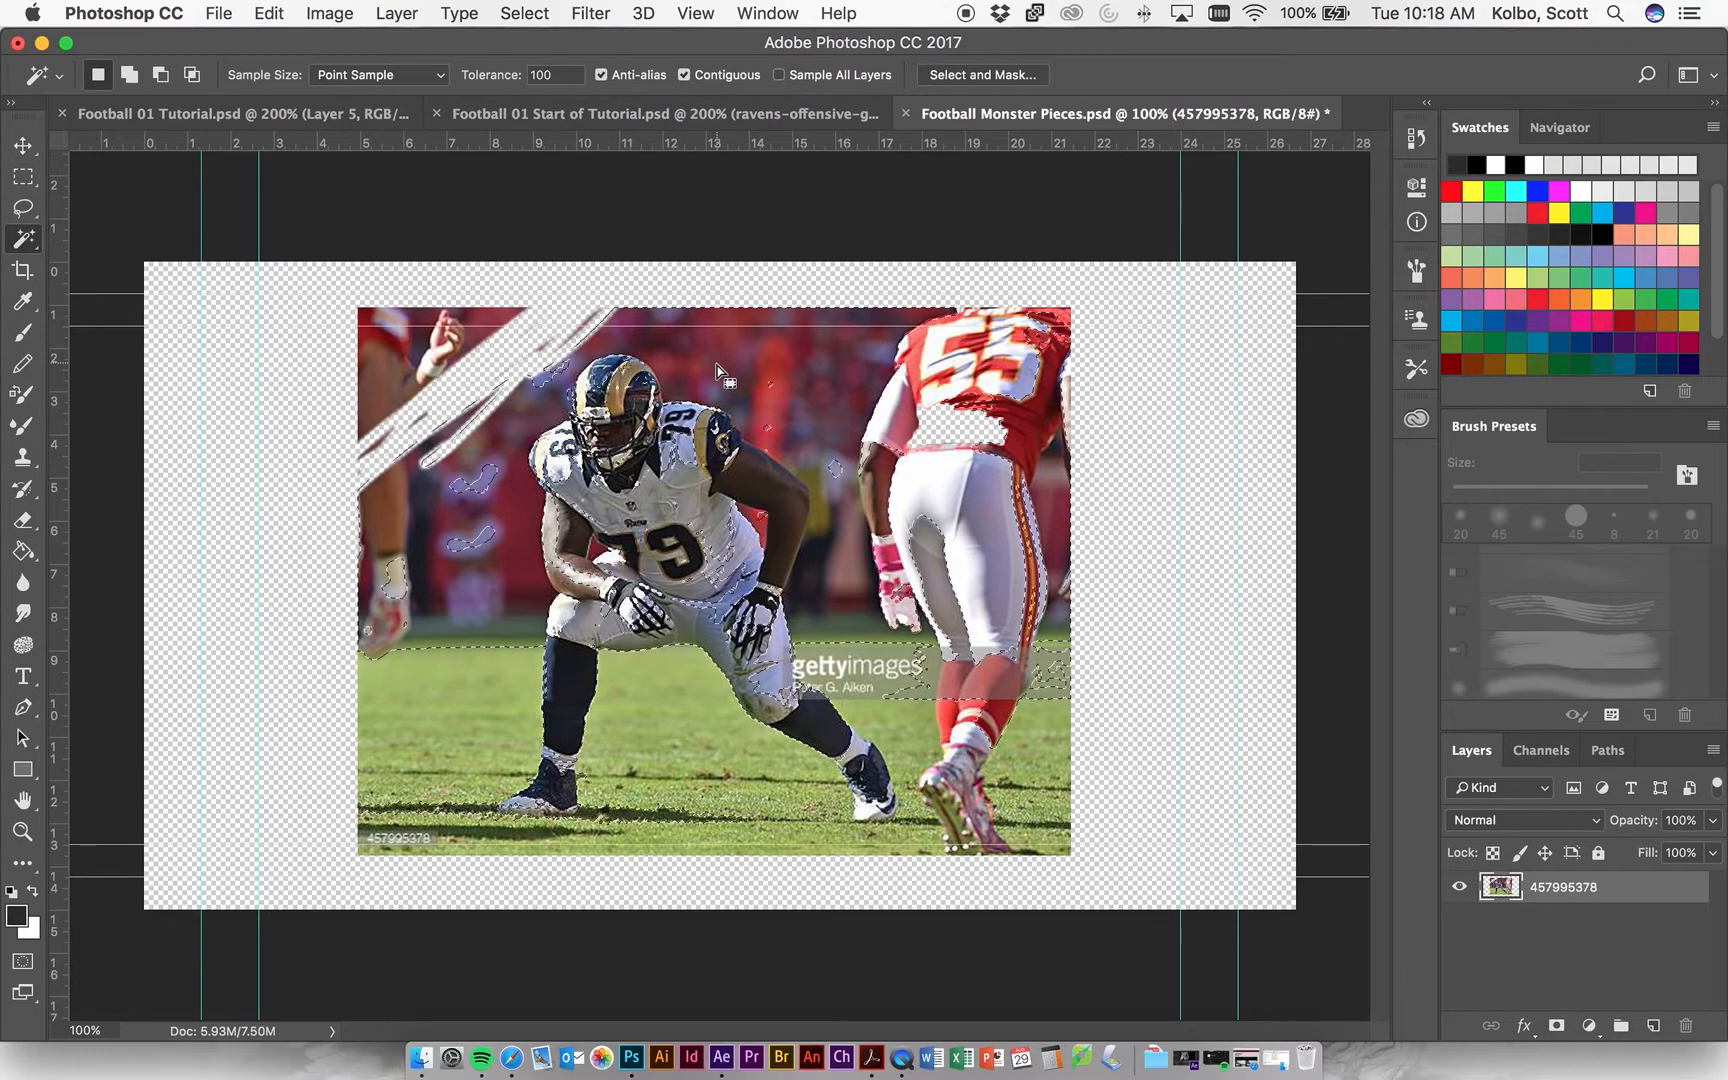
Set the Magic Wand tolerance back to 32 and sample the crowd beside the raised hand.
double_click(559, 76)
text(32)
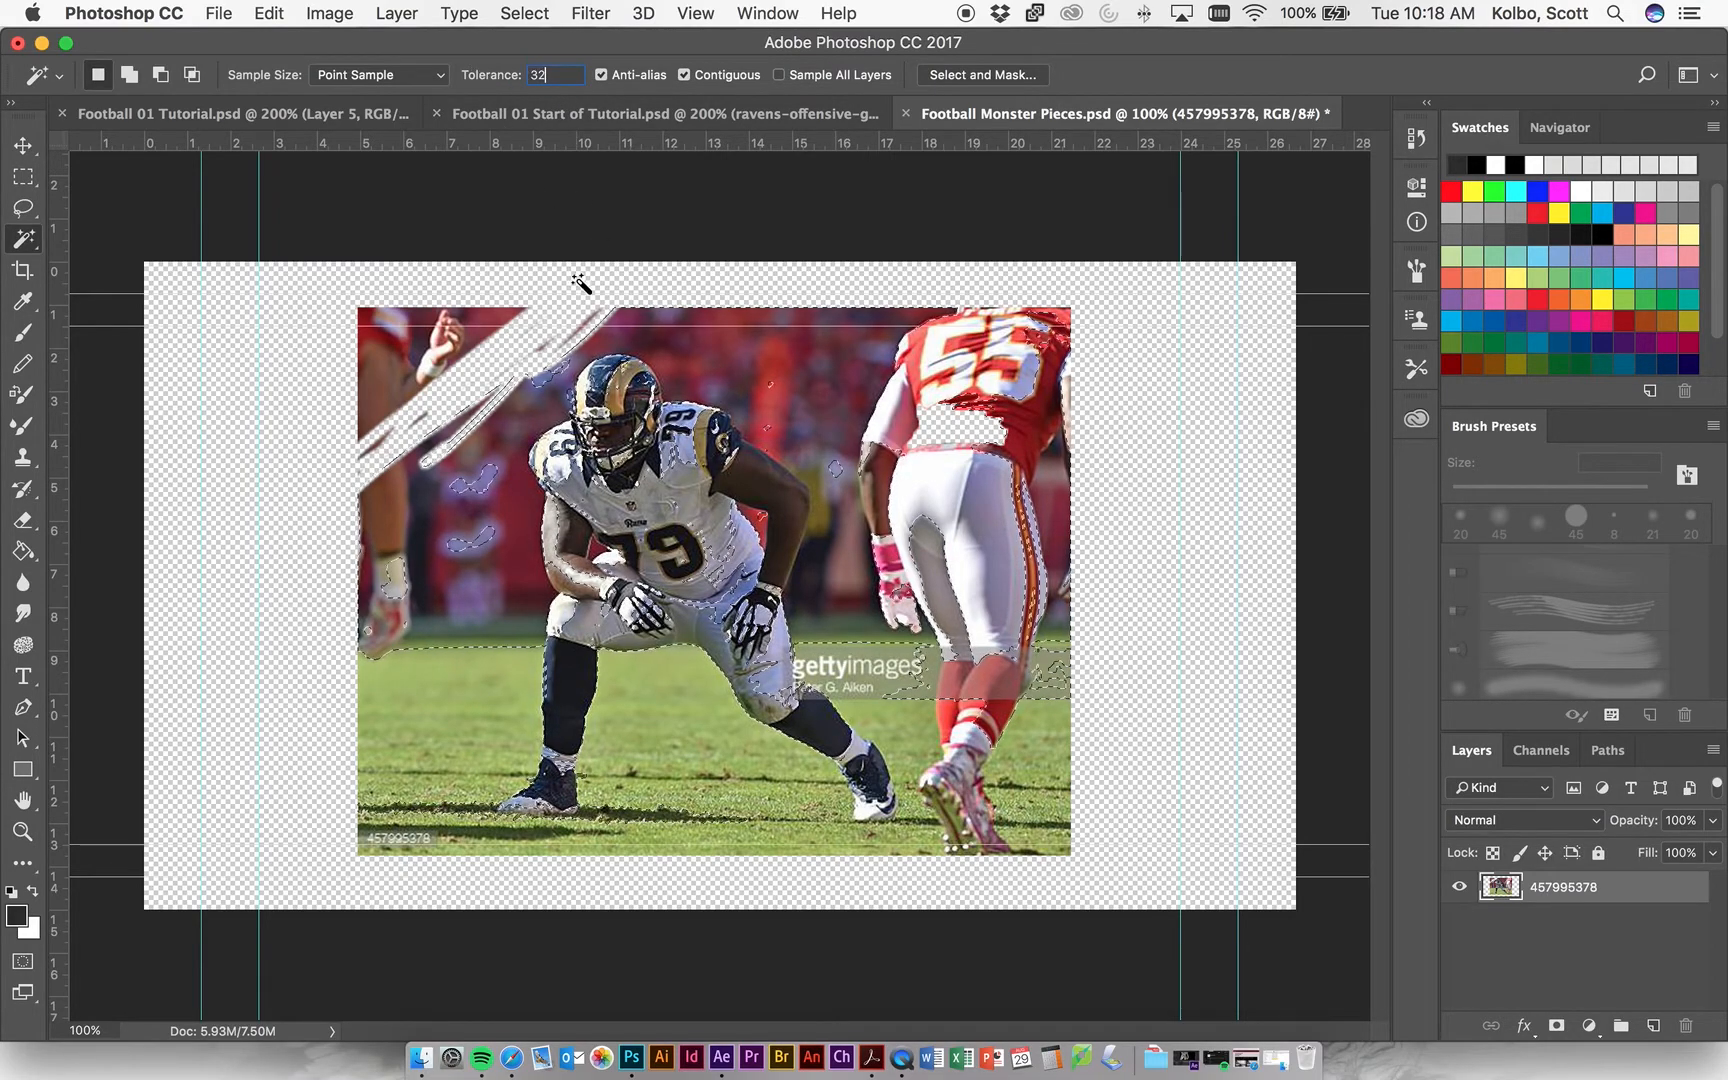
click(492, 330)
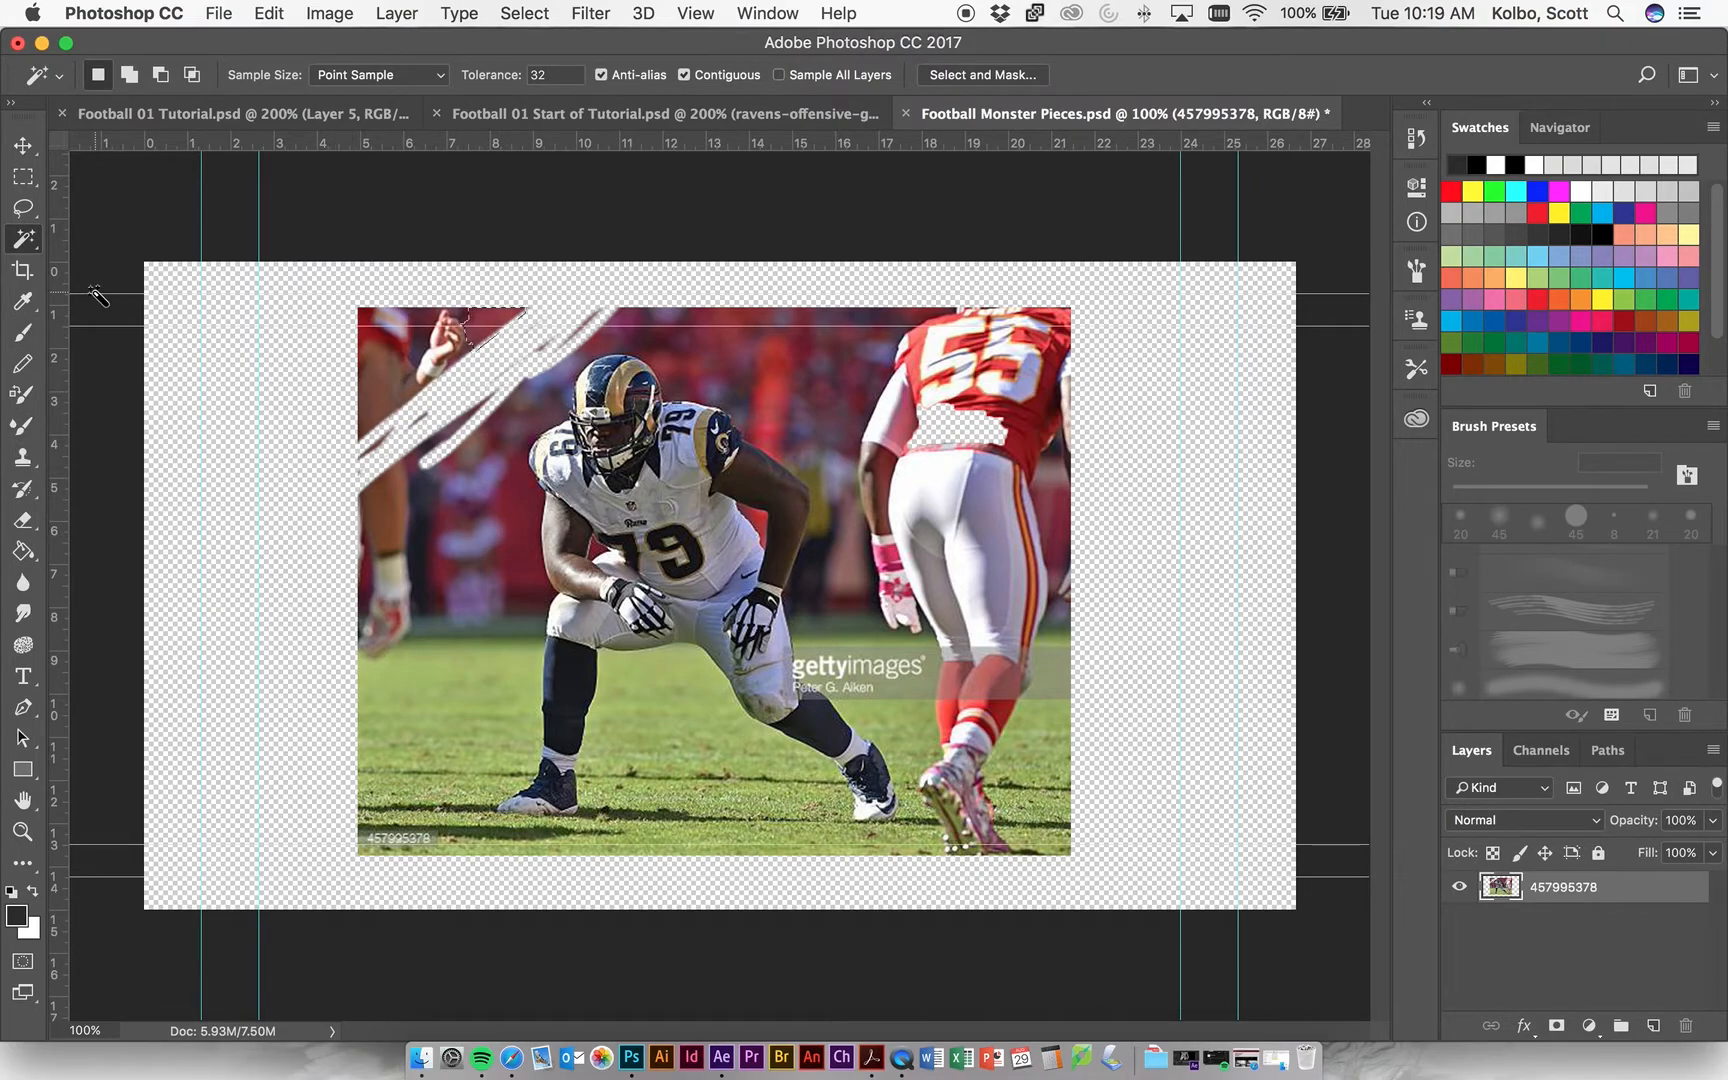
Loosely outline the crouching player's helmet with the Lasso tool and copy the selection to a new layer.
click(23, 208)
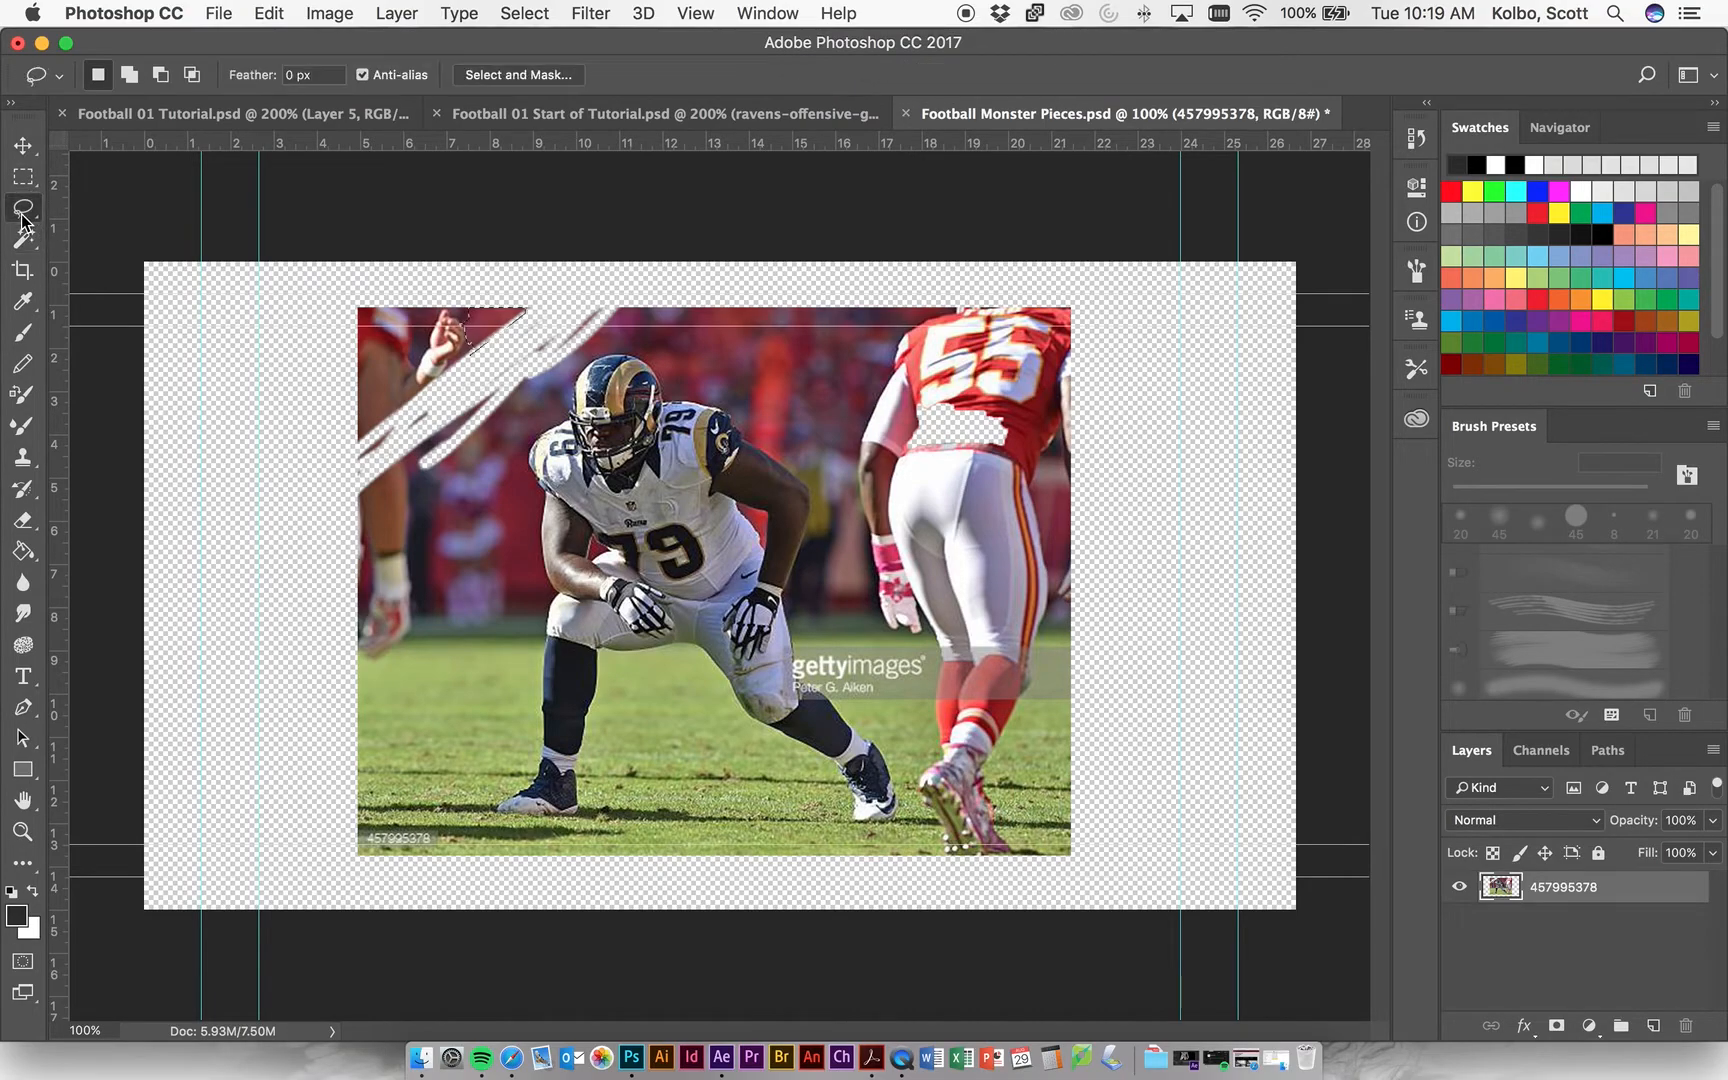
right_click(22, 216)
click(80, 214)
click(364, 344)
mouse_move(604, 357)
mouse_down()
mouse_move(659, 370)
mouse_move(668, 432)
mouse_move(644, 482)
mouse_move(605, 489)
mouse_move(582, 472)
mouse_move(566, 391)
mouse_move(579, 361)
mouse_move(642, 351)
mouse_up()
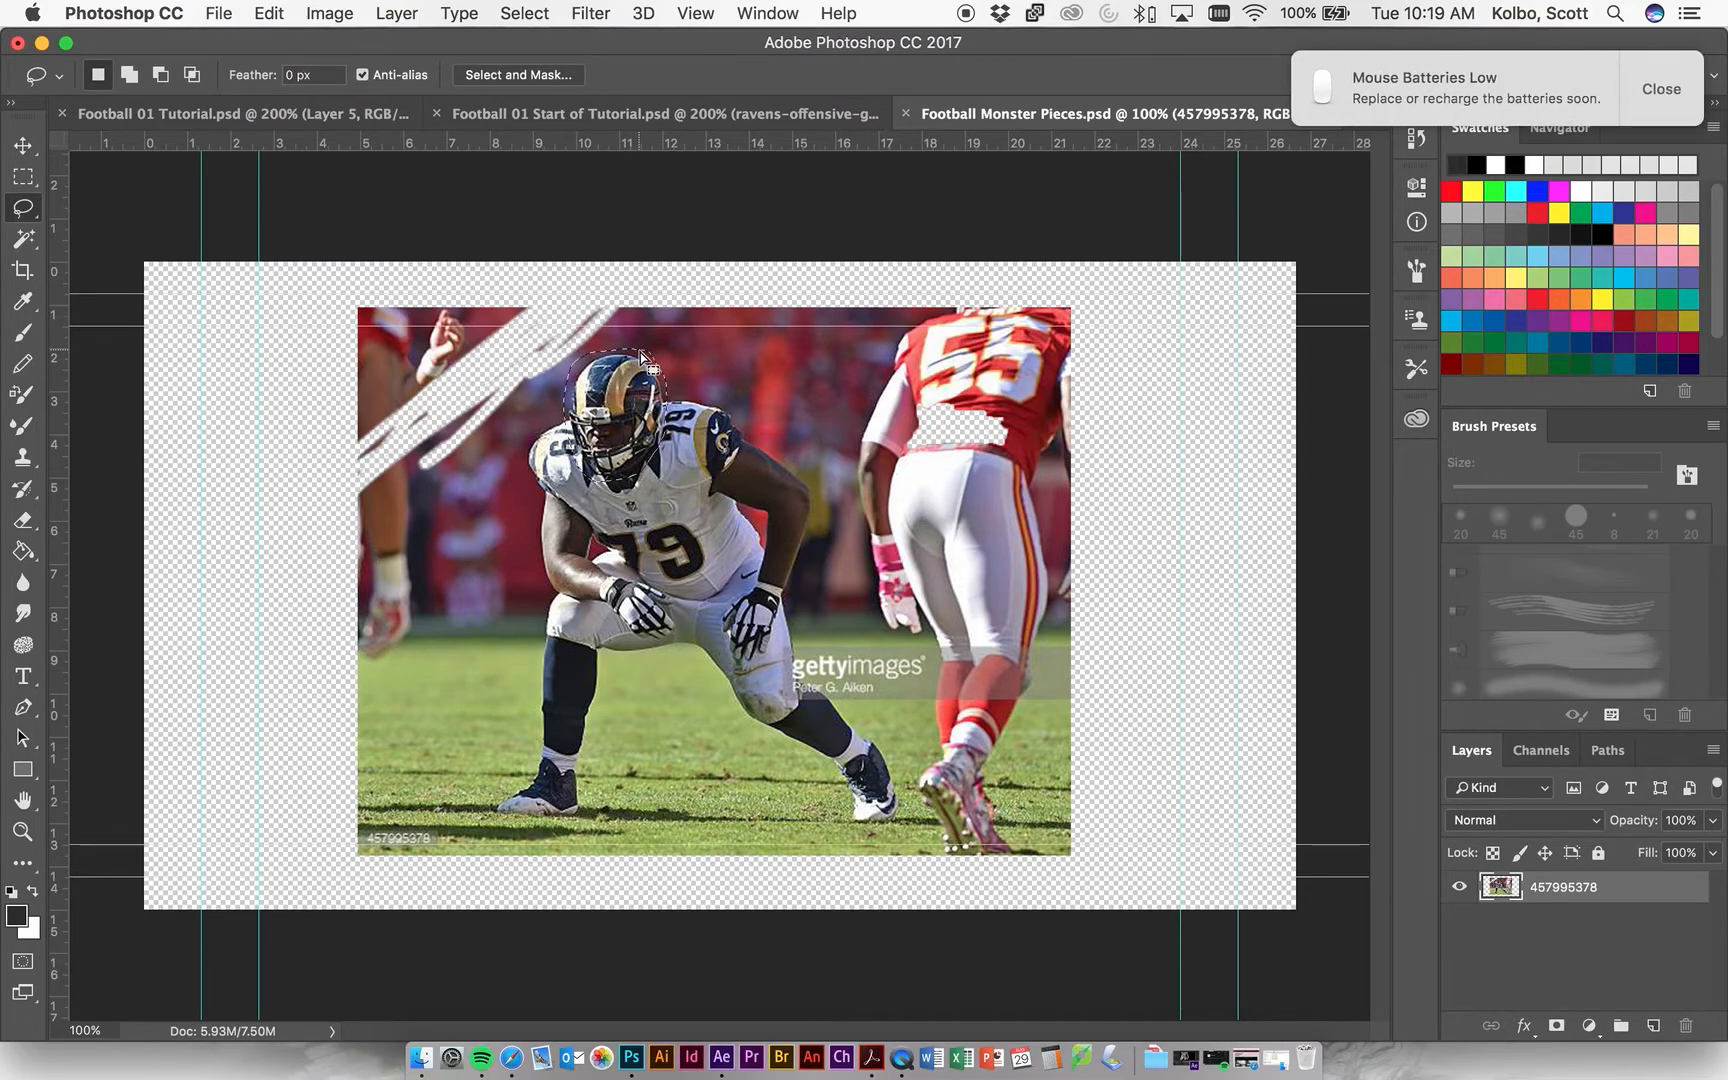
click(1652, 100)
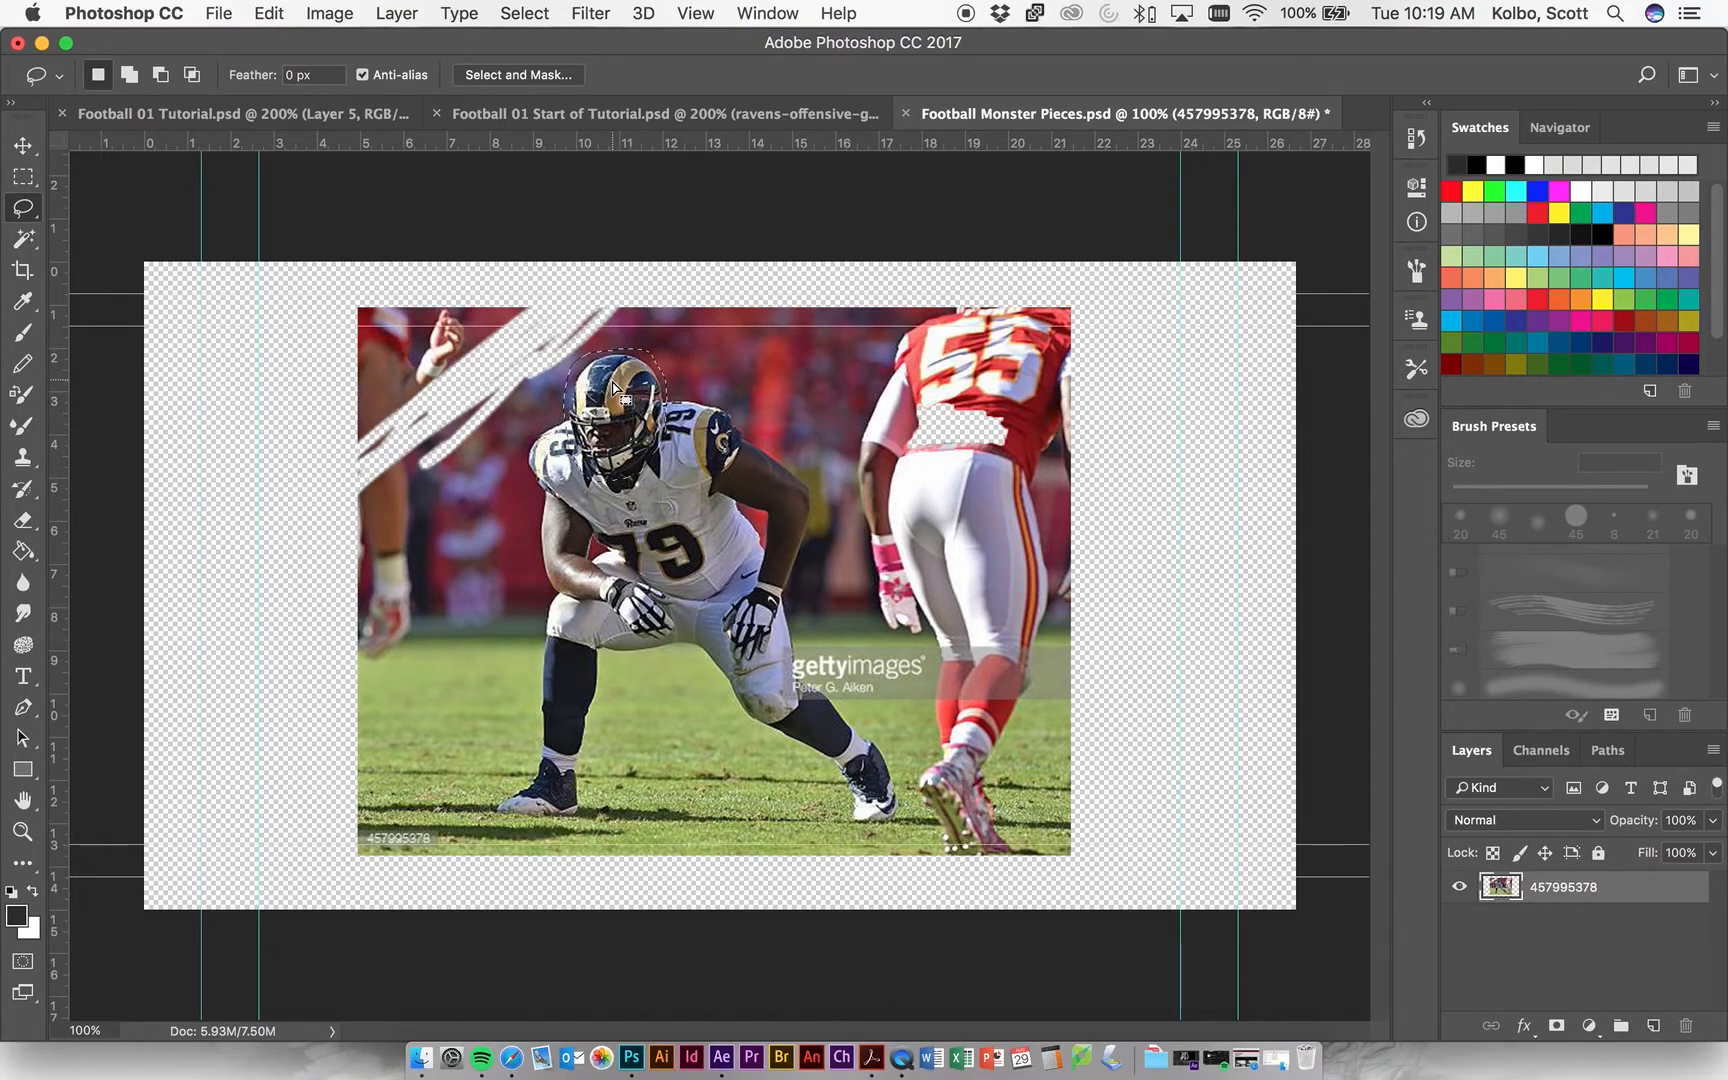
key(super+j)
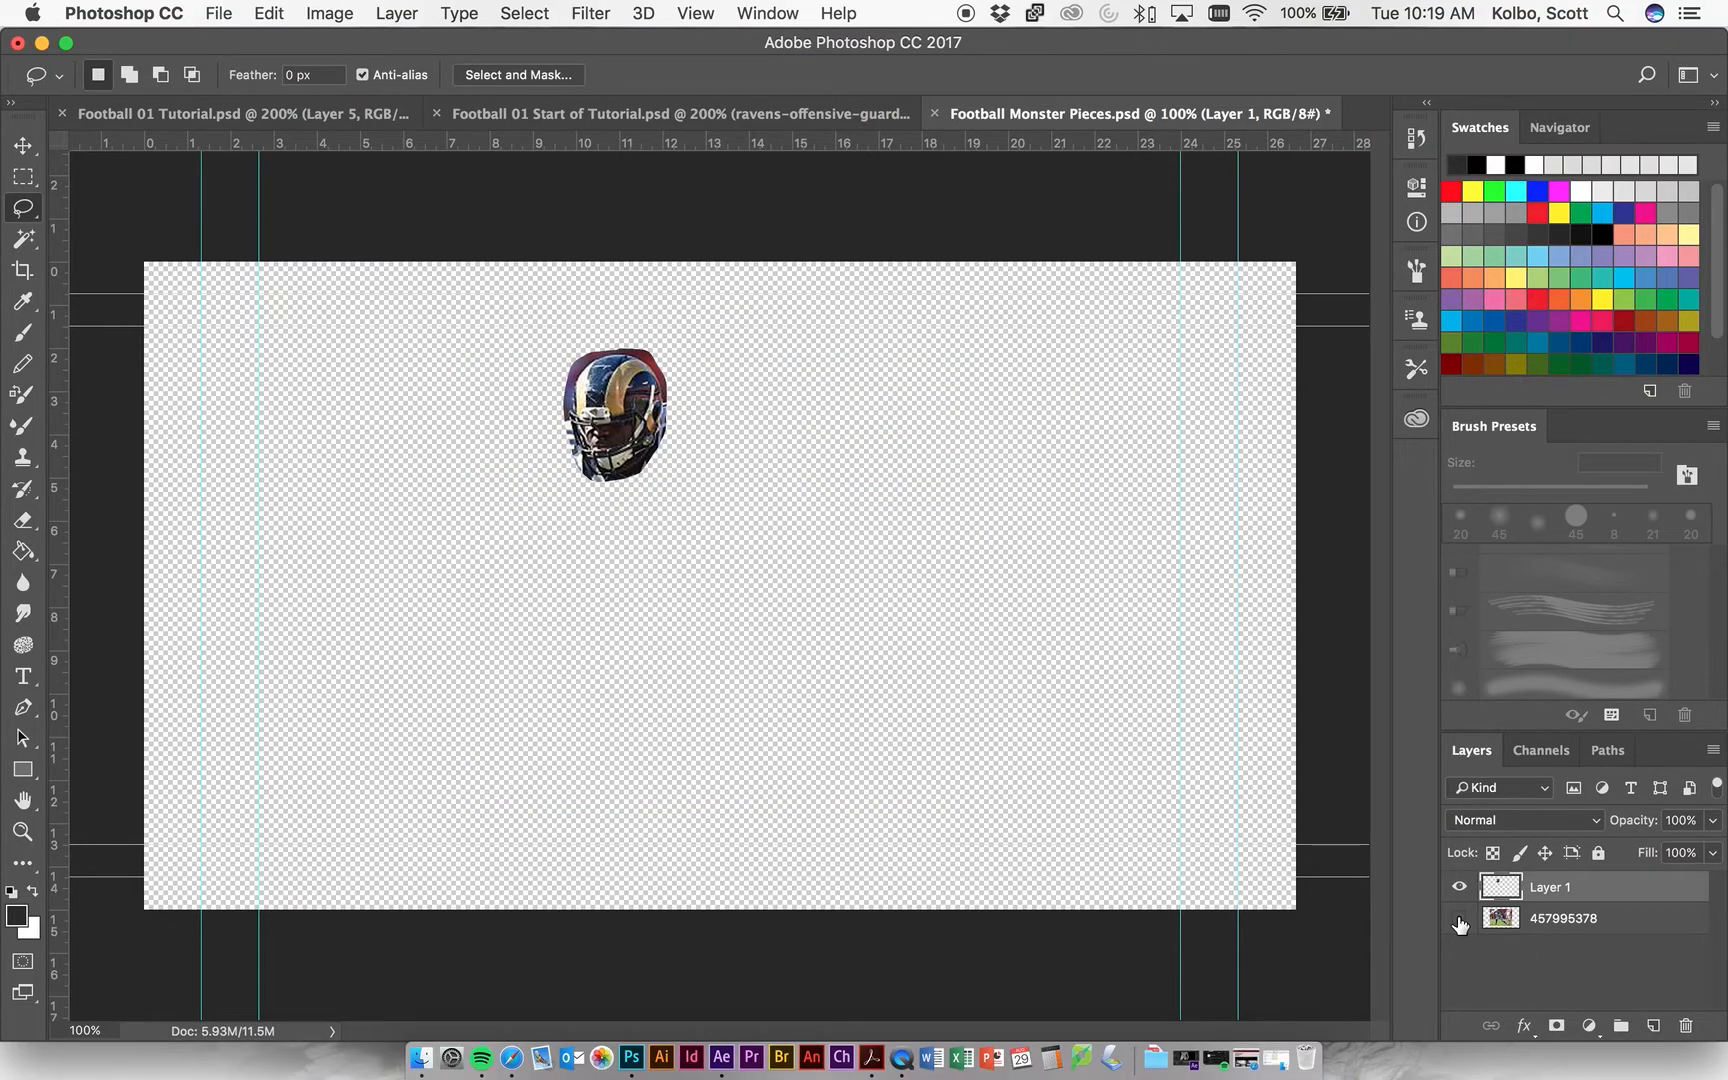
Delete the 457995378 photo layer and rename the remaining cutout layer Helmet.
drag(1571, 925, 1688, 1025)
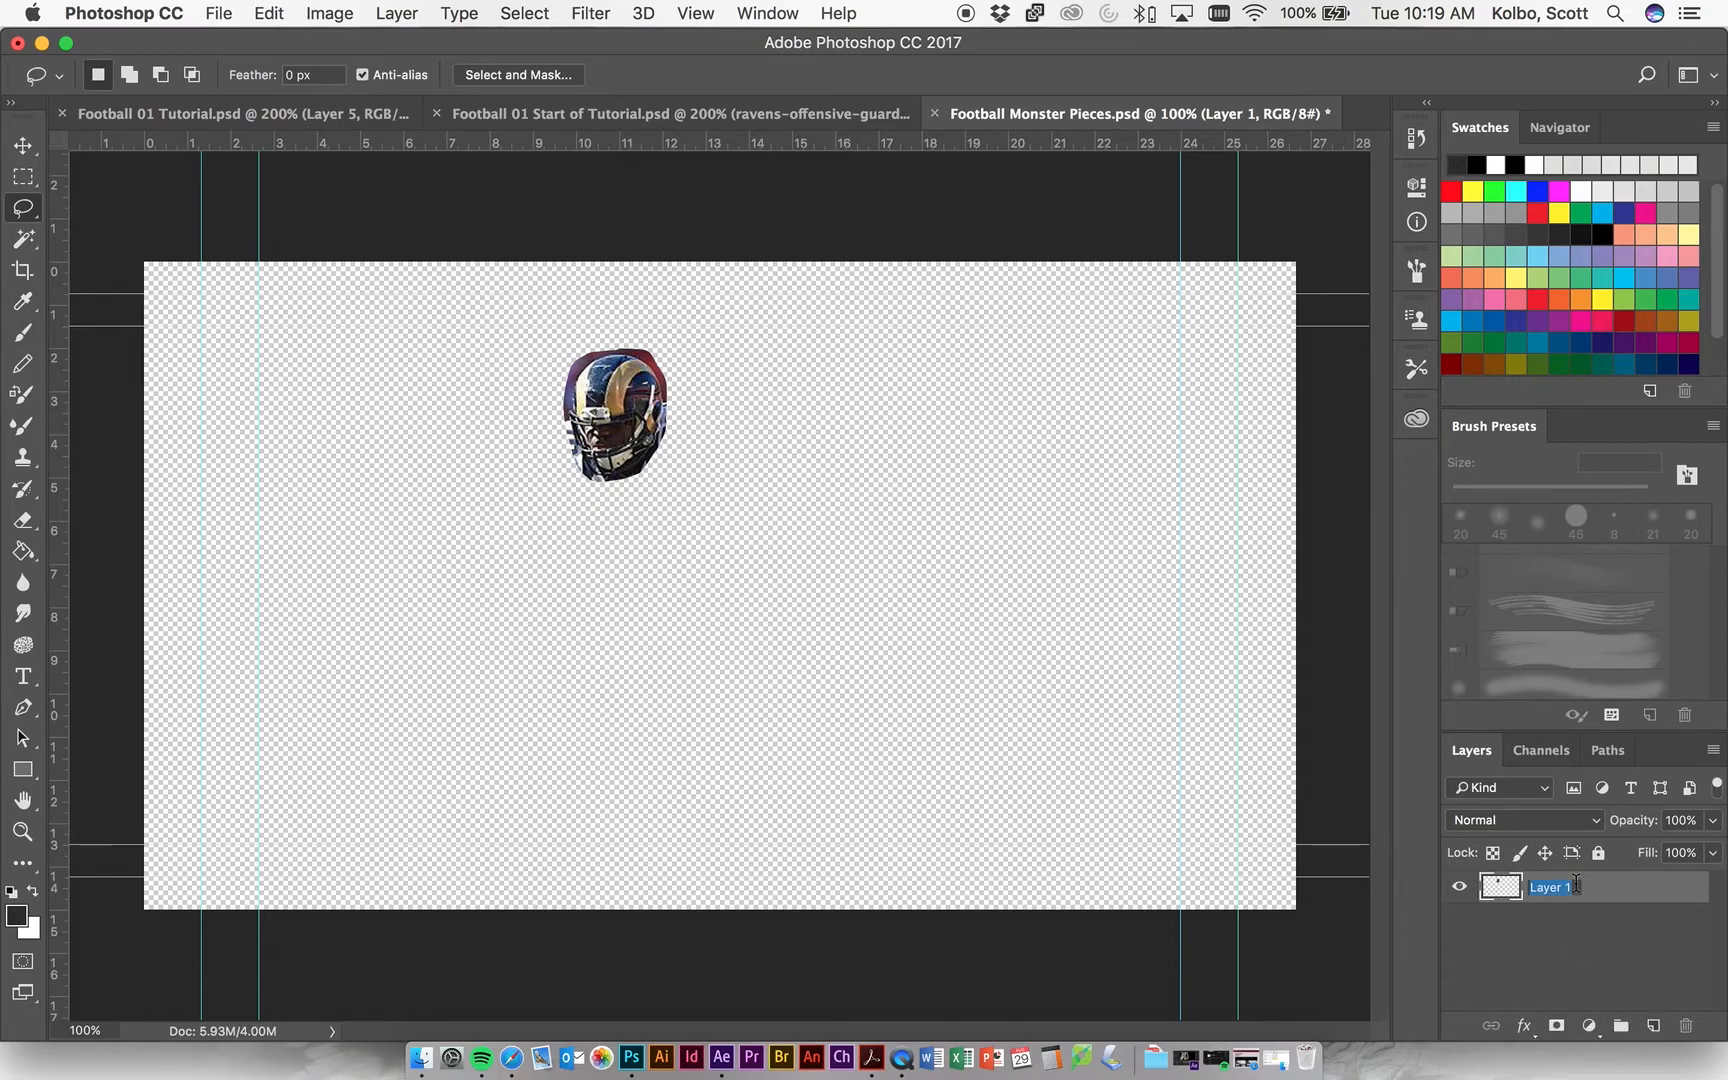
text(Helmet)
key(Return)
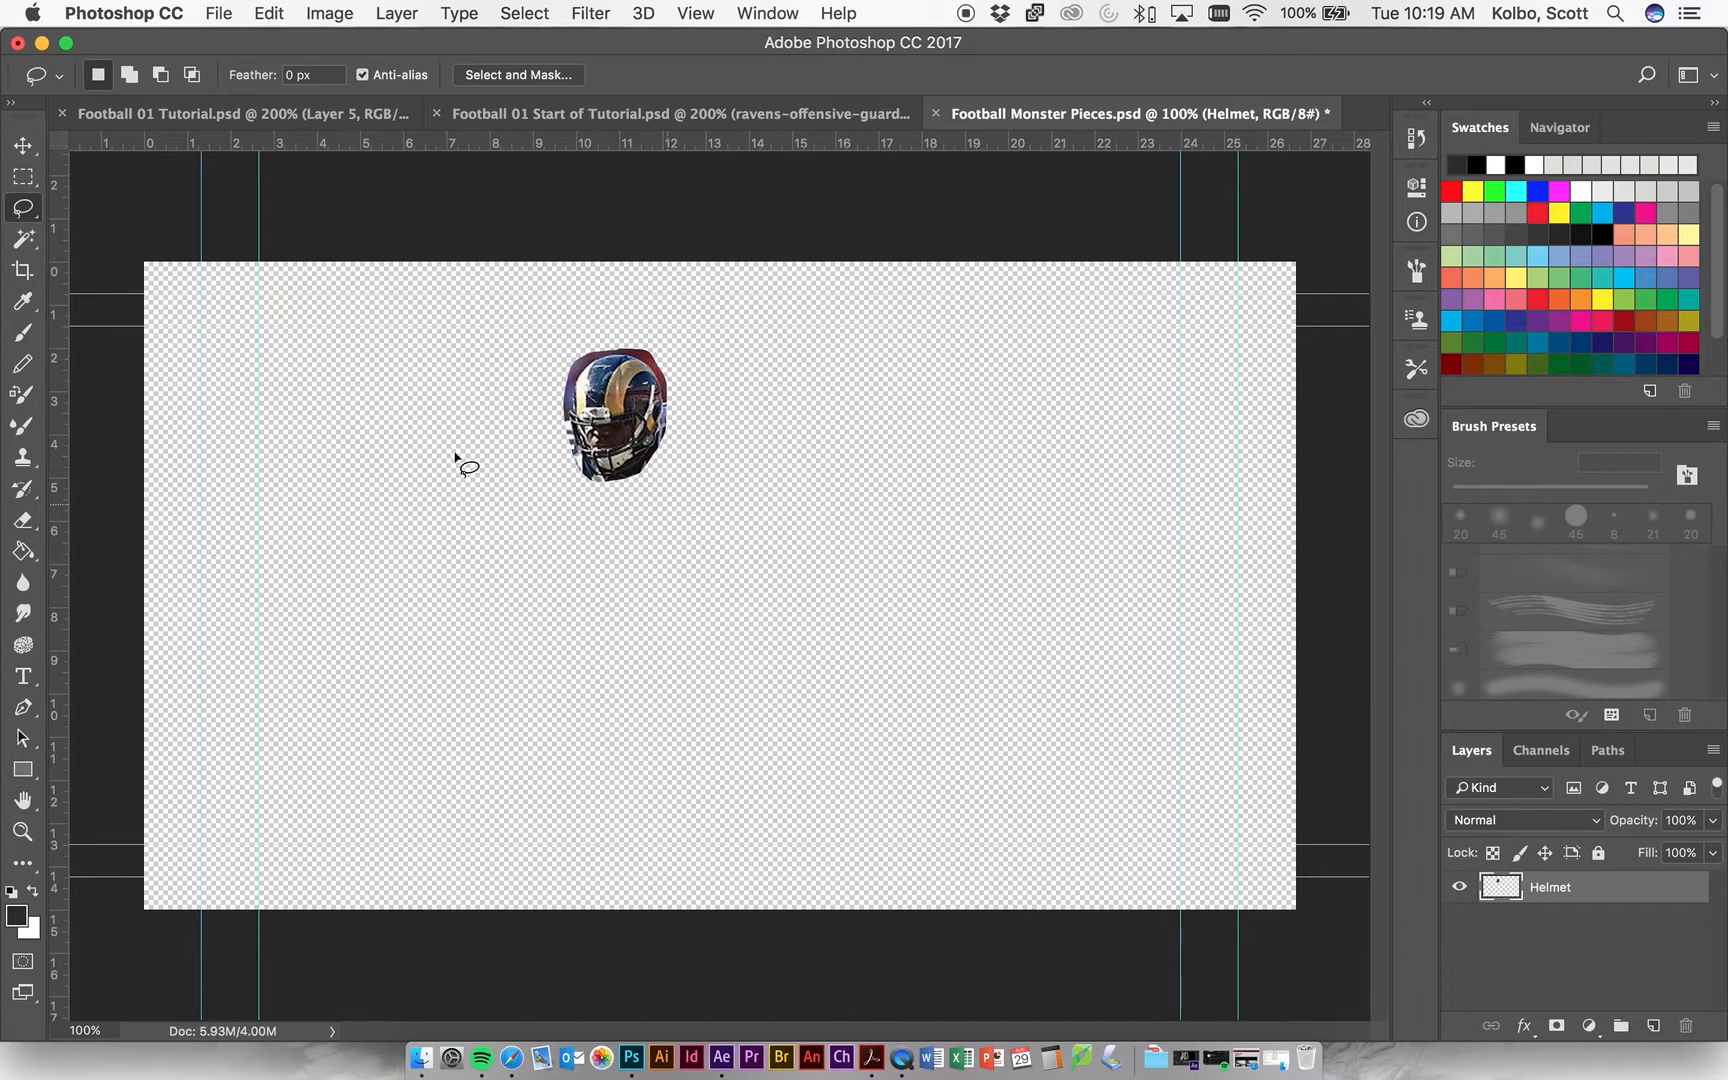
Try selecting the leftover crowd background above and beside the helmet with the Magic Wand at tolerance 32.
click(22, 831)
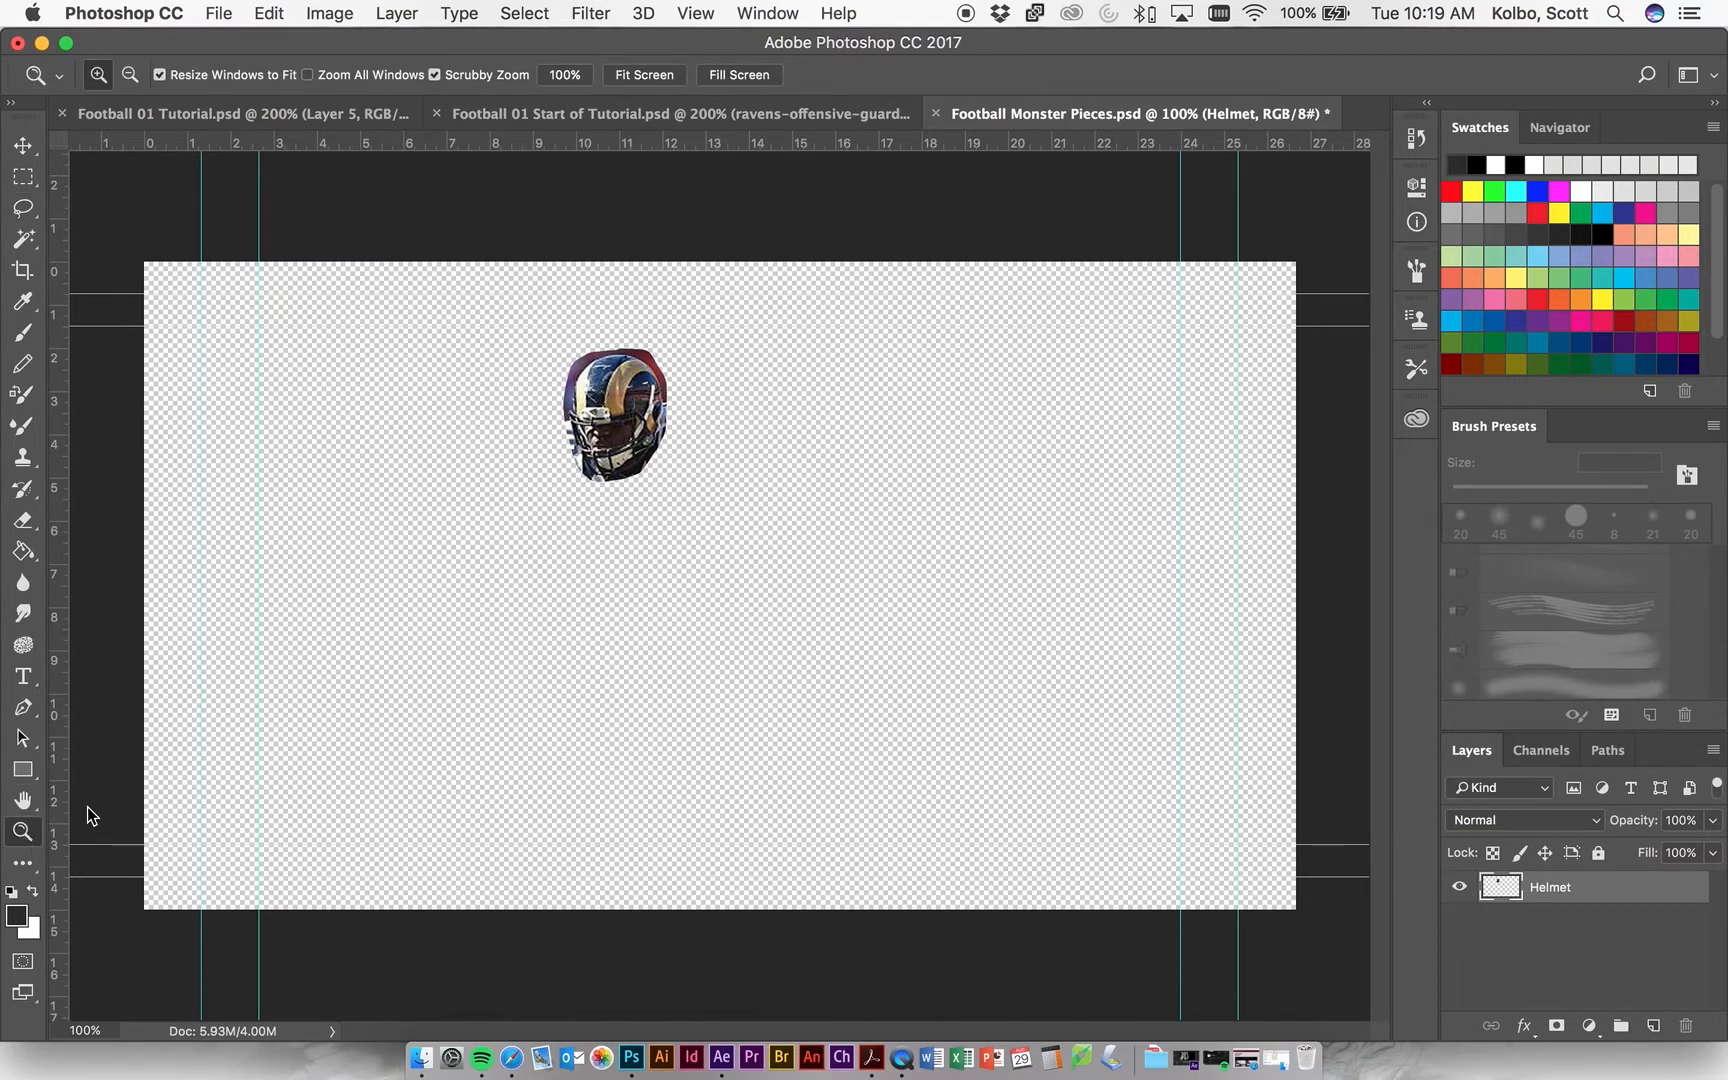
click(631, 434)
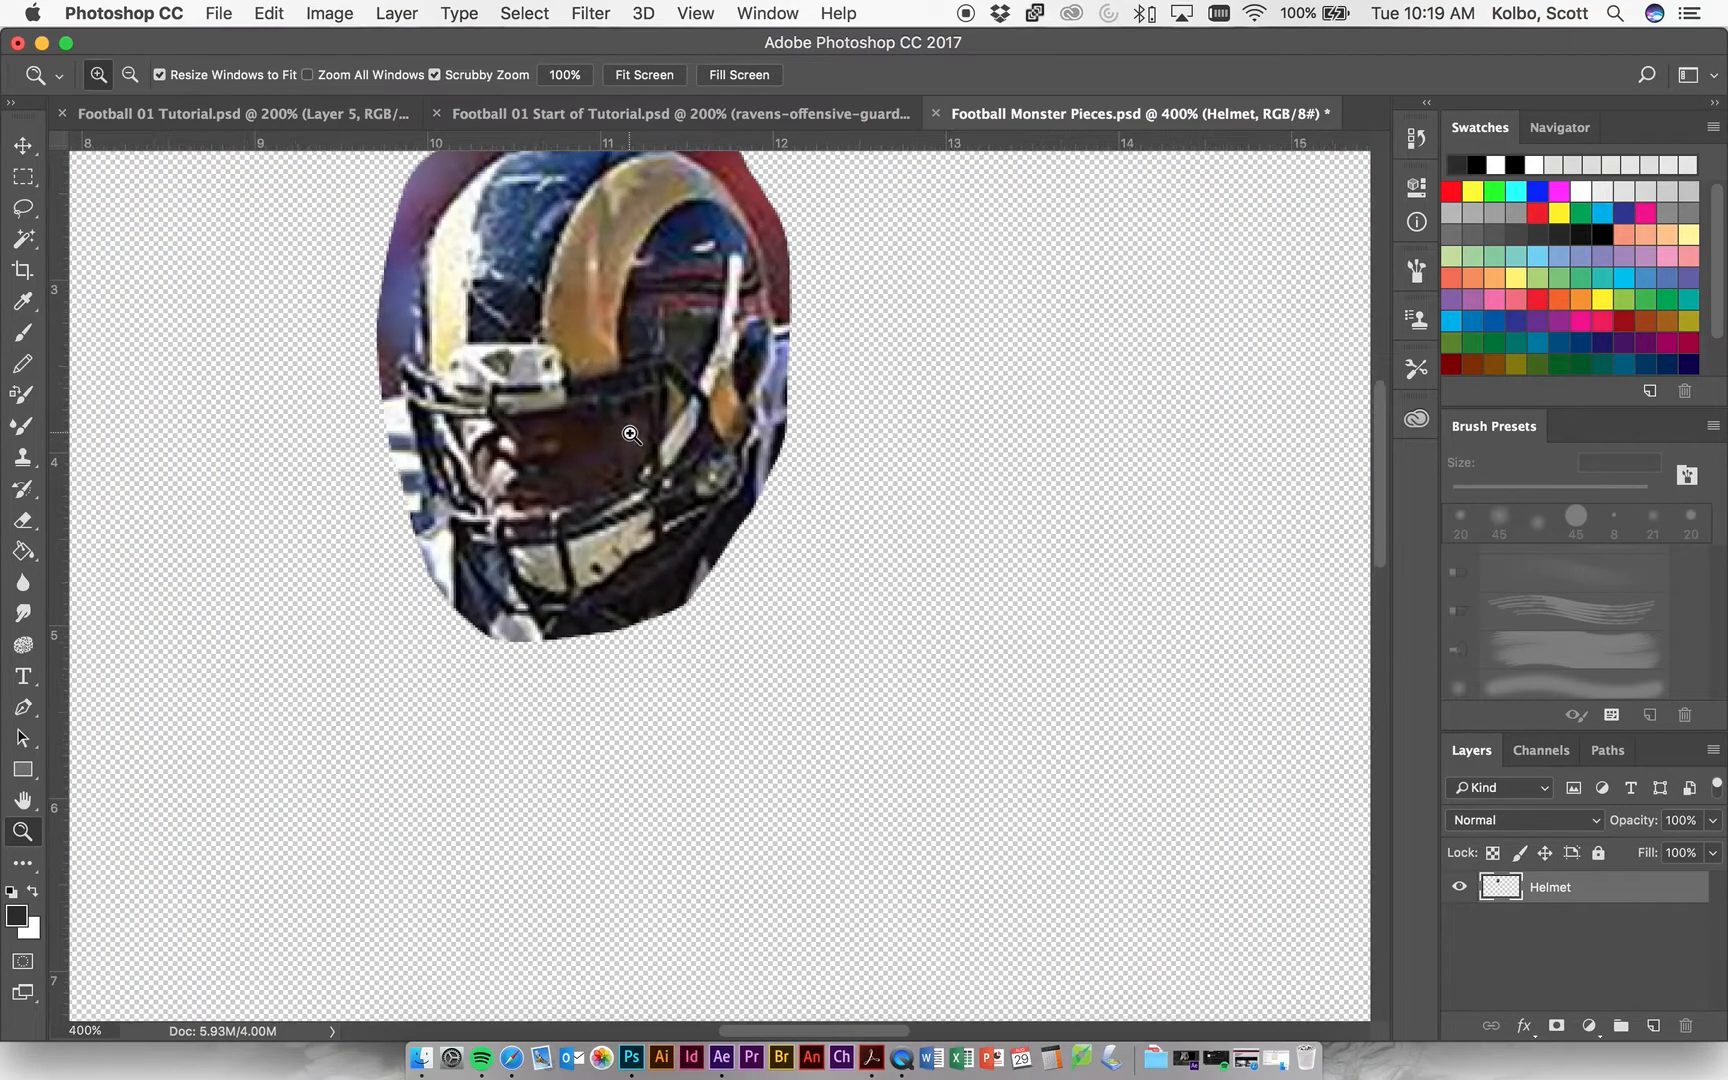
scroll(630, 436, up, 5)
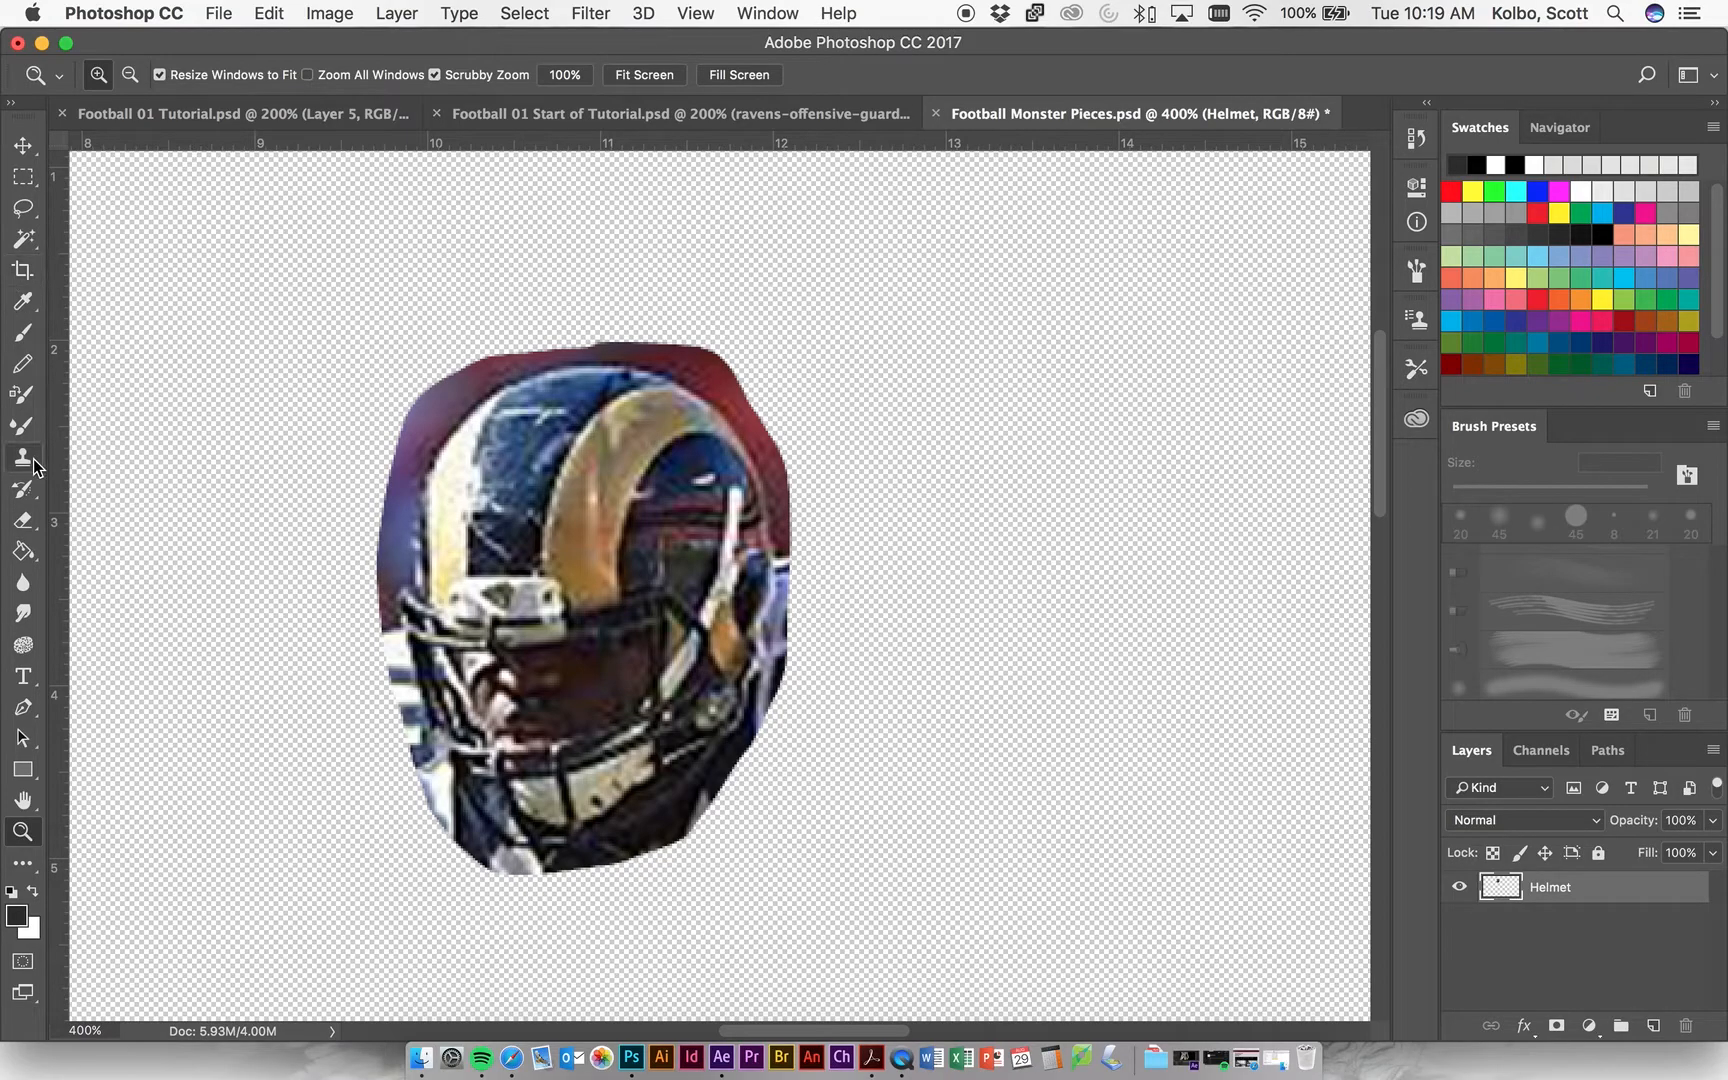
click(23, 238)
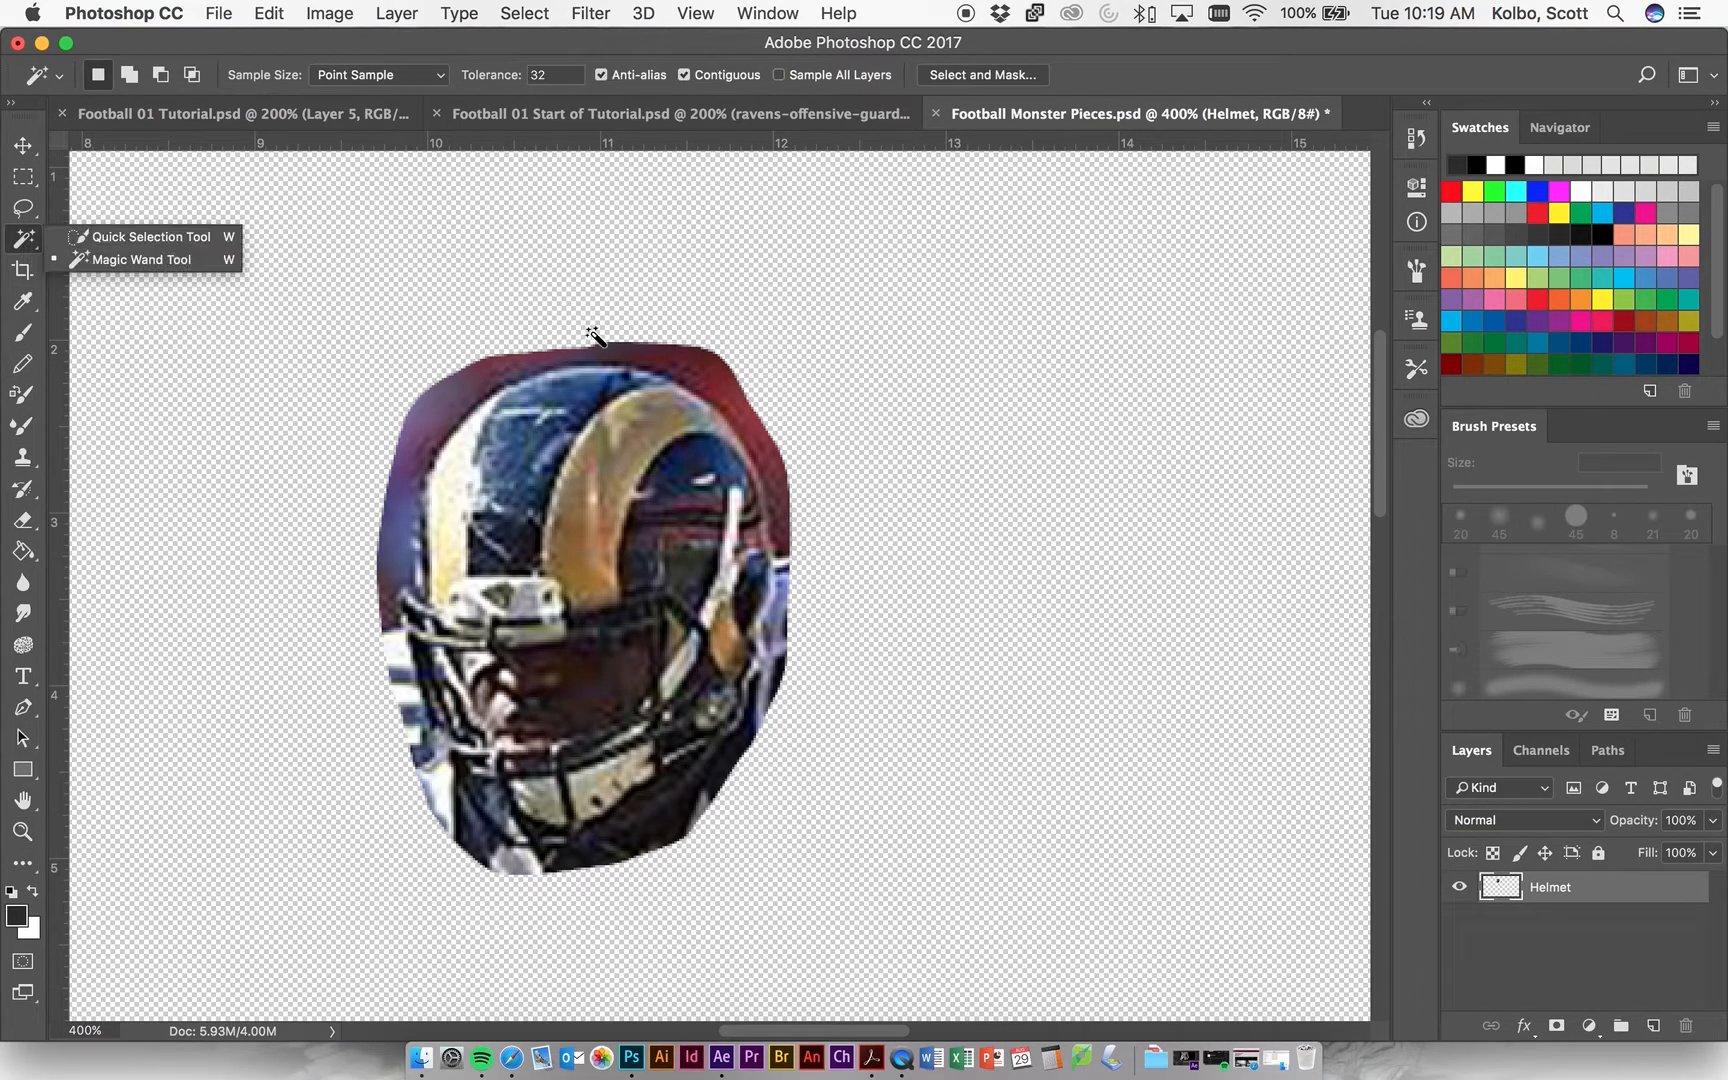
click(685, 372)
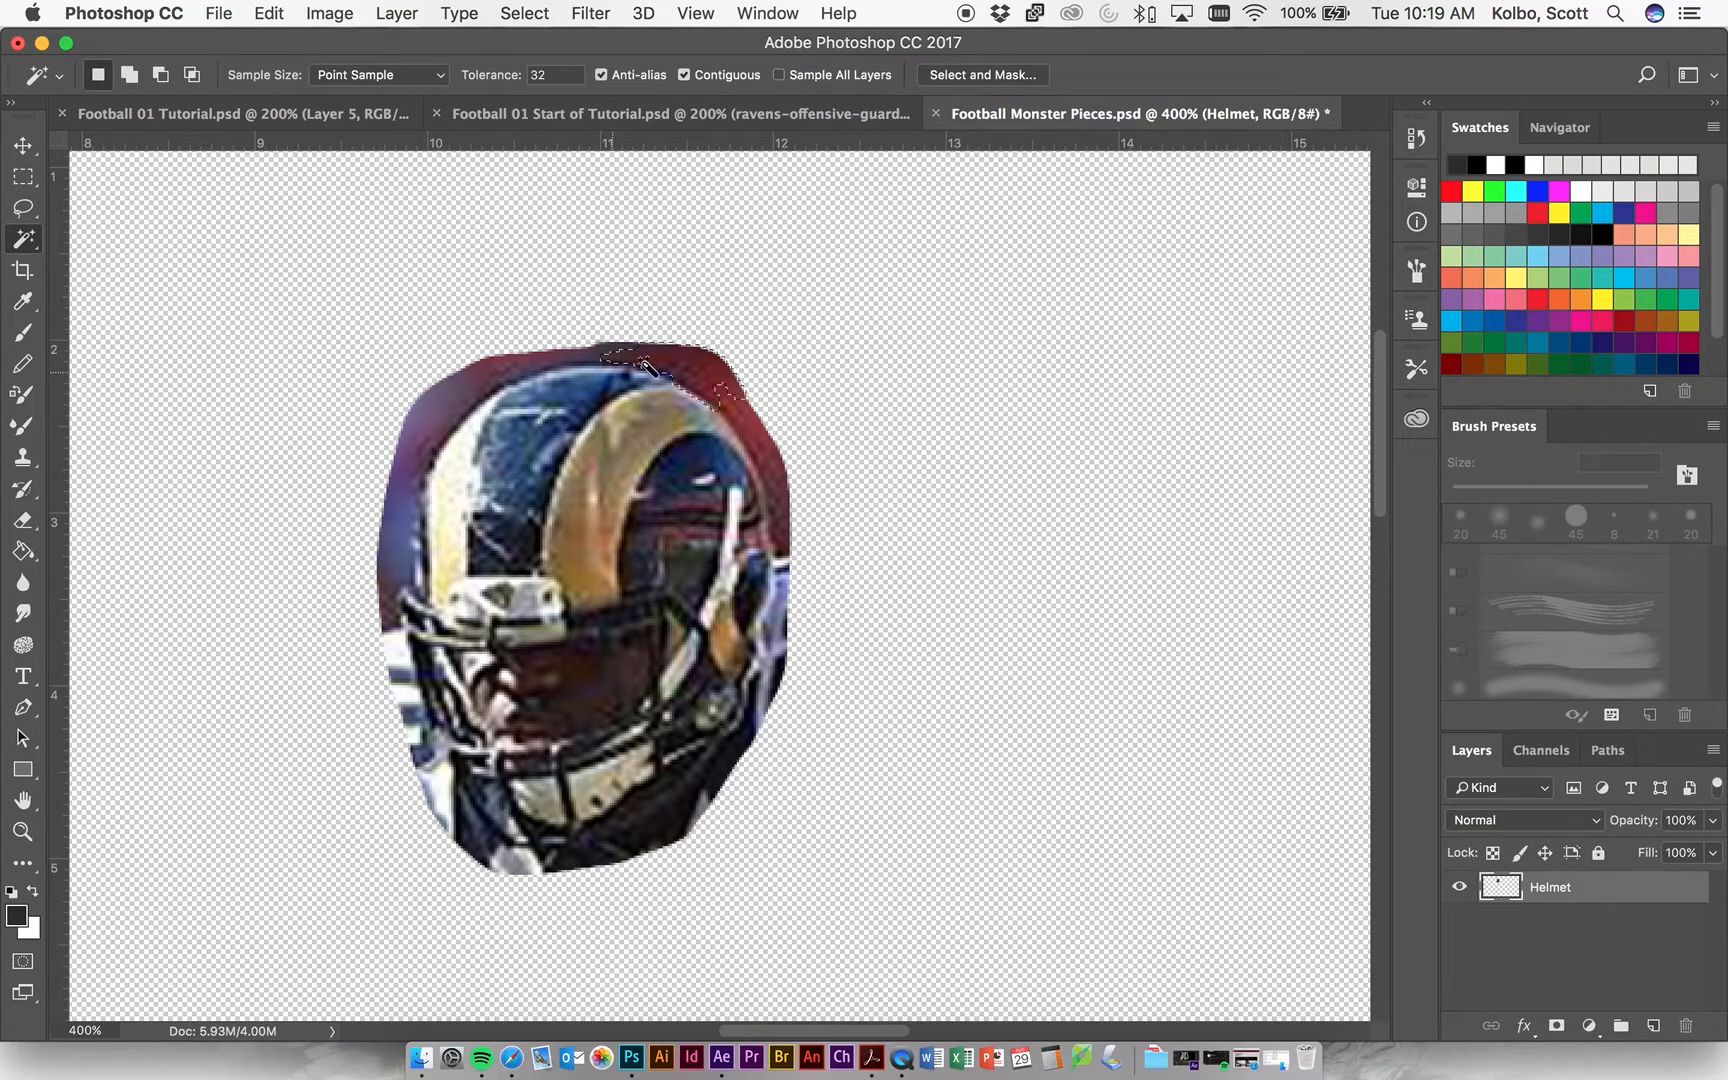
click(440, 400)
Clear the selection and erase the red background along the helmet's top and upper-right edge with a 20 px Eraser.
click(28, 520)
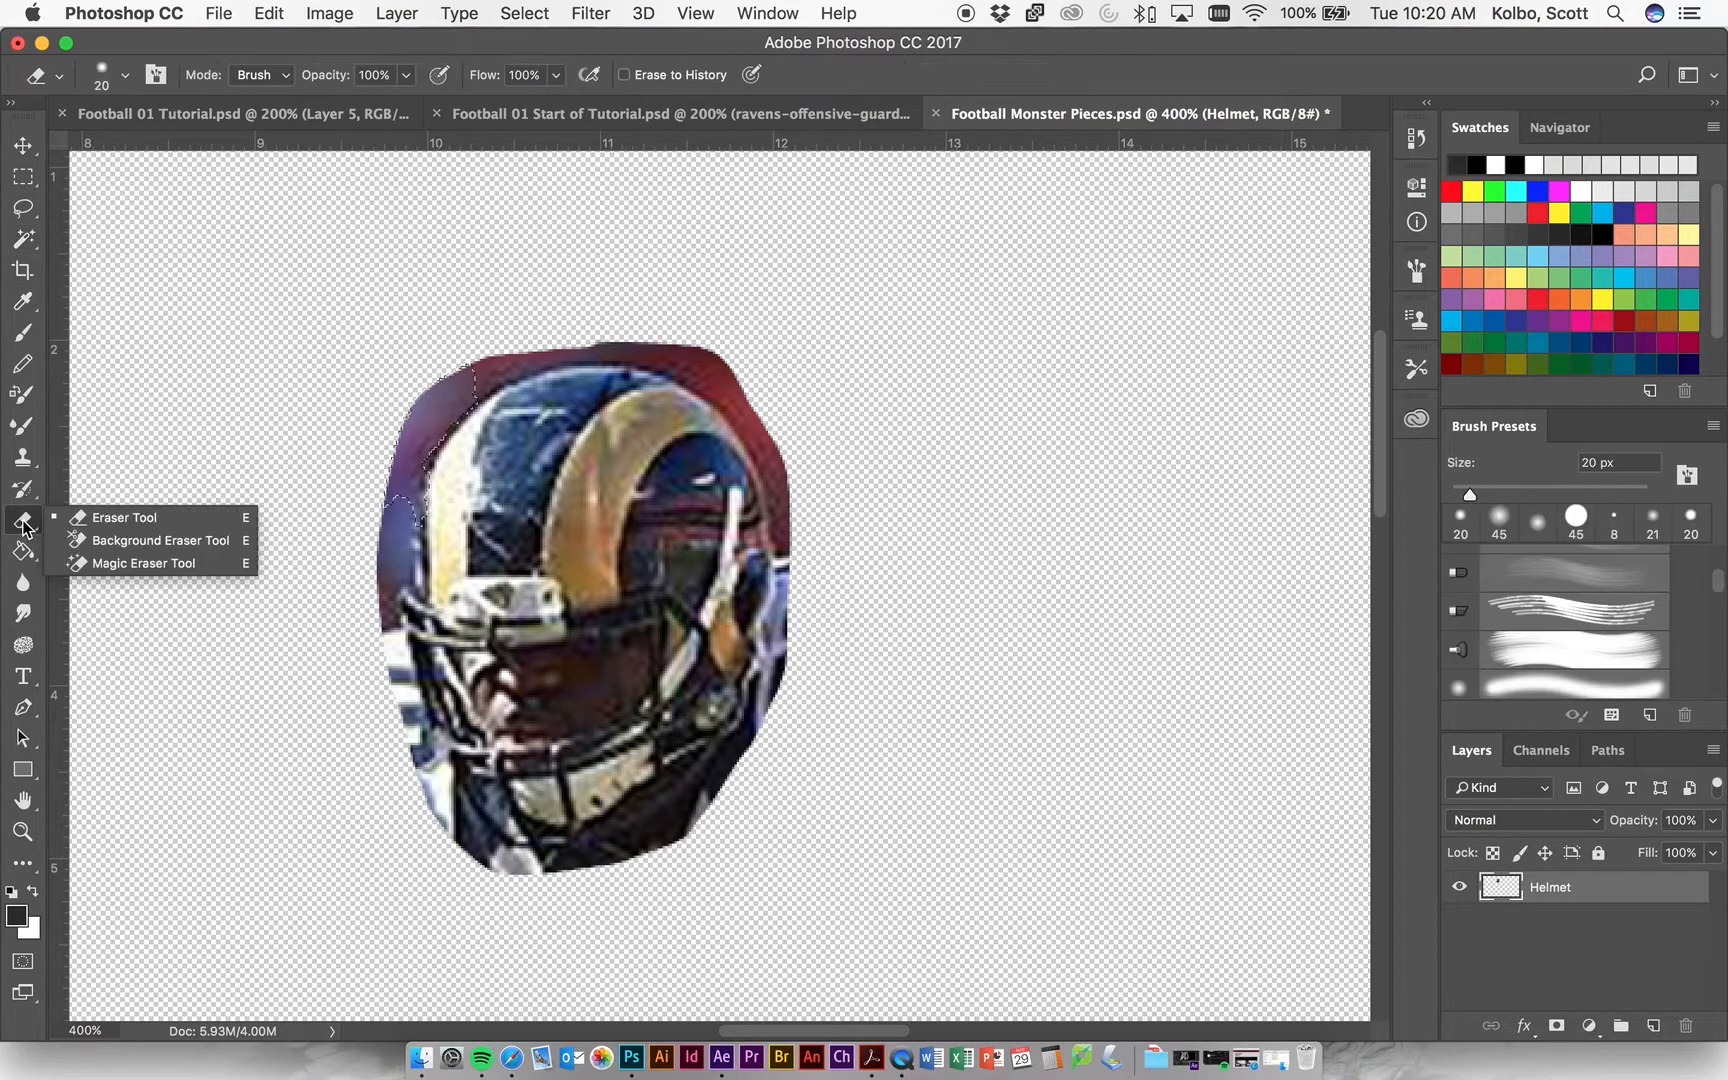
click(97, 517)
key(super+d)
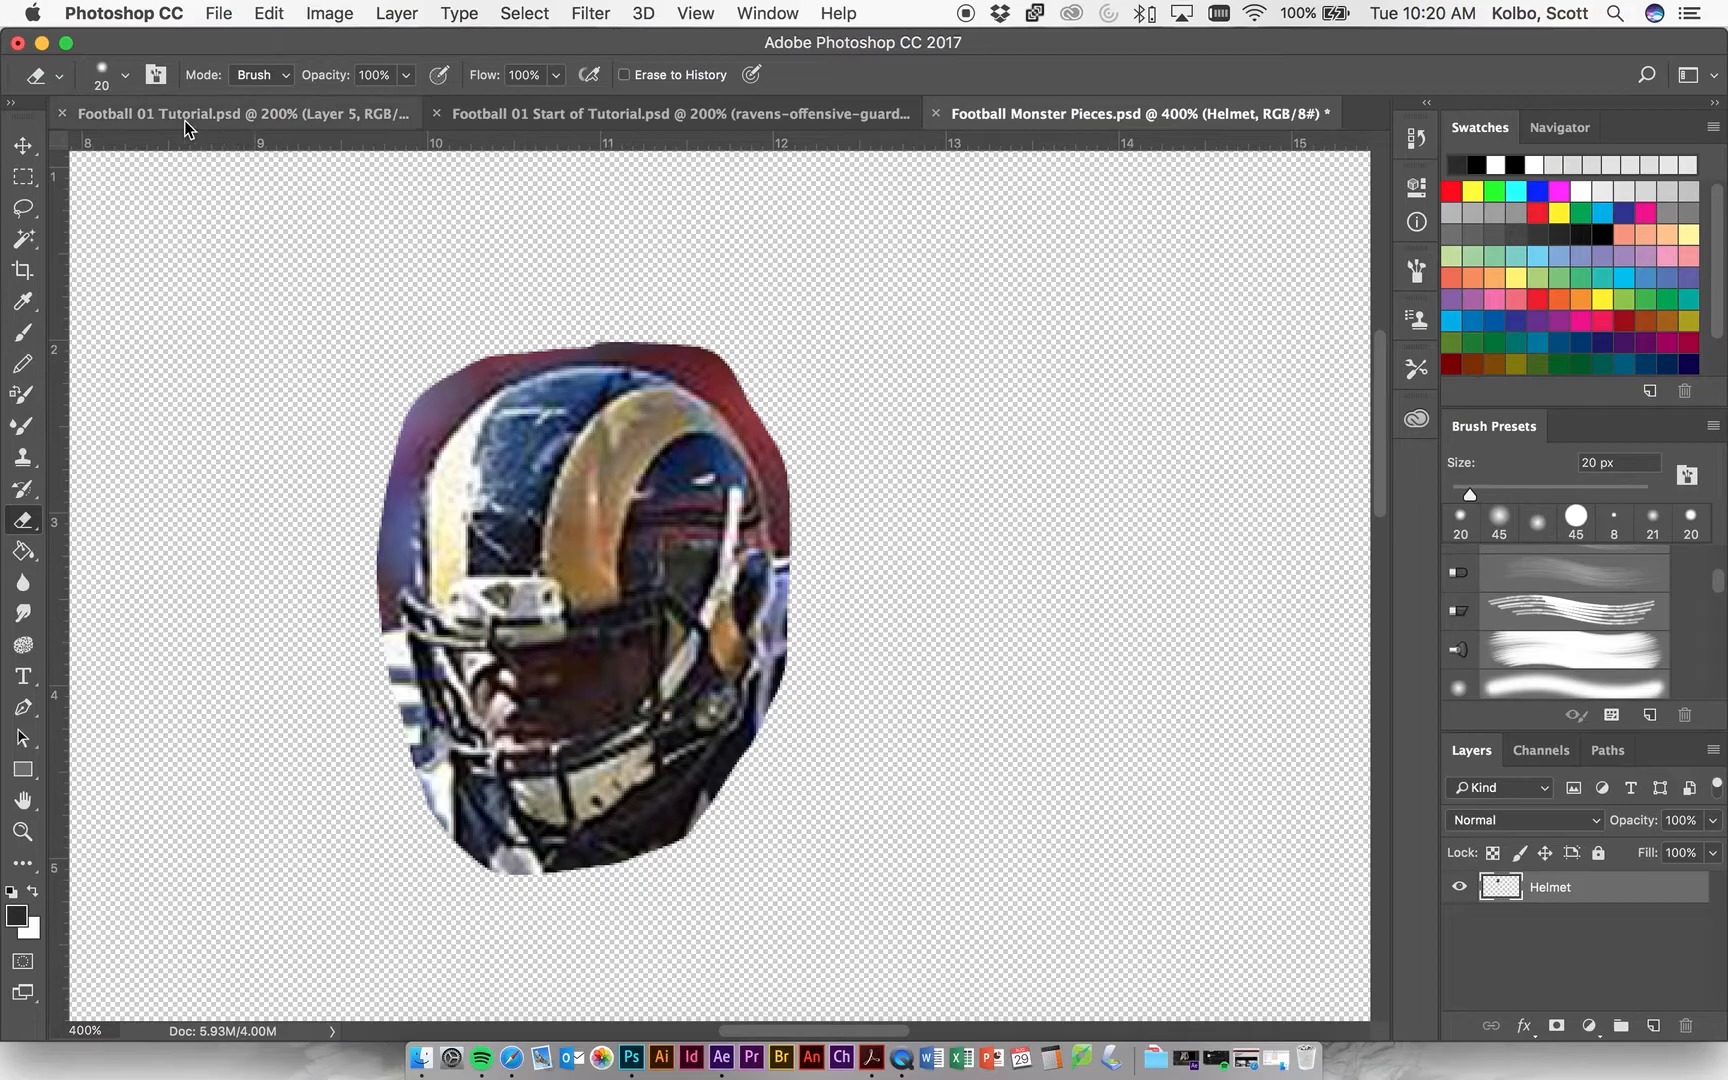
mouse_move(758, 378)
mouse_down()
mouse_move(683, 354)
mouse_move(768, 412)
mouse_move(796, 483)
mouse_move(722, 372)
mouse_move(648, 343)
mouse_move(525, 335)
mouse_move(416, 402)
mouse_move(492, 348)
mouse_up()
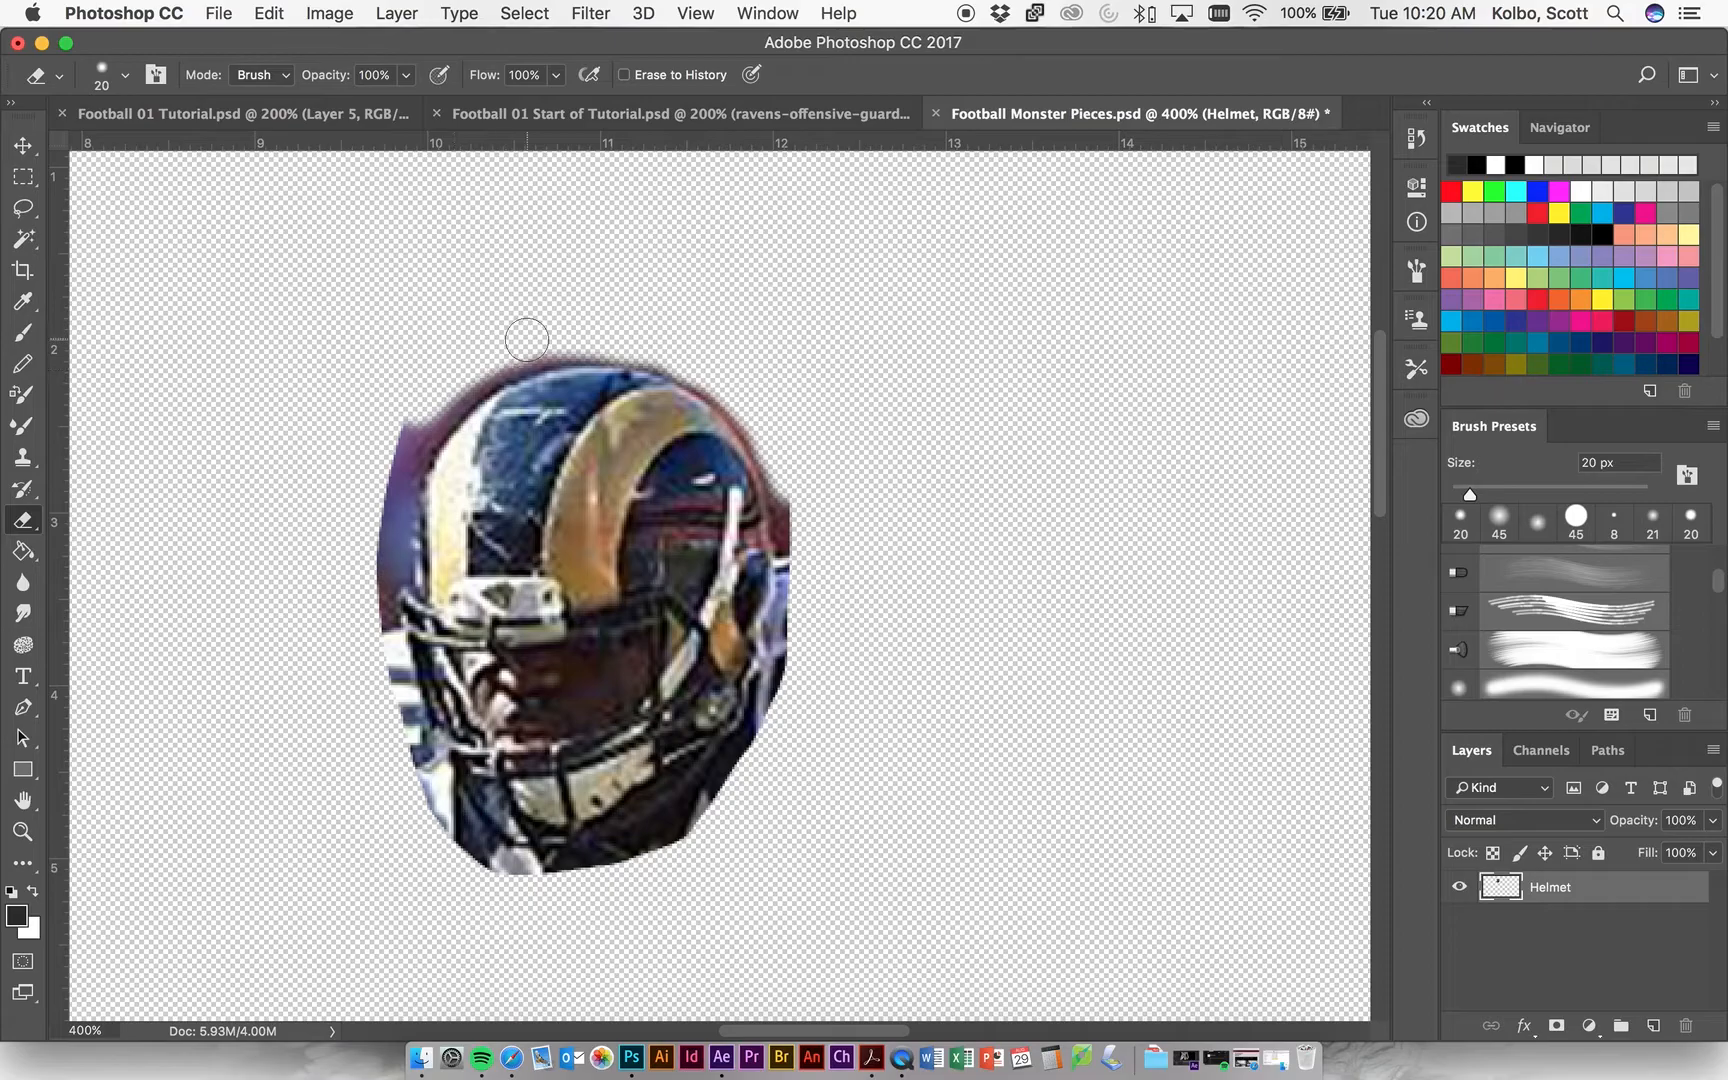
Increase the Eraser's hardness and erase the background along the helmet's left side.
click(126, 77)
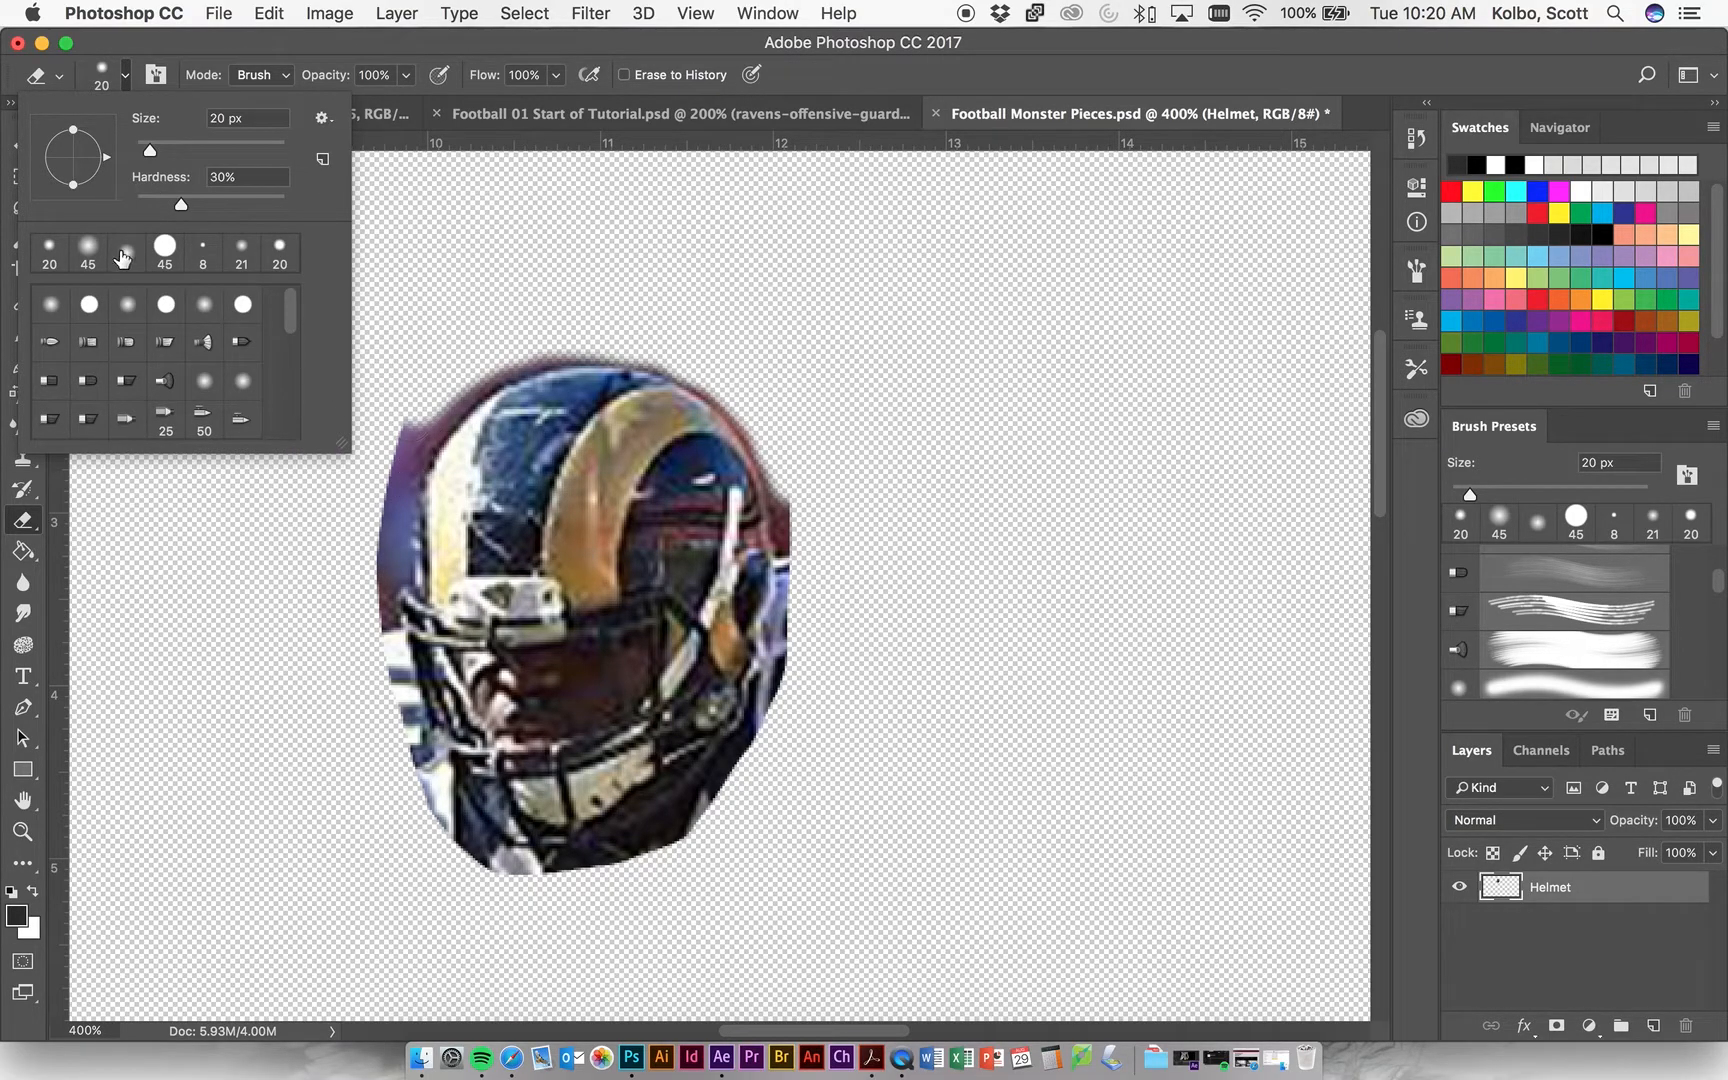
drag(176, 209, 122, 207)
click(408, 420)
mouse_move(408, 420)
mouse_down()
mouse_move(382, 540)
mouse_move(387, 473)
mouse_move(426, 401)
mouse_up()
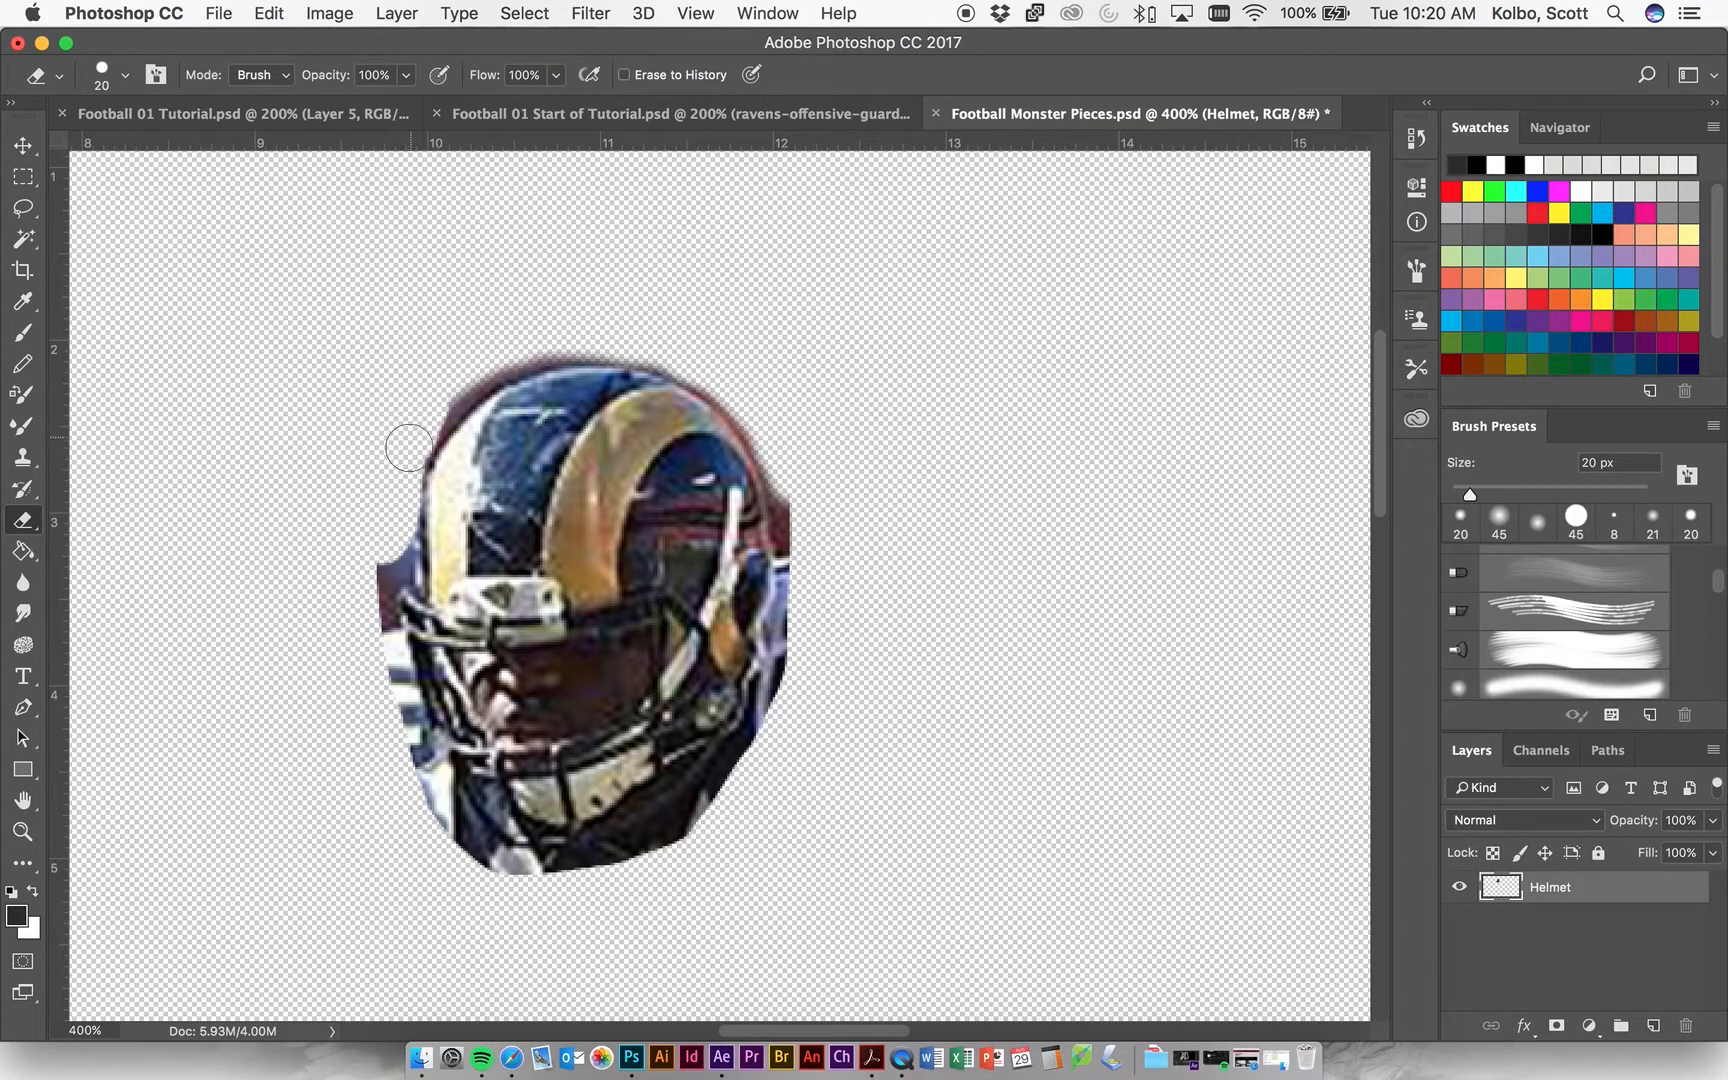
Set the Eraser hardness to 30% and erase the background at the helmet's upper-left edge.
click(124, 76)
drag(285, 204, 267, 206)
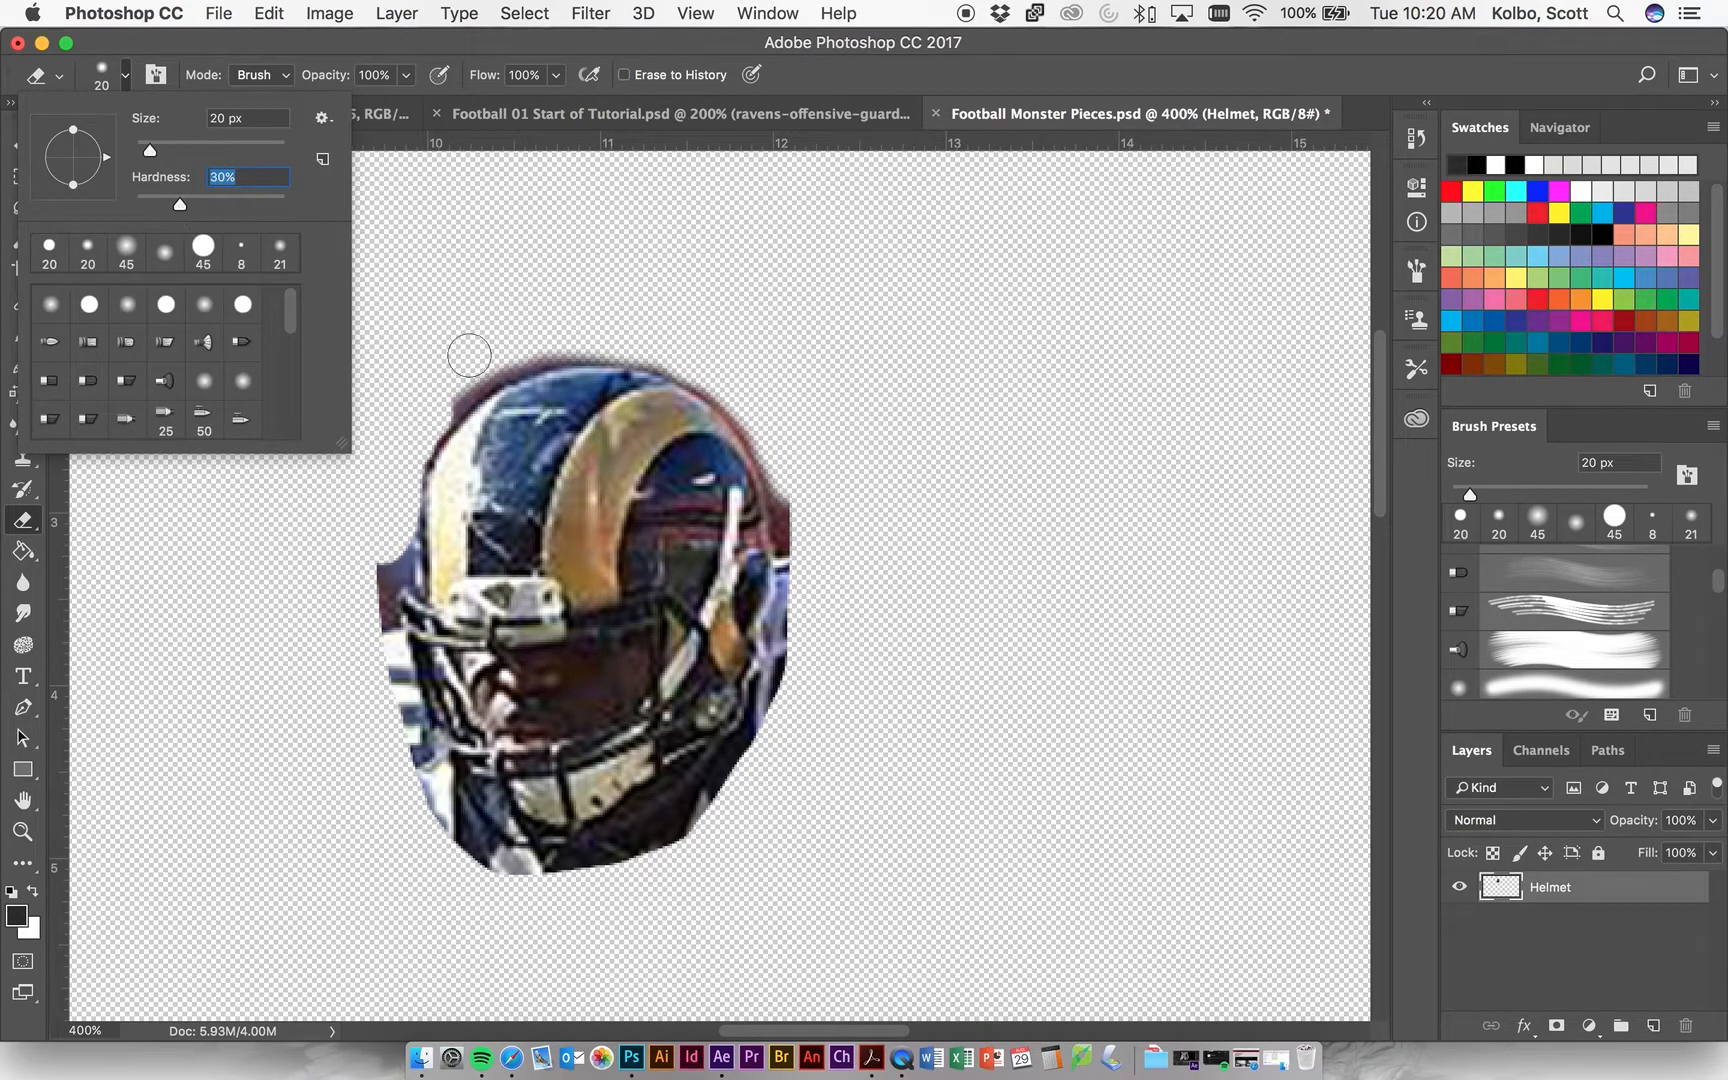
click(450, 380)
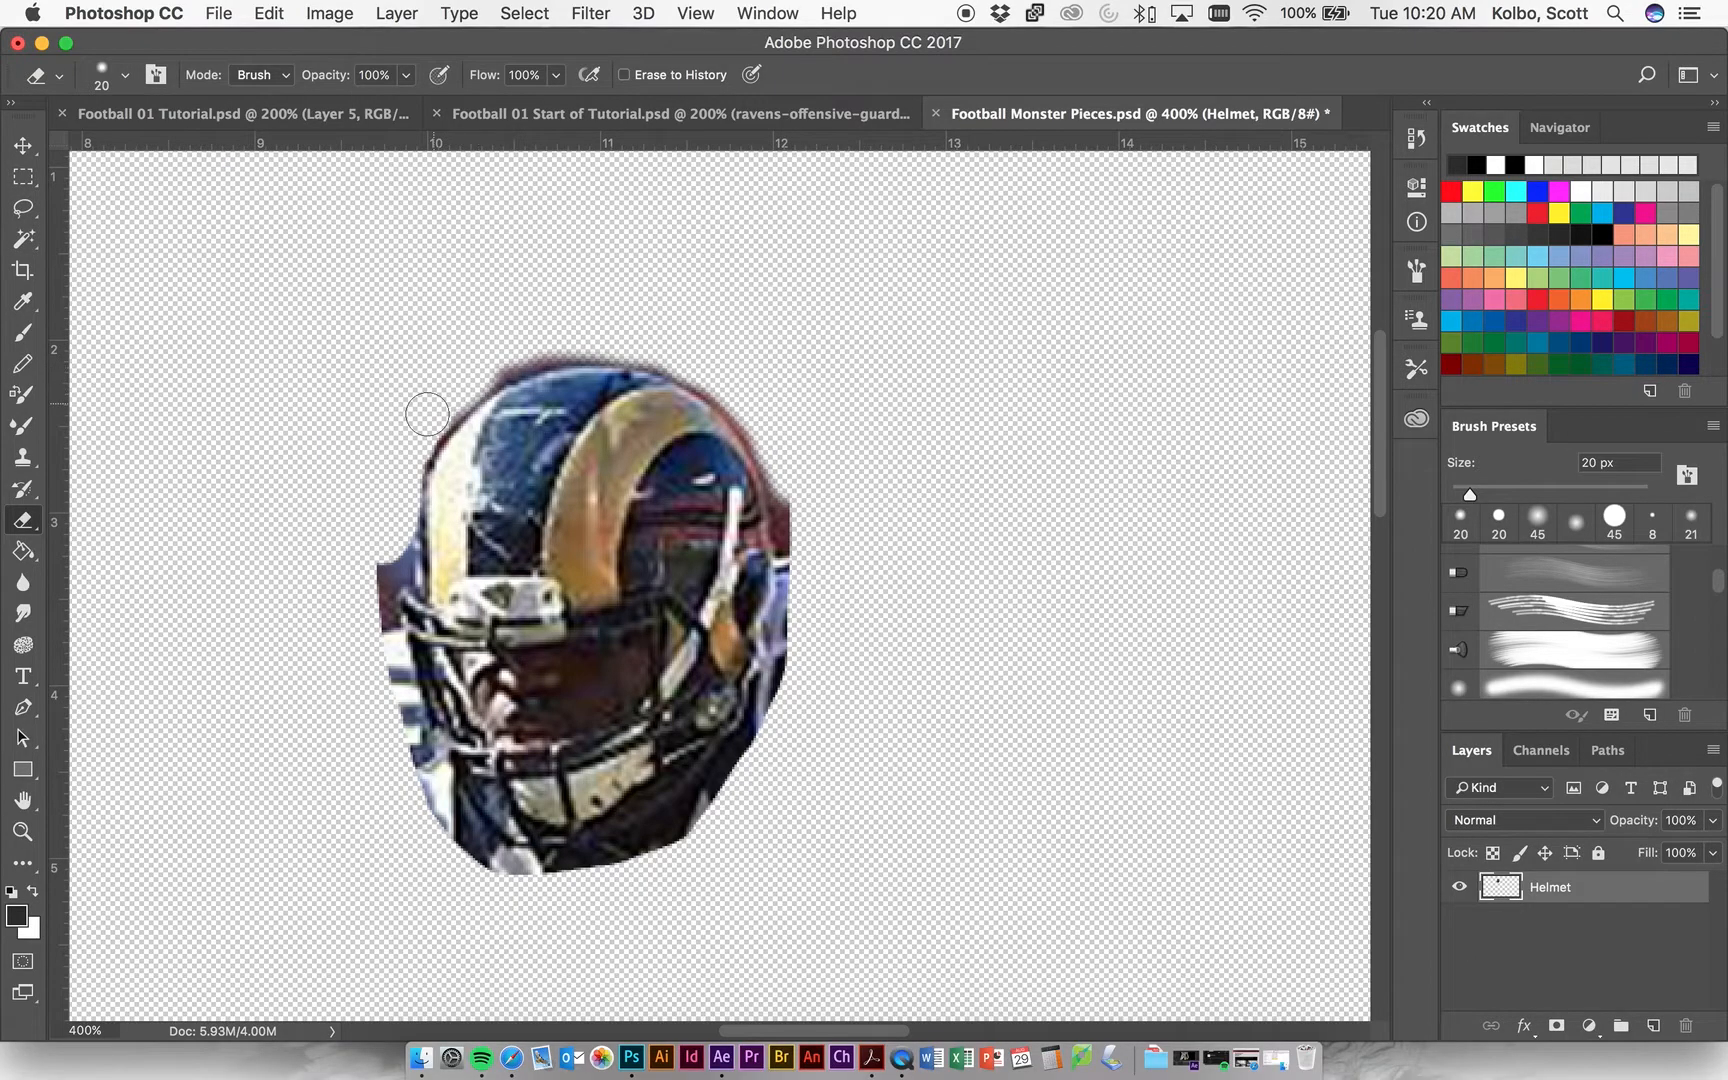
Set the Eraser hardness to 42% and erase the remaining background around the helmet's right side, crown, left edge and chin.
click(118, 77)
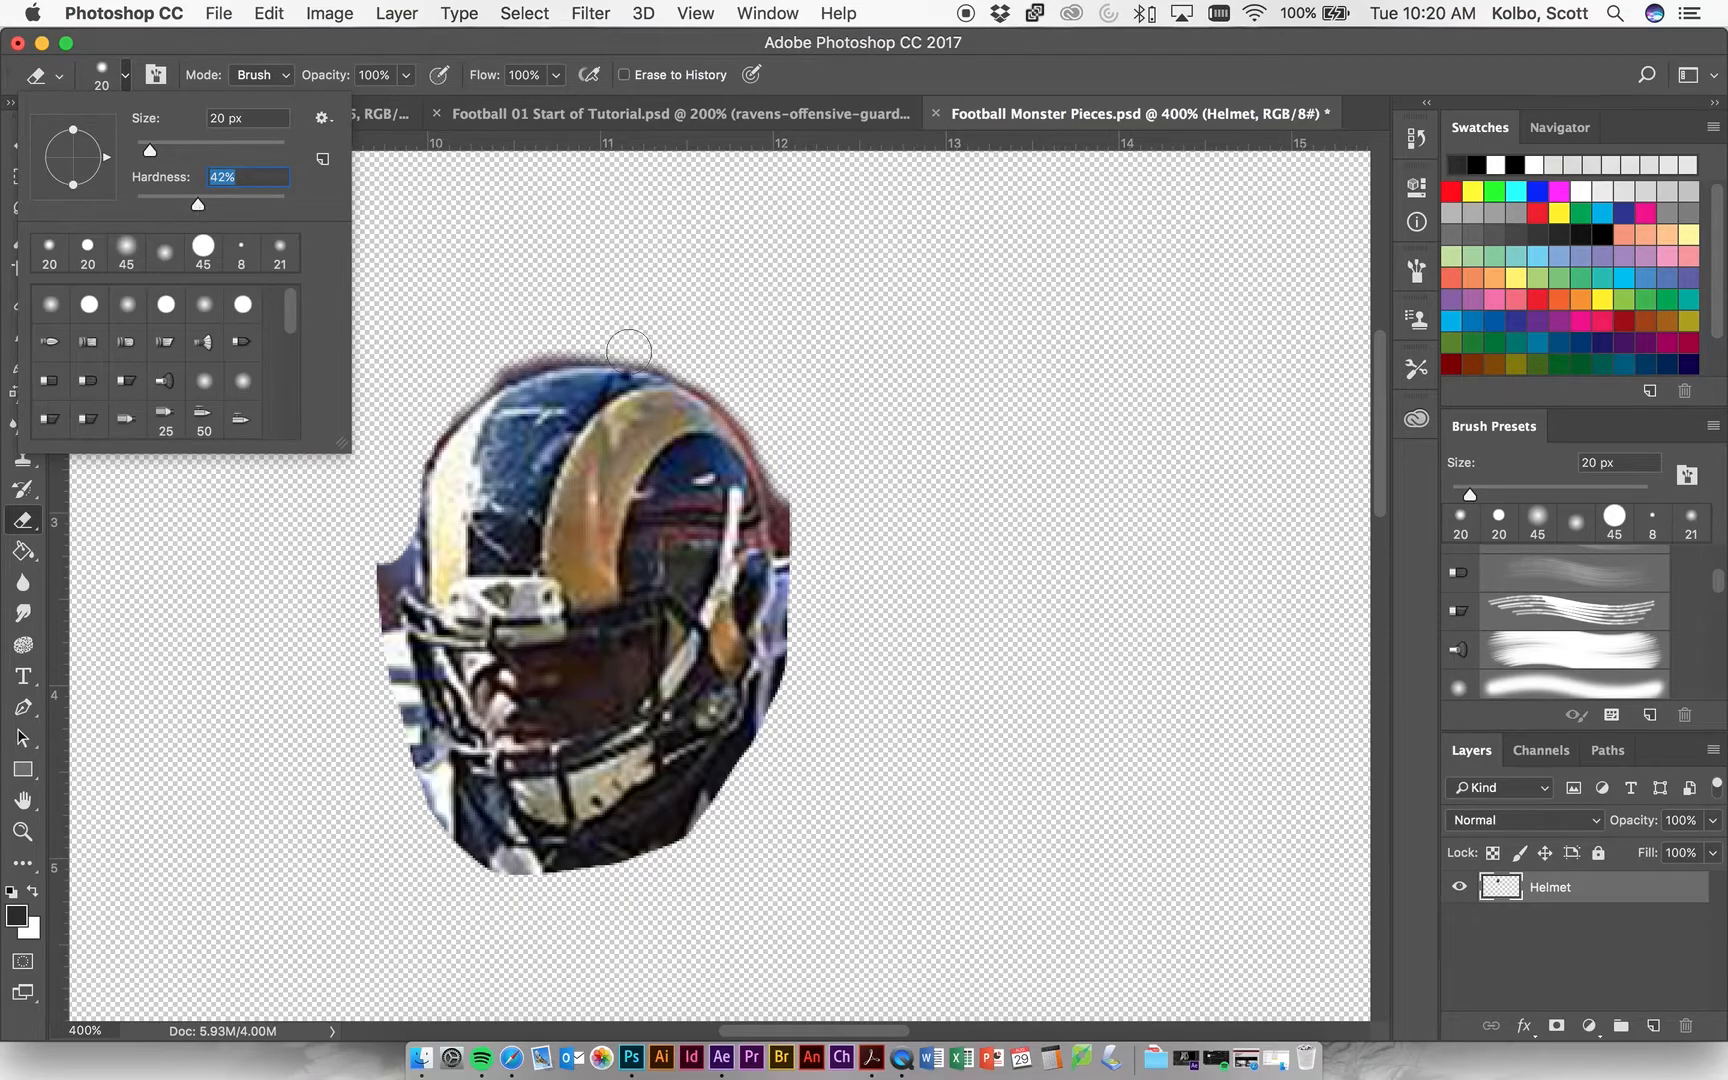
click(810, 508)
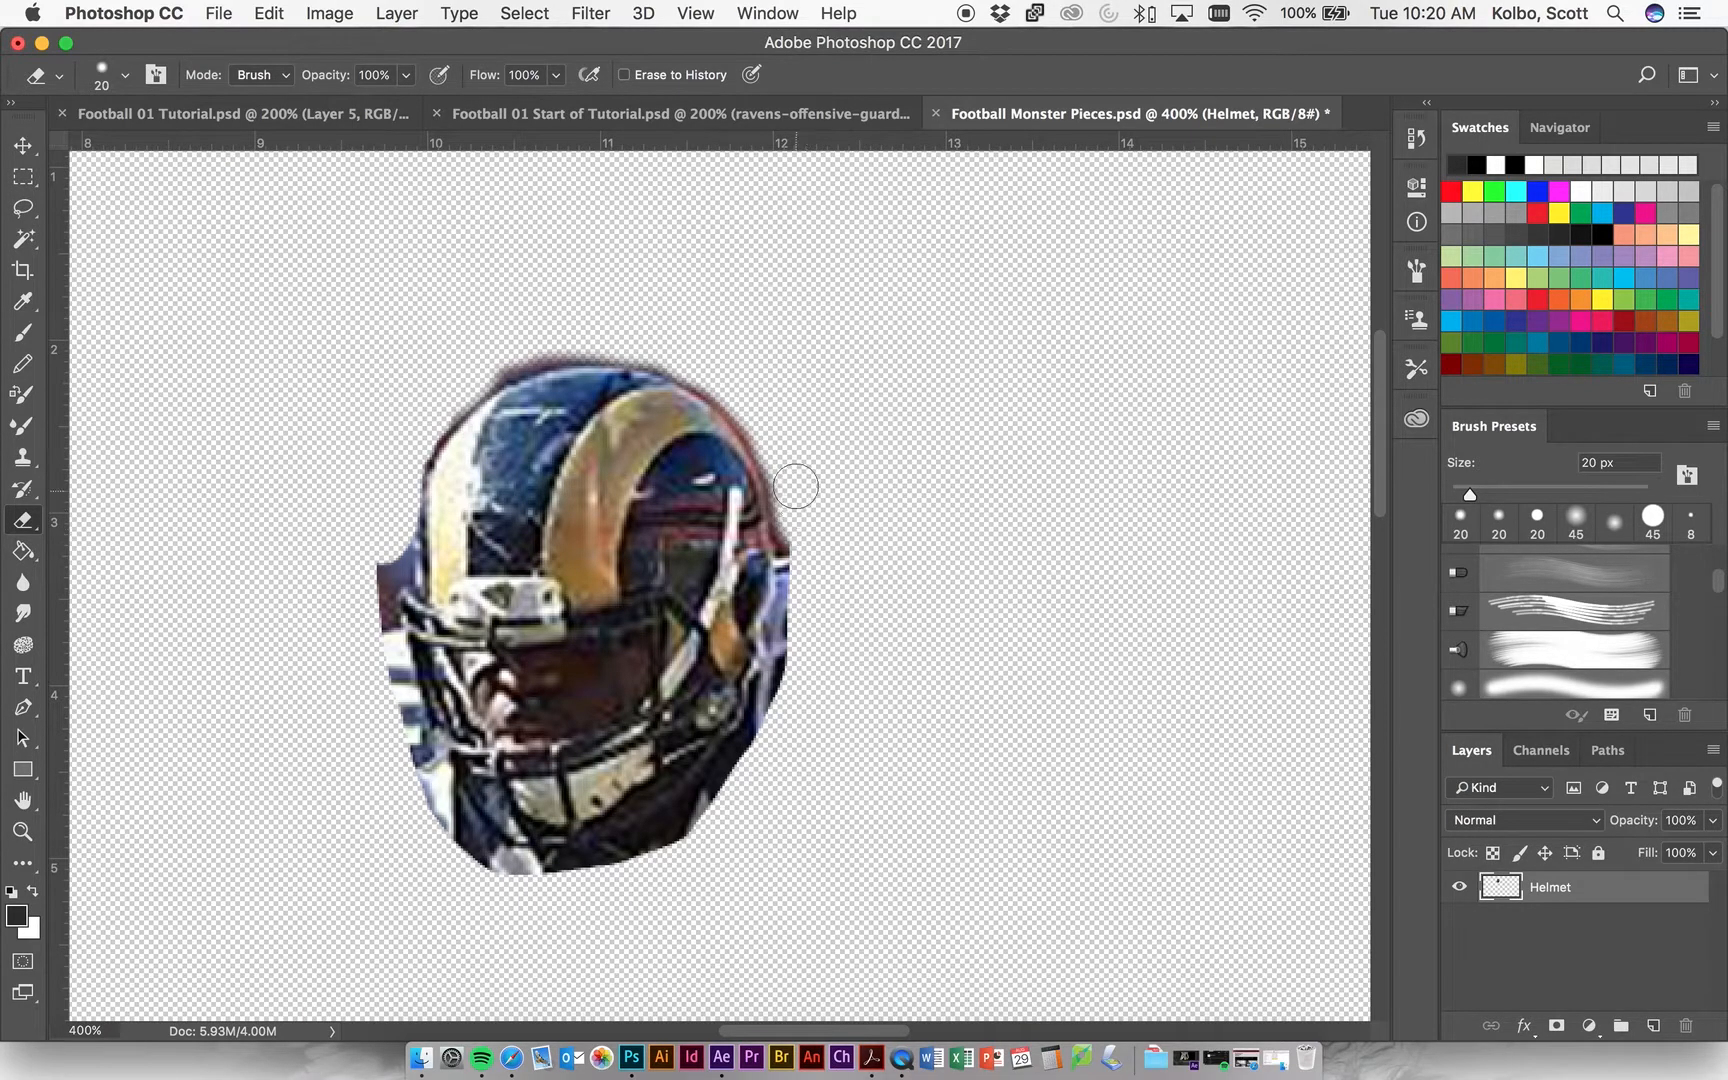
mouse_move(805, 495)
mouse_down()
mouse_move(792, 675)
mouse_move(679, 839)
mouse_move(588, 876)
mouse_move(489, 878)
mouse_move(455, 855)
mouse_move(390, 700)
mouse_move(372, 572)
mouse_move(393, 467)
mouse_move(516, 352)
mouse_move(655, 343)
mouse_up()
drag(378, 525, 386, 552)
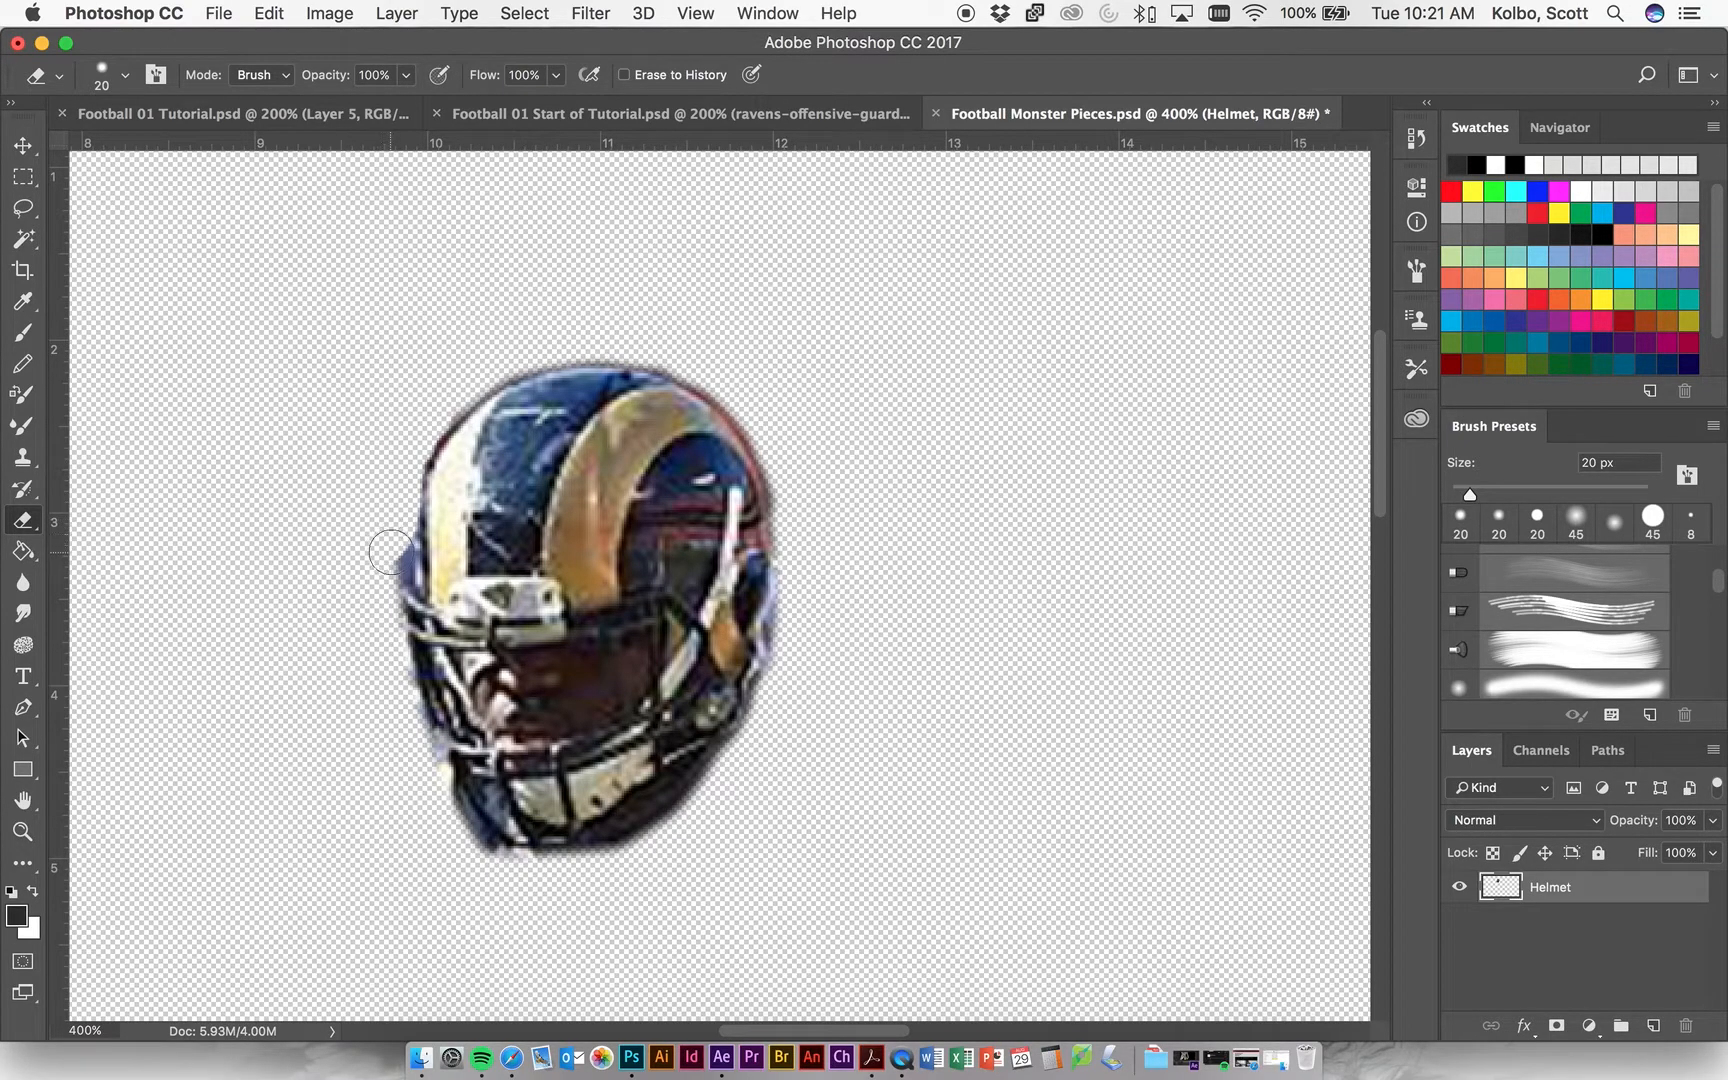
mouse_move(455, 849)
mouse_down()
mouse_move(447, 812)
mouse_move(489, 864)
mouse_move(635, 868)
mouse_up()
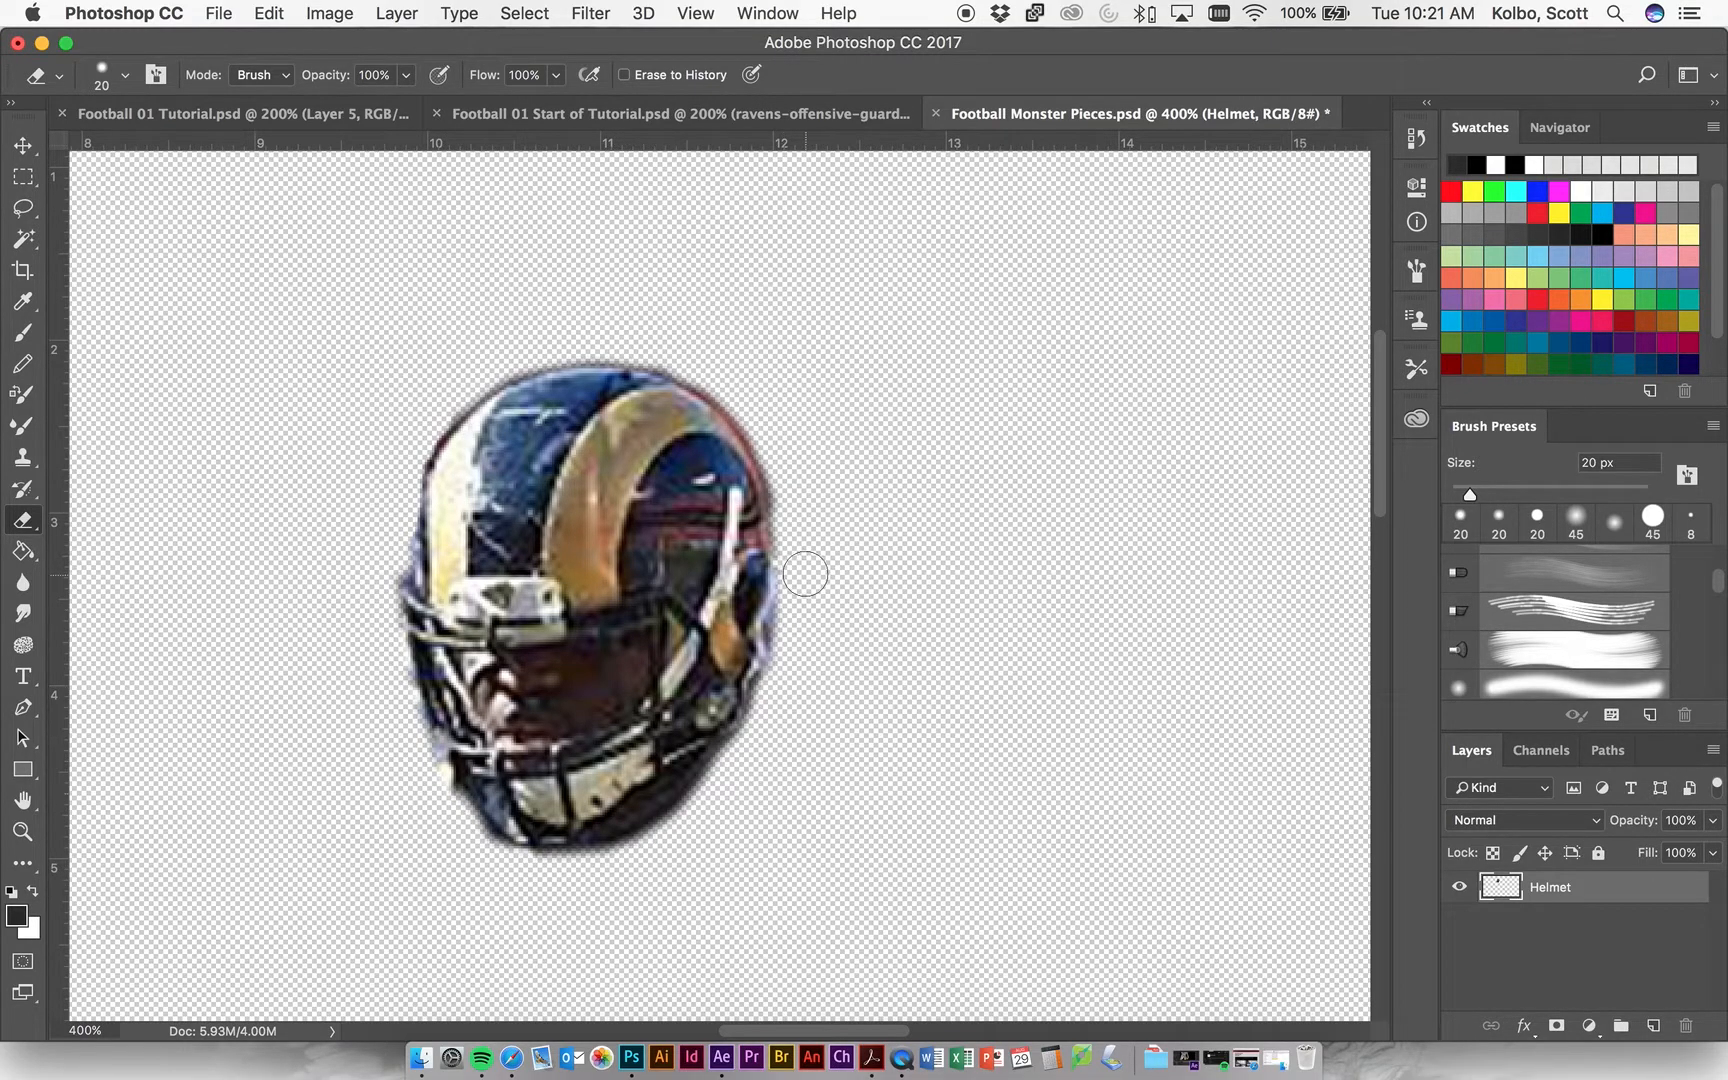
mouse_move(790, 499)
mouse_down()
mouse_move(775, 433)
mouse_move(740, 393)
mouse_move(598, 320)
mouse_move(424, 393)
mouse_move(481, 386)
mouse_up()
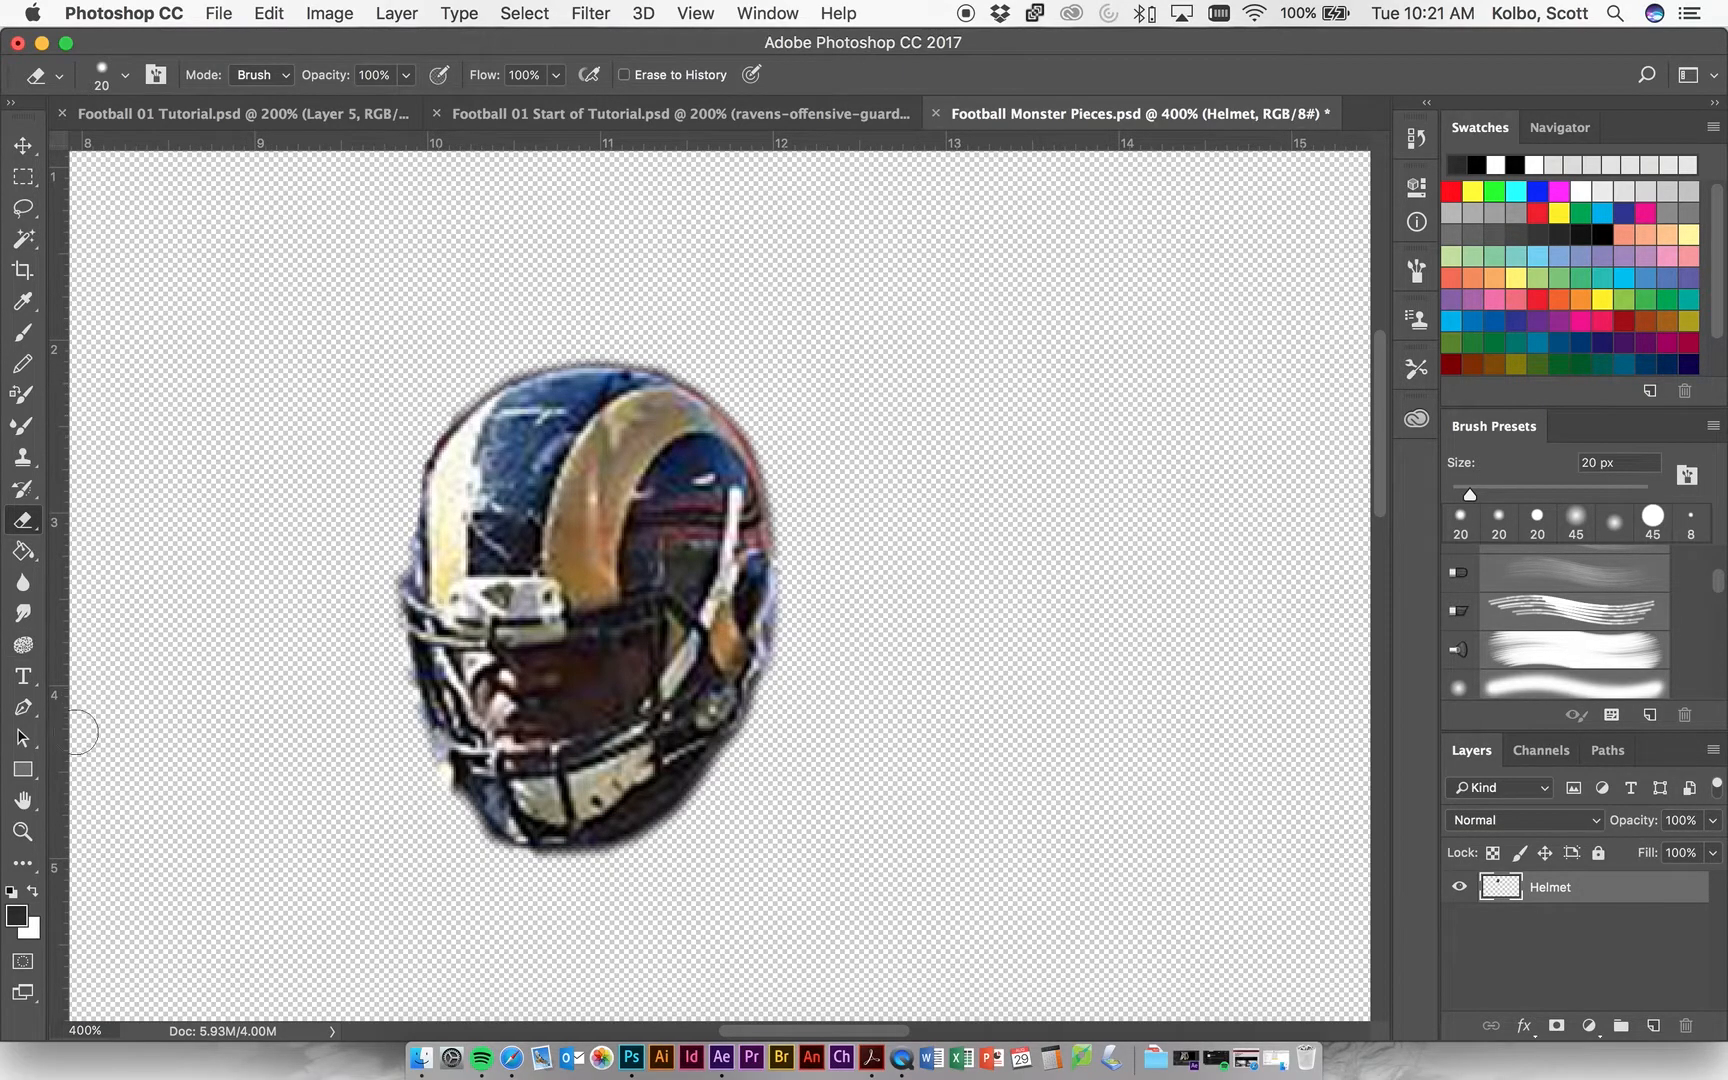
click(22, 831)
click(622, 449)
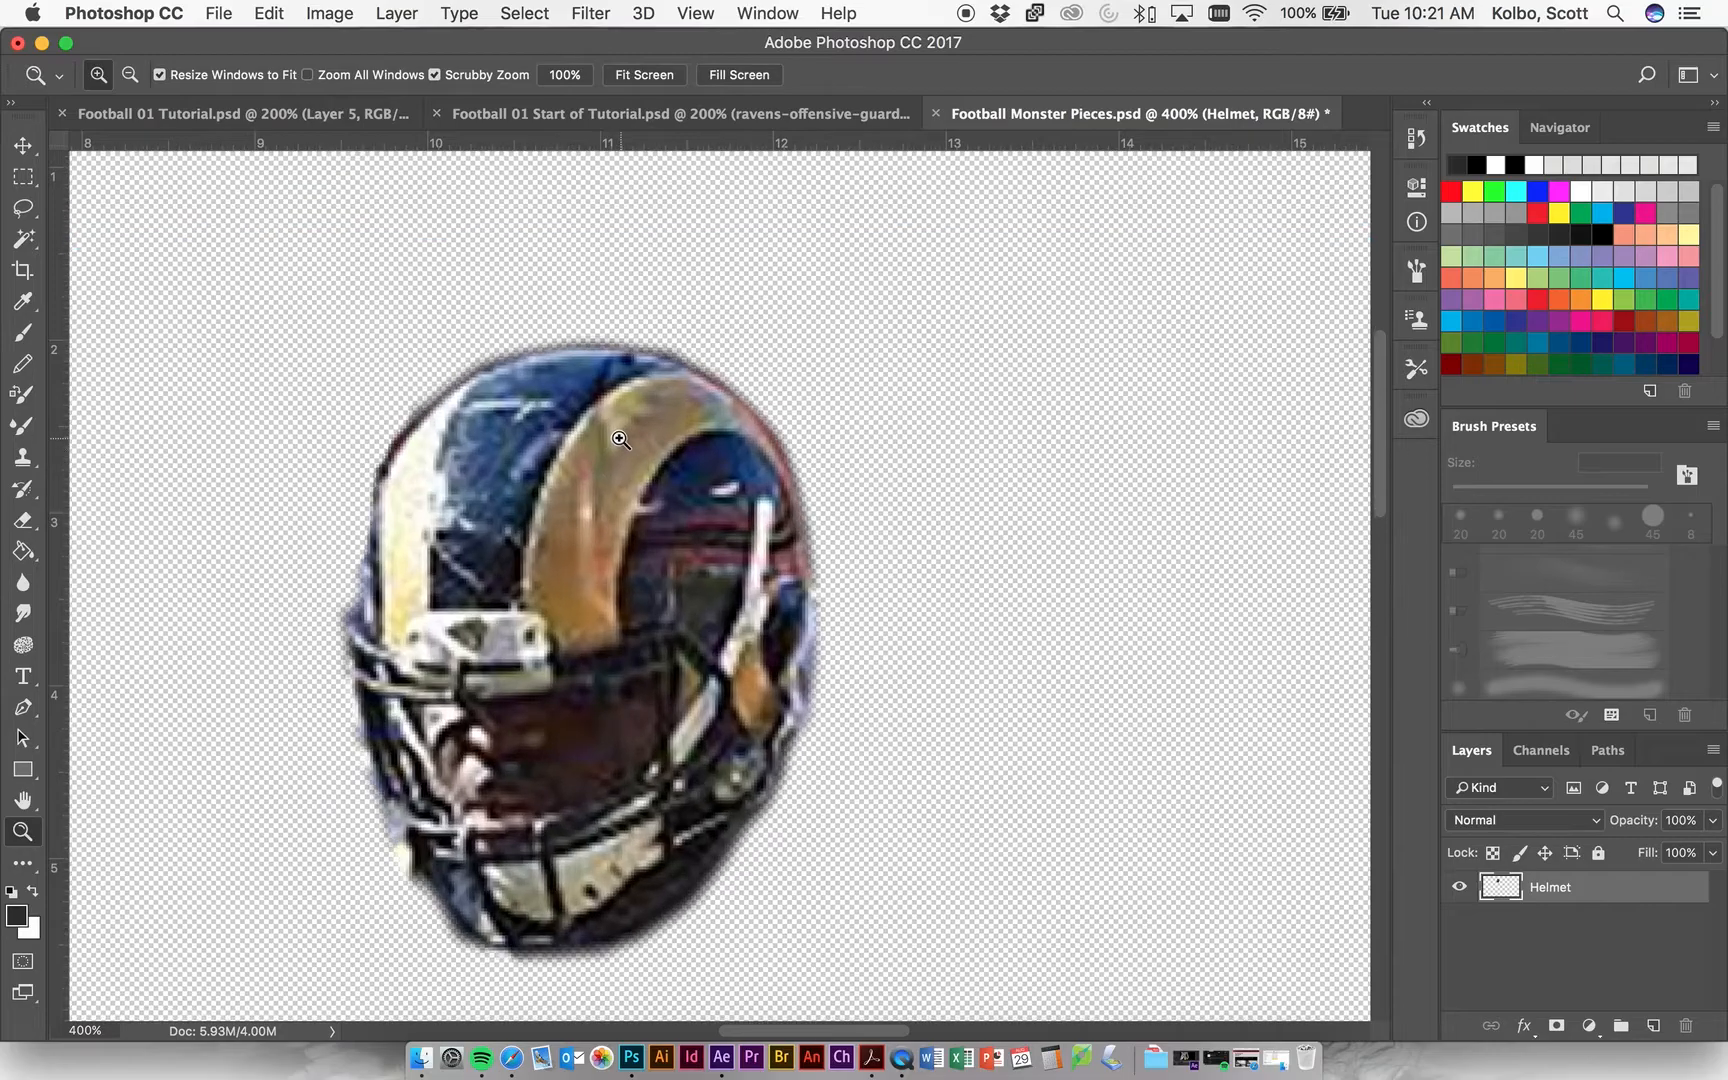
Set the Eraser size to 7 px and erase the leftover dark and red fringe along the helmet's crown and upper-right edge.
click(647, 383)
click(647, 383)
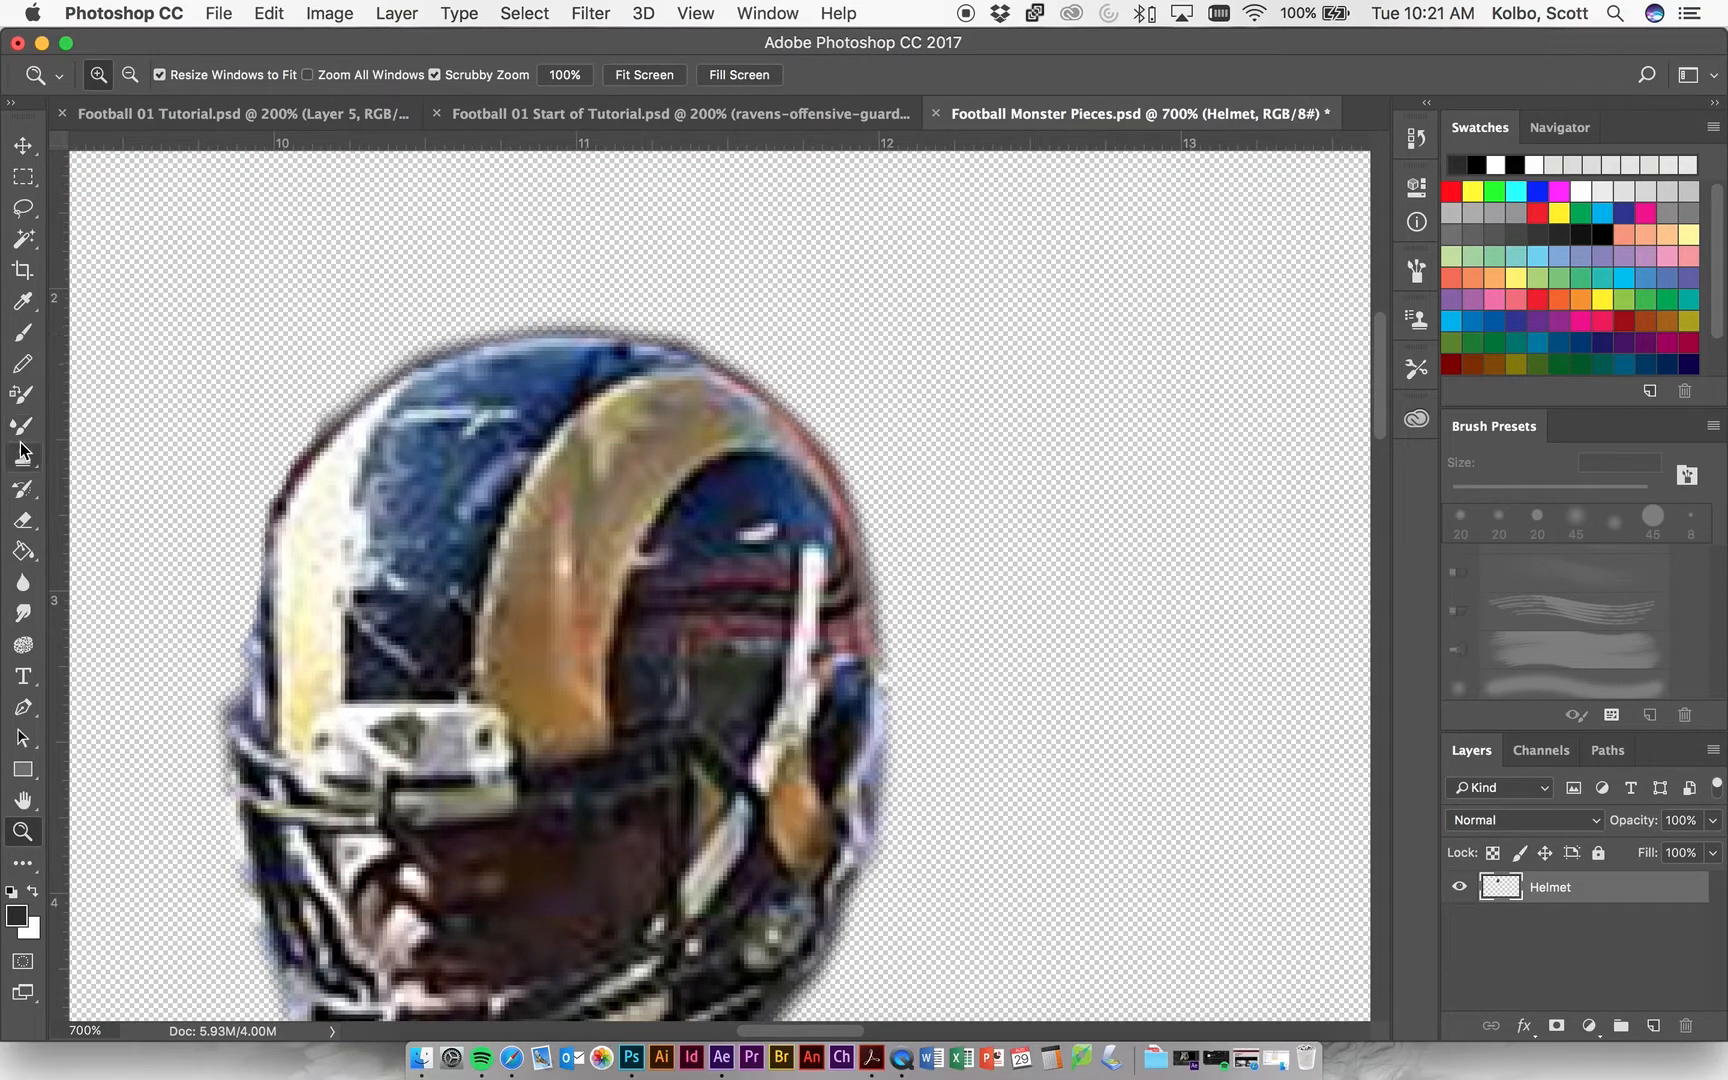
click(24, 521)
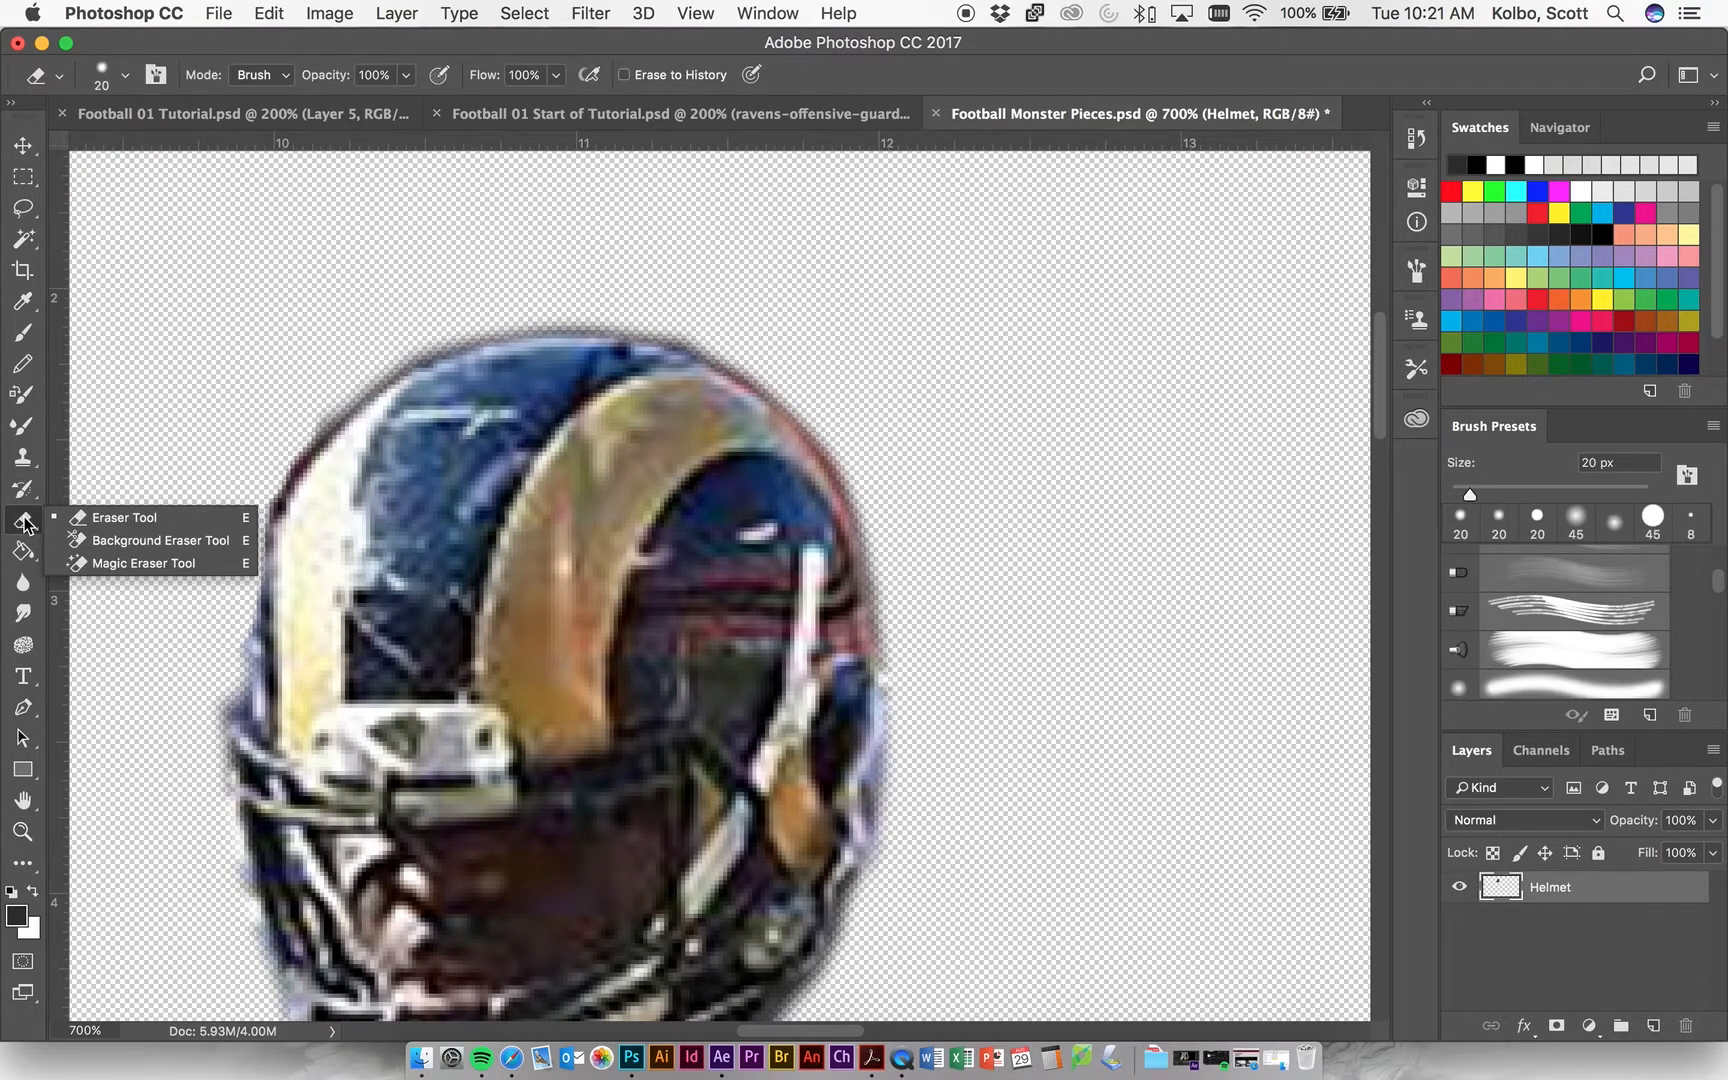
click(108, 519)
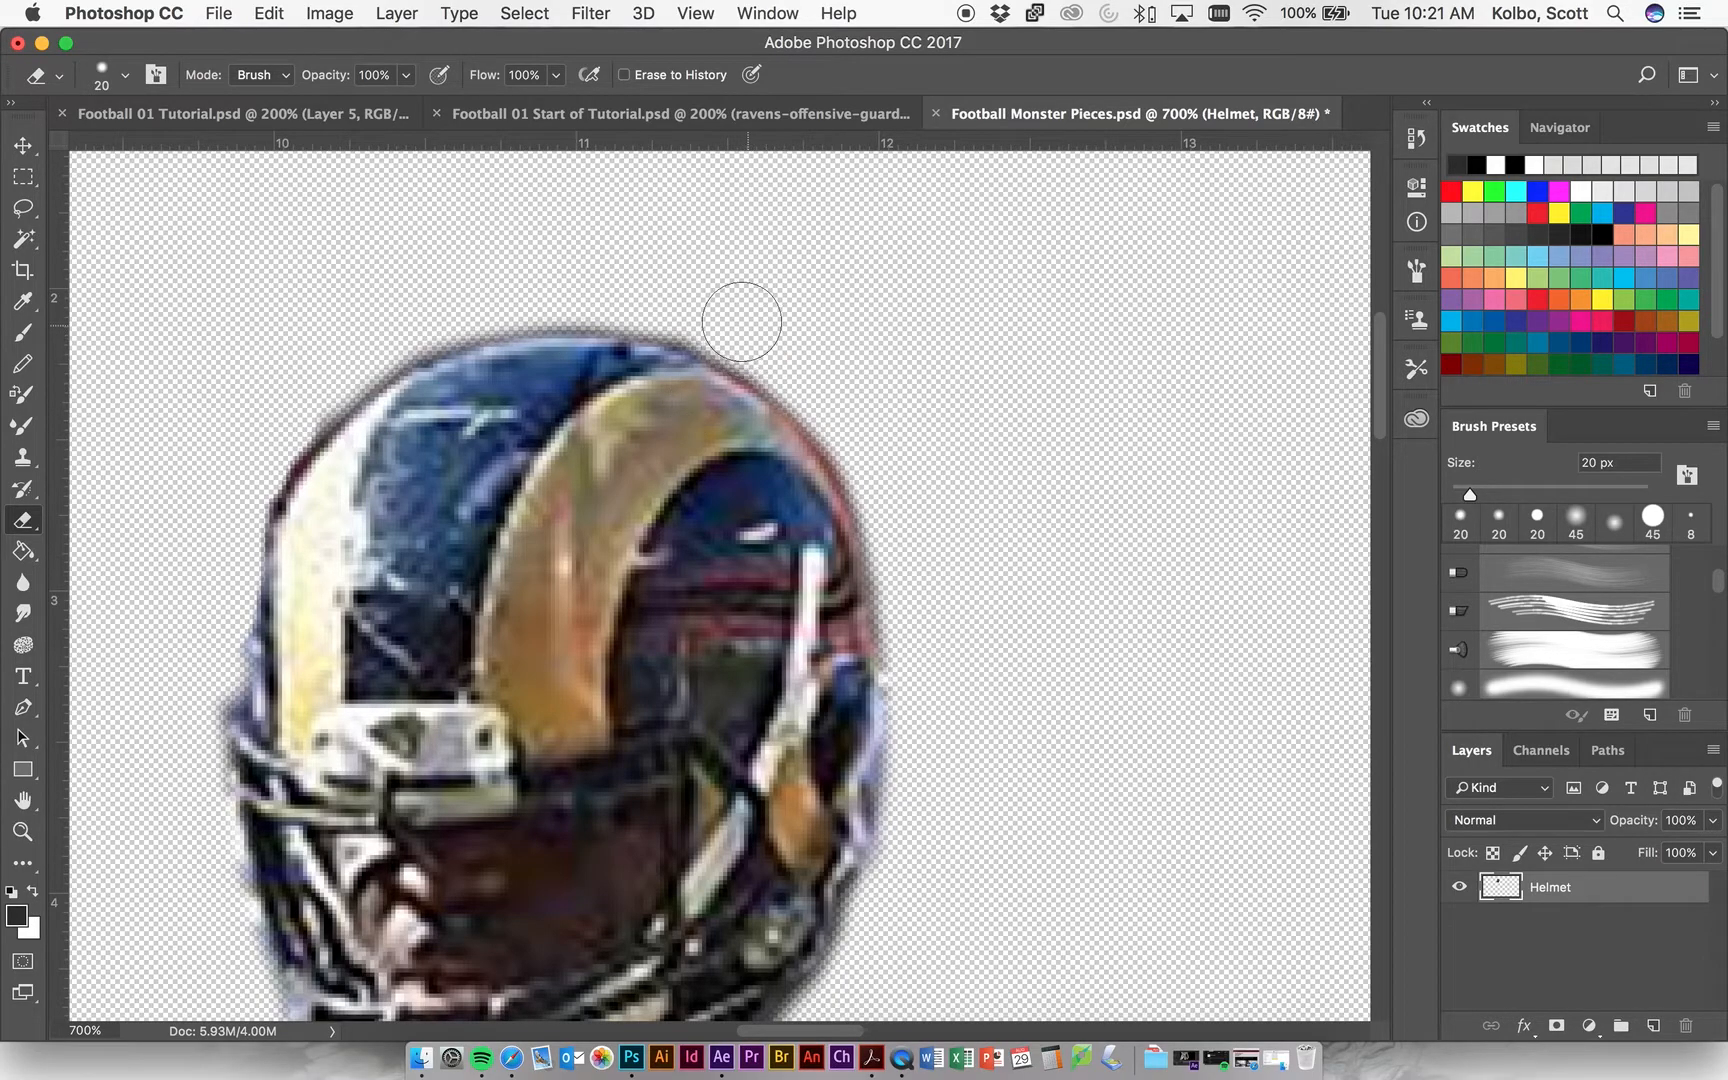
key(bracketleft)
key(bracketright)
key(bracketright)
key(bracketright)
key(bracketright)
key(bracketright)
key(bracketright)
key(bracketright)
key(bracketleft)
key(bracketleft)
key(bracketleft)
key(bracketleft)
key(bracketleft)
key(bracketleft)
key(bracketleft)
key(bracketleft)
key(bracketleft)
mouse_move(845, 440)
mouse_down()
mouse_move(848, 475)
mouse_move(787, 397)
mouse_move(672, 335)
mouse_move(478, 322)
mouse_up()
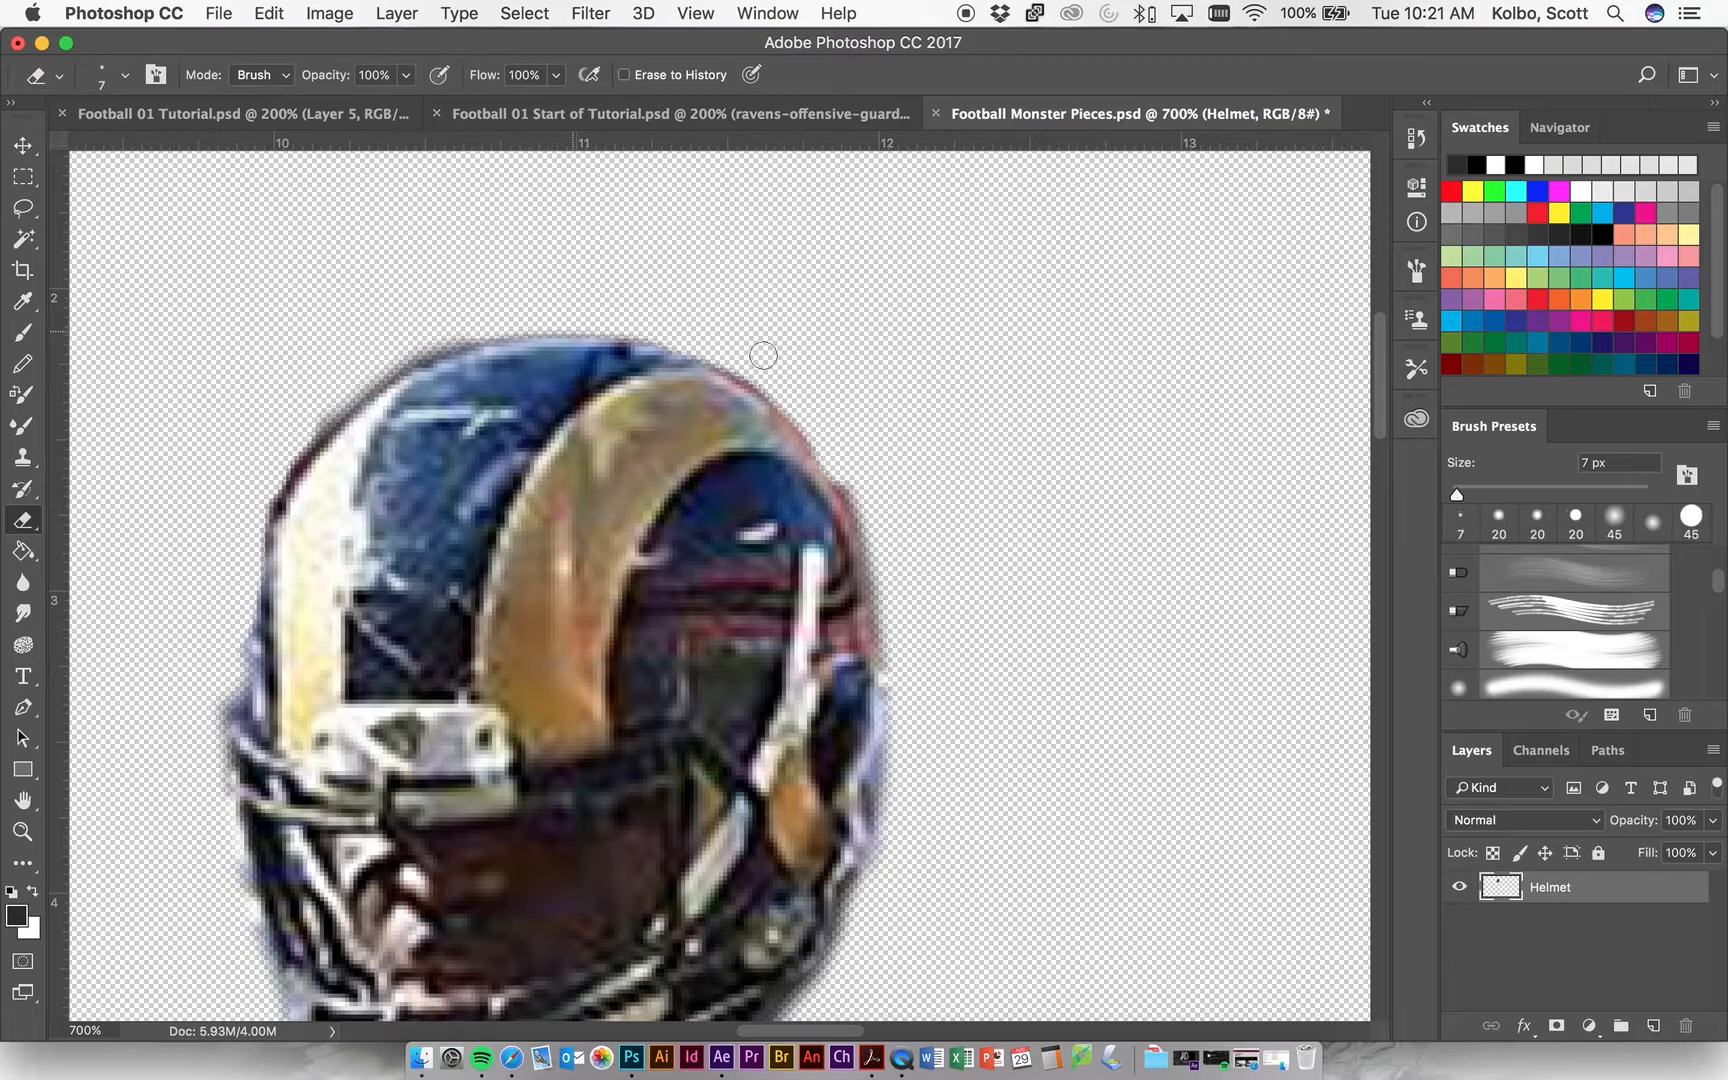
mouse_move(852, 478)
mouse_down()
mouse_move(861, 494)
mouse_move(760, 378)
mouse_move(853, 467)
mouse_up()
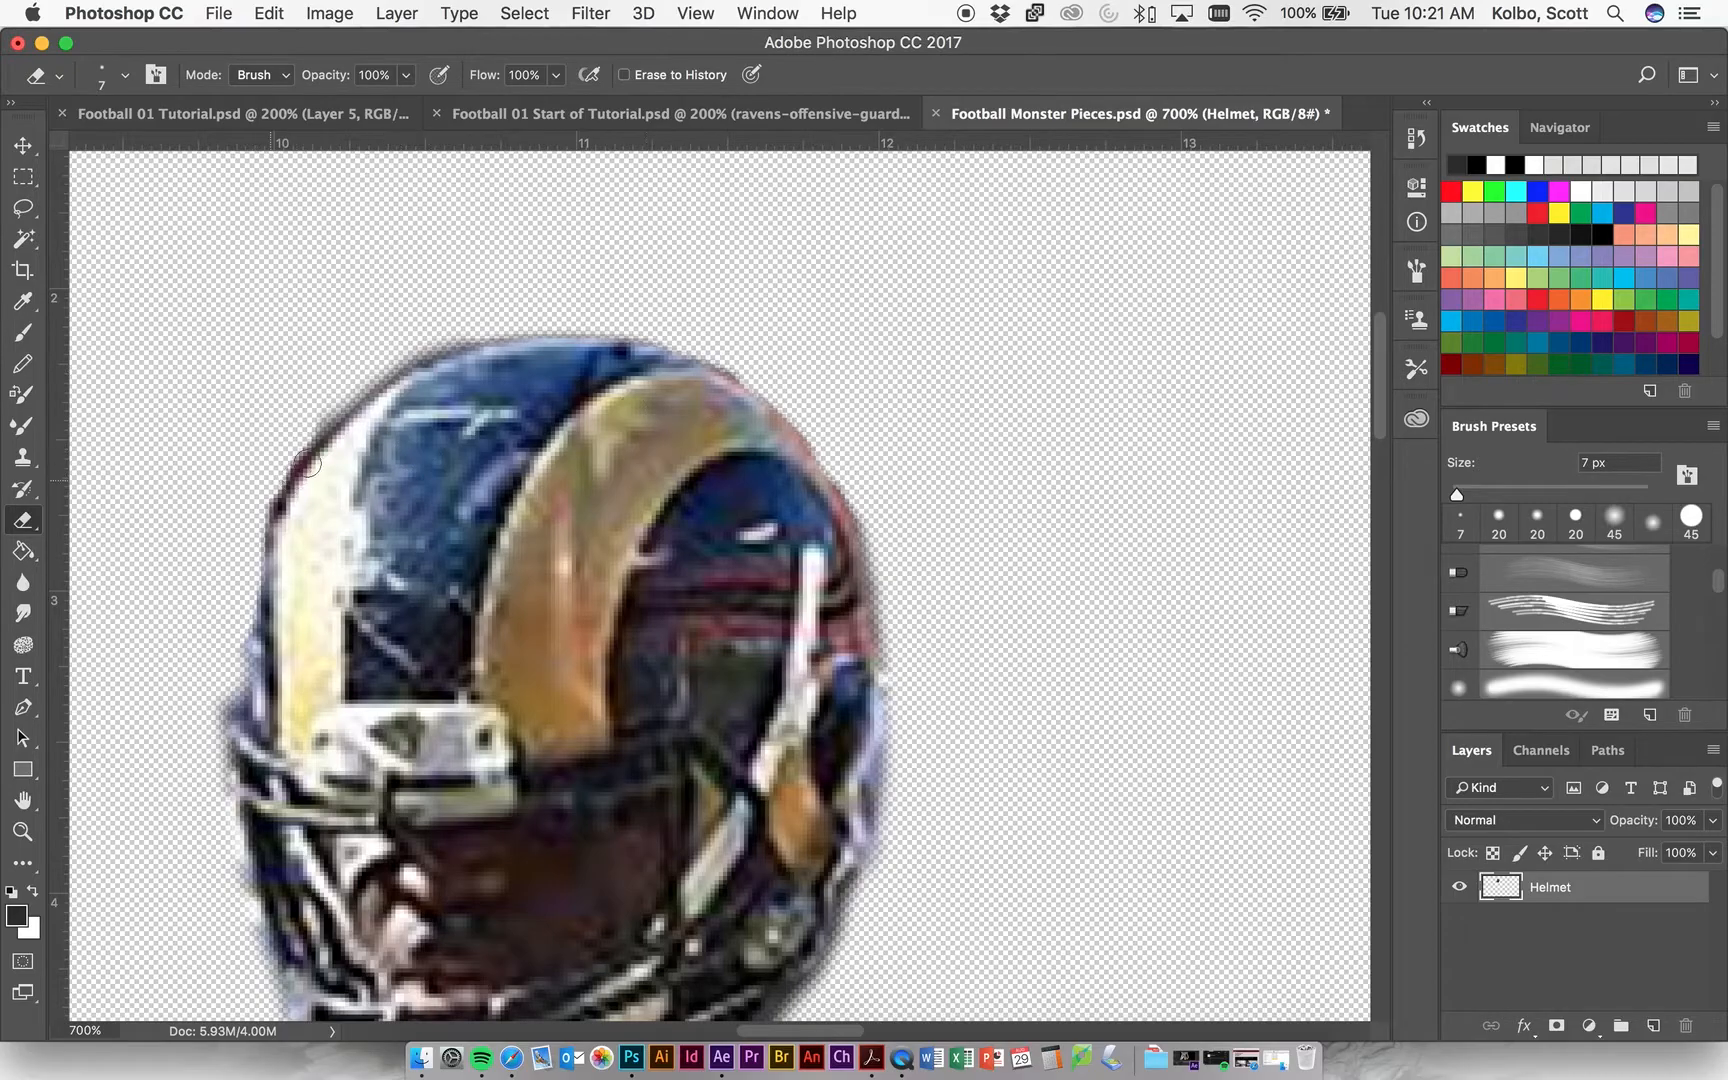
Erase the dark fringe along the helmet's upper-left edge with the 7 px Eraser.
mouse_move(287, 467)
mouse_down()
mouse_move(250, 539)
mouse_move(342, 384)
mouse_move(433, 342)
mouse_up()
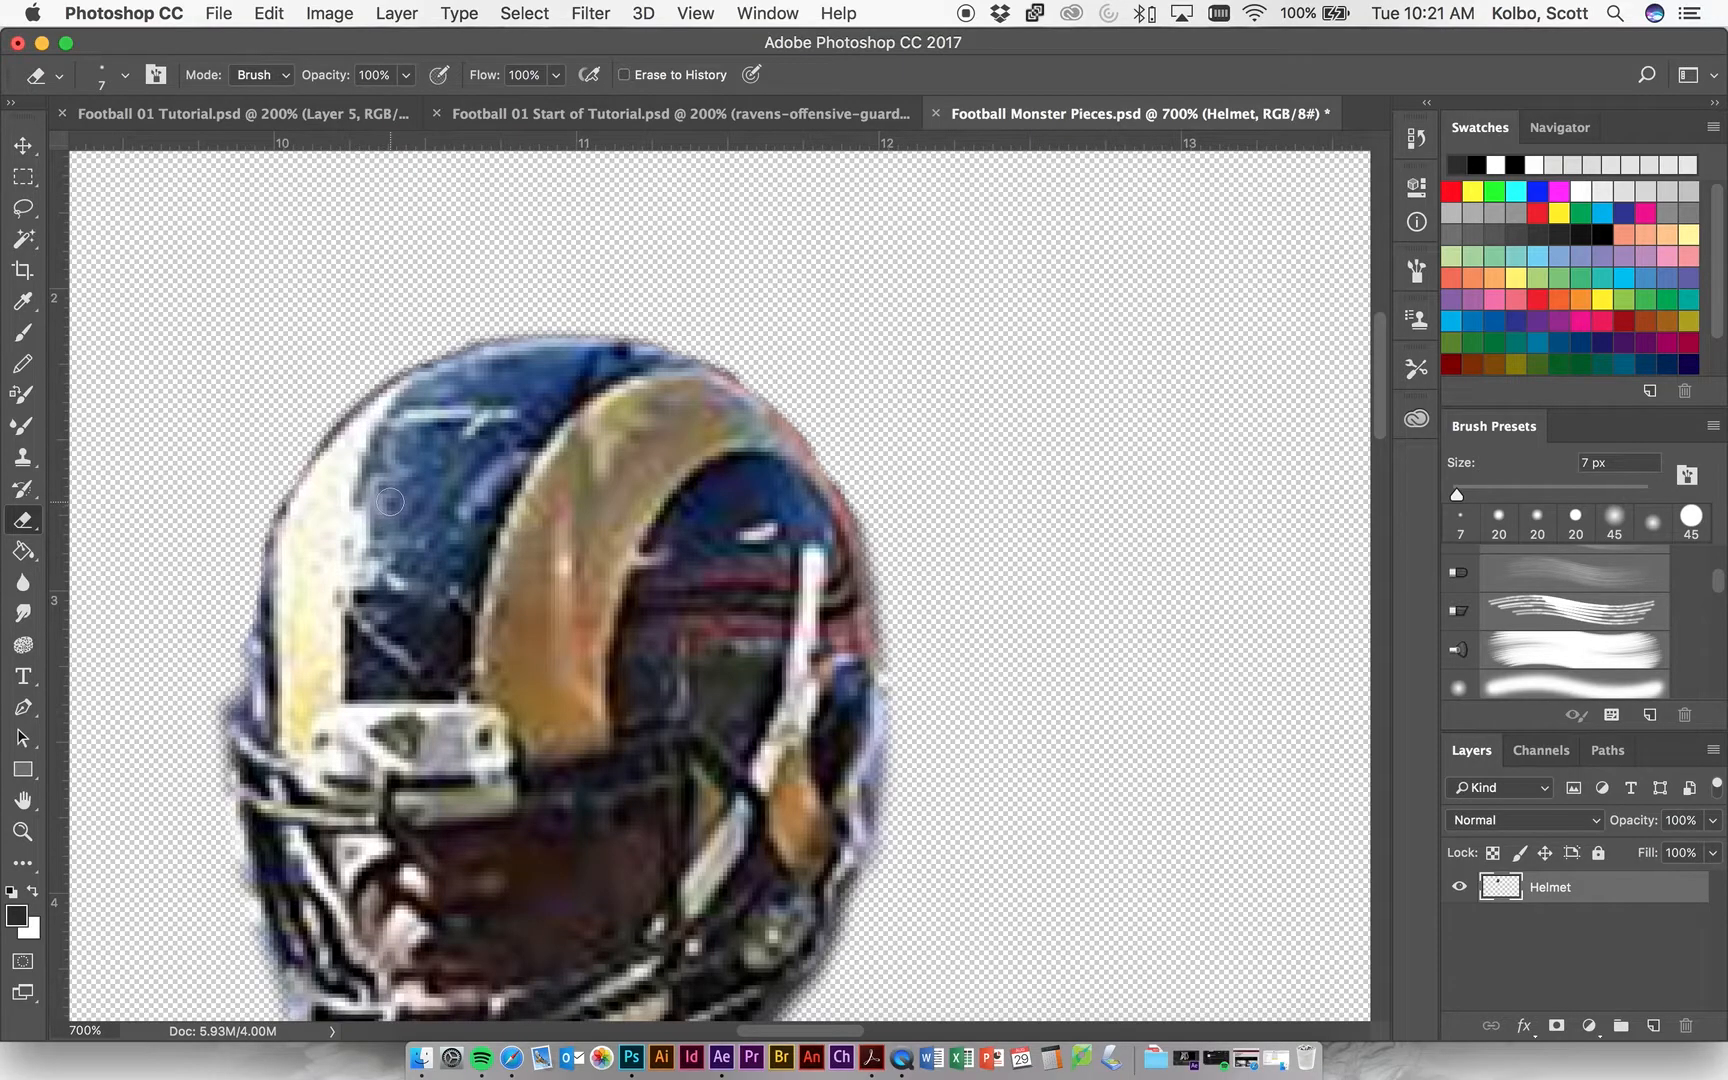
scroll(390, 502, down, 5)
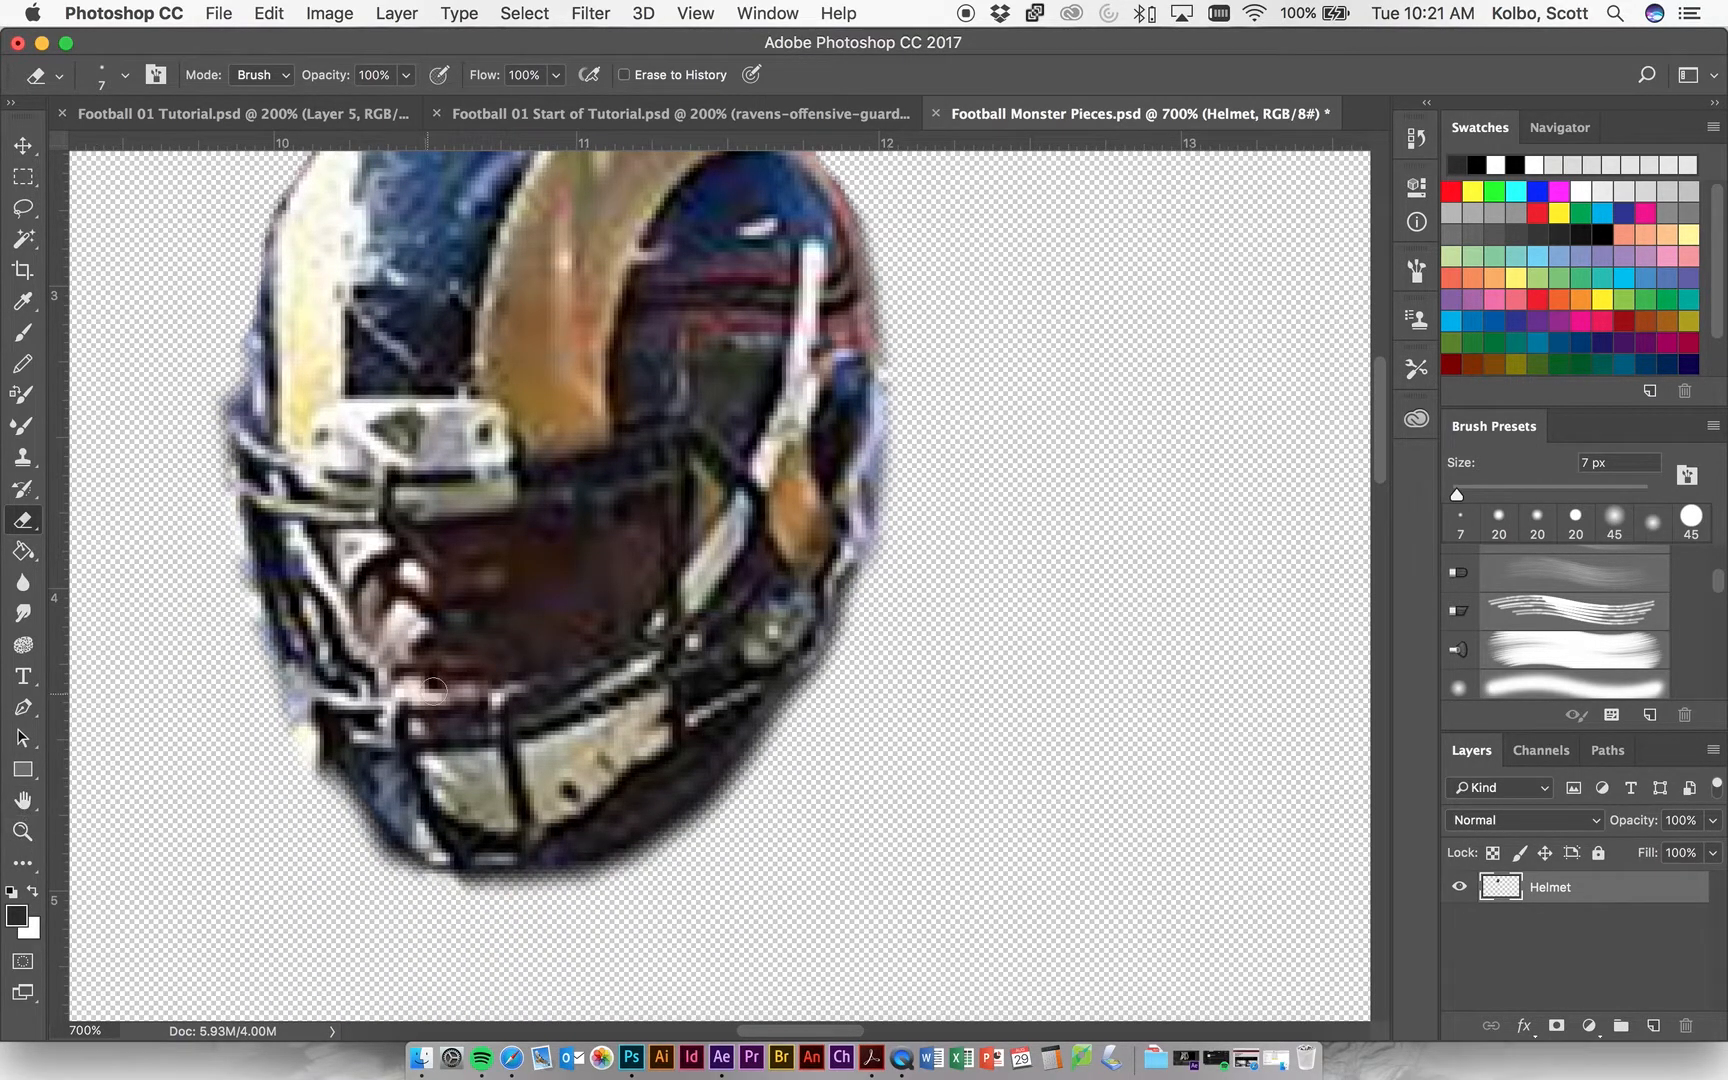
scroll(560, 600, up, 3)
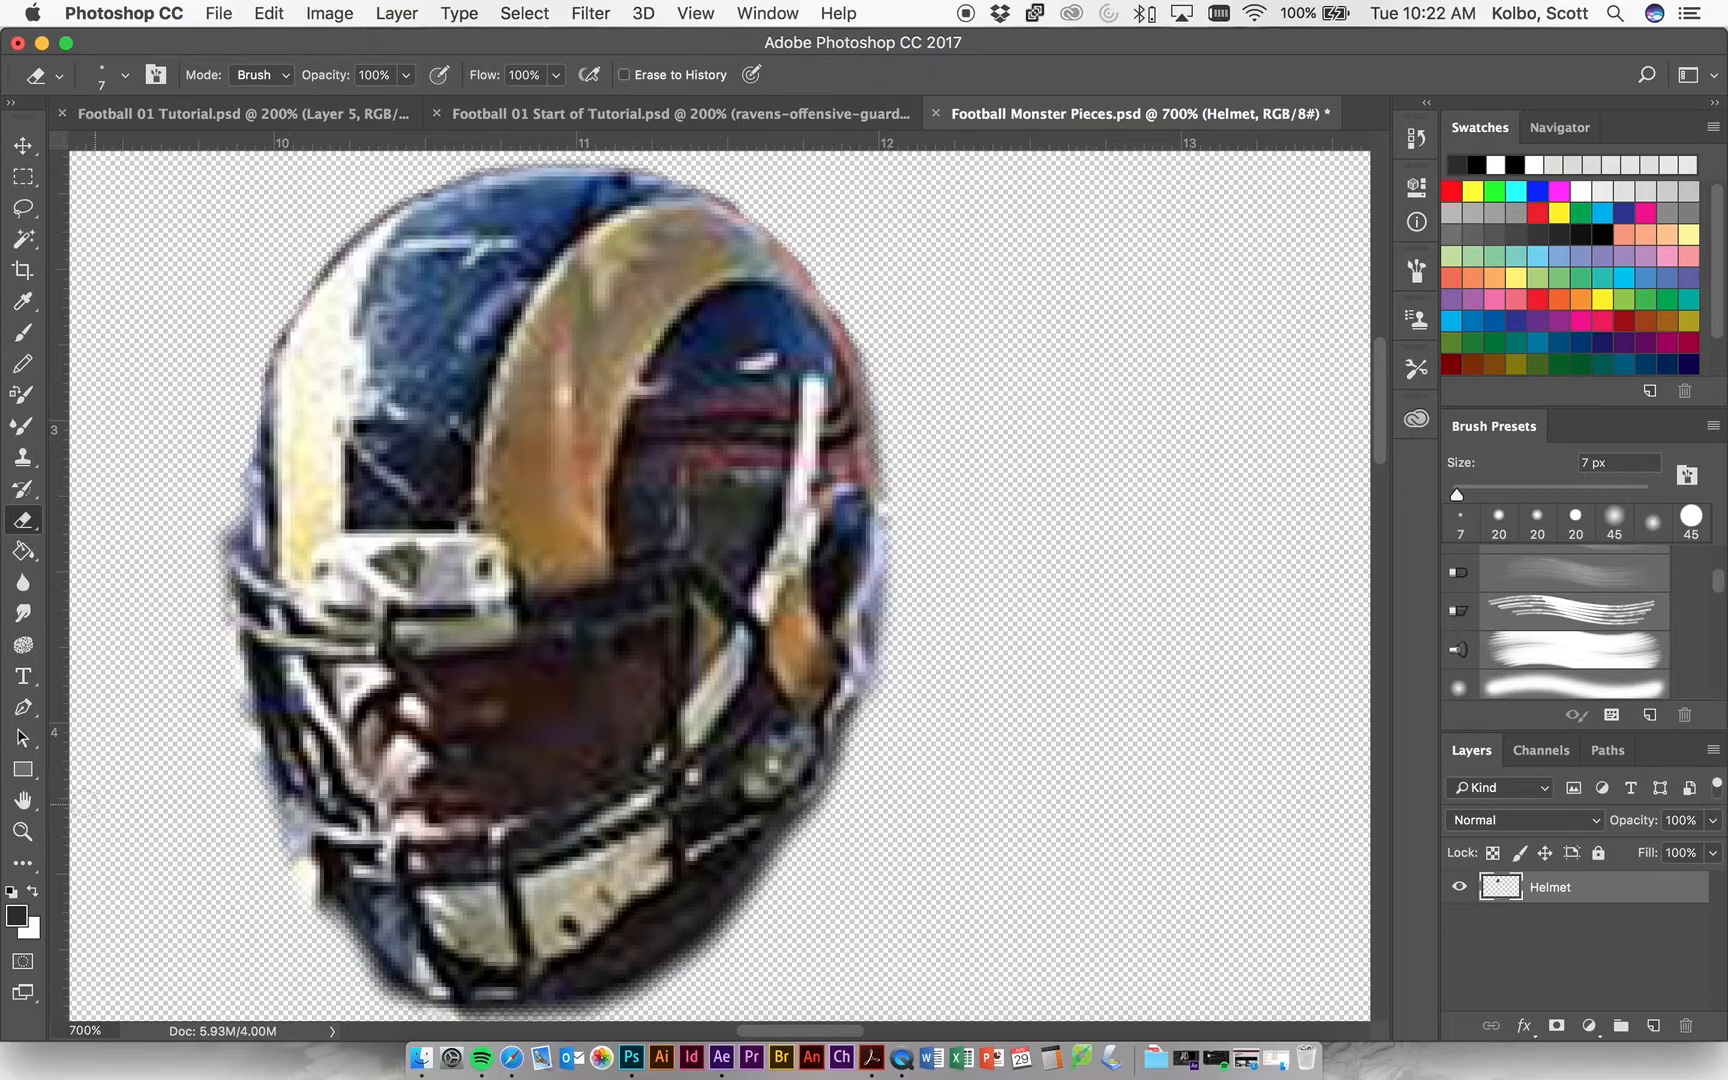
double_click(24, 802)
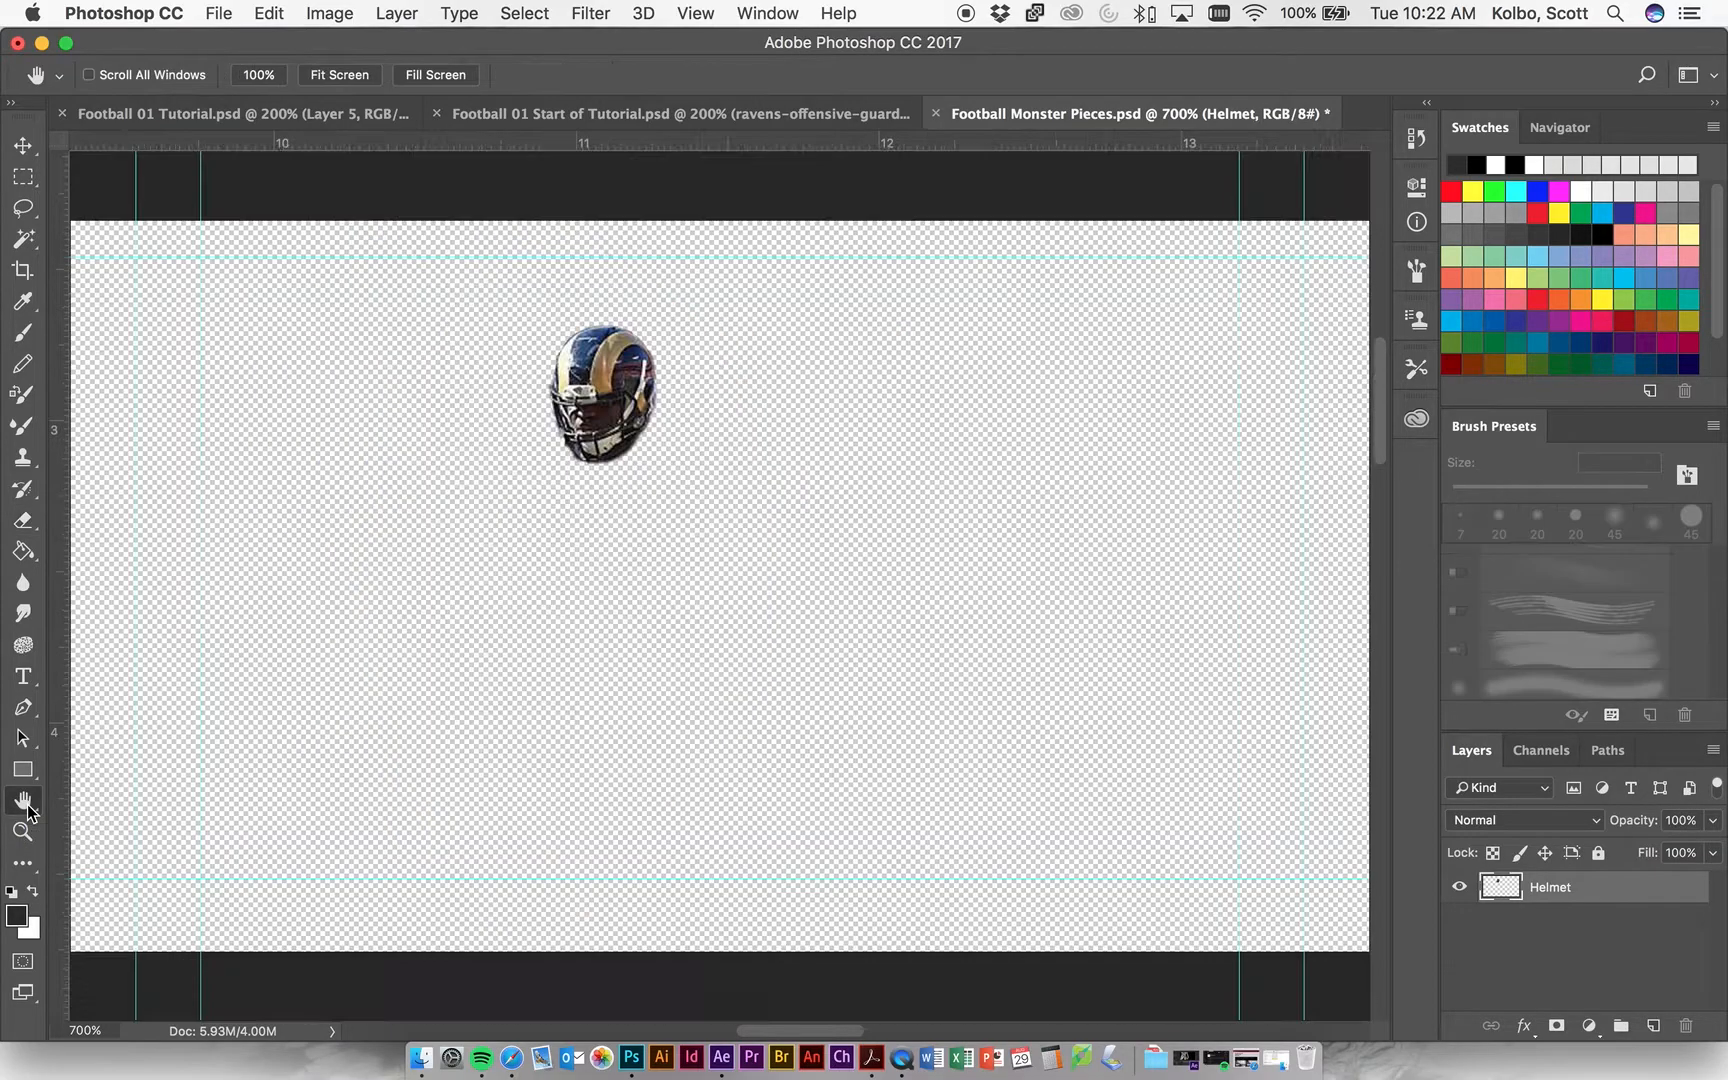